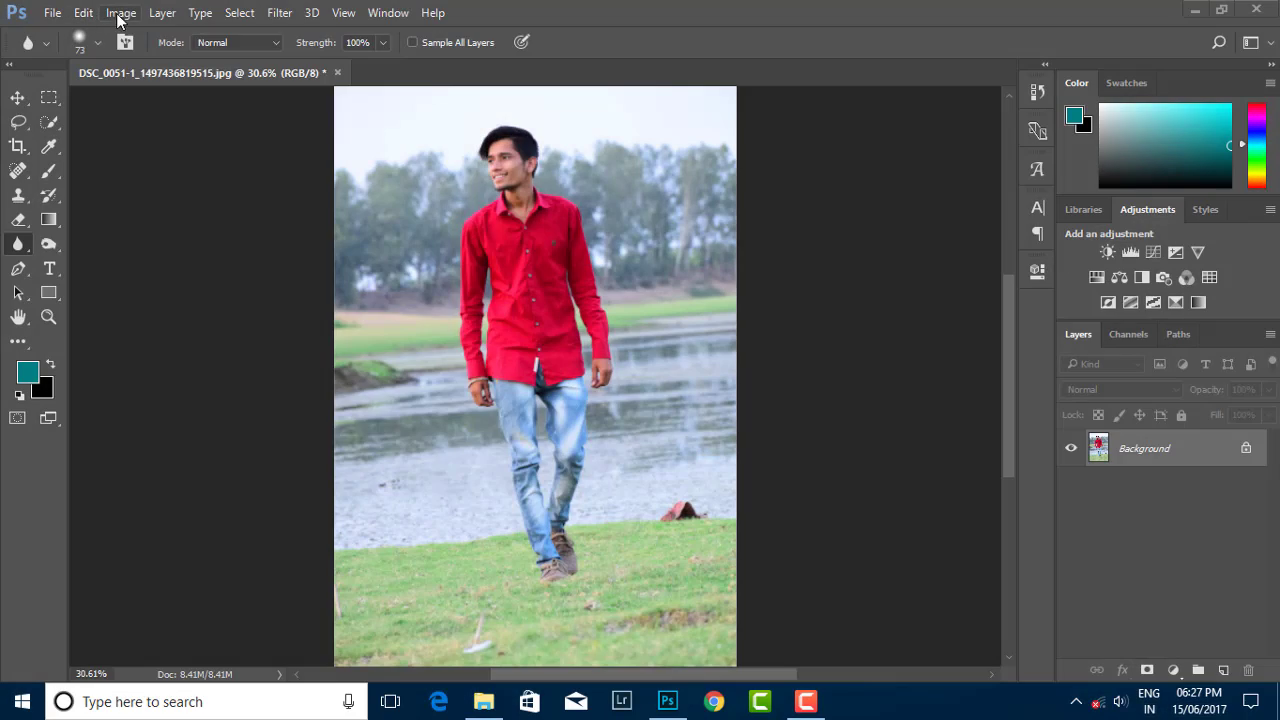
Step: Apply Shadows/Highlights to the portrait with Shadows Amount 41% and Highlights Amount 21%
{"action": "left_click", "coordinate": [119, 14]}
{"action": "left_click", "coordinate": [415, 368]}
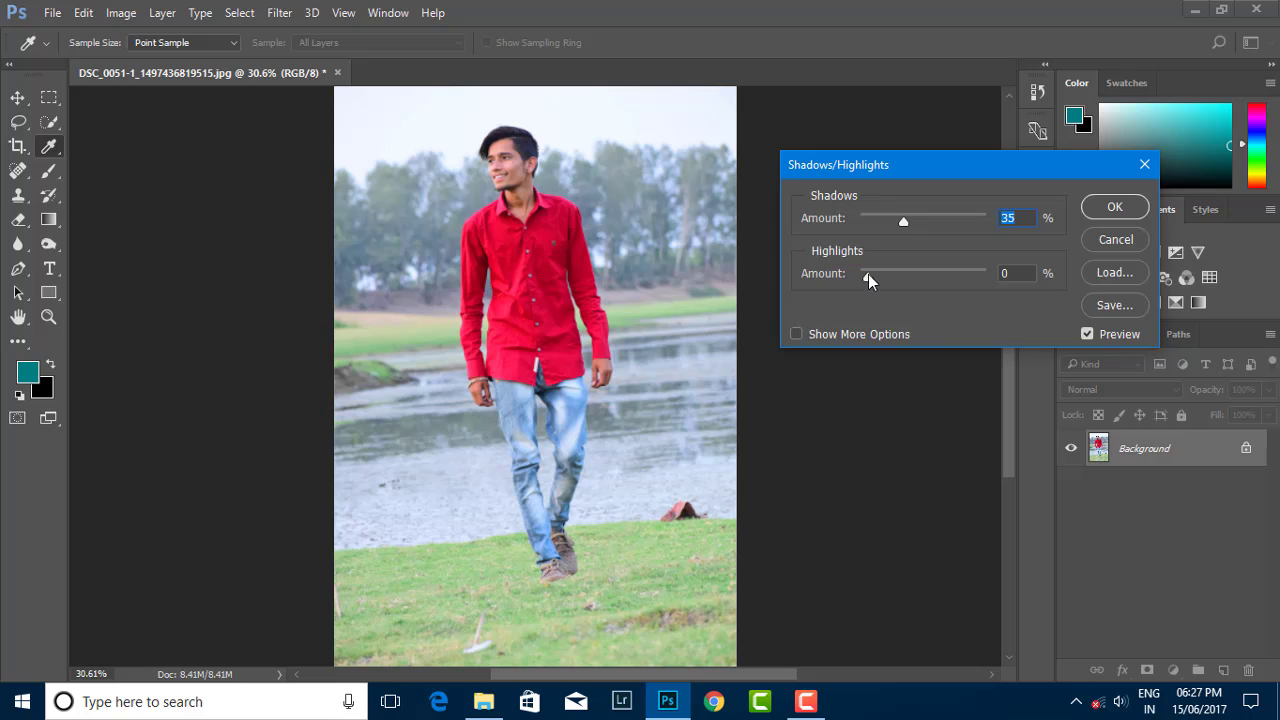
{"action": "left_click_drag", "start_coordinate": [868, 279], "coordinate": [874, 279]}
{"action": "mouse_move", "coordinate": [906, 221]}
{"action": "left_mouse_down"}
{"action": "mouse_move", "coordinate": [928, 218]}
{"action": "mouse_move", "coordinate": [912, 216]}
{"action": "left_mouse_up"}
{"action": "left_click_drag", "start_coordinate": [873, 277], "coordinate": [886, 278]}
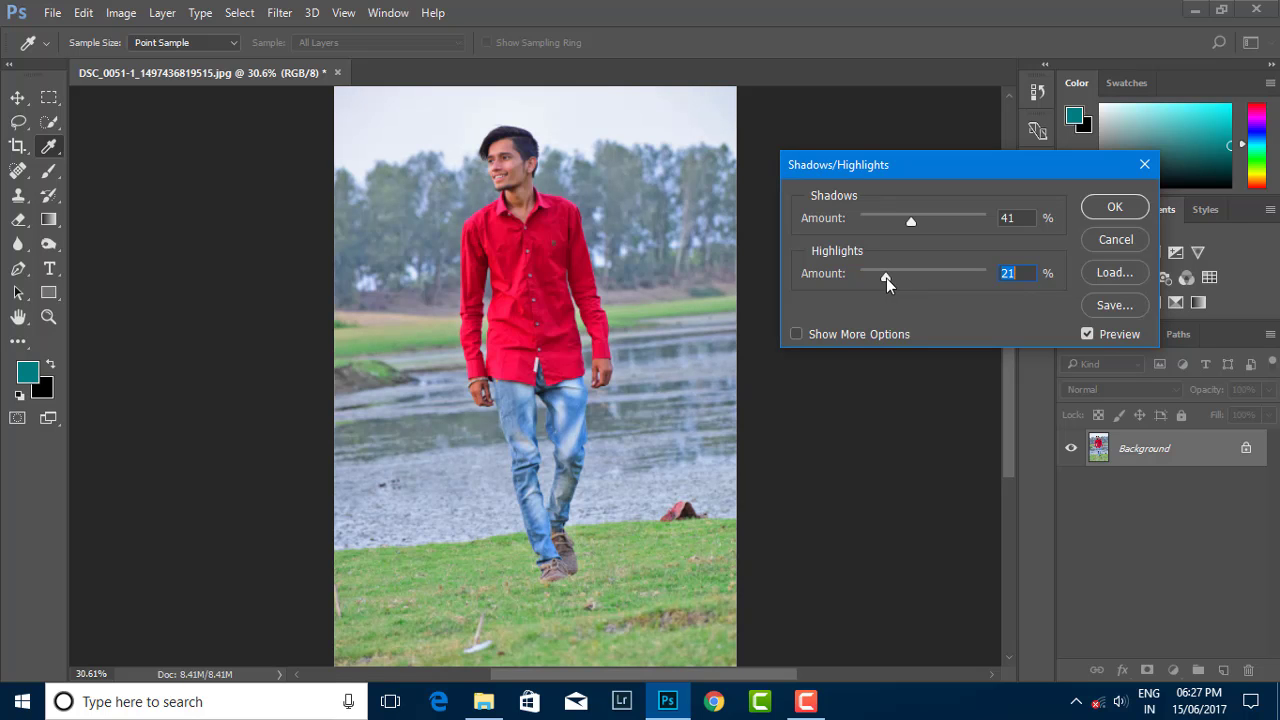
{"action": "left_click", "coordinate": [1128, 215]}
{"action": "key", "text": "r"}
{"action": "scroll", "coordinate": [535, 197], "scroll_direction": "up", "scroll_amount": 3}
Step: Choose the Quick Selection tool with a 14 px brush
{"action": "scroll", "coordinate": [535, 197], "scroll_direction": "down", "scroll_amount": 2}
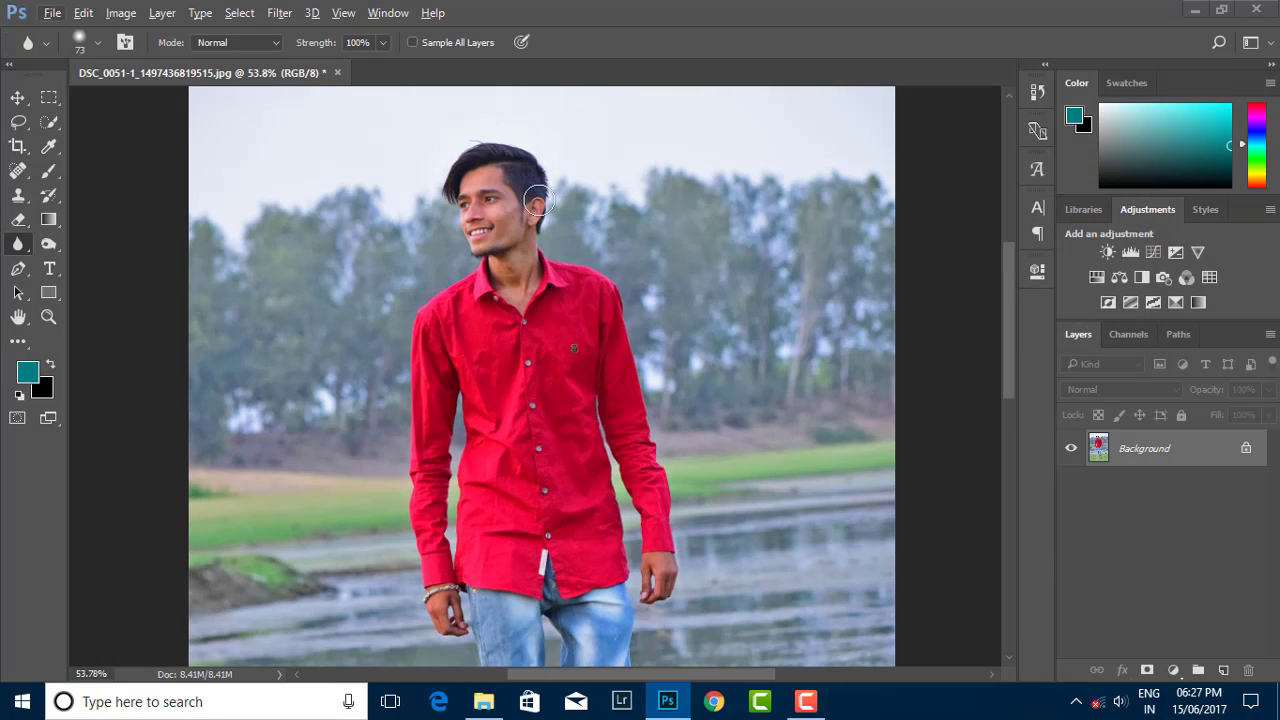
{"action": "scroll", "coordinate": [540, 198], "scroll_direction": "down", "scroll_amount": 2}
{"action": "left_click", "coordinate": [49, 121]}
{"action": "left_click", "coordinate": [140, 123]}
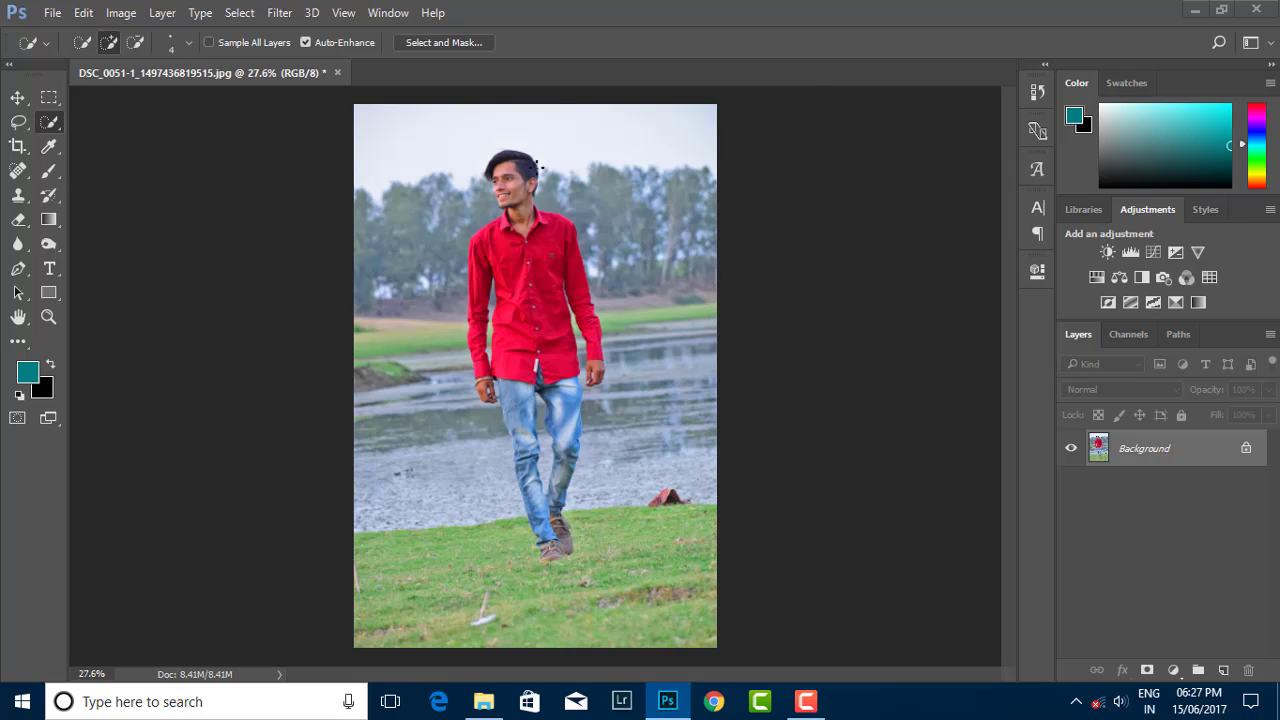
{"action": "scroll", "coordinate": [413, 141], "scroll_direction": "up", "scroll_amount": 2}
{"action": "left_click", "coordinate": [187, 42]}
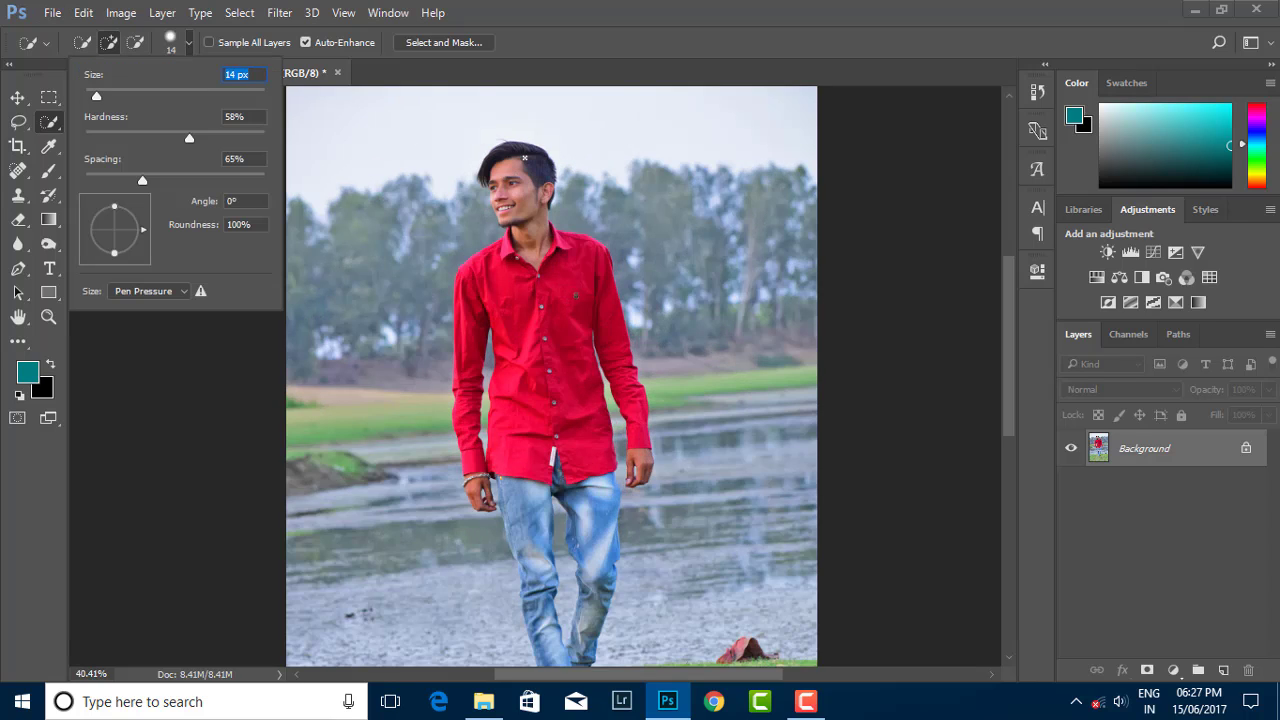
{"action": "key", "text": "Return"}
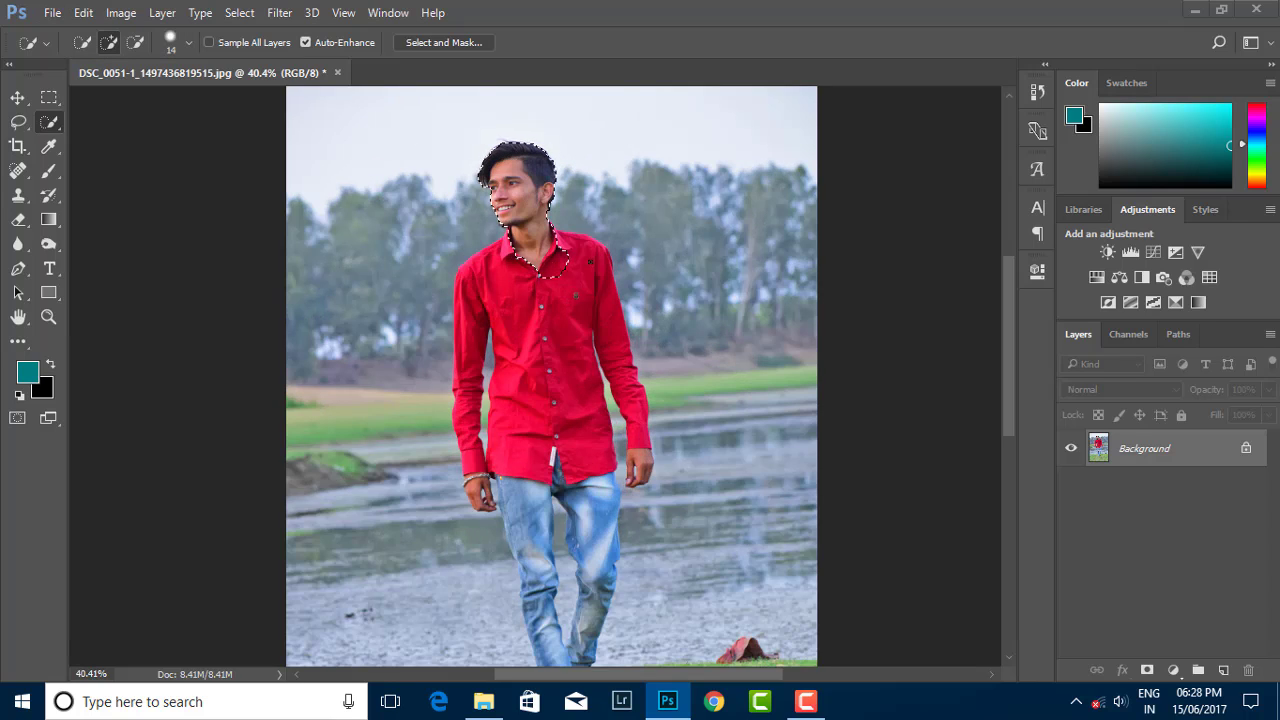
Step: Select the red shirt, arms and jeans, removing the gap between the legs from the selection
{"action": "left_click_drag", "start_coordinate": [644, 460], "coordinate": [468, 330]}
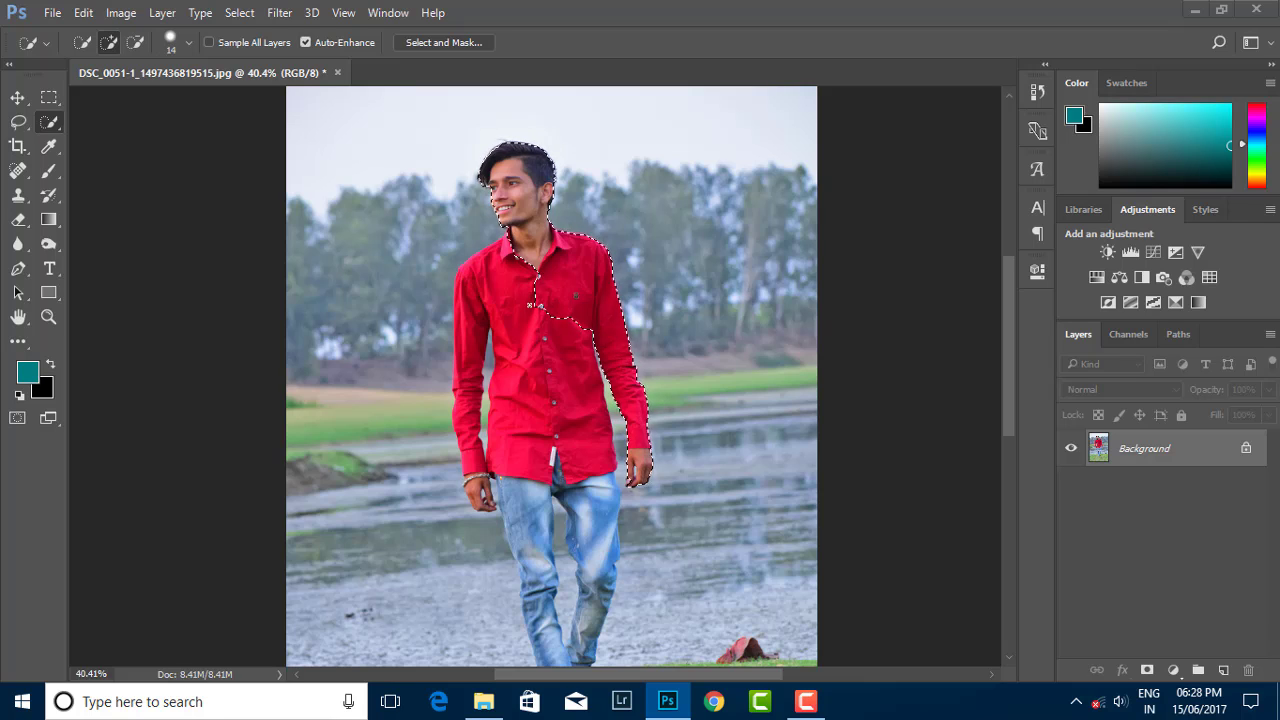
{"action": "scroll", "coordinate": [550, 400], "scroll_direction": "down", "scroll_amount": 3}
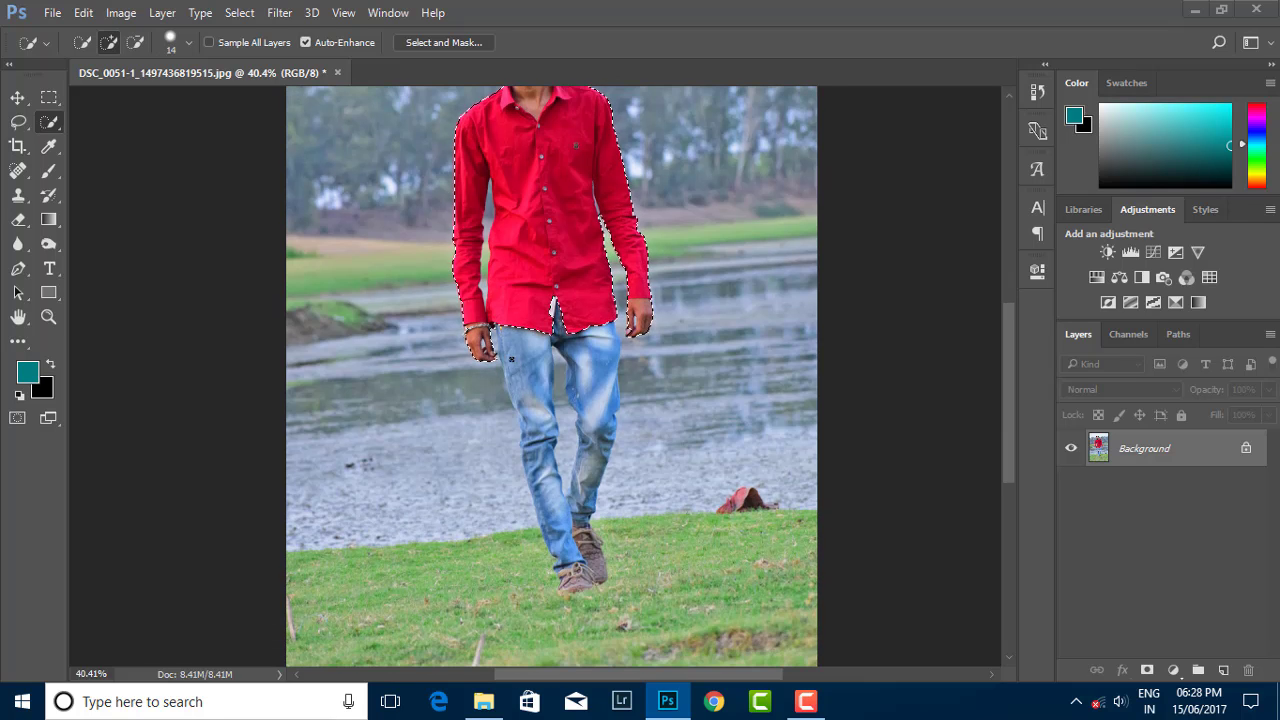
{"action": "mouse_move", "coordinate": [525, 345]}
{"action": "left_mouse_down"}
{"action": "mouse_move", "coordinate": [540, 425]}
{"action": "mouse_move", "coordinate": [520, 396]}
{"action": "left_mouse_up"}
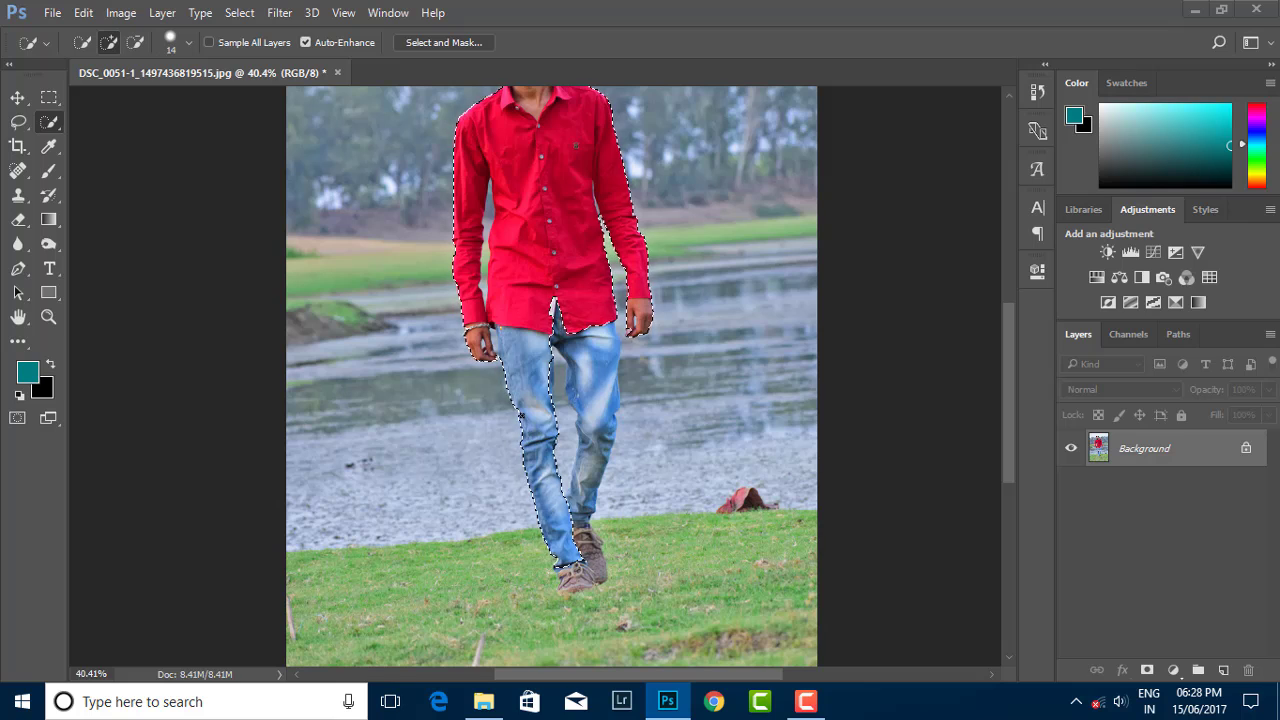
{"action": "scroll", "coordinate": [520, 396], "scroll_direction": "up", "scroll_amount": 3}
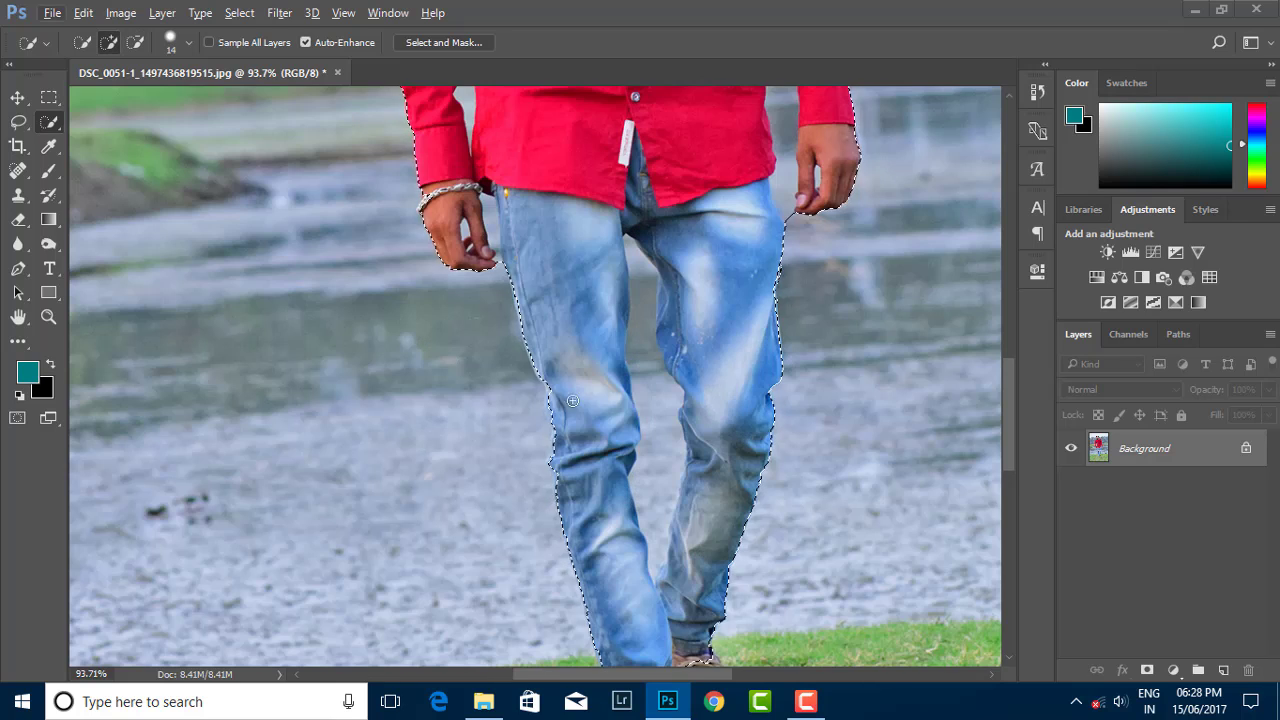
{"action": "scroll", "coordinate": [554, 409], "scroll_direction": "down", "scroll_amount": 2}
{"action": "scroll", "coordinate": [561, 339], "scroll_direction": "up", "scroll_amount": 3}
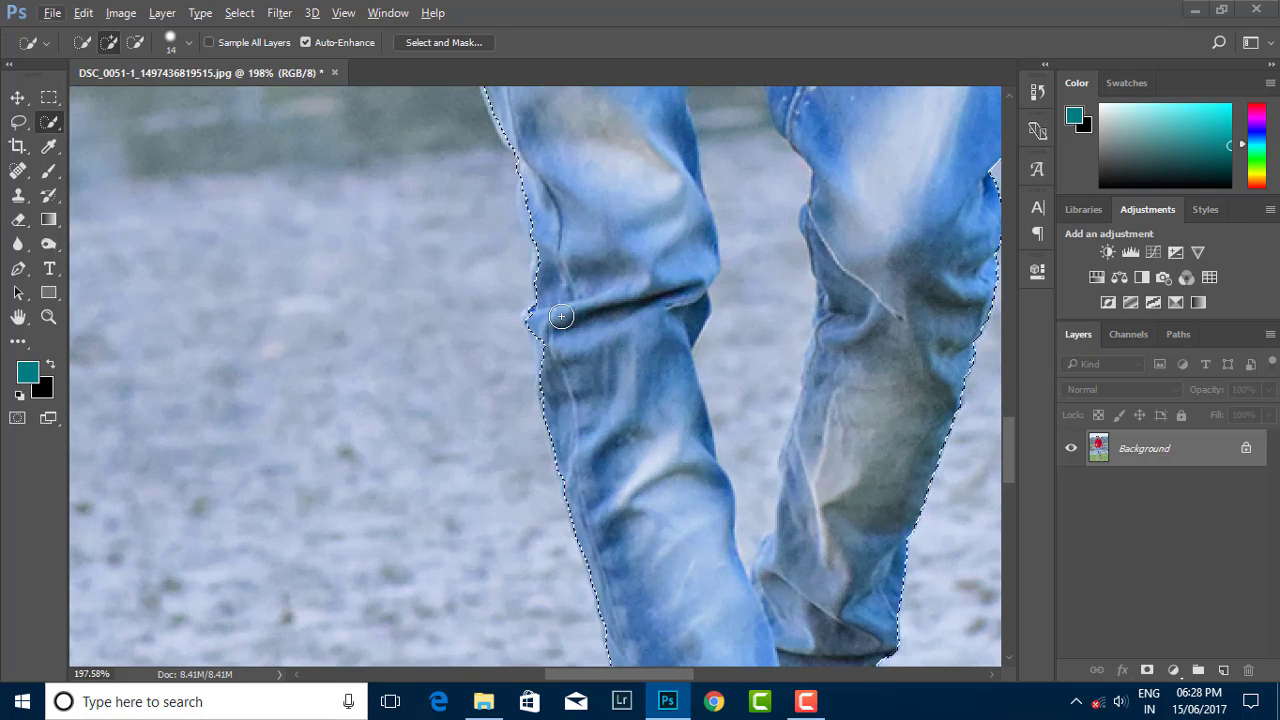
{"action": "scroll", "coordinate": [570, 313], "scroll_direction": "down", "scroll_amount": 5}
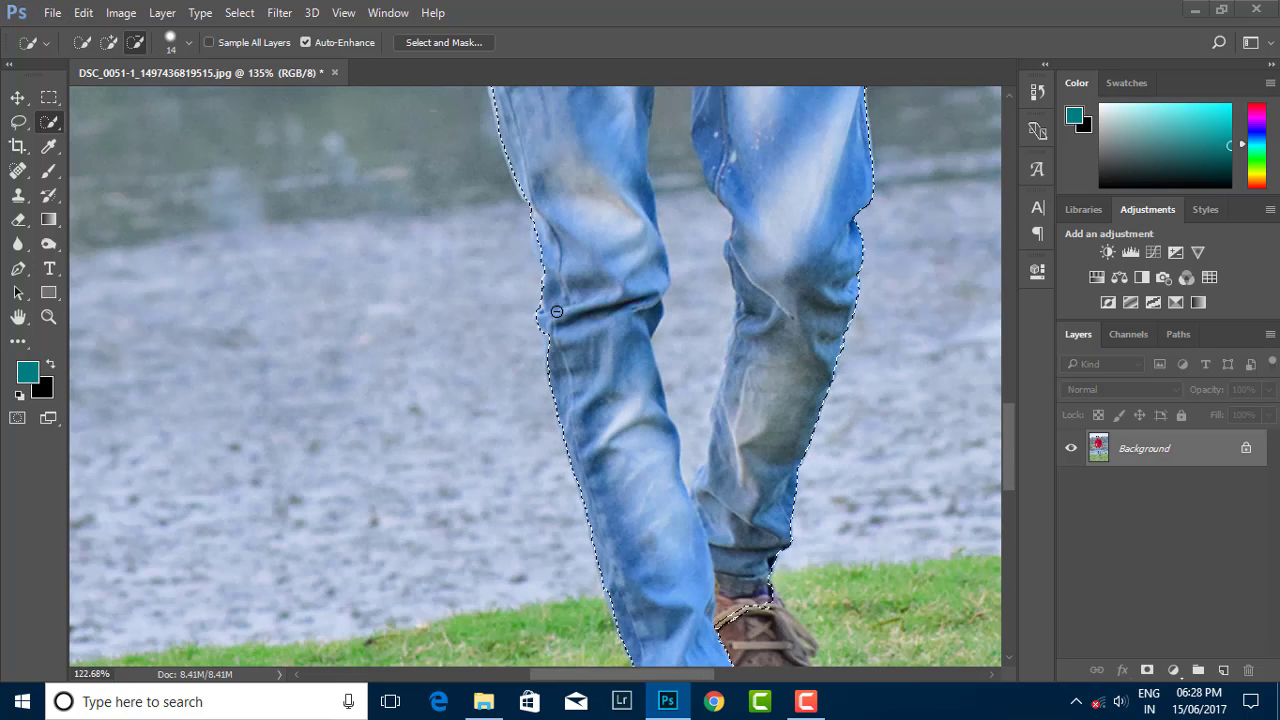
{"action": "left_click", "coordinate": [630, 195], "text": "alt"}
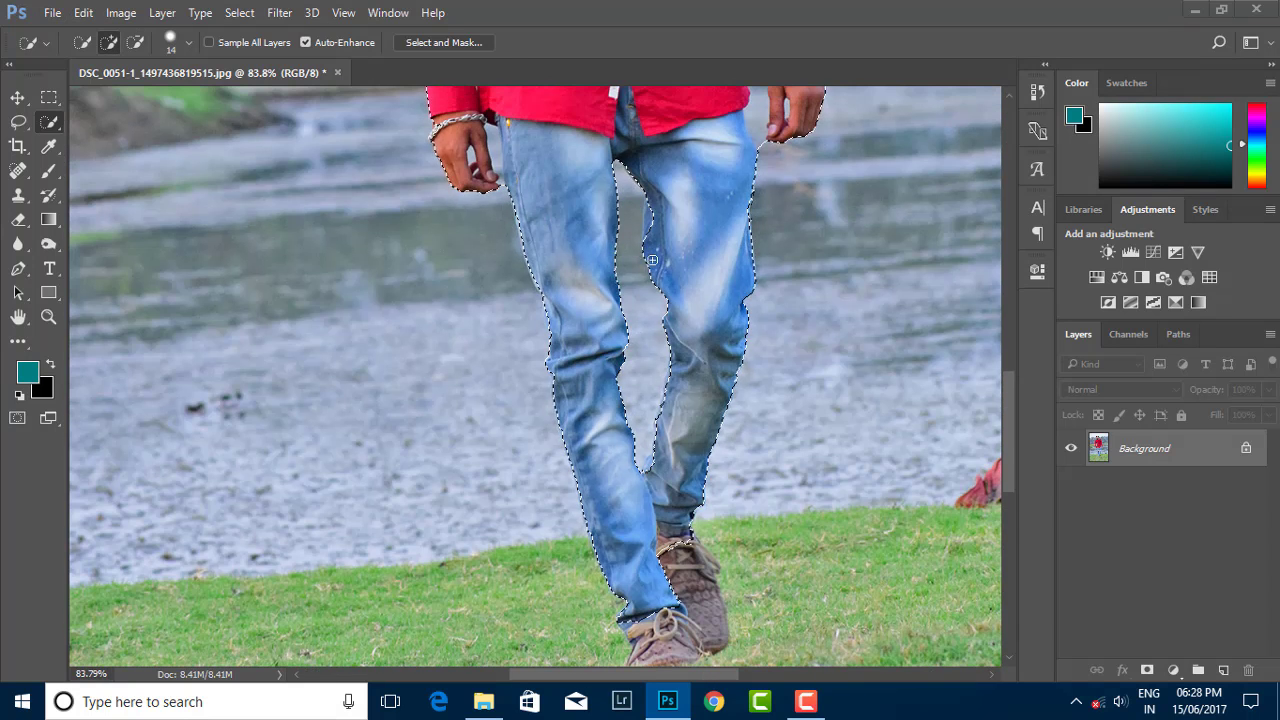
{"action": "scroll", "coordinate": [671, 235], "scroll_direction": "up", "scroll_amount": 1}
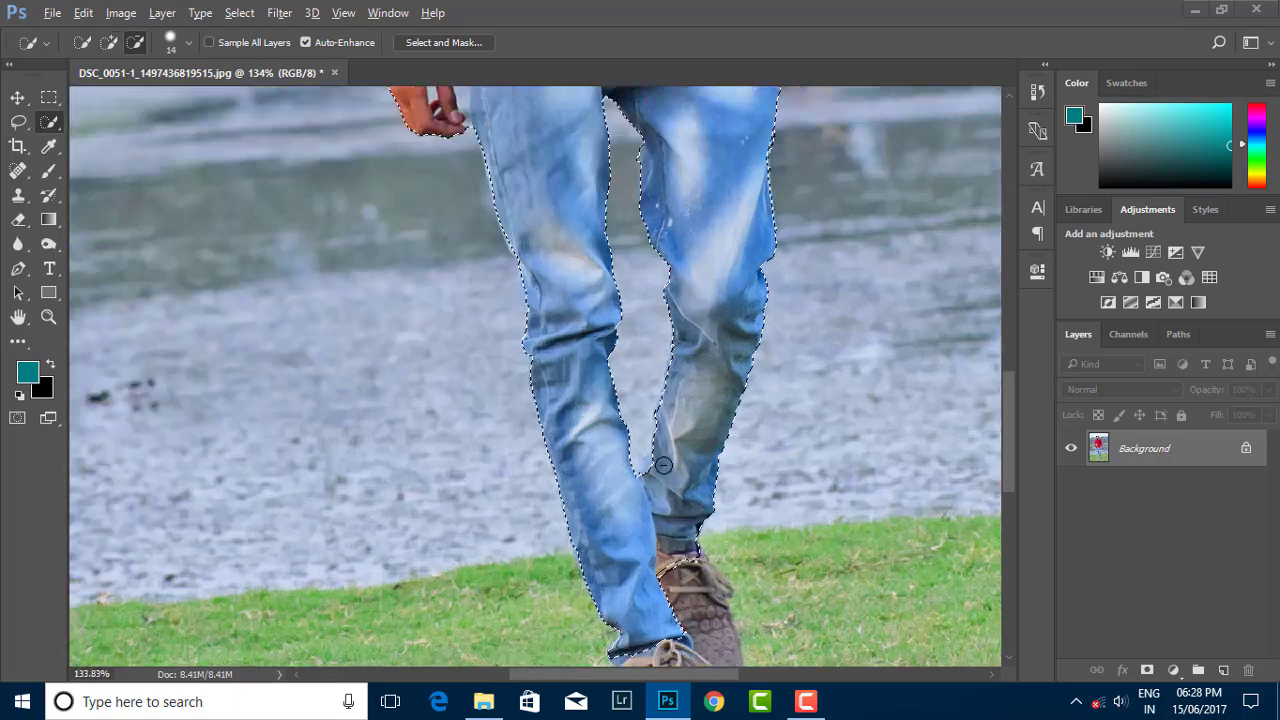
{"action": "scroll", "coordinate": [665, 280], "scroll_direction": "up", "scroll_amount": 1}
{"action": "scroll", "coordinate": [660, 320], "scroll_direction": "down", "scroll_amount": 3}
{"action": "scroll", "coordinate": [640, 262], "scroll_direction": "up", "scroll_amount": 5}
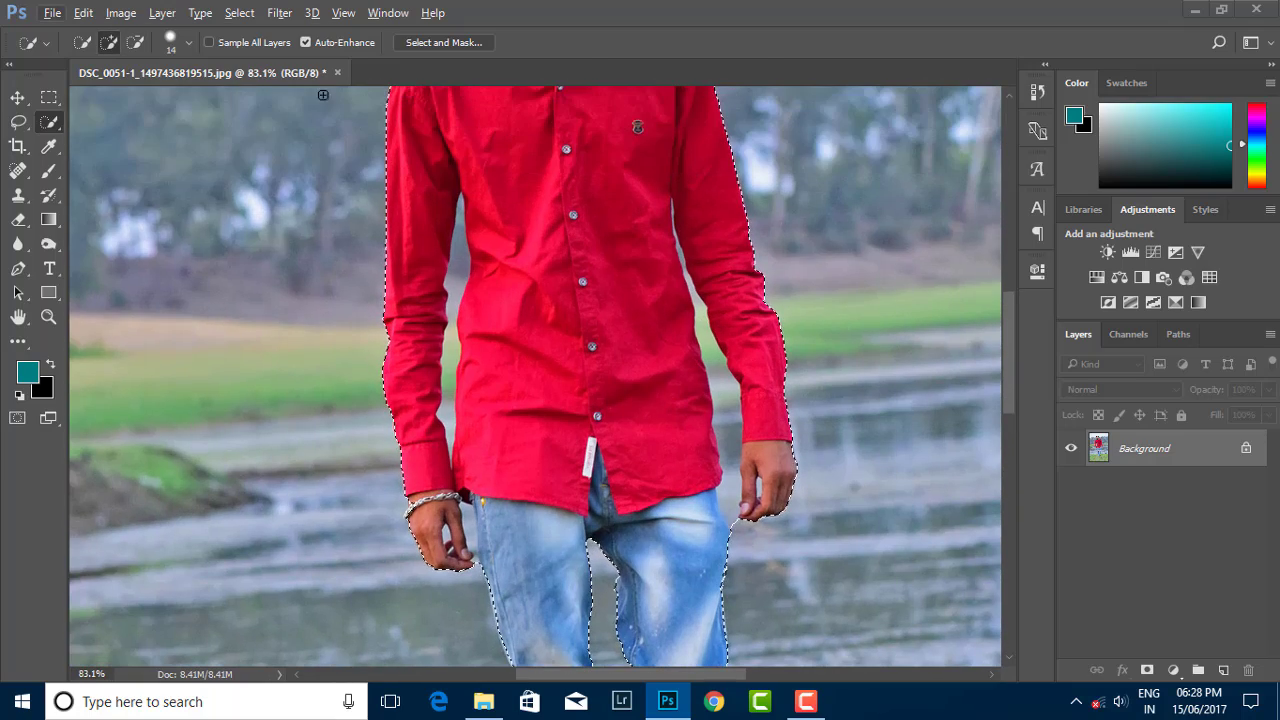
{"action": "left_click", "coordinate": [189, 42]}
Step: Shrink the Quick Selection brush to 5 px and remove the stray notch beside the right sleeve
{"action": "left_click_drag", "start_coordinate": [111, 95], "coordinate": [89, 95]}
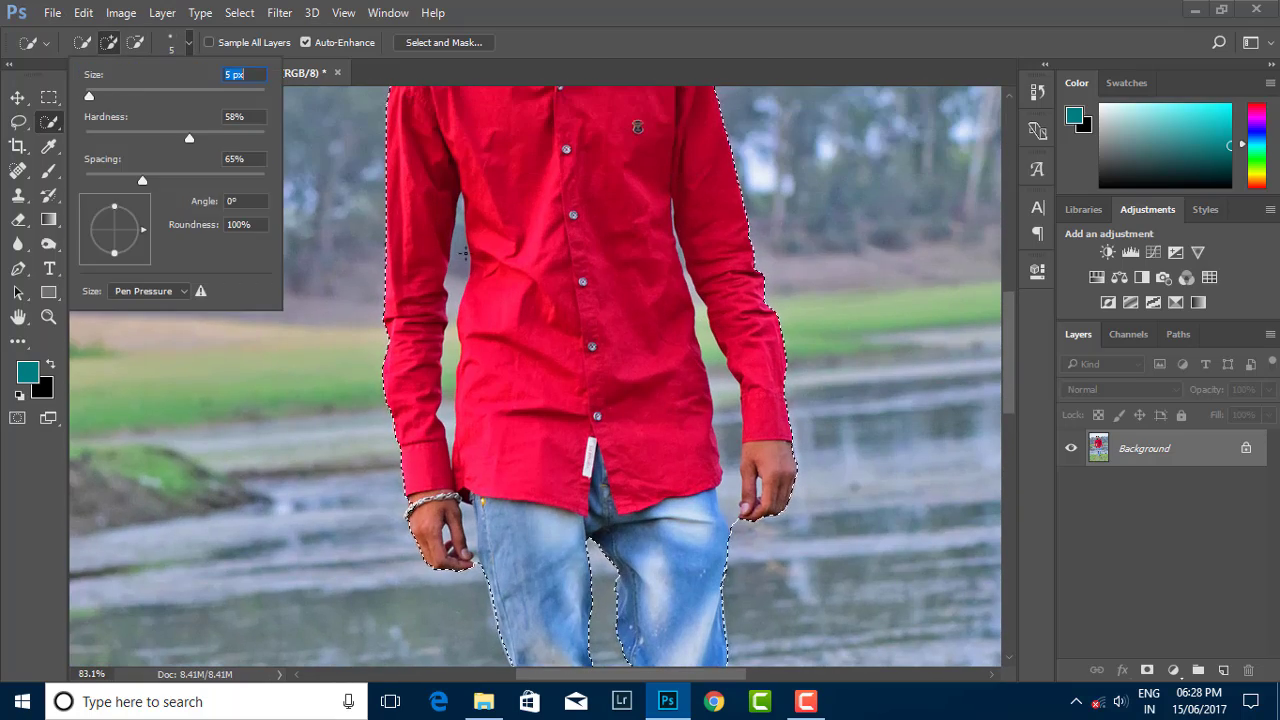
{"action": "key", "text": "Return"}
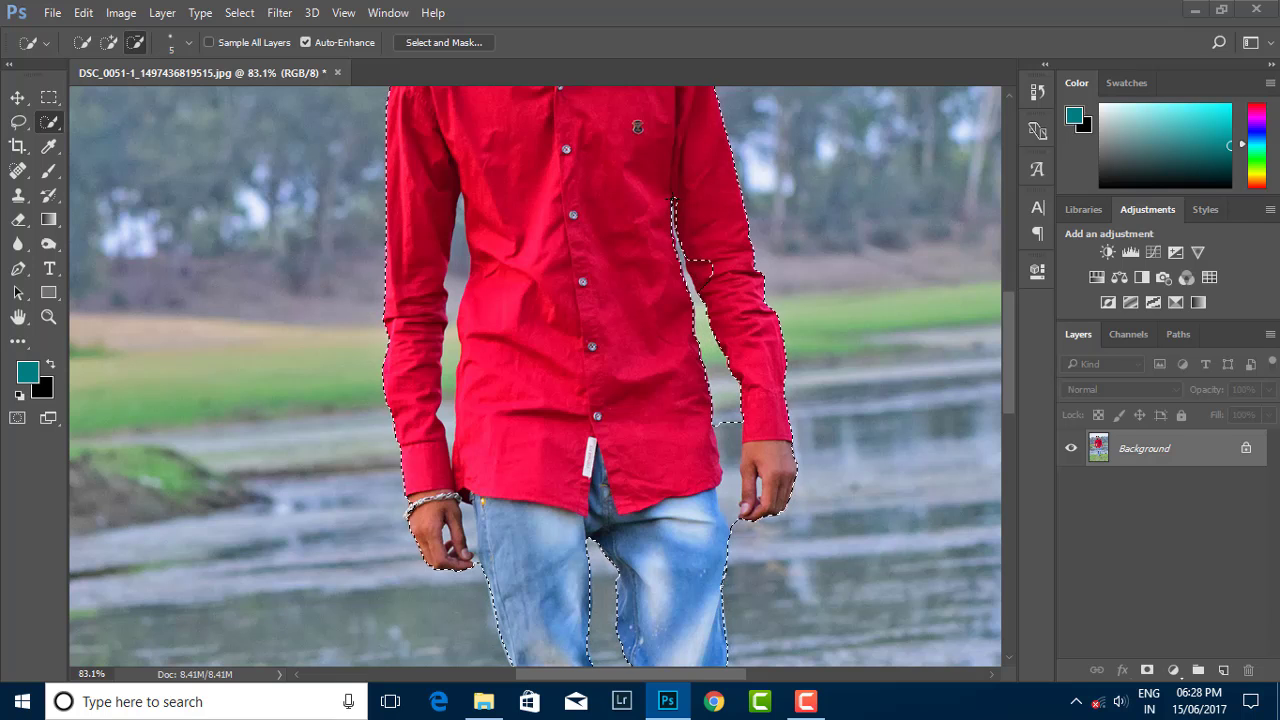
{"action": "left_click", "coordinate": [712, 272]}
{"action": "scroll", "coordinate": [705, 274], "scroll_direction": "up", "scroll_amount": 4}
{"action": "scroll", "coordinate": [705, 274], "scroll_direction": "up", "scroll_amount": 2}
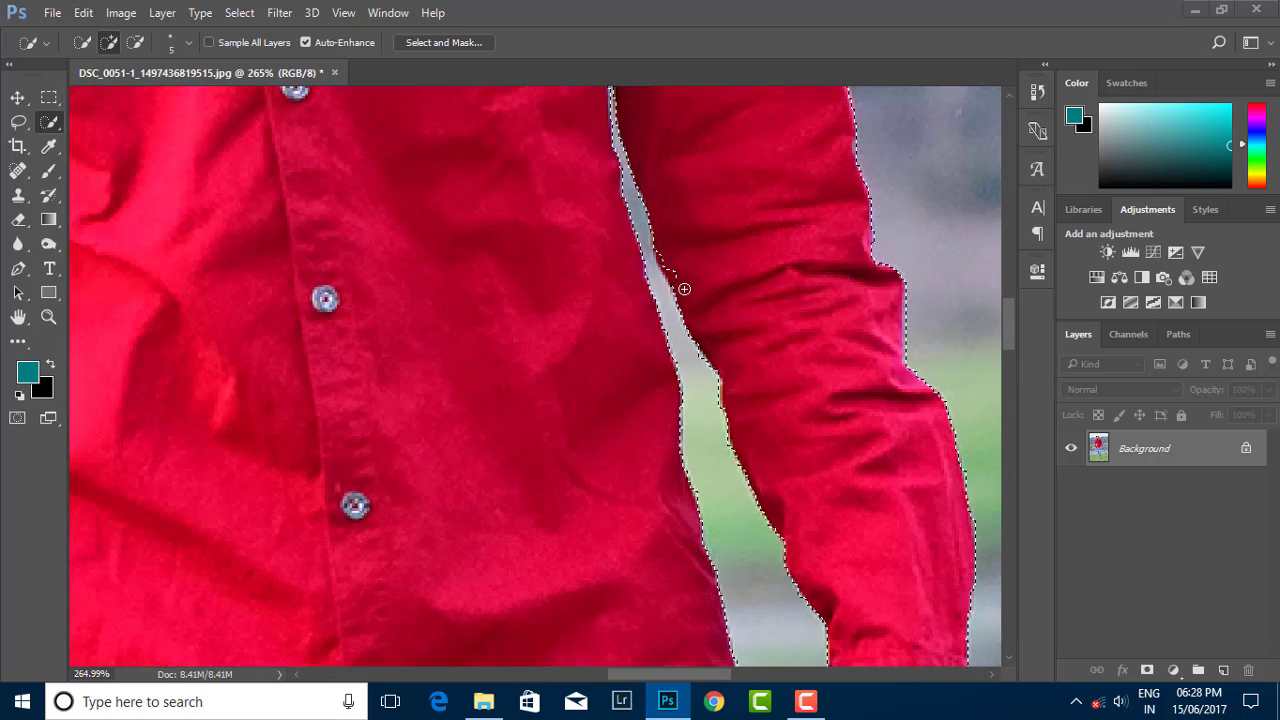
{"action": "scroll", "coordinate": [662, 247], "scroll_direction": "down", "scroll_amount": 2}
{"action": "scroll", "coordinate": [690, 400], "scroll_direction": "down", "scroll_amount": 1}
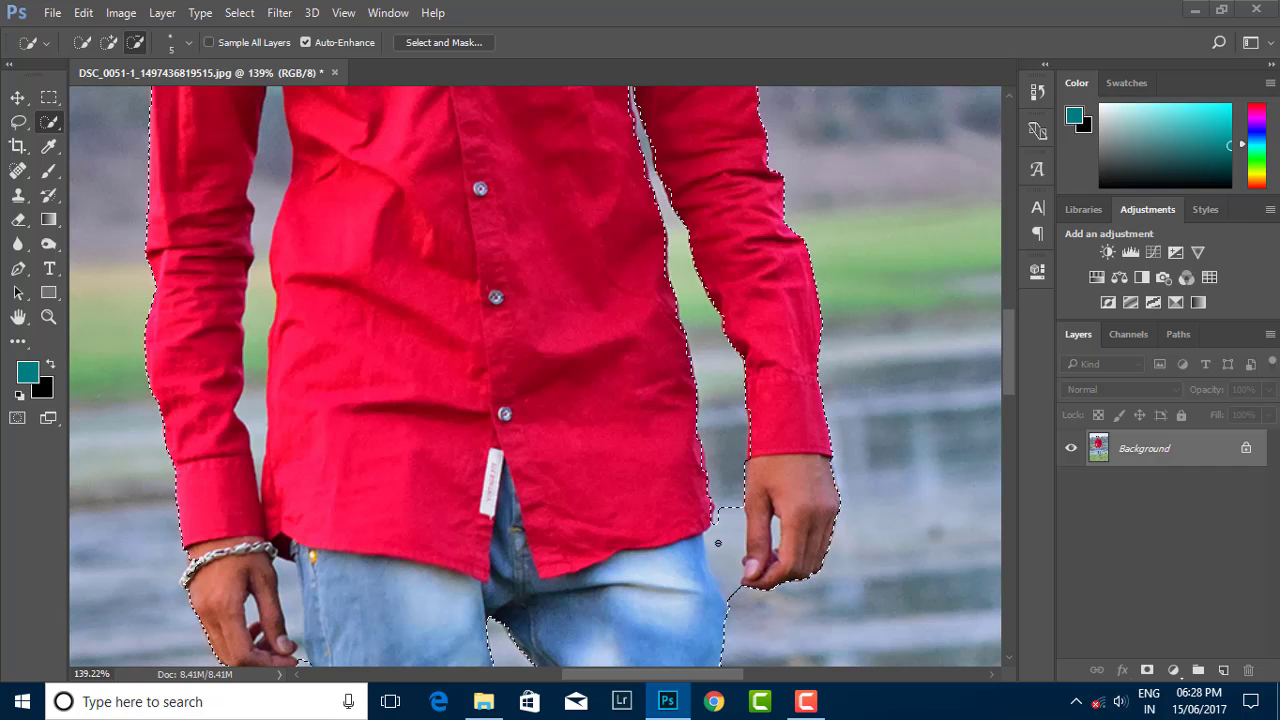
{"action": "scroll", "coordinate": [732, 604], "scroll_direction": "down", "scroll_amount": 2}
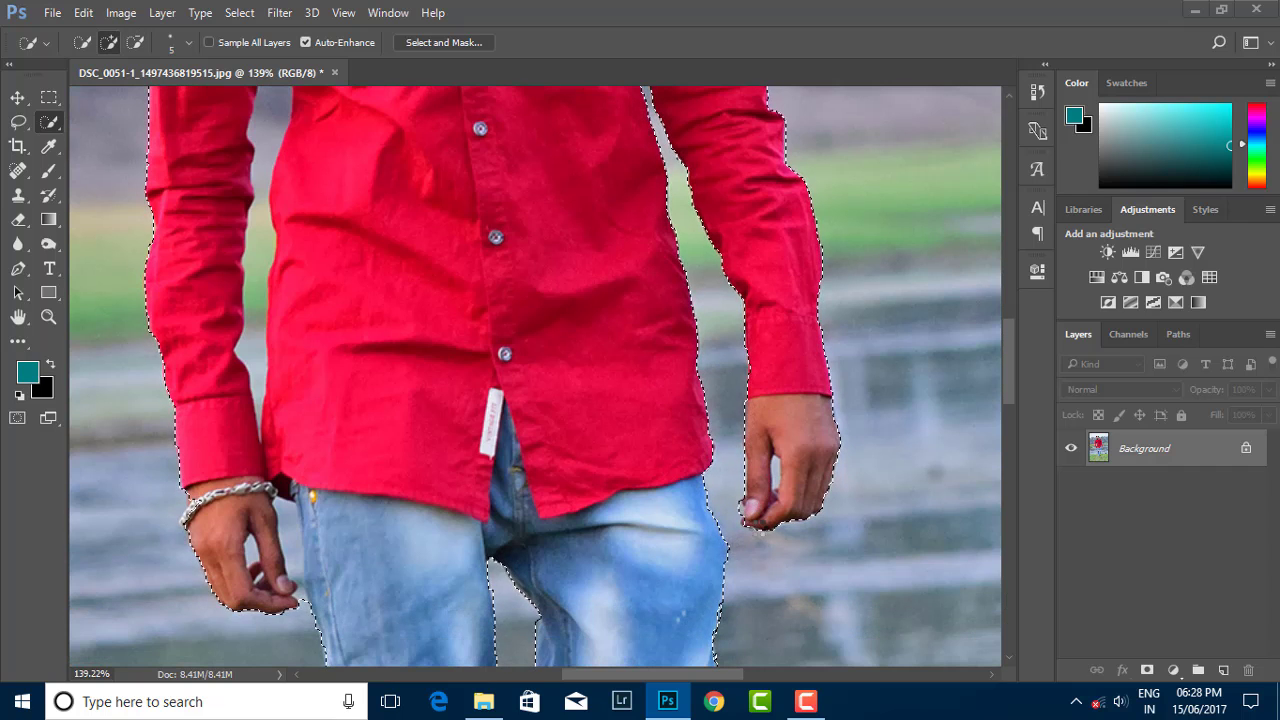
Step: Subtract excess background from the selection around the man's fingers
{"action": "key", "text": "alt"}
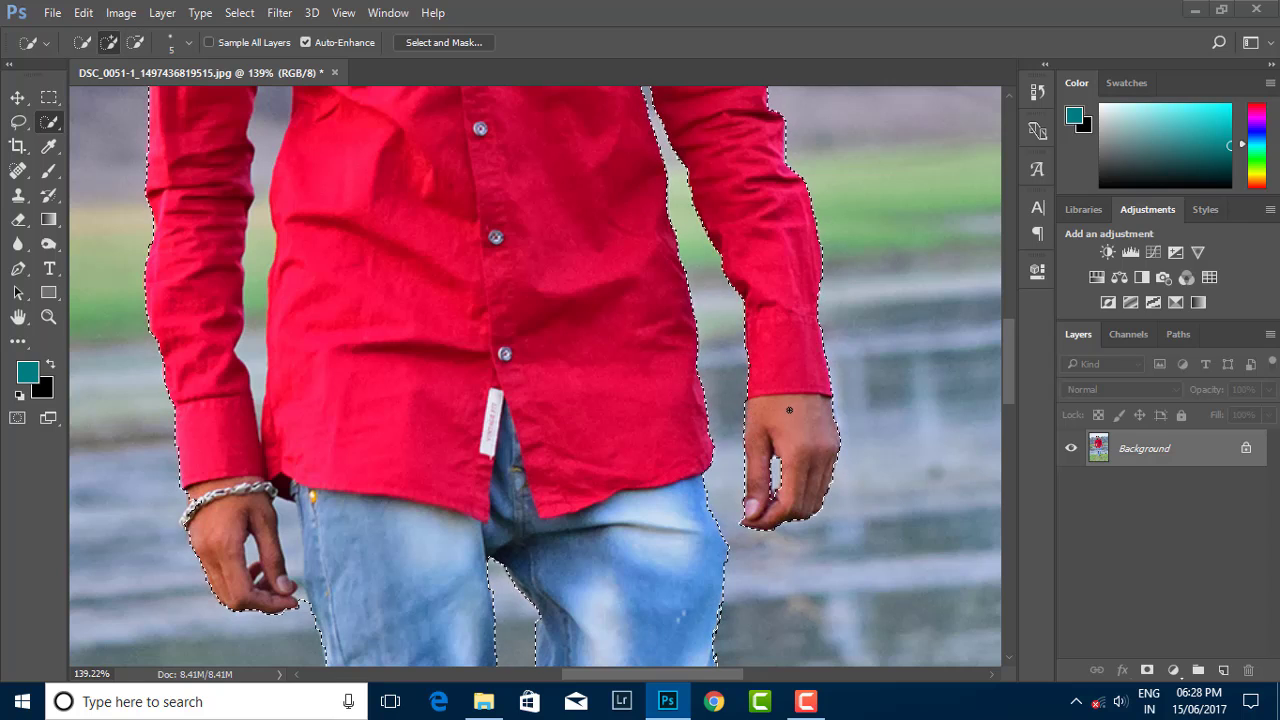
{"action": "scroll", "coordinate": [720, 469], "scroll_direction": "down", "scroll_amount": 3}
{"action": "scroll", "coordinate": [441, 476], "scroll_direction": "up", "scroll_amount": 4}
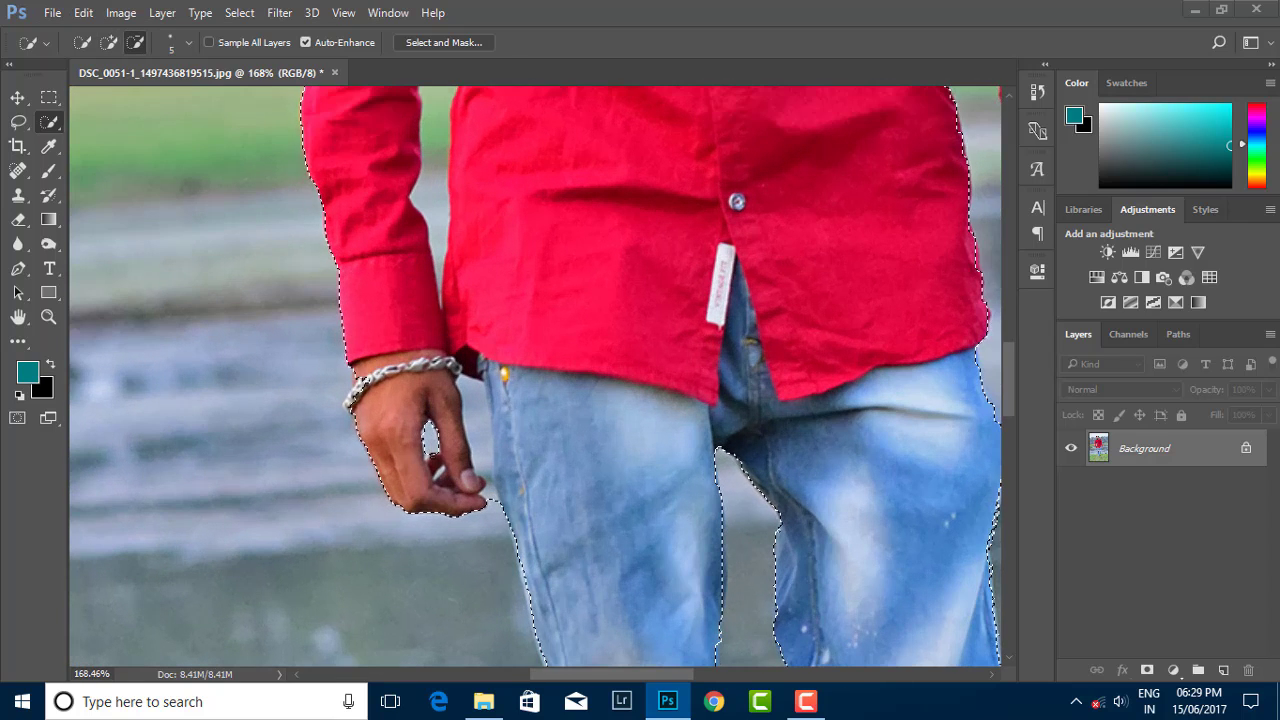
{"action": "left_click_drag", "start_coordinate": [441, 470], "coordinate": [478, 437]}
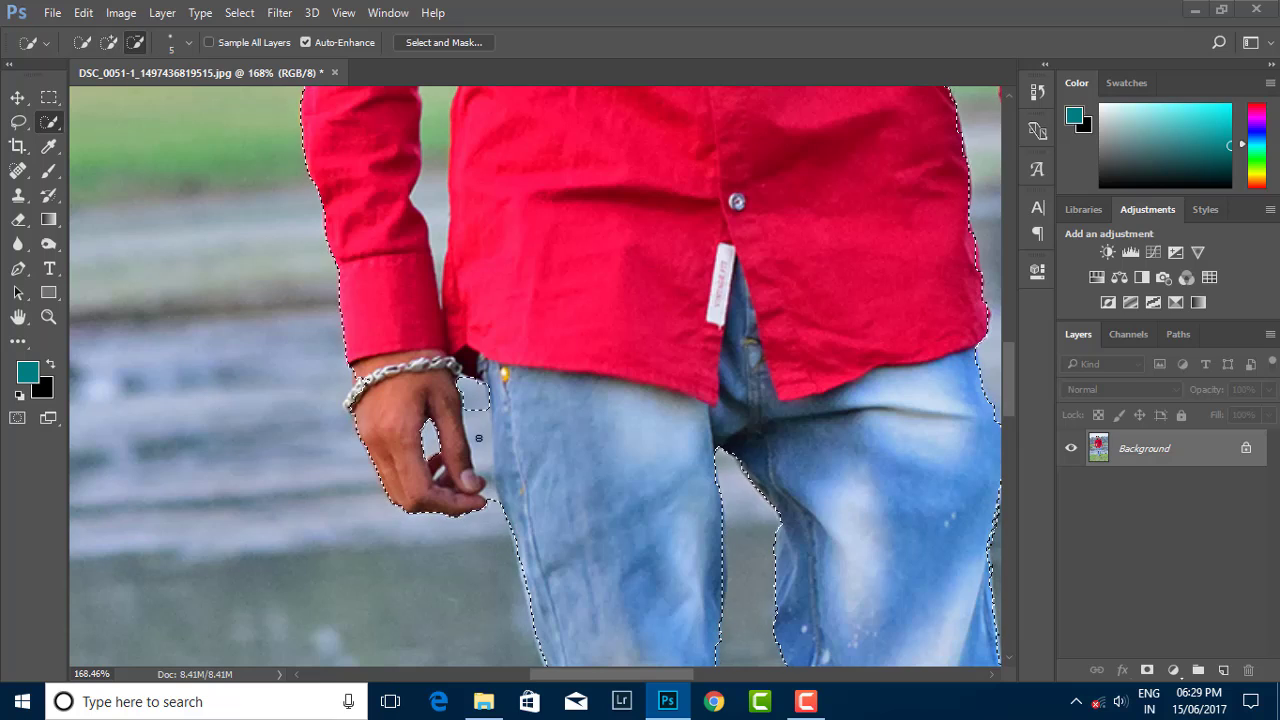
{"action": "scroll", "coordinate": [465, 400], "scroll_direction": "down", "scroll_amount": 4}
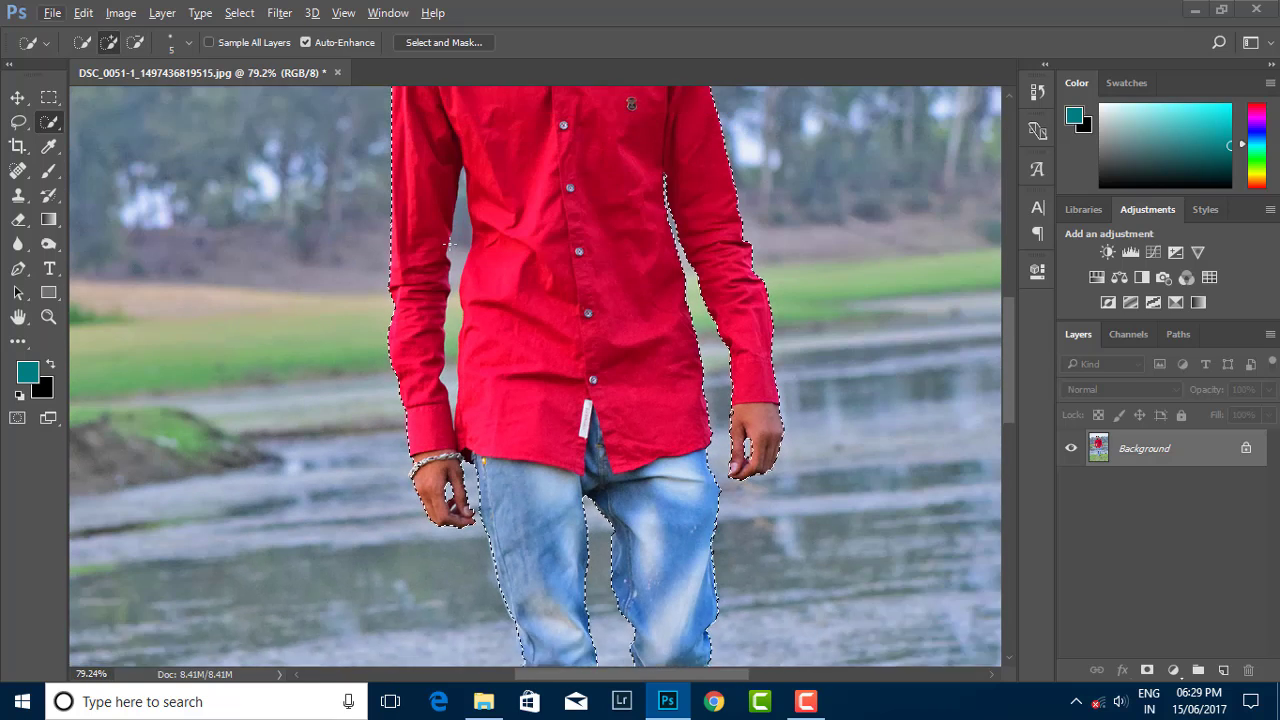
{"action": "scroll", "coordinate": [461, 489], "scroll_direction": "up", "scroll_amount": 4}
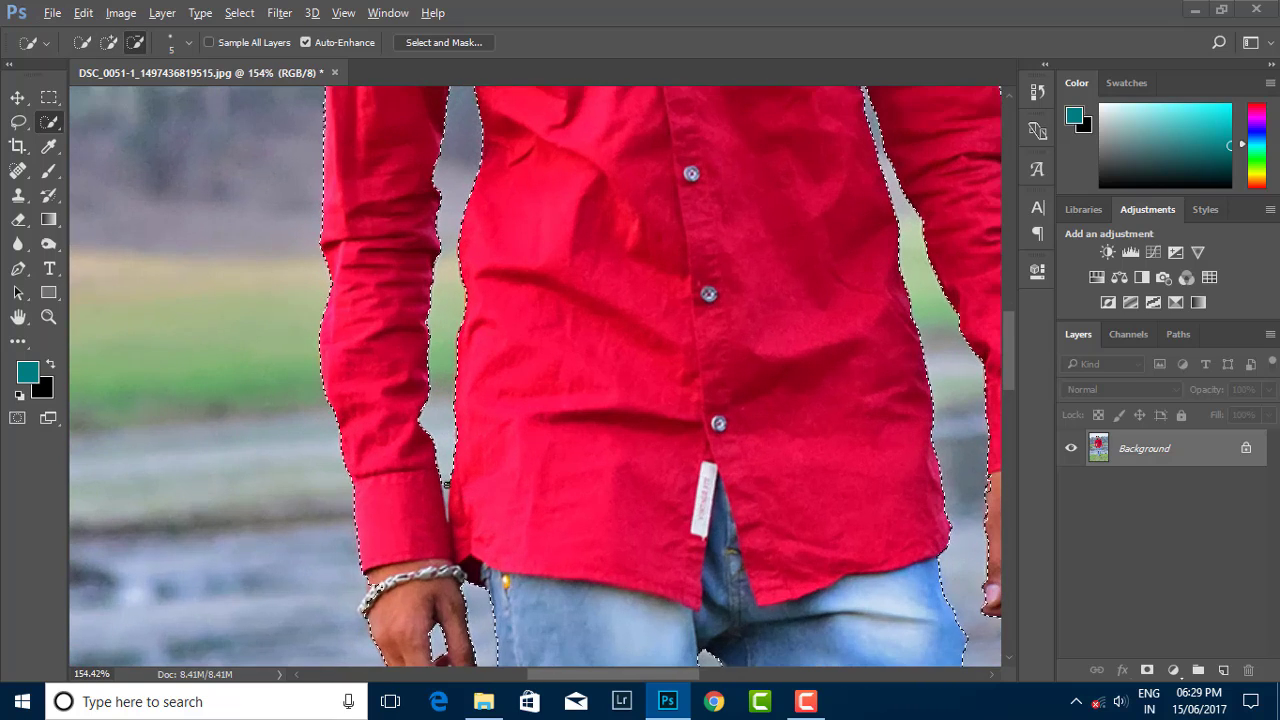
{"action": "scroll", "coordinate": [500, 400], "scroll_direction": "down", "scroll_amount": 2}
{"action": "scroll", "coordinate": [500, 400], "scroll_direction": "down", "scroll_amount": 1}
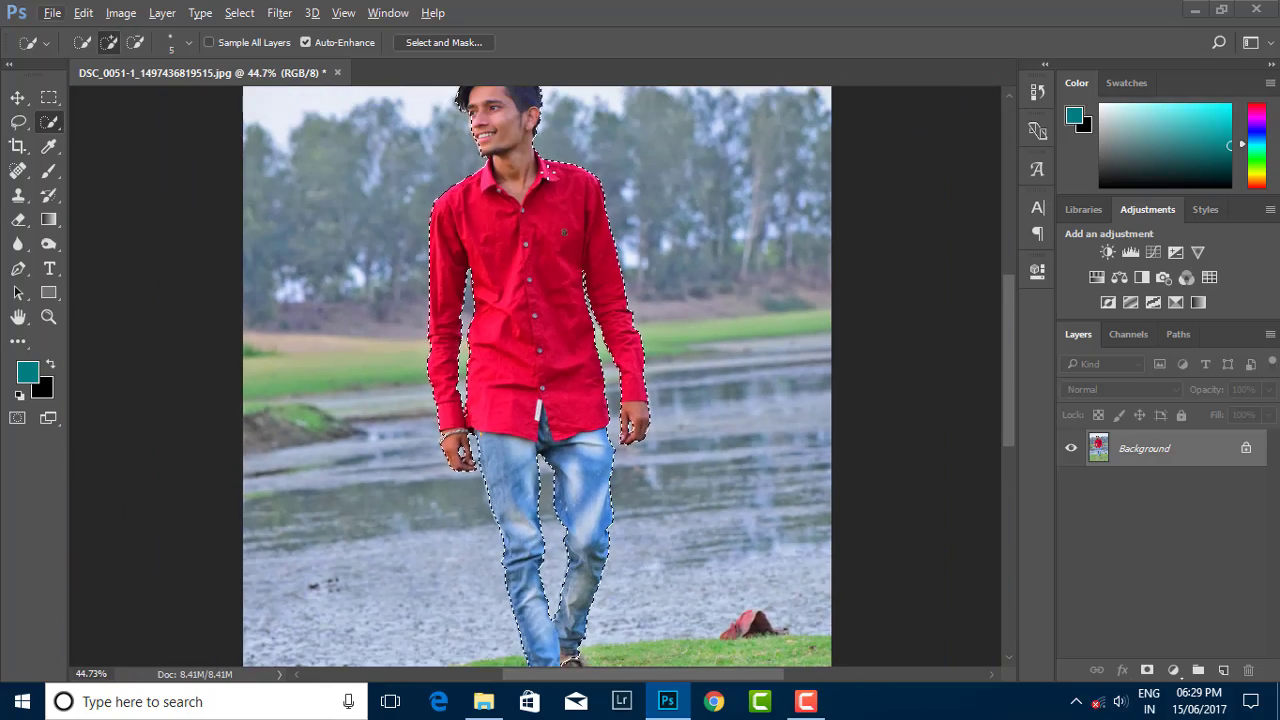
{"action": "scroll", "coordinate": [500, 400], "scroll_direction": "down", "scroll_amount": 1}
{"action": "scroll", "coordinate": [490, 130], "scroll_direction": "up", "scroll_amount": 2}
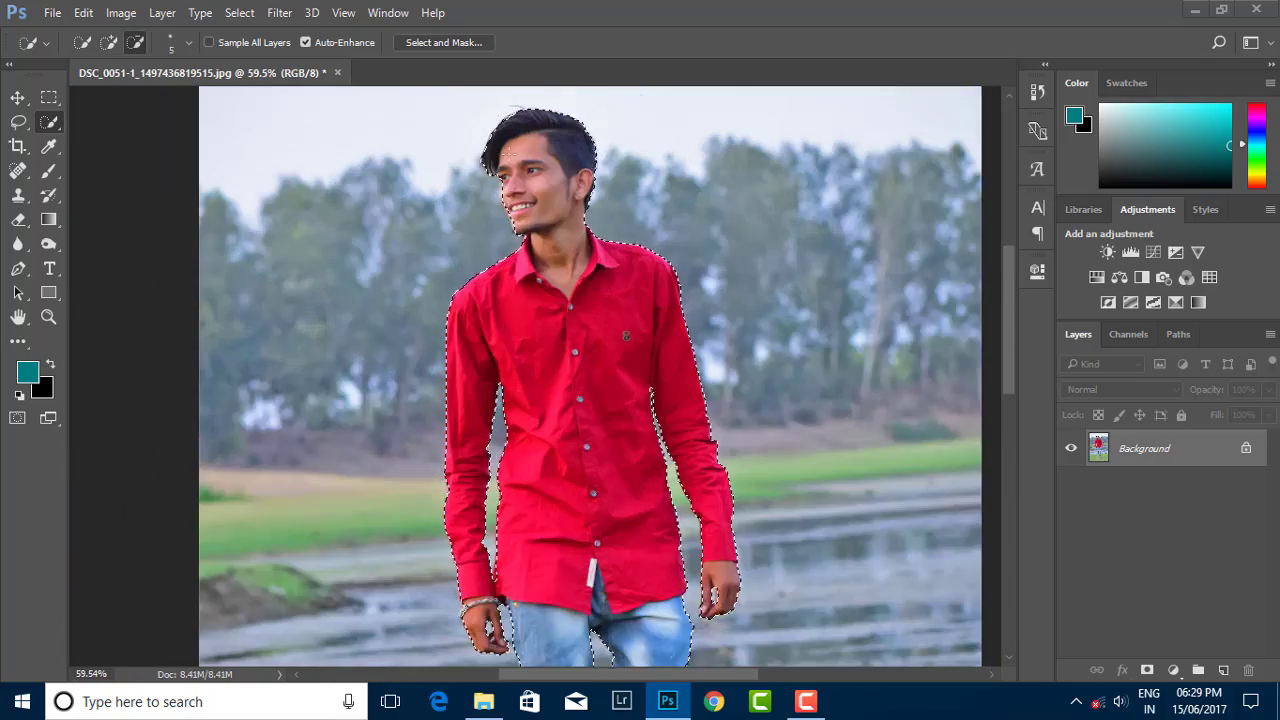
{"action": "scroll", "coordinate": [490, 130], "scroll_direction": "up", "scroll_amount": 3}
{"action": "scroll", "coordinate": [503, 240], "scroll_direction": "down", "scroll_amount": 2}
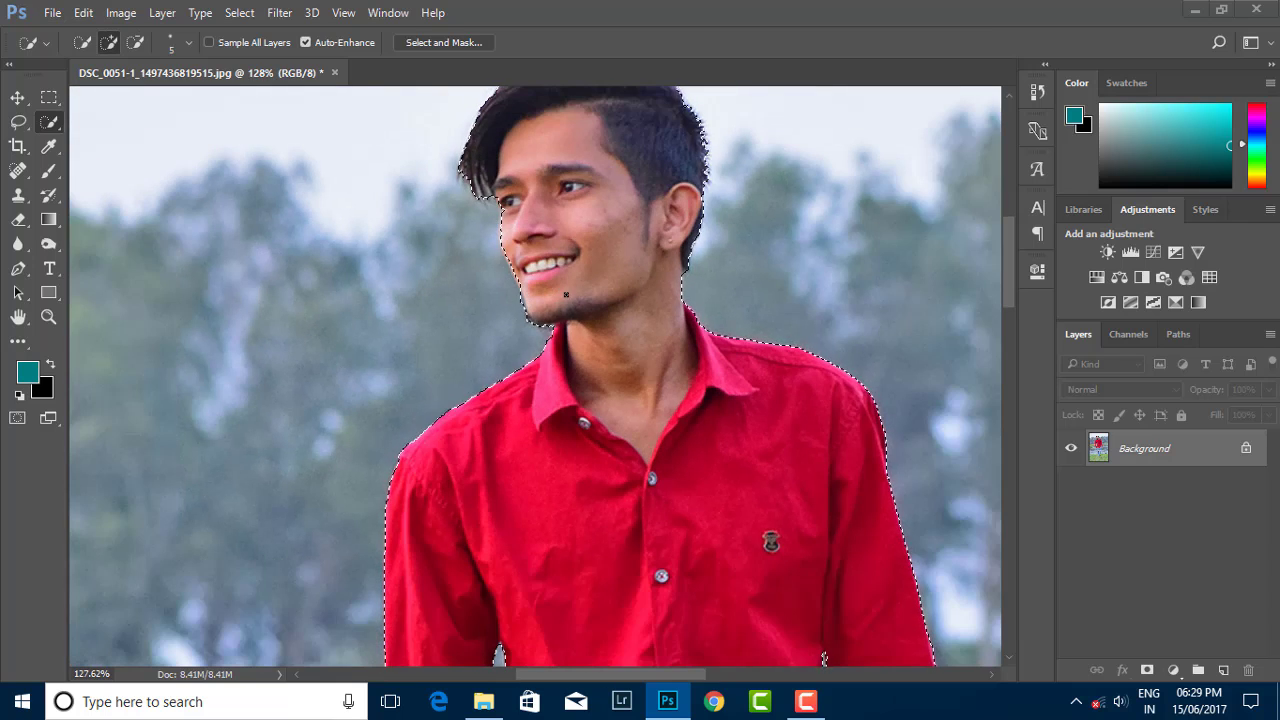
Step: Finish trimming the selection so it covers the man from hair to shoes, then zoom out
{"action": "key", "text": "alt"}
{"action": "scroll", "coordinate": [507, 249], "scroll_direction": "up", "scroll_amount": 2}
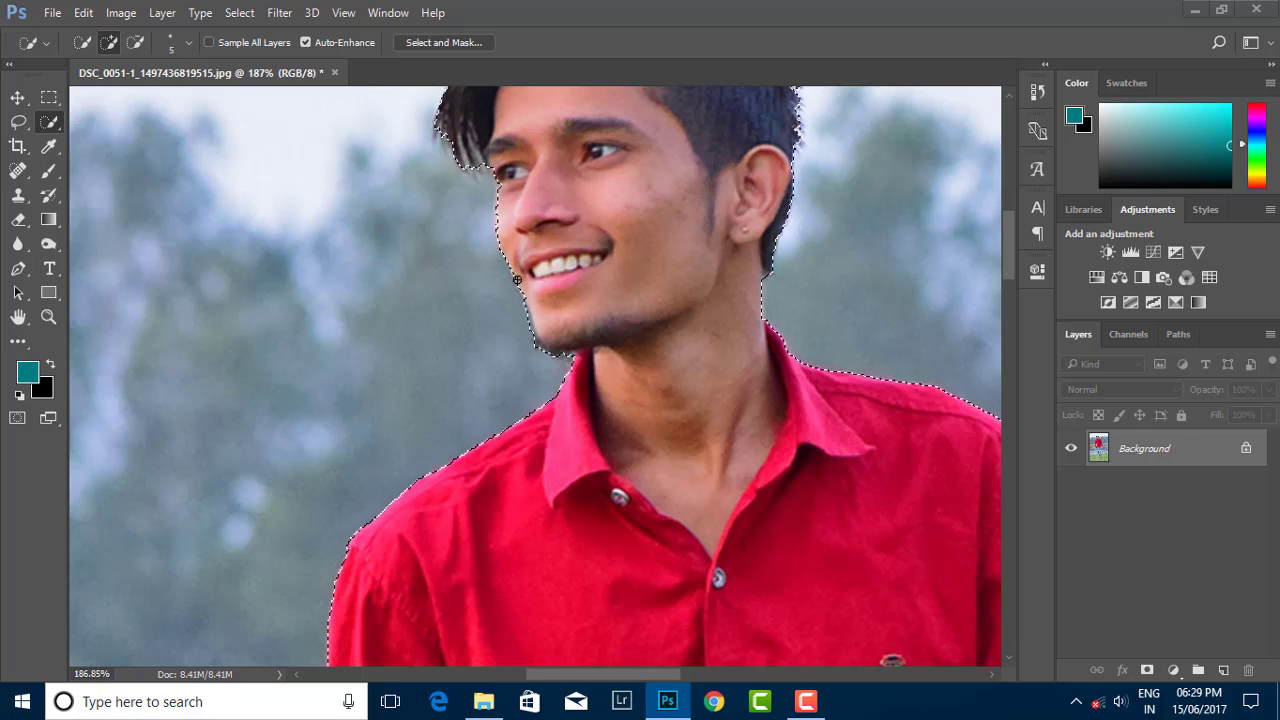
{"action": "scroll", "coordinate": [515, 310], "scroll_direction": "down", "scroll_amount": 1}
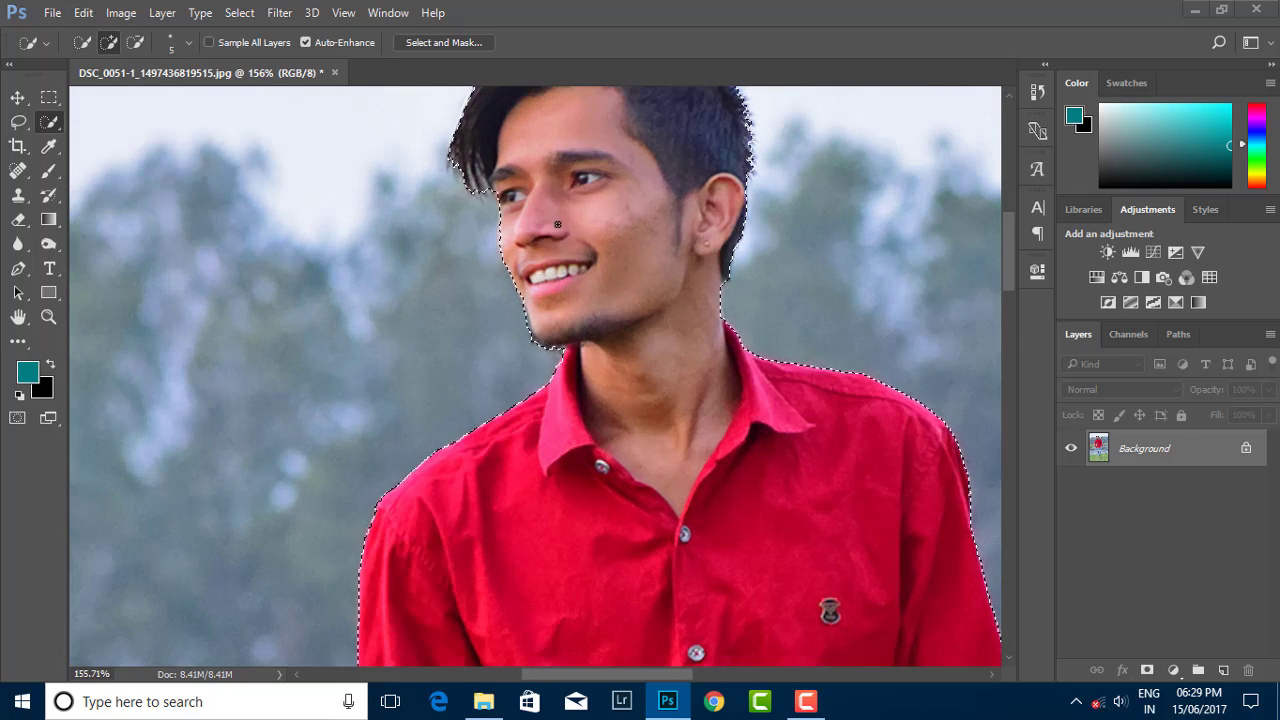
{"action": "scroll", "coordinate": [535, 228], "scroll_direction": "down", "scroll_amount": 3}
{"action": "scroll", "coordinate": [550, 105], "scroll_direction": "down", "scroll_amount": 3}
{"action": "scroll", "coordinate": [550, 105], "scroll_direction": "down", "scroll_amount": 3}
{"action": "scroll", "coordinate": [483, 103], "scroll_direction": "up", "scroll_amount": 2}
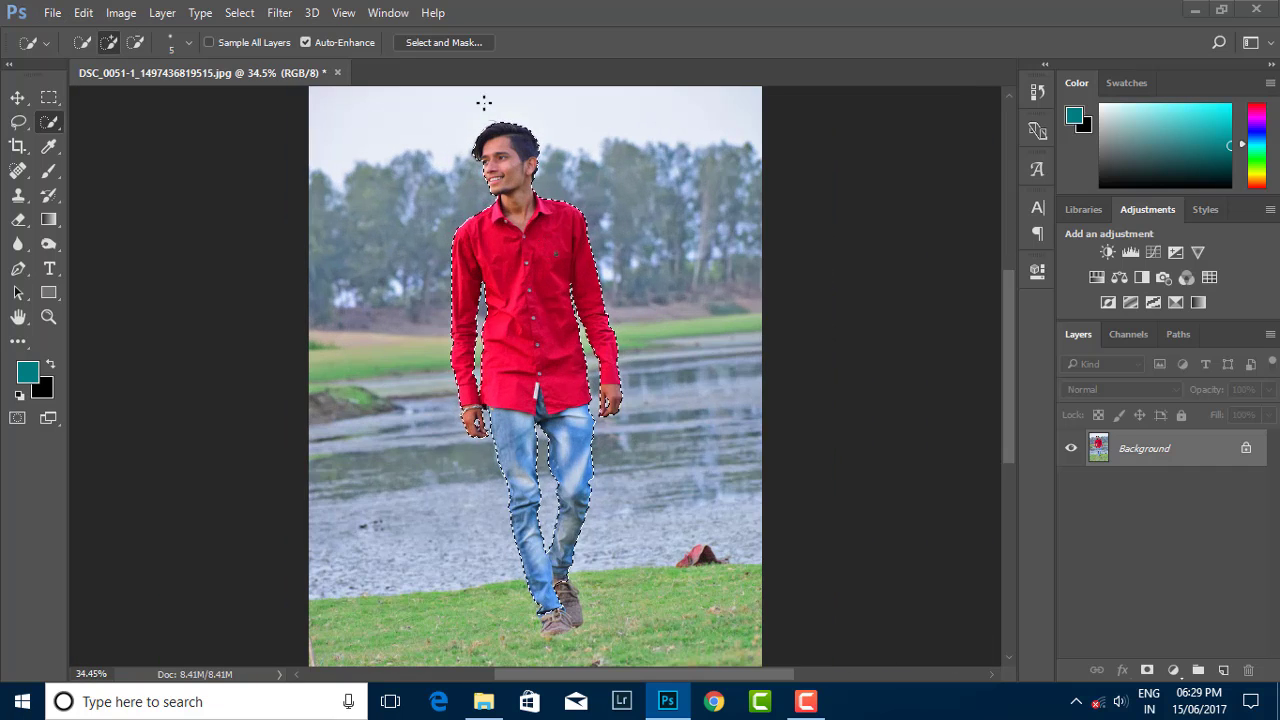
Step: Refine the man's selection in Select and Mask and feather its edges
{"action": "left_click", "coordinate": [432, 42]}
{"action": "scroll", "coordinate": [490, 155], "scroll_direction": "up", "scroll_amount": 1}
{"action": "scroll", "coordinate": [440, 162], "scroll_direction": "up", "scroll_amount": 1}
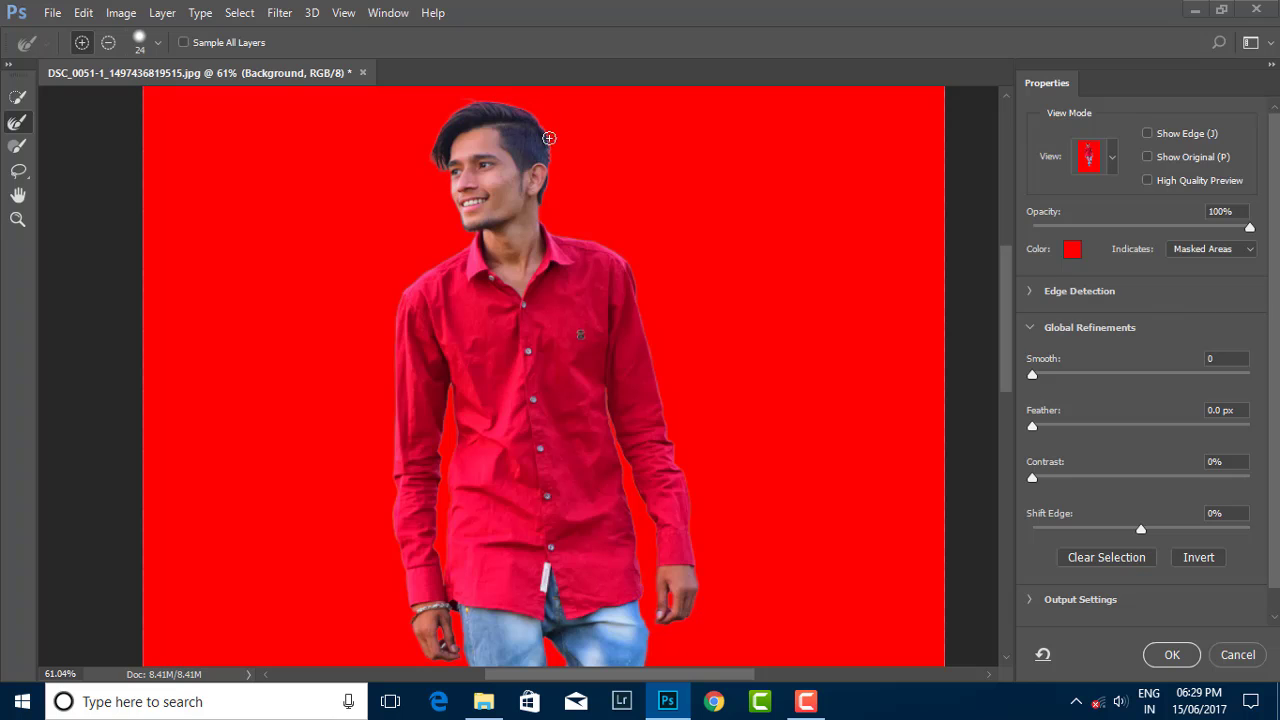
{"action": "scroll", "coordinate": [588, 170], "scroll_direction": "down", "scroll_amount": 1}
{"action": "scroll", "coordinate": [564, 246], "scroll_direction": "down", "scroll_amount": 2}
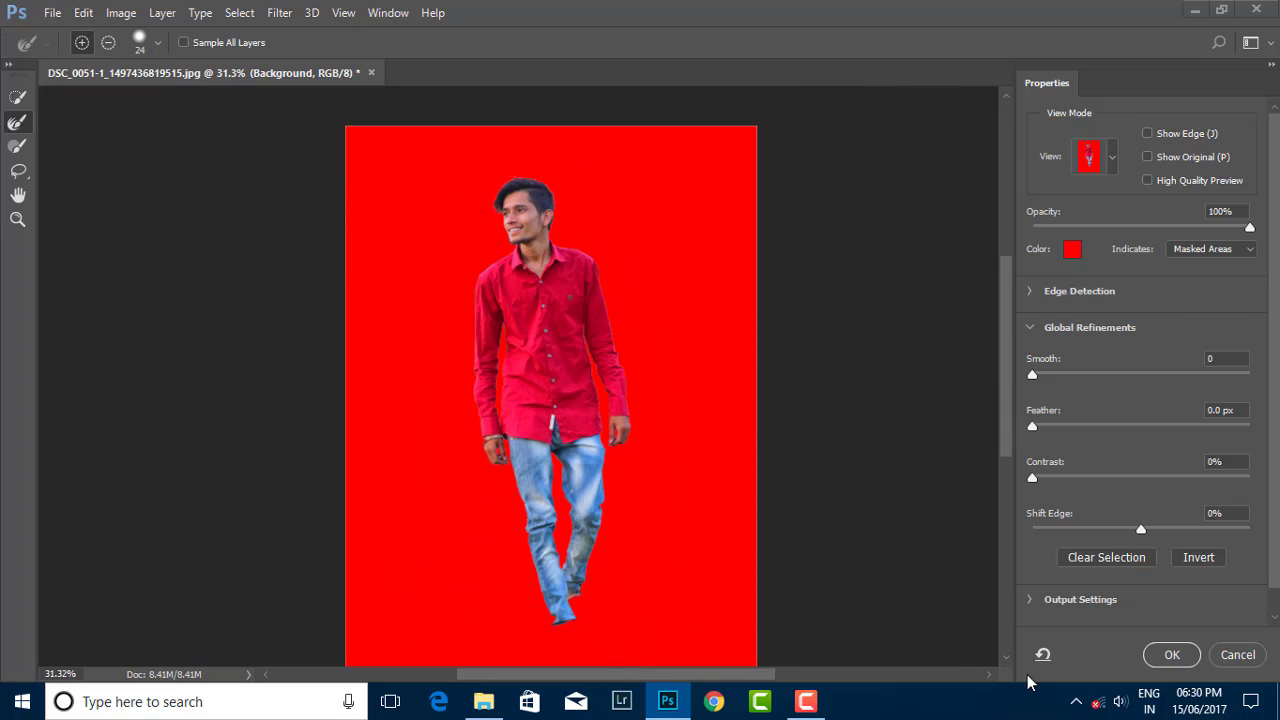
{"action": "left_click", "coordinate": [1172, 654]}
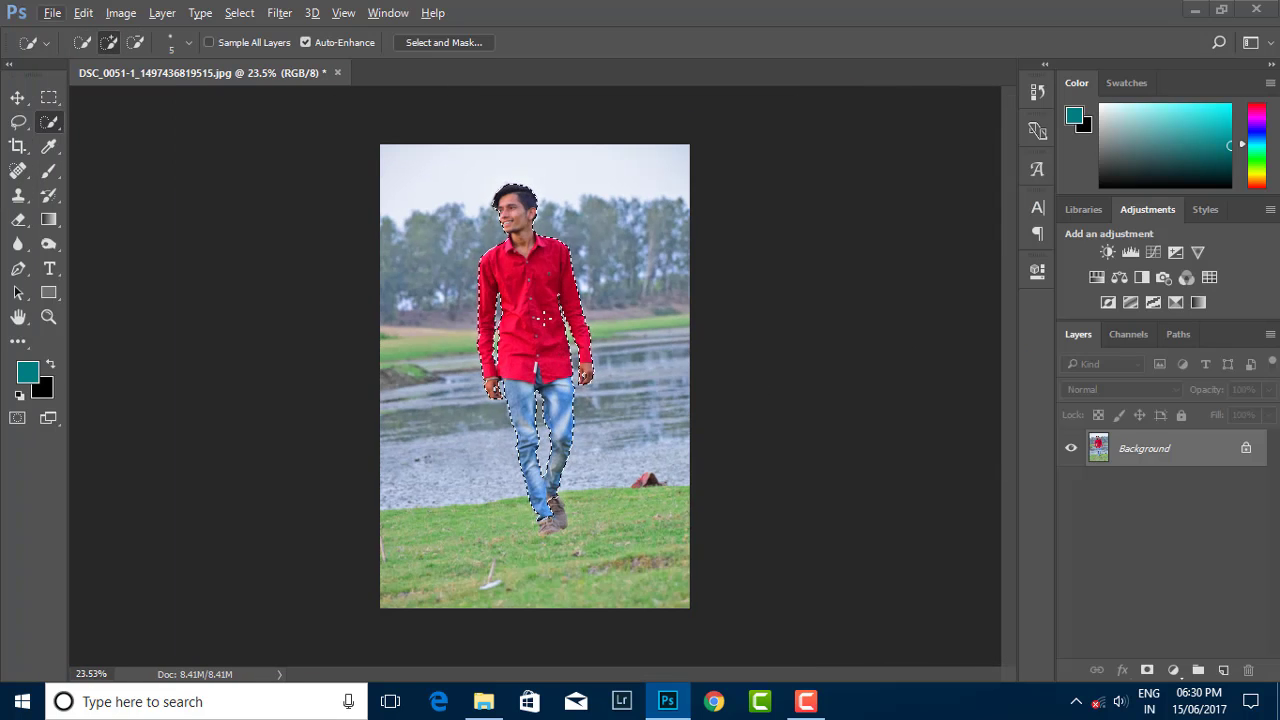
{"action": "right_click", "coordinate": [546, 289]}
{"action": "left_click", "coordinate": [597, 341]}
{"action": "key", "text": "Return"}
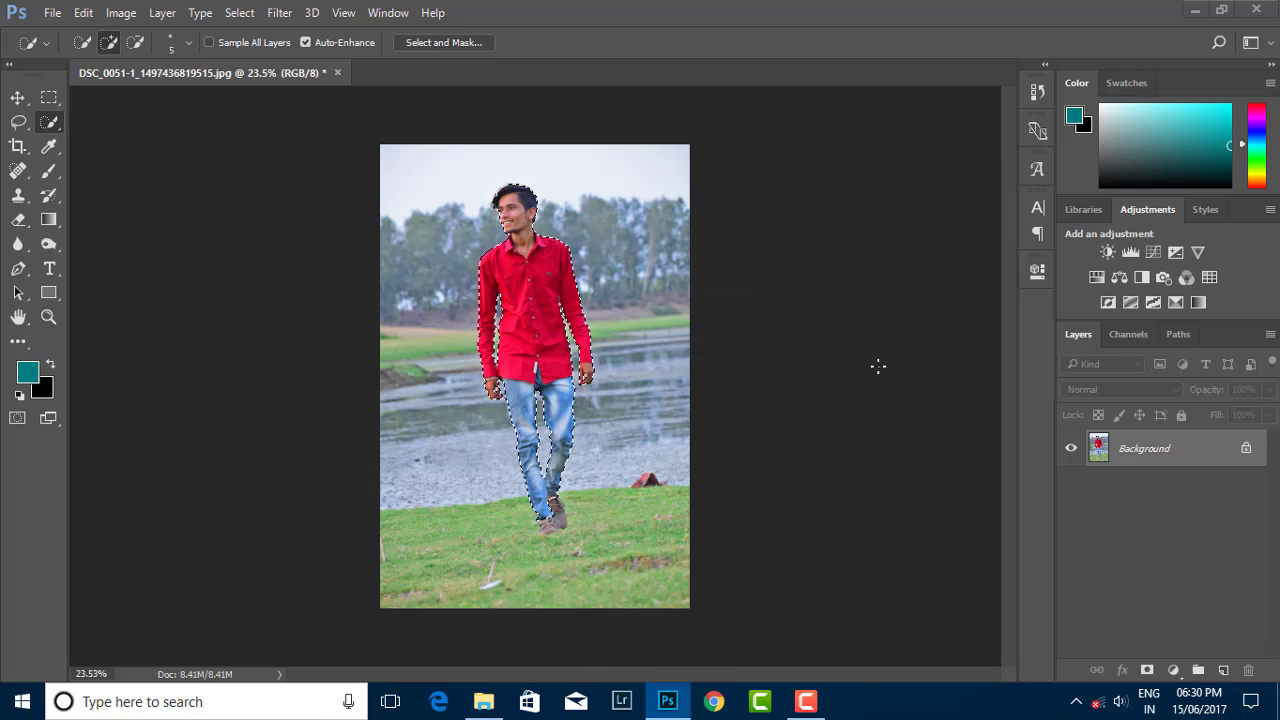
Step: Duplicate the Background layer and mask the copy to the man's selection
{"action": "left_click_drag", "start_coordinate": [1147, 451], "coordinate": [1223, 670]}
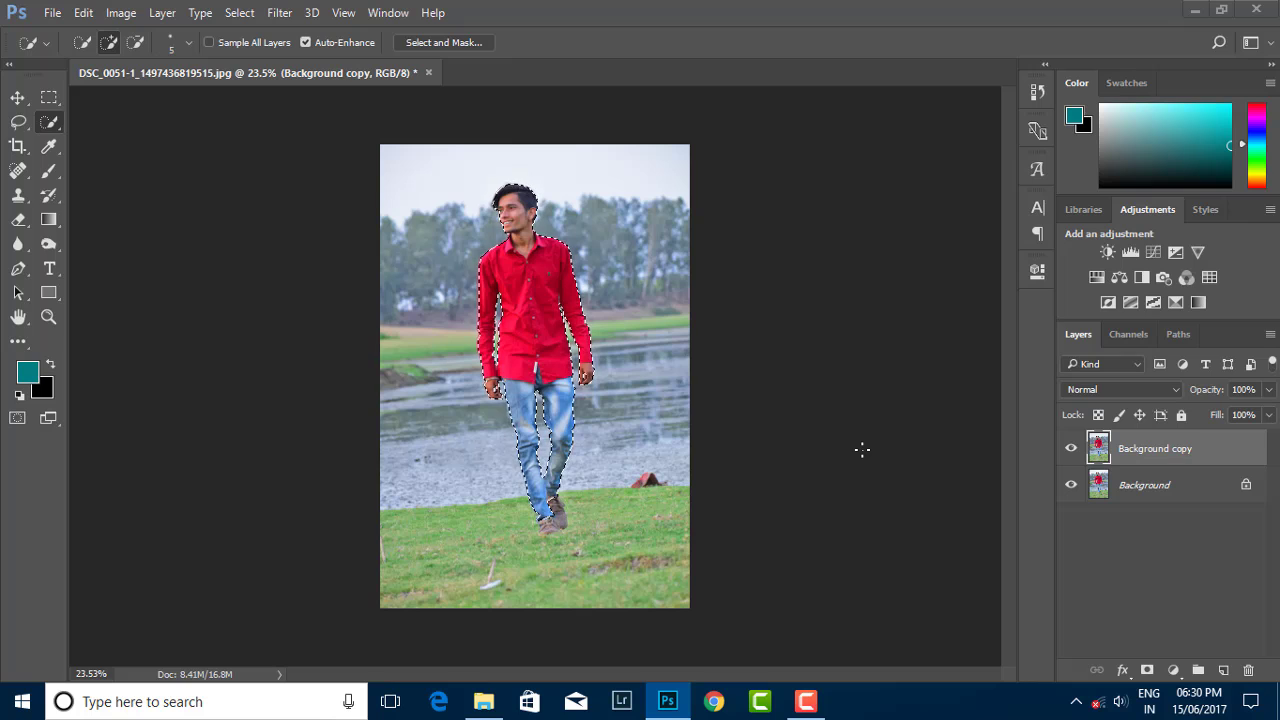
{"action": "left_click", "coordinate": [1148, 671]}
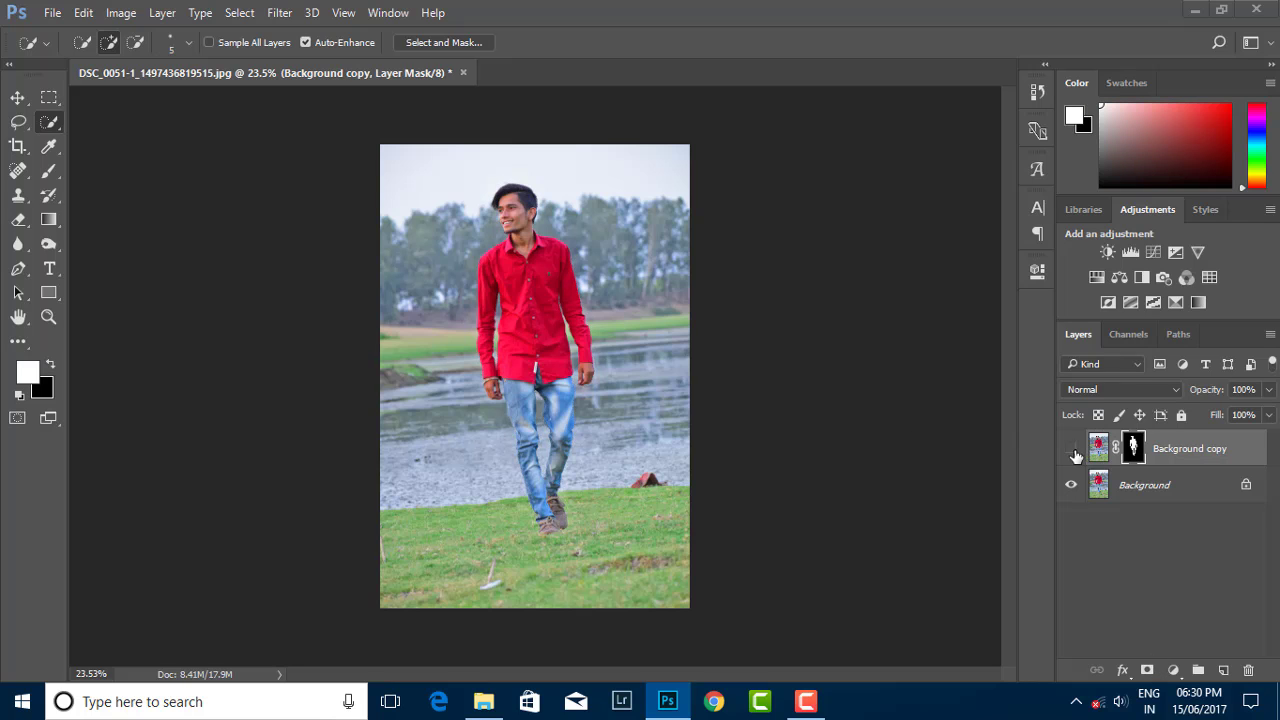
{"action": "left_click", "coordinate": [1071, 484]}
{"action": "left_click", "coordinate": [1071, 484]}
{"action": "left_click", "coordinate": [1071, 484]}
{"action": "left_click", "coordinate": [1145, 486]}
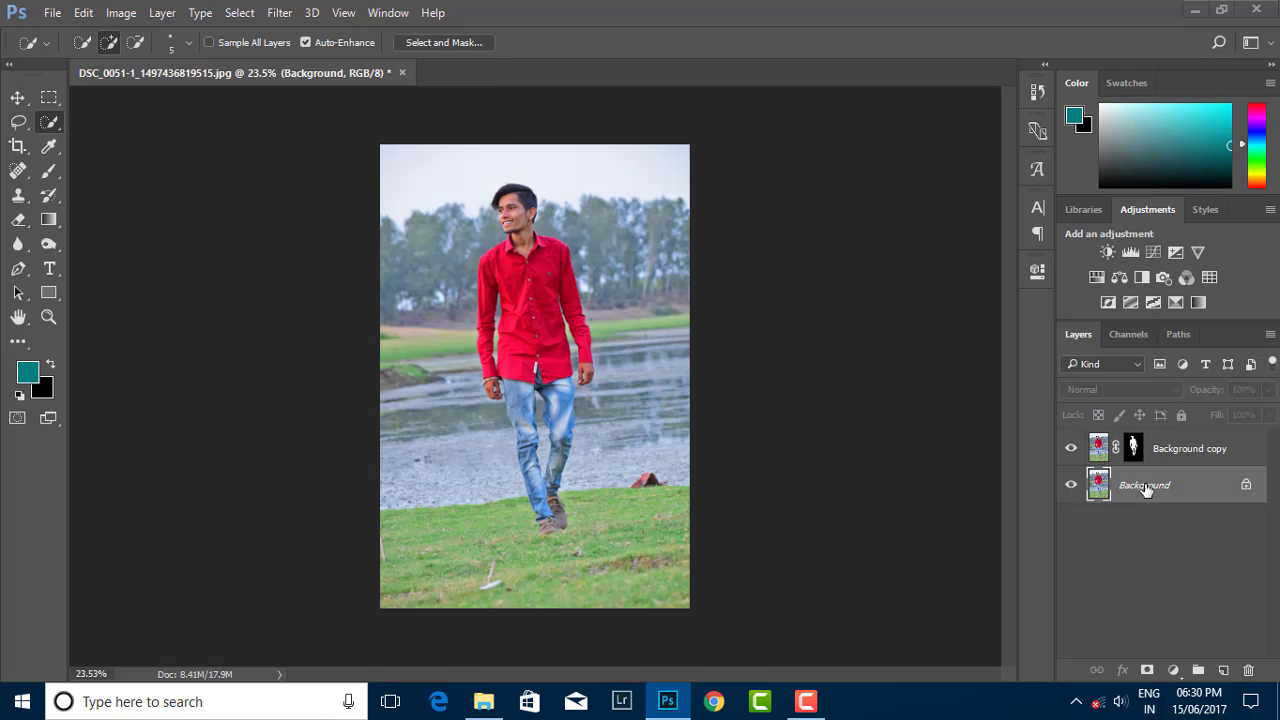
{"action": "left_click", "coordinate": [280, 13]}
{"action": "mouse_move", "coordinate": [307, 237]}
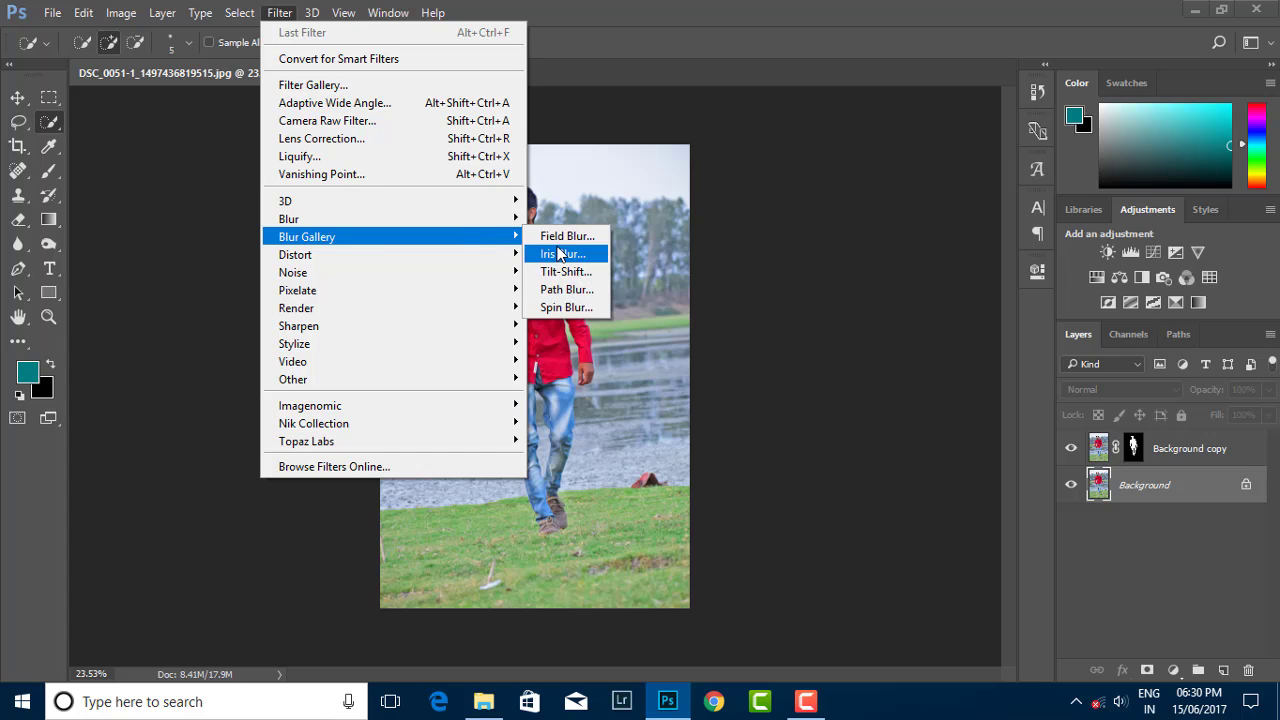
{"action": "left_click", "coordinate": [562, 272]}
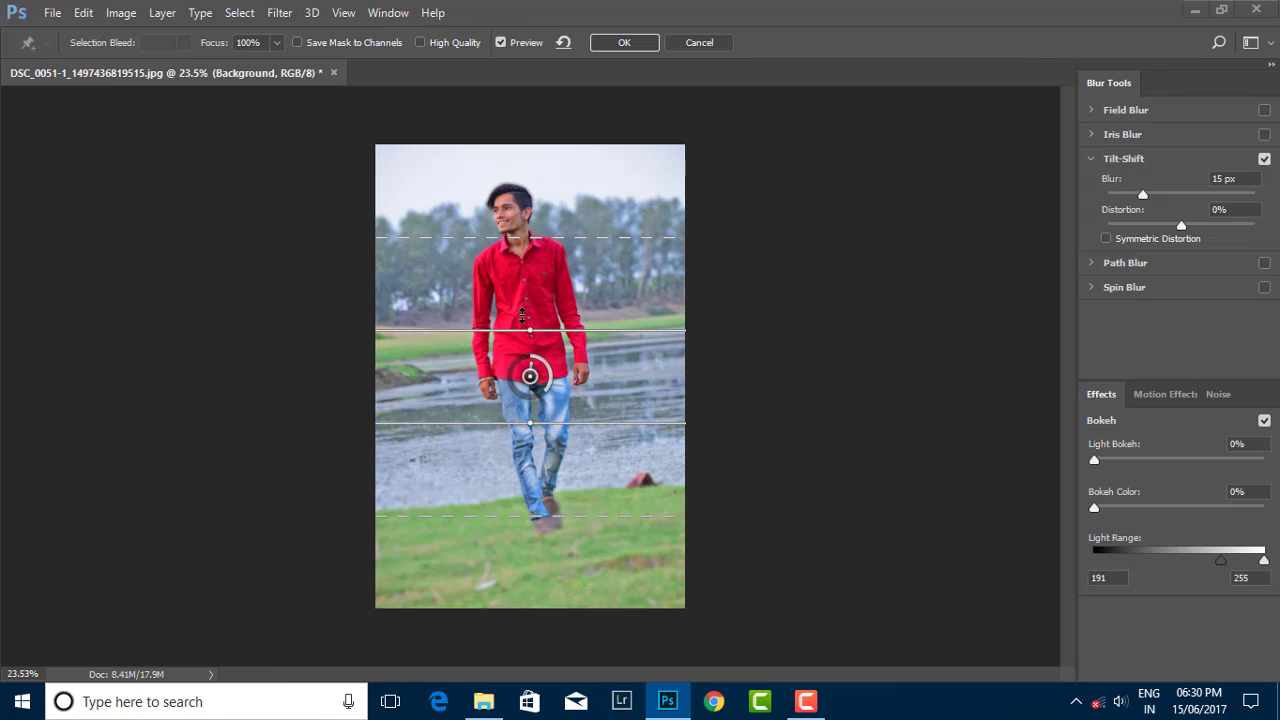
{"action": "mouse_move", "coordinate": [527, 324]}
{"action": "left_mouse_down"}
{"action": "mouse_move", "coordinate": [495, 383]}
{"action": "mouse_move", "coordinate": [463, 623]}
{"action": "left_mouse_up"}
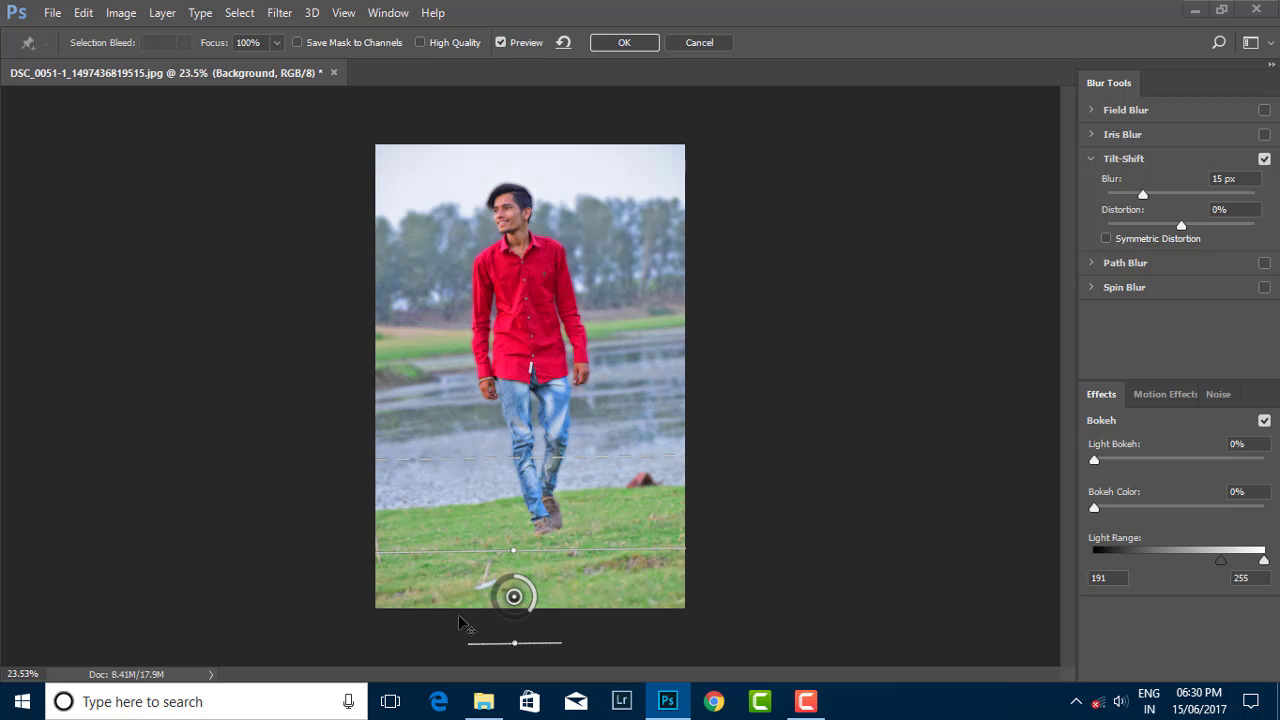
{"action": "left_click", "coordinate": [668, 42]}
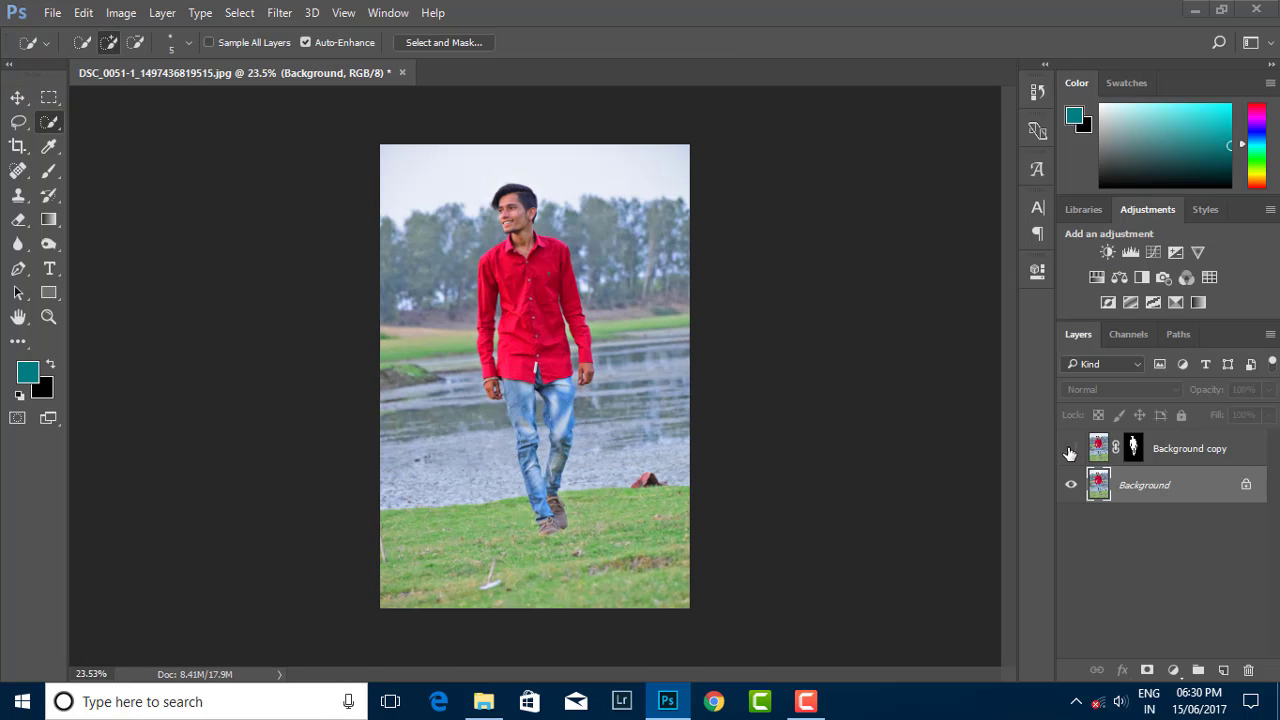
Step: Load the mask as a selection and Content-Aware fill the man's area on Background
{"action": "left_click", "coordinate": [1133, 447], "text": "ctrl"}
{"action": "left_click", "coordinate": [121, 12]}
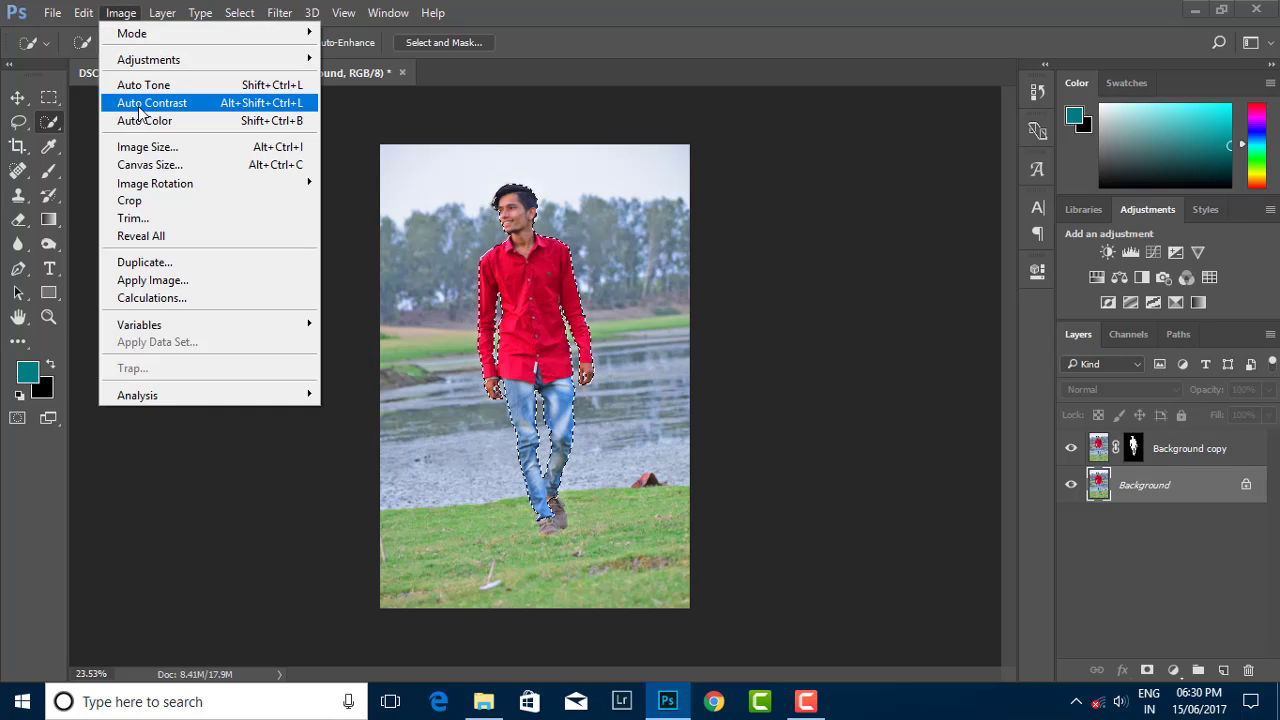
{"action": "left_click", "coordinate": [114, 288]}
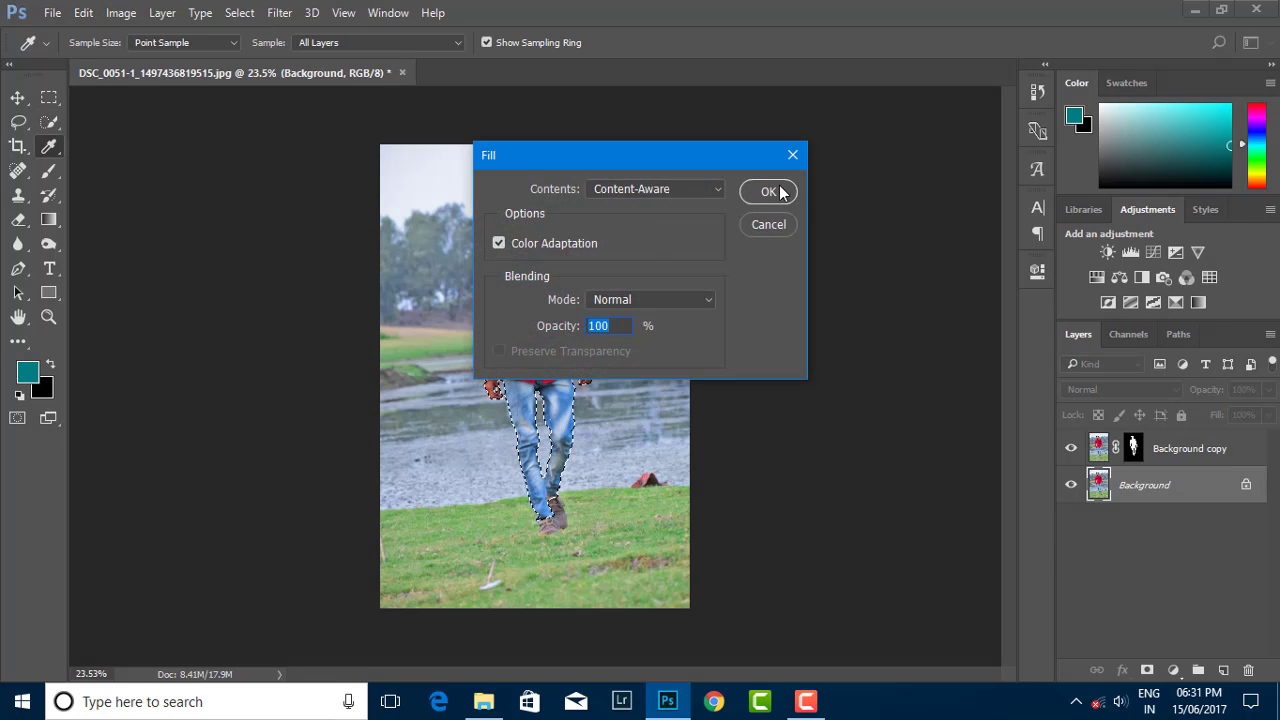
{"action": "left_click", "coordinate": [770, 191]}
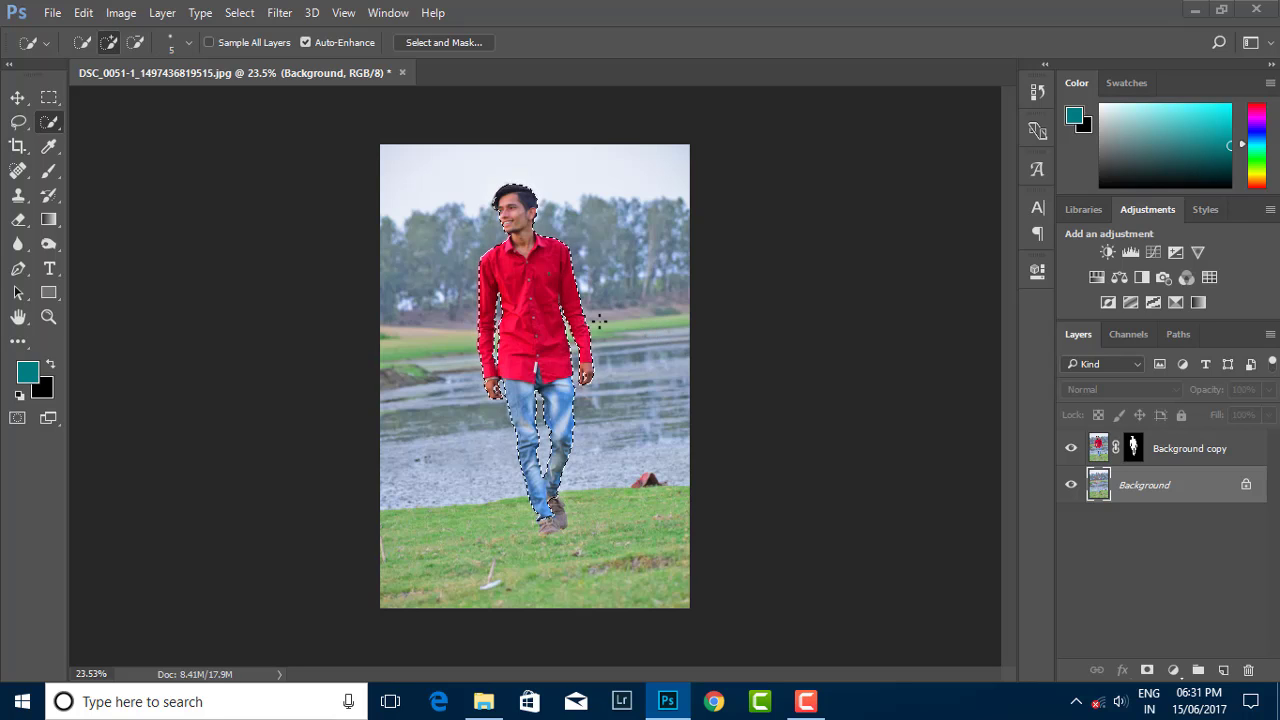
Step: Hide the Background copy layer, deselect, and pick the Clone Stamp tool
{"action": "left_click", "coordinate": [1071, 448]}
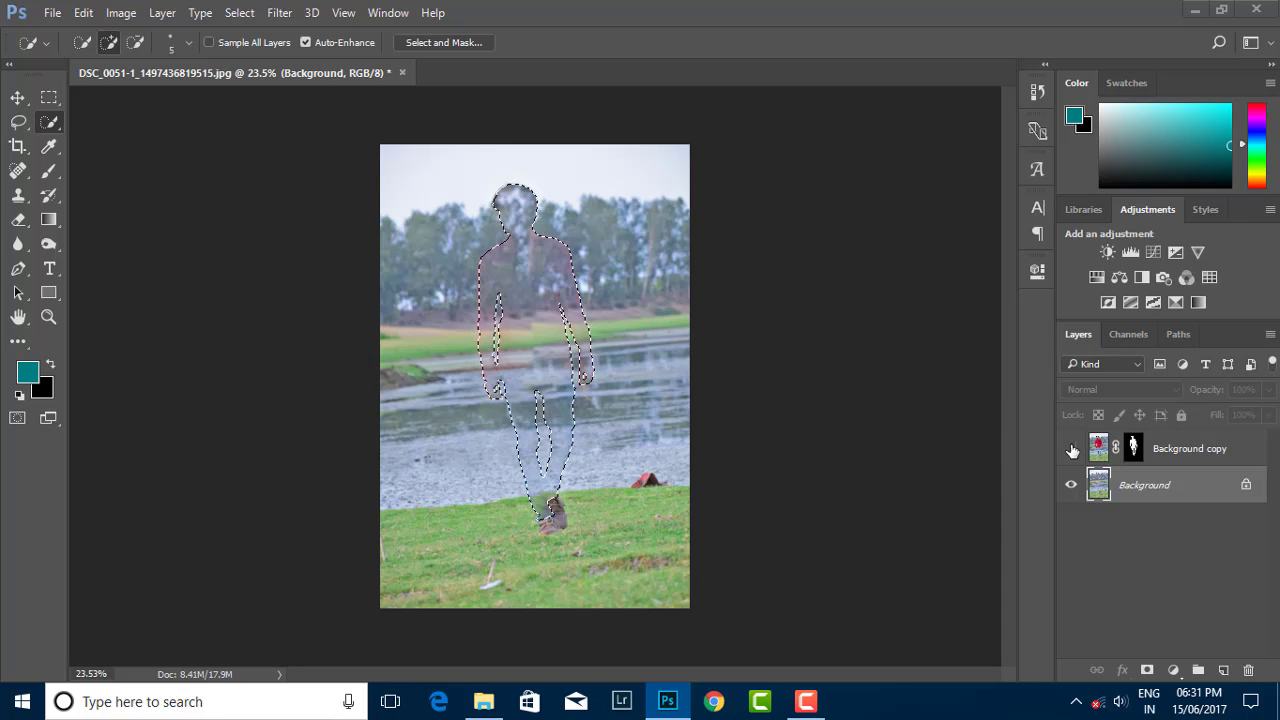
{"action": "left_click", "coordinate": [49, 97]}
{"action": "key", "text": "ctrl+d"}
{"action": "scroll", "coordinate": [531, 338], "scroll_direction": "up", "scroll_amount": 1}
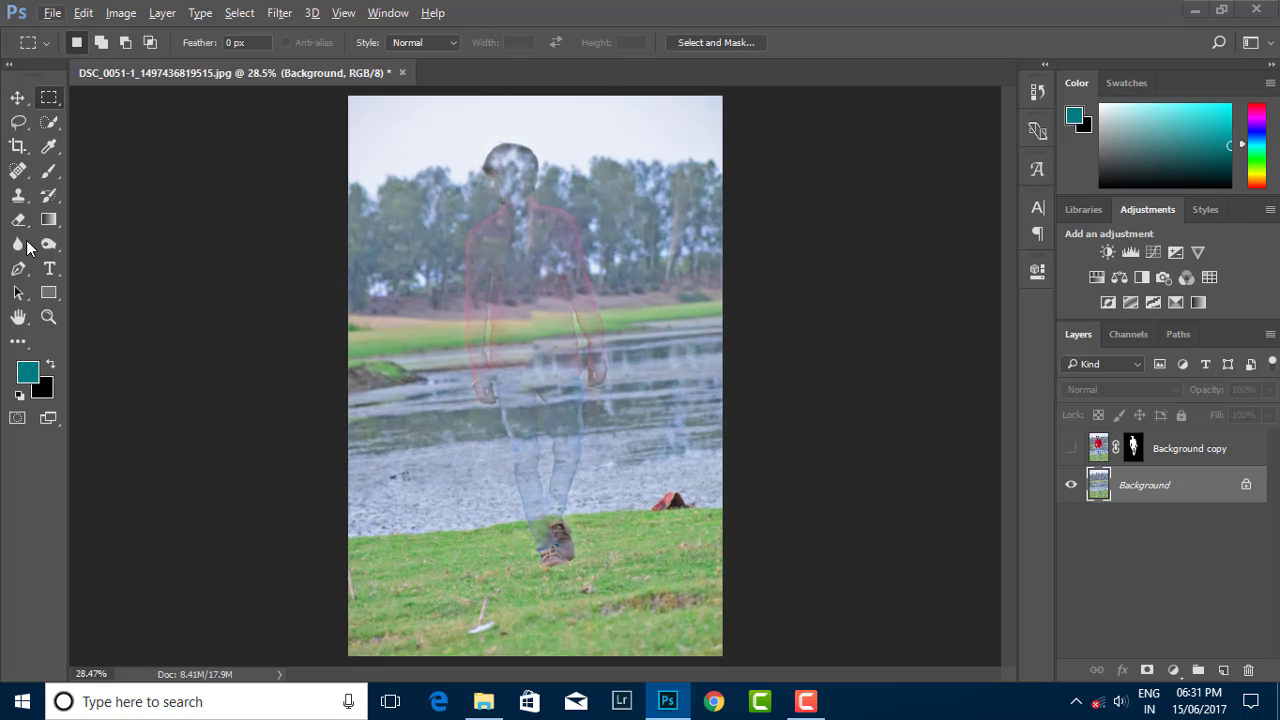
{"action": "left_click", "coordinate": [18, 196]}
{"action": "scroll", "coordinate": [476, 216], "scroll_direction": "up", "scroll_amount": 1}
{"action": "right_click", "coordinate": [565, 255]}
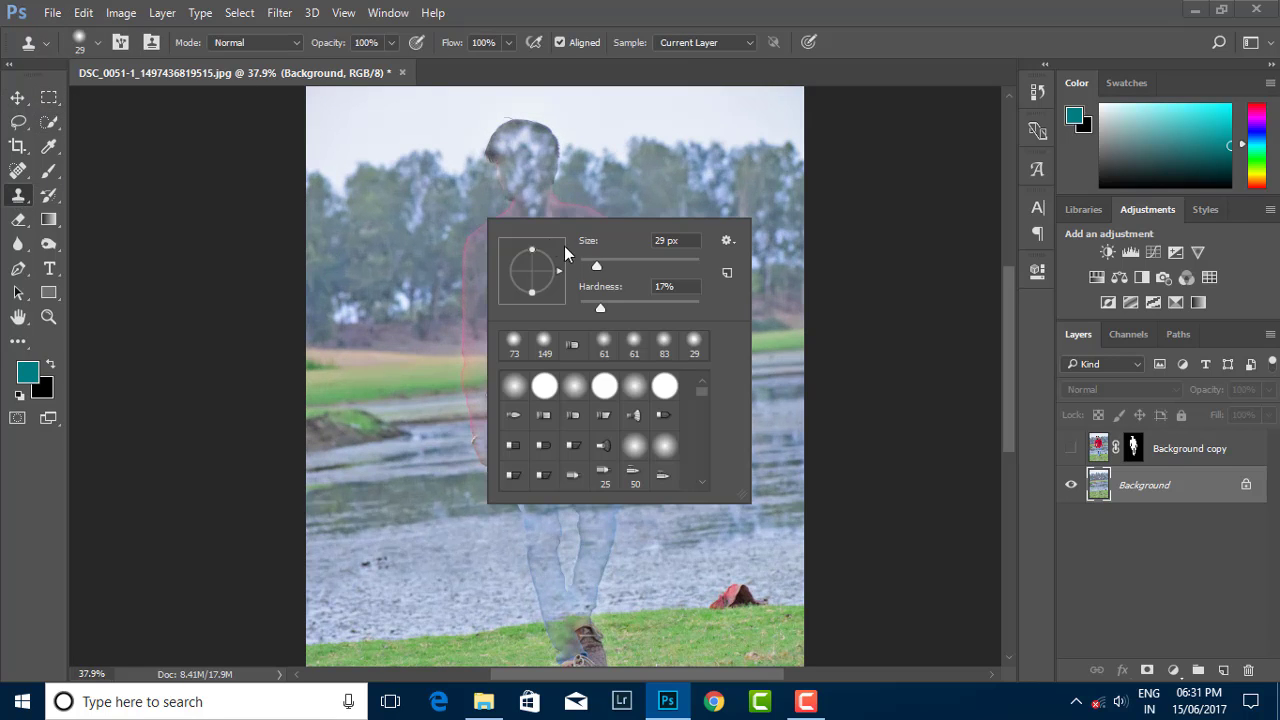
Step: Set the Clone Stamp brush size to 94 px
{"action": "left_click", "coordinate": [420, 210]}
{"action": "key", "text": "Return"}
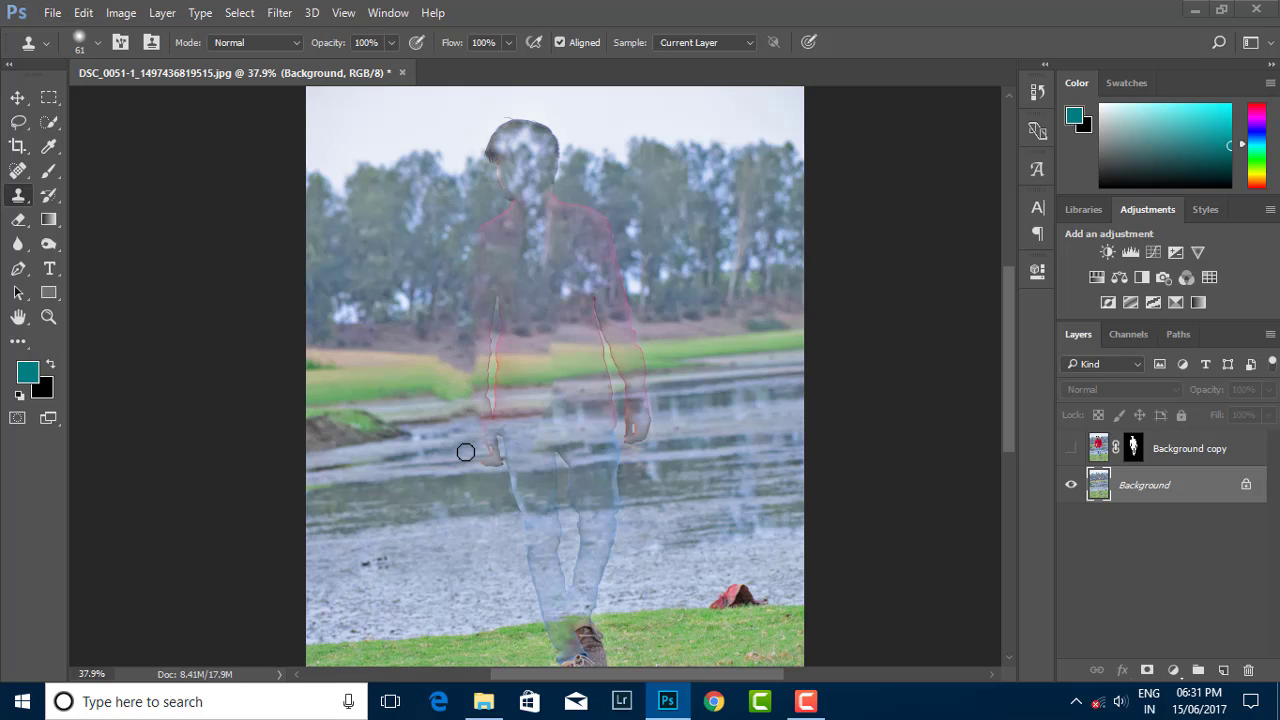
{"action": "right_click", "coordinate": [482, 425]}
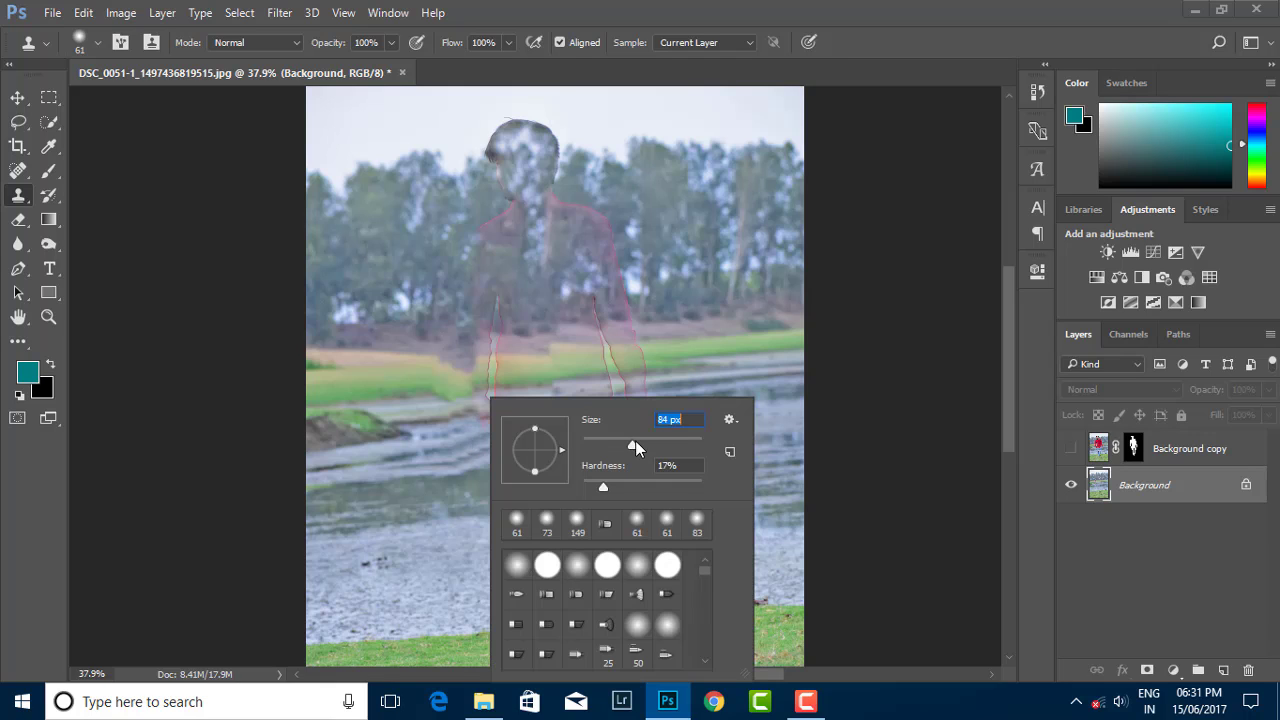
{"action": "type", "text": "94"}
{"action": "key", "text": "Return"}
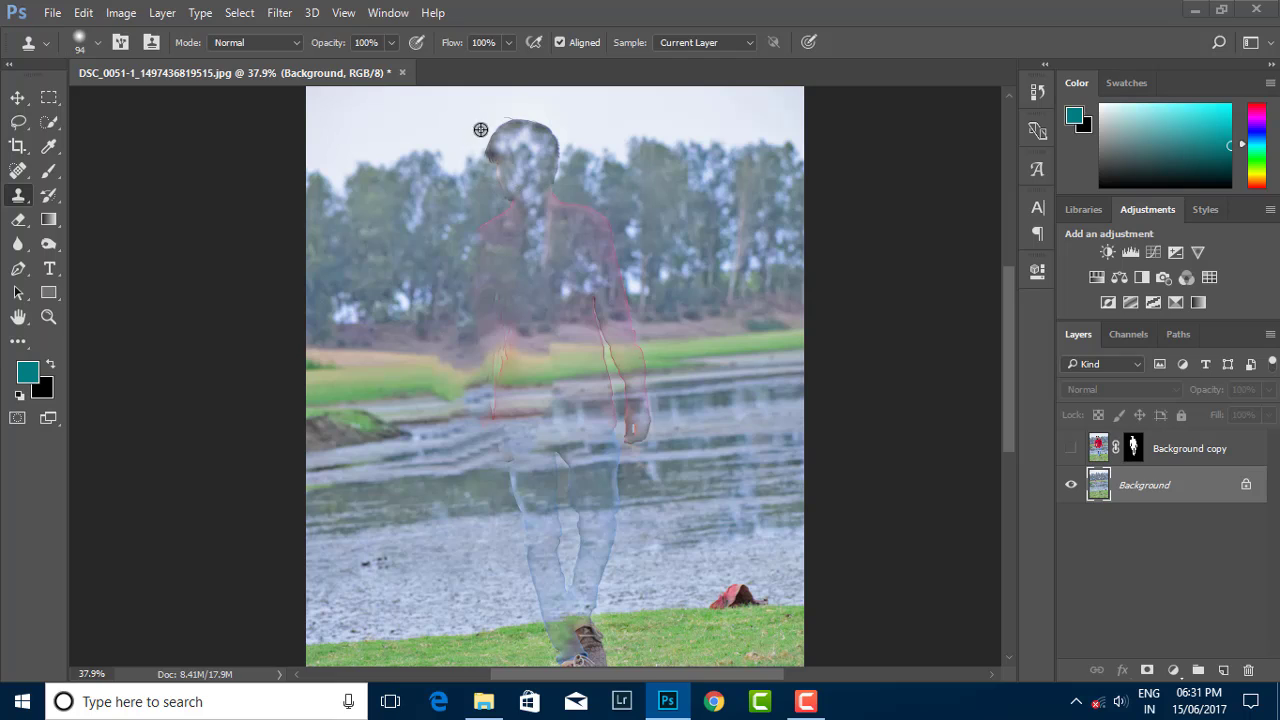
Step: Clone clean sky, trees and grass over the ghost's head and shirt, then show Background copy
{"action": "mouse_move", "coordinate": [480, 129]}
{"action": "left_mouse_down"}
{"action": "mouse_move", "coordinate": [526, 122]}
{"action": "mouse_move", "coordinate": [520, 143]}
{"action": "mouse_move", "coordinate": [540, 176]}
{"action": "mouse_move", "coordinate": [560, 180]}
{"action": "mouse_move", "coordinate": [507, 196]}
{"action": "left_mouse_up"}
{"action": "left_click", "coordinate": [474, 167], "text": "alt"}
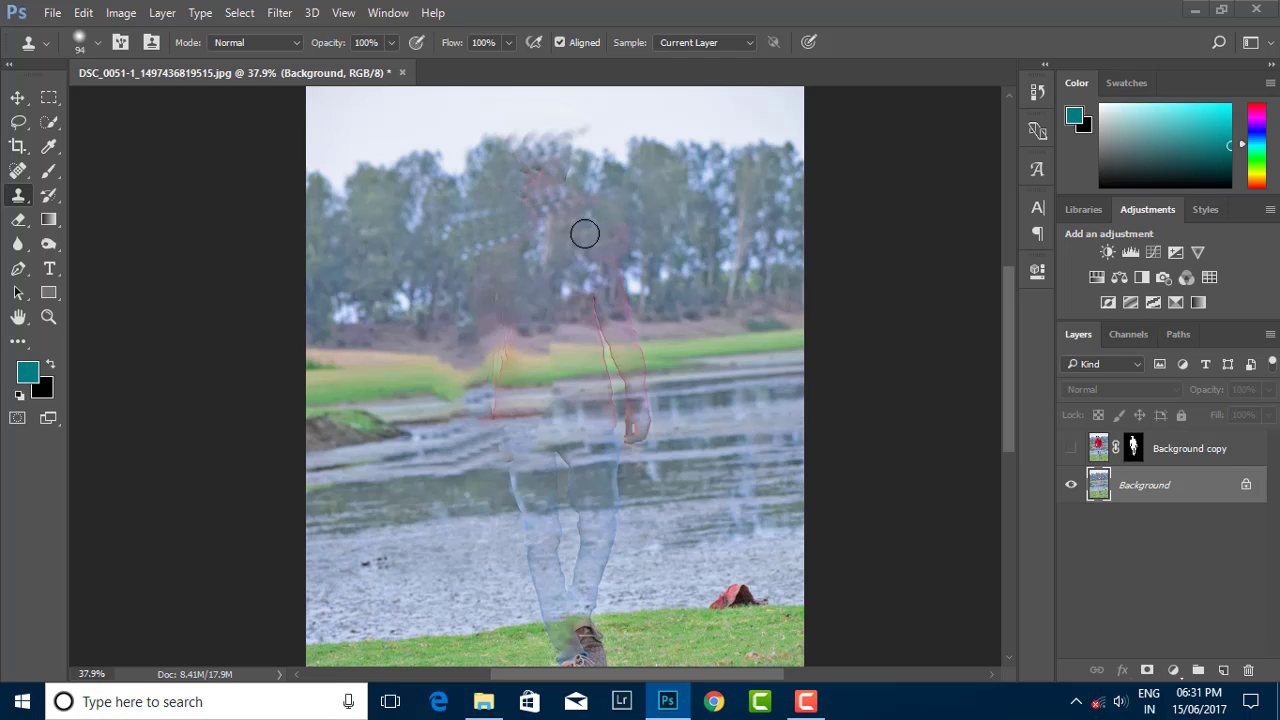
{"action": "mouse_move", "coordinate": [585, 233]}
{"action": "left_mouse_down"}
{"action": "mouse_move", "coordinate": [608, 311]}
{"action": "mouse_move", "coordinate": [640, 345]}
{"action": "mouse_move", "coordinate": [611, 431]}
{"action": "mouse_move", "coordinate": [569, 383]}
{"action": "mouse_move", "coordinate": [503, 360]}
{"action": "mouse_move", "coordinate": [461, 417]}
{"action": "mouse_move", "coordinate": [507, 383]}
{"action": "mouse_move", "coordinate": [500, 374]}
{"action": "left_mouse_up"}
{"action": "left_click", "coordinate": [461, 417], "text": "alt"}
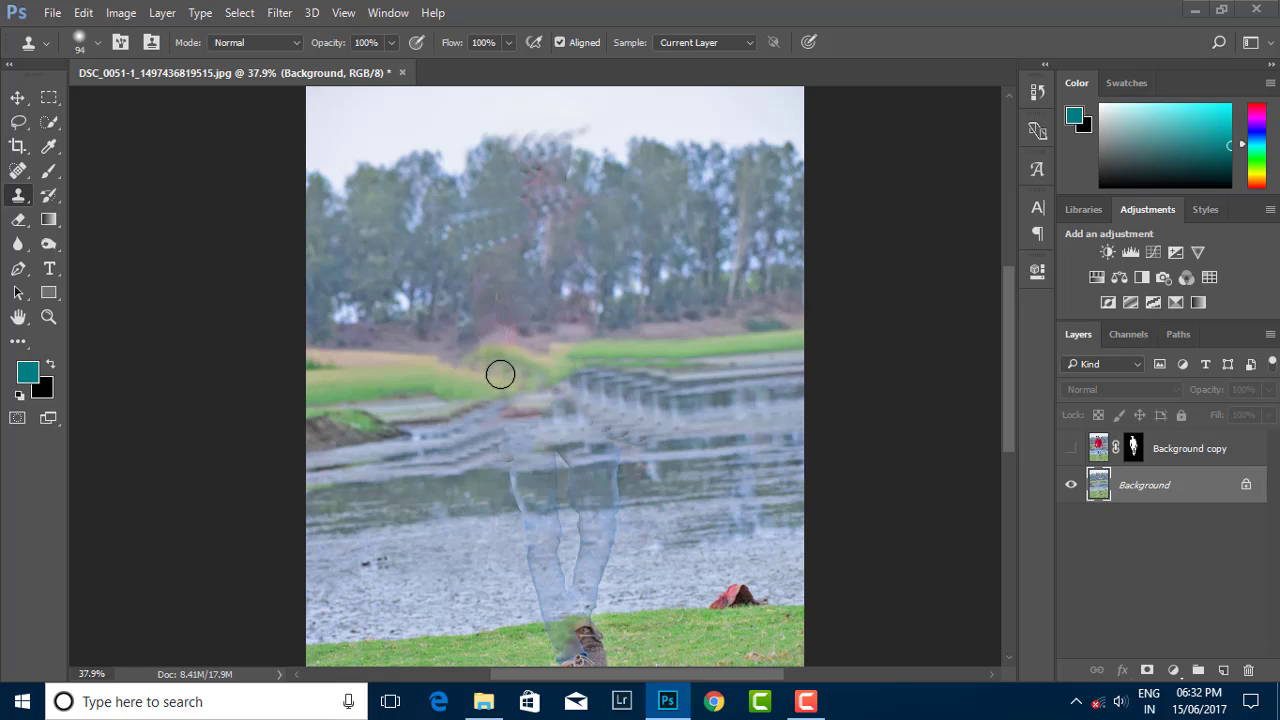
{"action": "scroll", "coordinate": [480, 414], "scroll_direction": "down", "scroll_amount": 1}
{"action": "scroll", "coordinate": [534, 334], "scroll_direction": "down", "scroll_amount": 3}
{"action": "mouse_move", "coordinate": [534, 334]}
{"action": "left_mouse_down"}
{"action": "mouse_move", "coordinate": [500, 345]}
{"action": "mouse_move", "coordinate": [526, 309]}
{"action": "mouse_move", "coordinate": [600, 320]}
{"action": "mouse_move", "coordinate": [623, 366]}
{"action": "mouse_move", "coordinate": [586, 423]}
{"action": "mouse_move", "coordinate": [551, 423]}
{"action": "mouse_move", "coordinate": [541, 379]}
{"action": "mouse_move", "coordinate": [586, 374]}
{"action": "mouse_move", "coordinate": [606, 400]}
{"action": "mouse_move", "coordinate": [609, 352]}
{"action": "left_mouse_up"}
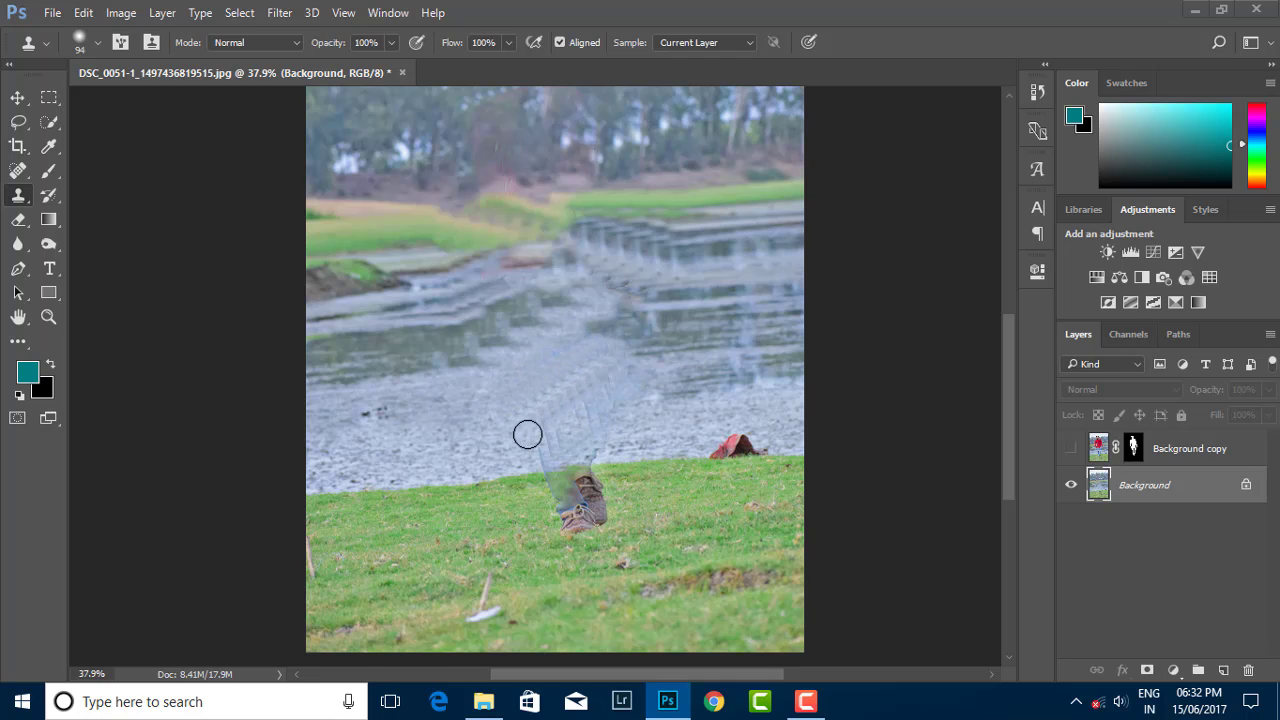
{"action": "key", "text": "ctrl+0"}
{"action": "left_click", "coordinate": [1072, 449]}
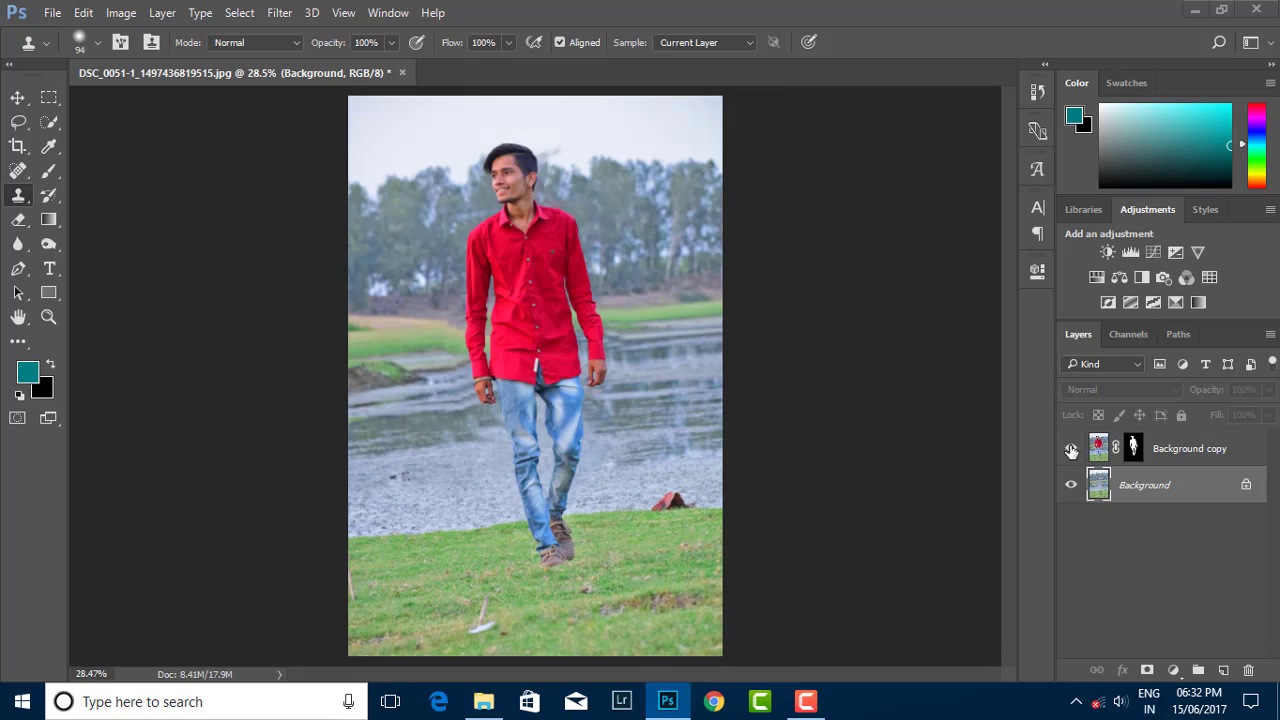
Step: Open the Tilt-Shift blur and move its focus band down onto the grass
{"action": "left_click", "coordinate": [1071, 449]}
{"action": "left_click", "coordinate": [1071, 451]}
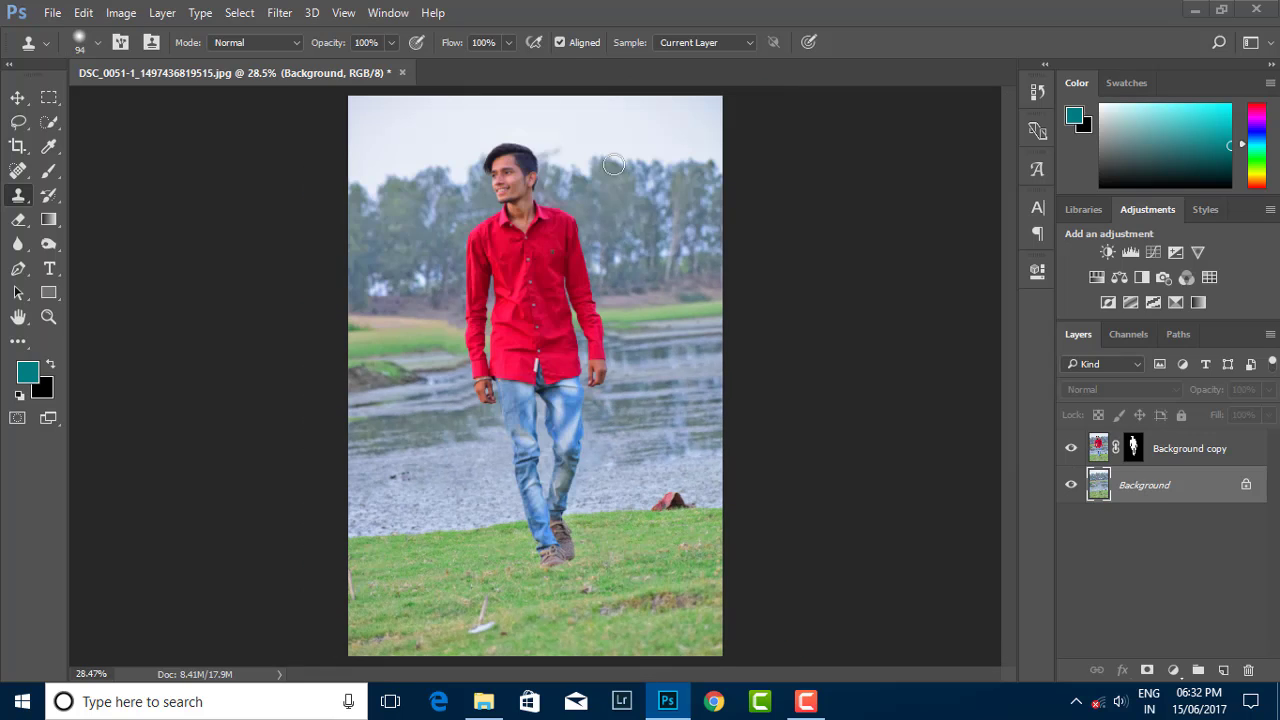
{"action": "left_click", "coordinate": [279, 13]}
{"action": "left_click", "coordinate": [572, 275]}
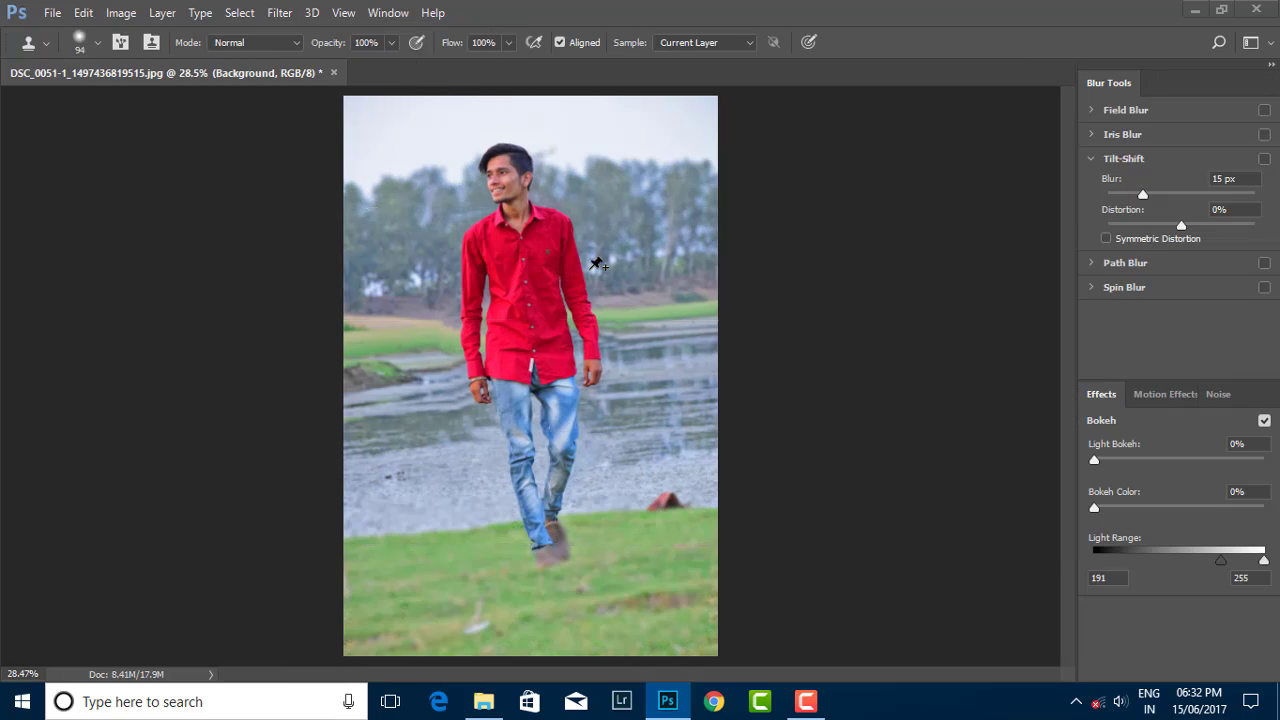
{"action": "left_click_drag", "start_coordinate": [466, 368], "coordinate": [431, 583]}
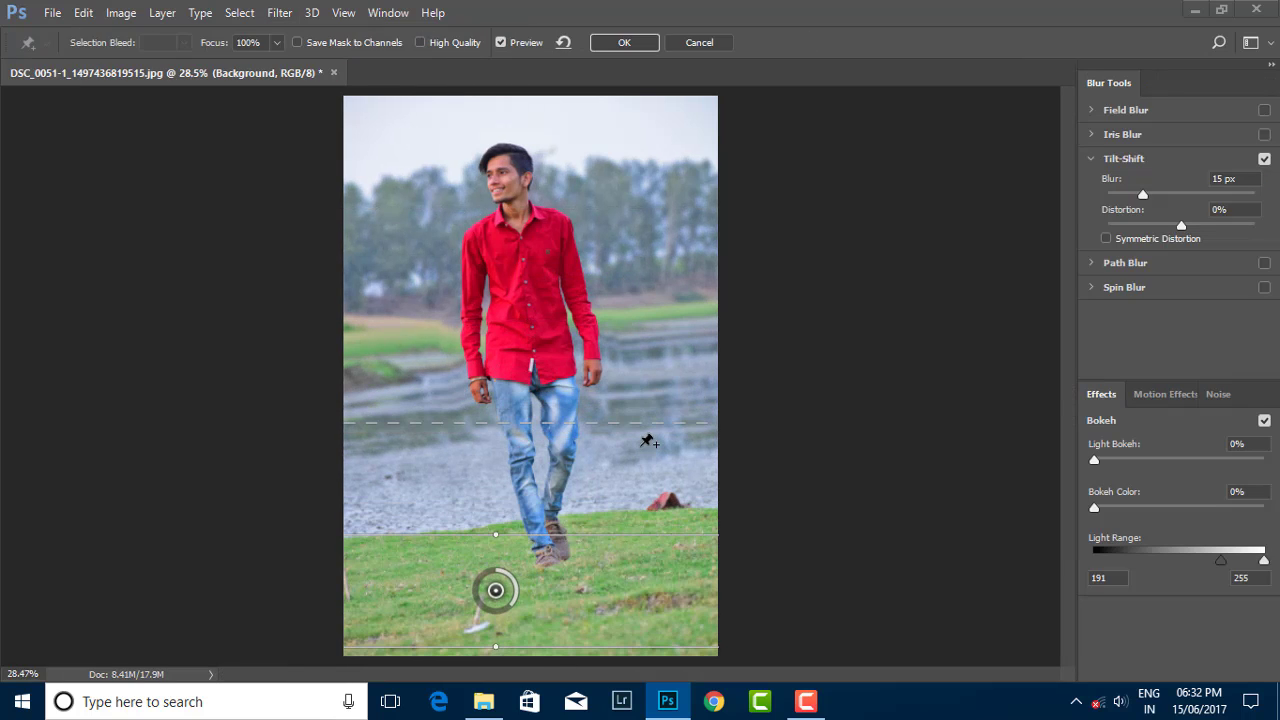
{"action": "left_click_drag", "start_coordinate": [495, 535], "coordinate": [488, 535]}
{"action": "mouse_move", "coordinate": [431, 598]}
{"action": "left_mouse_down"}
{"action": "mouse_move", "coordinate": [398, 661]}
{"action": "mouse_move", "coordinate": [409, 615]}
{"action": "left_mouse_up"}
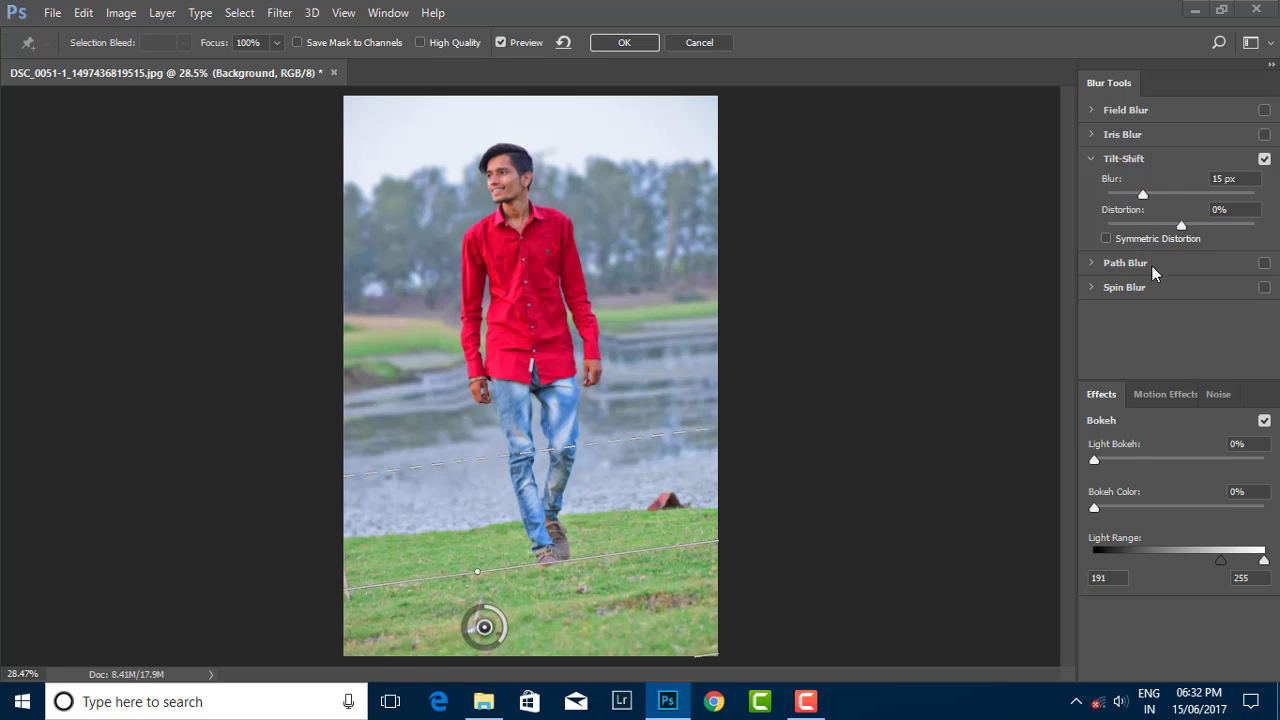
Step: Set the Tilt-Shift blur to 32 px, fine-tune the band near the feet, and apply it
{"action": "left_click_drag", "start_coordinate": [1143, 193], "coordinate": [1162, 194]}
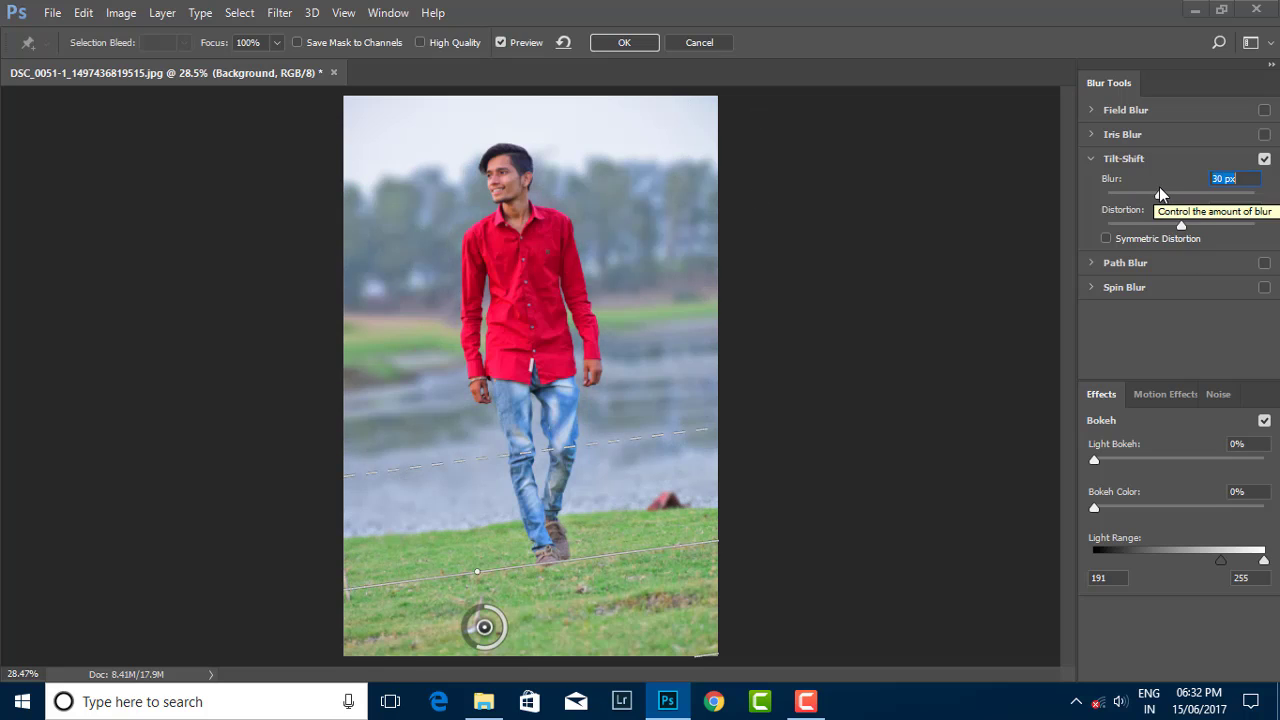
{"action": "left_click_drag", "start_coordinate": [408, 600], "coordinate": [378, 641]}
{"action": "left_click_drag", "start_coordinate": [1131, 462], "coordinate": [1091, 461]}
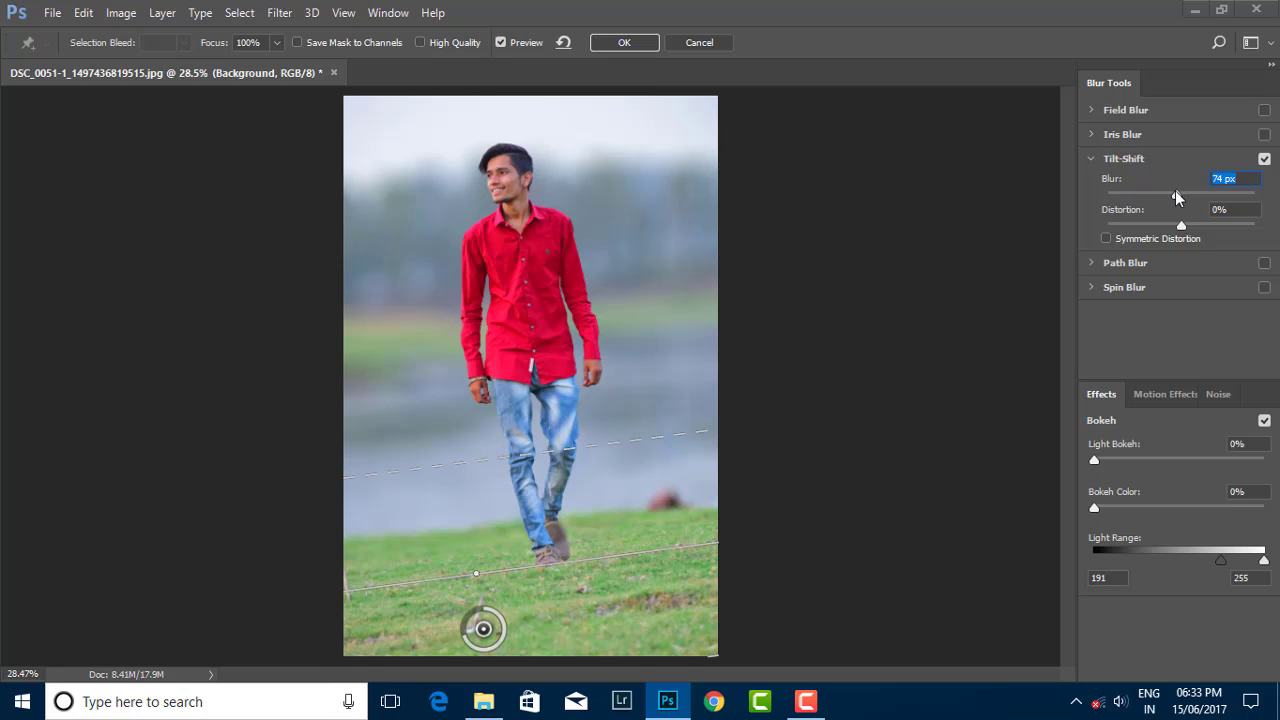
{"action": "left_click_drag", "start_coordinate": [1175, 196], "coordinate": [1165, 200]}
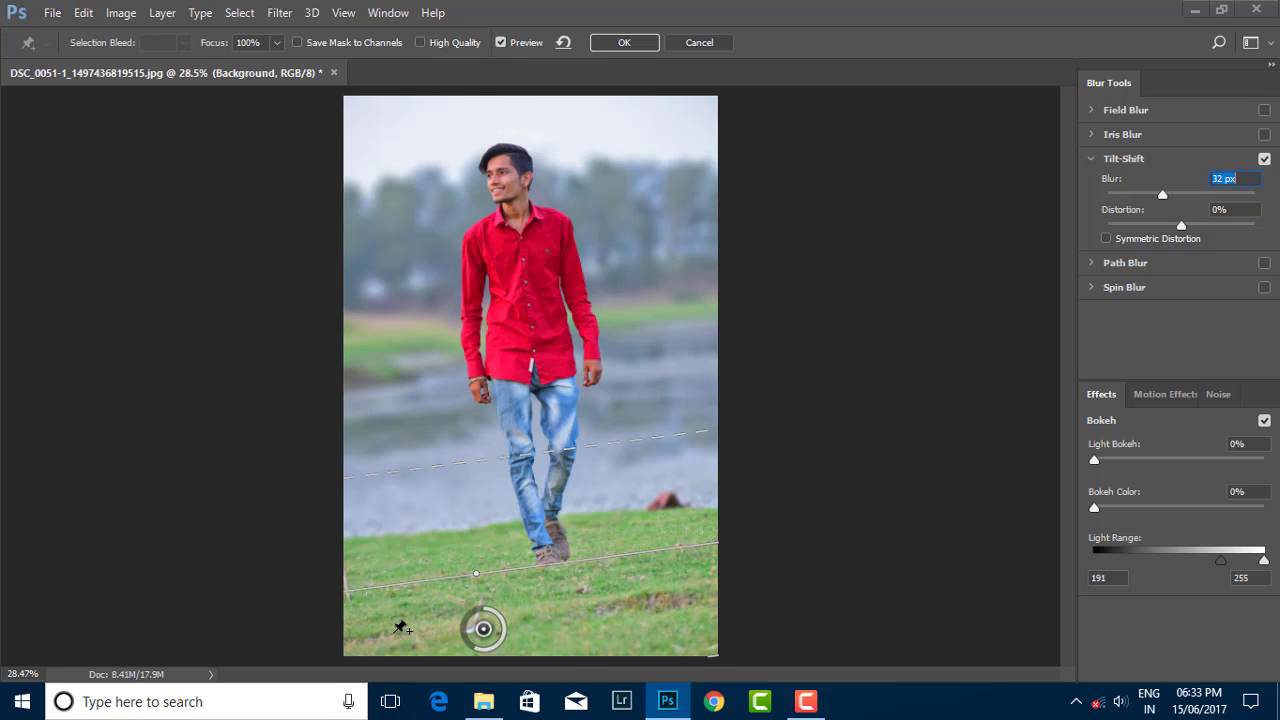
{"action": "left_click_drag", "start_coordinate": [360, 614], "coordinate": [365, 612]}
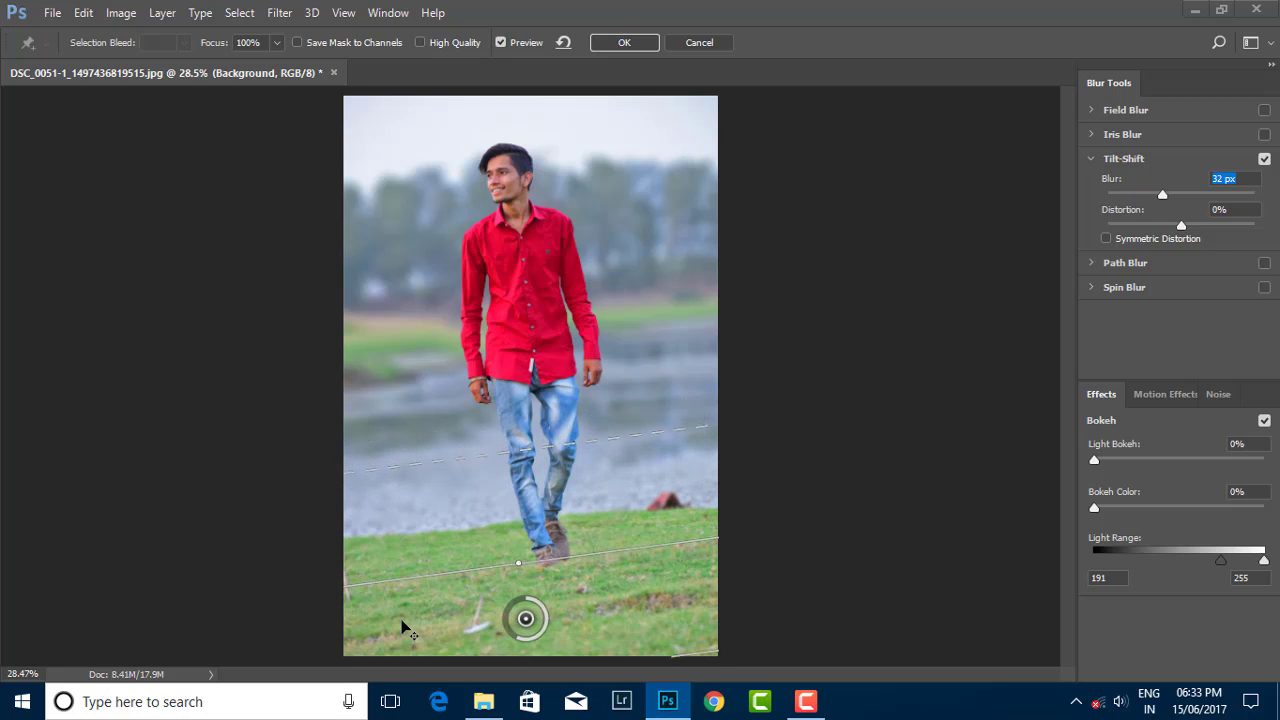
{"action": "left_click_drag", "start_coordinate": [363, 612], "coordinate": [412, 616]}
{"action": "left_click_drag", "start_coordinate": [529, 430], "coordinate": [565, 430]}
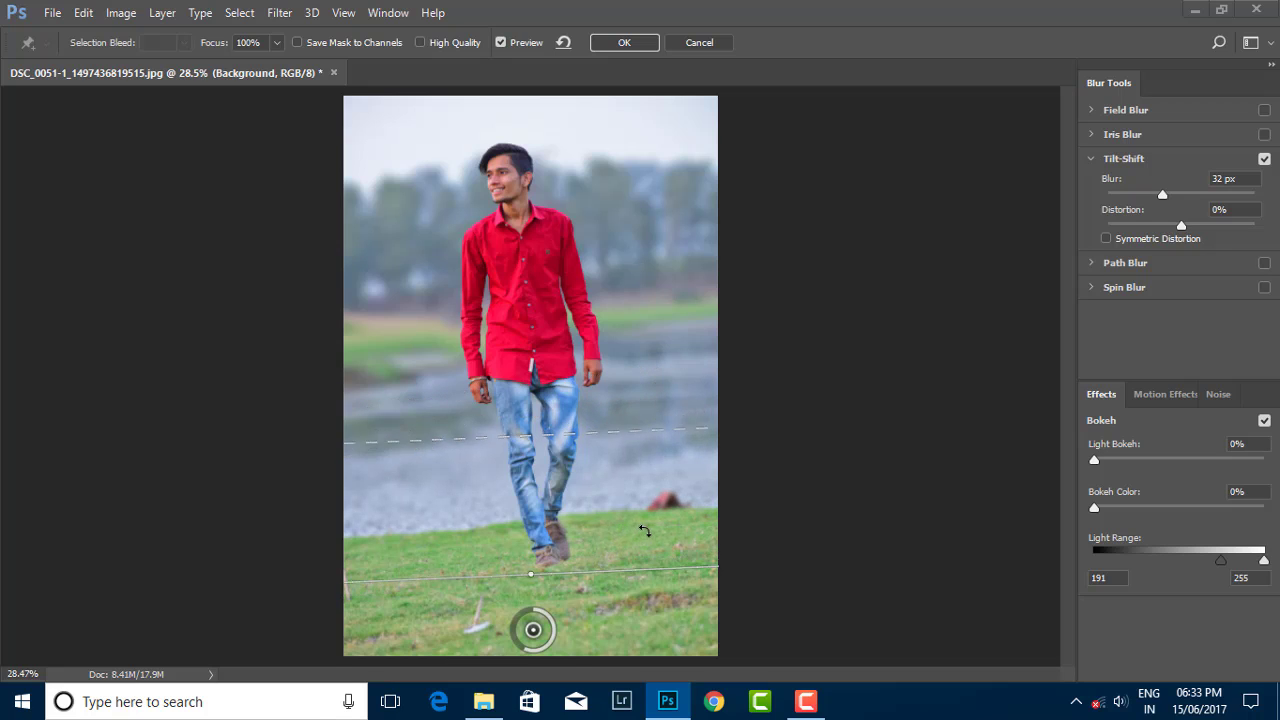
{"action": "left_click", "coordinate": [624, 42]}
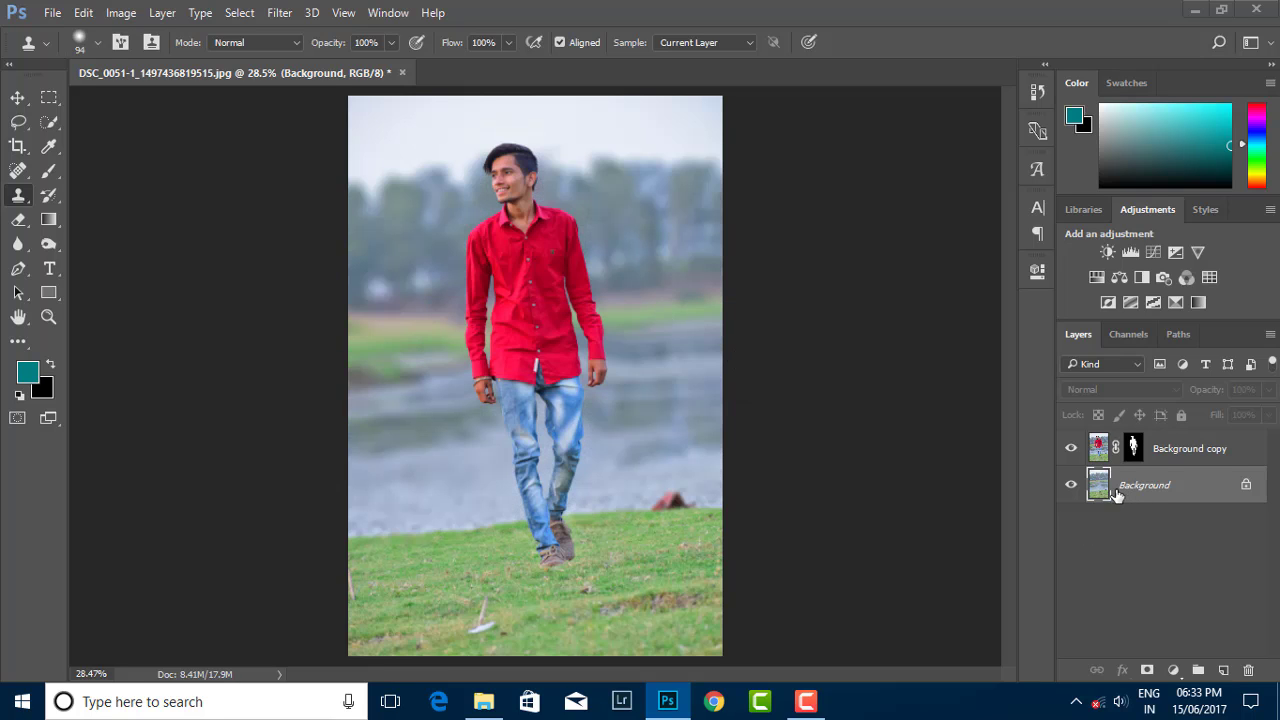
Step: Open the Camera Raw Filter and raise Vibrance to +59
{"action": "left_click", "coordinate": [280, 12]}
{"action": "left_click", "coordinate": [323, 122]}
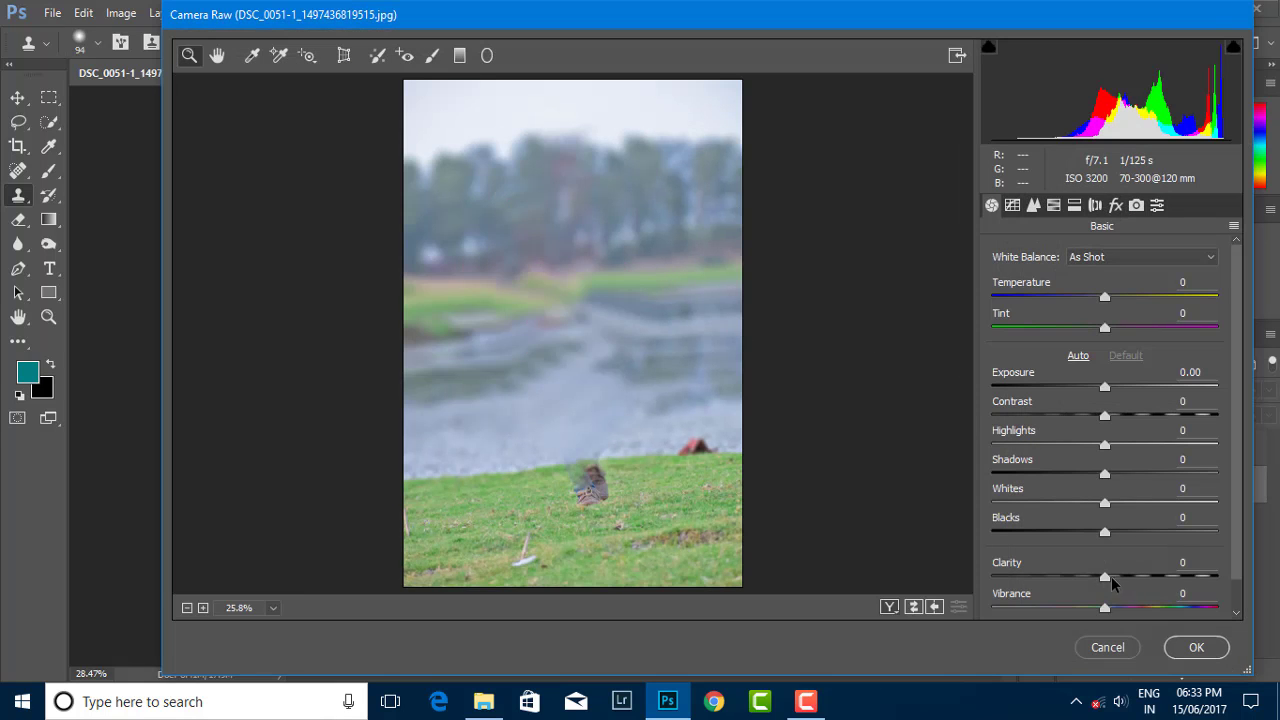
{"action": "mouse_move", "coordinate": [1111, 576]}
{"action": "left_mouse_down"}
{"action": "mouse_move", "coordinate": [1171, 572]}
{"action": "mouse_move", "coordinate": [1054, 578]}
{"action": "left_mouse_up"}
{"action": "double_click", "coordinate": [1159, 575]}
{"action": "left_click_drag", "start_coordinate": [1115, 607], "coordinate": [1173, 607]}
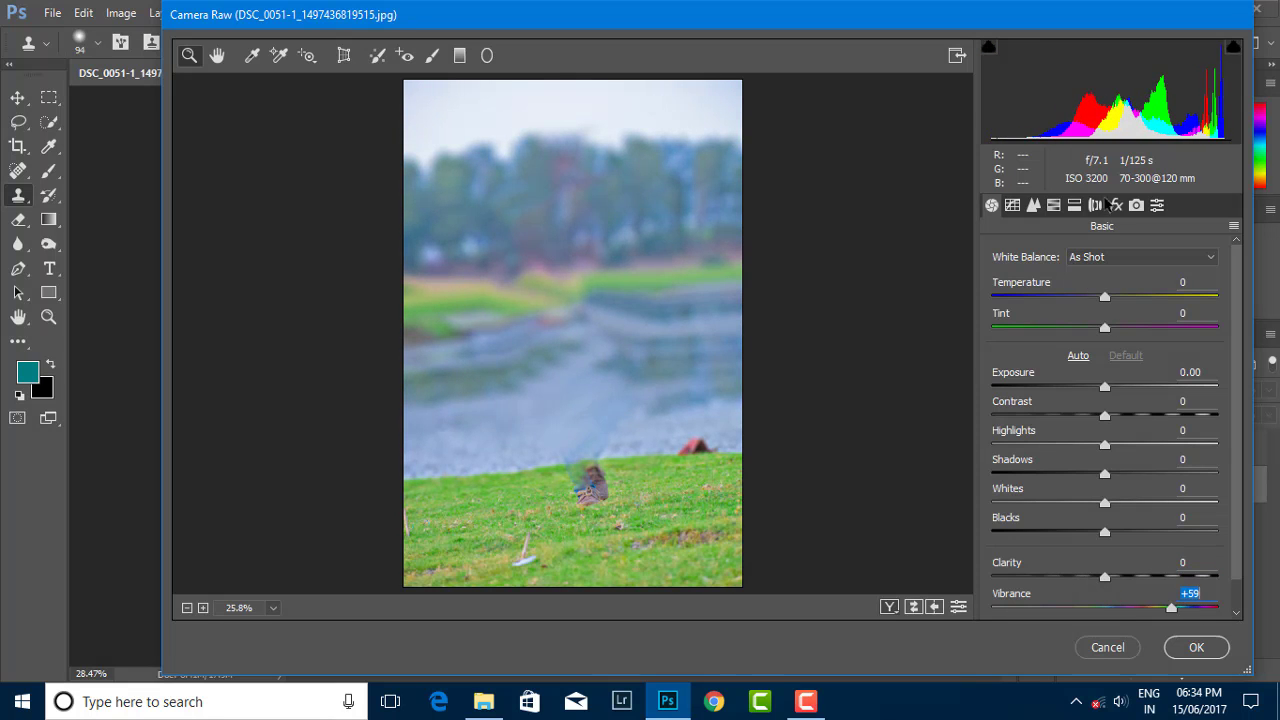
Step: Set HSL Greens hue to -100, Yellows hue to -93 and Greens saturation to +58
{"action": "left_click", "coordinate": [1116, 205]}
{"action": "left_click", "coordinate": [1052, 206]}
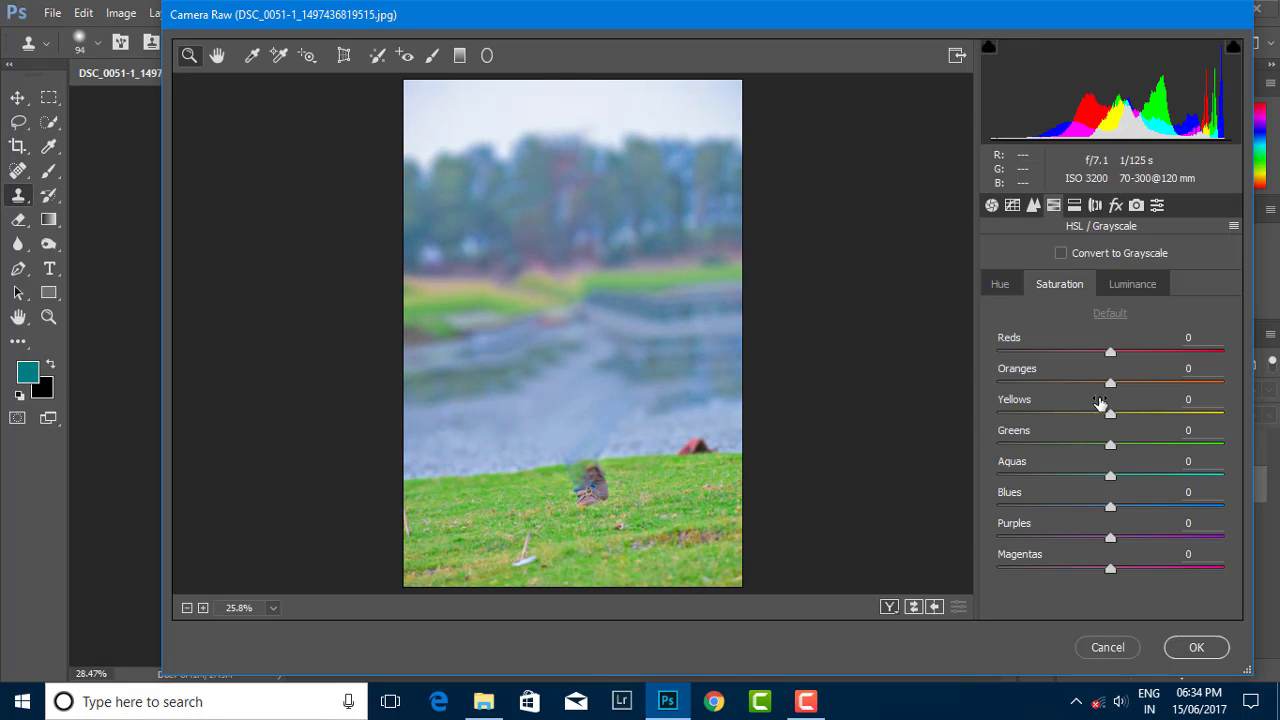
{"action": "left_click", "coordinate": [1000, 284]}
{"action": "left_click_drag", "start_coordinate": [1110, 444], "coordinate": [976, 442]}
{"action": "left_click_drag", "start_coordinate": [1110, 413], "coordinate": [1005, 414]}
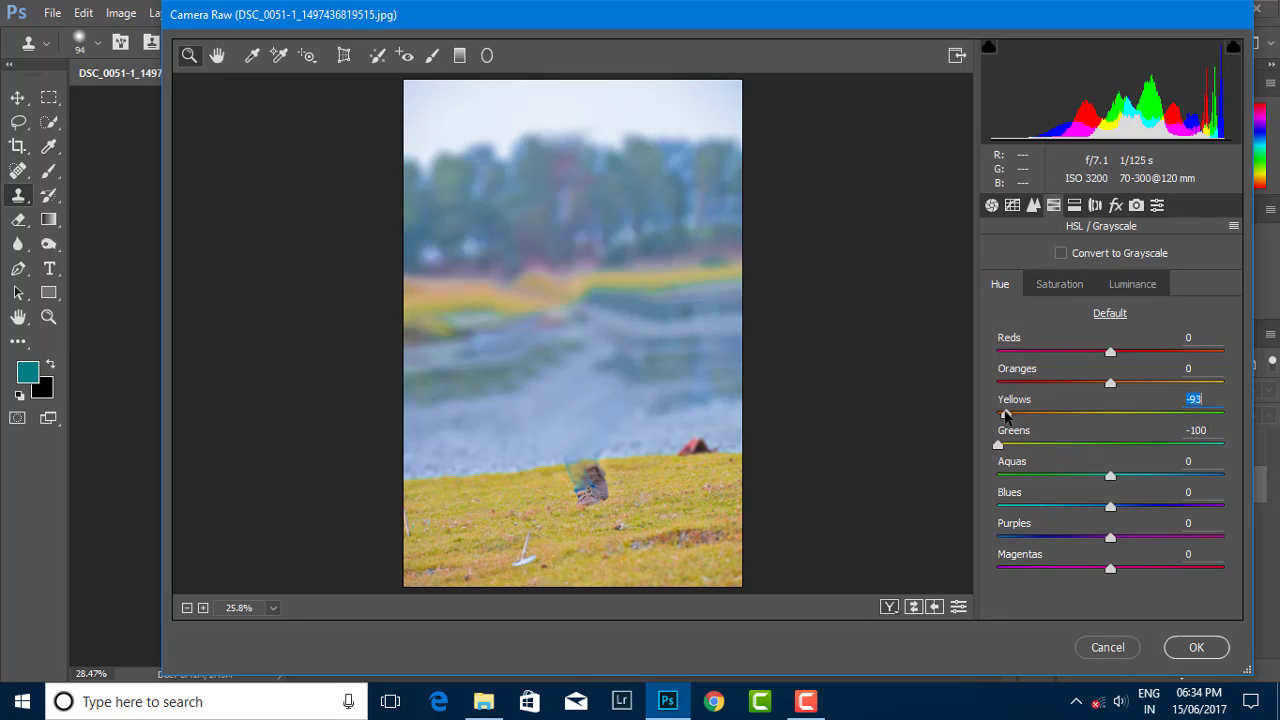
{"action": "key", "text": "Tab"}
{"action": "left_click", "coordinate": [1059, 284]}
{"action": "mouse_move", "coordinate": [1110, 444]}
{"action": "left_mouse_down"}
{"action": "mouse_move", "coordinate": [1221, 444]}
{"action": "mouse_move", "coordinate": [1175, 446]}
{"action": "left_mouse_up"}
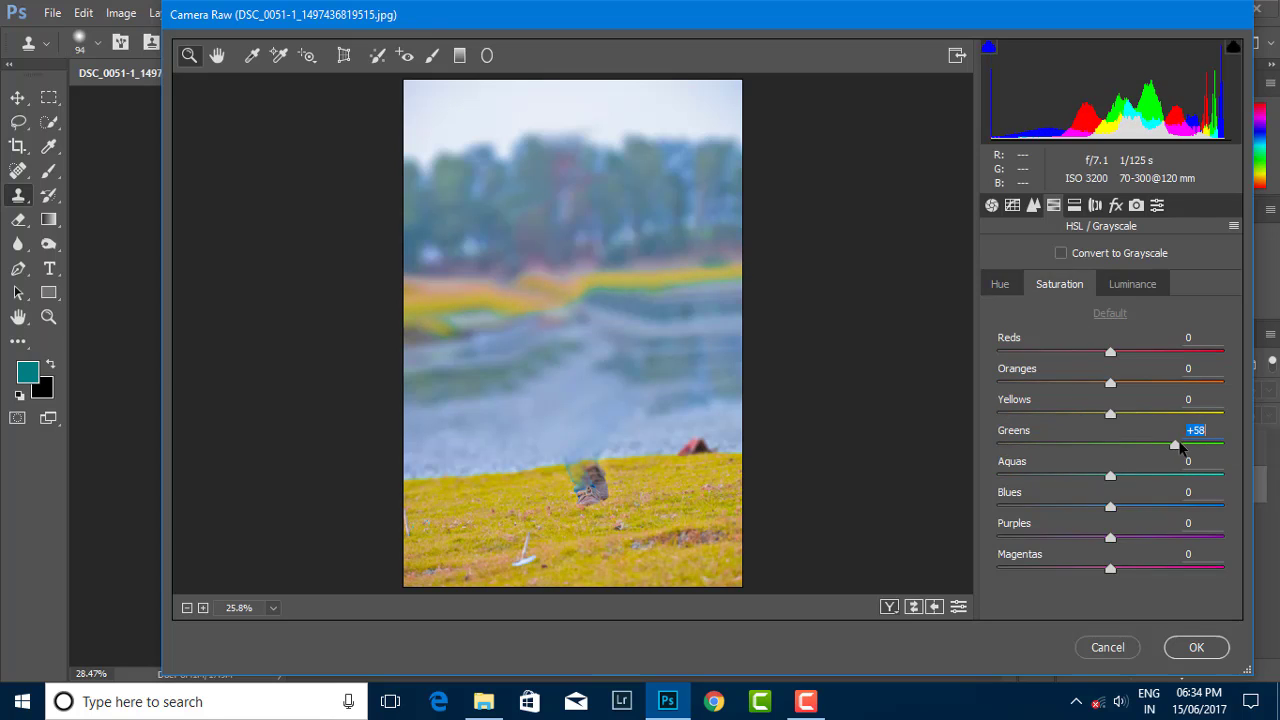
Step: Ease Yellows hue to -78, shift Blues hue to -58 with more saturation, and apply
{"action": "left_click", "coordinate": [1000, 284]}
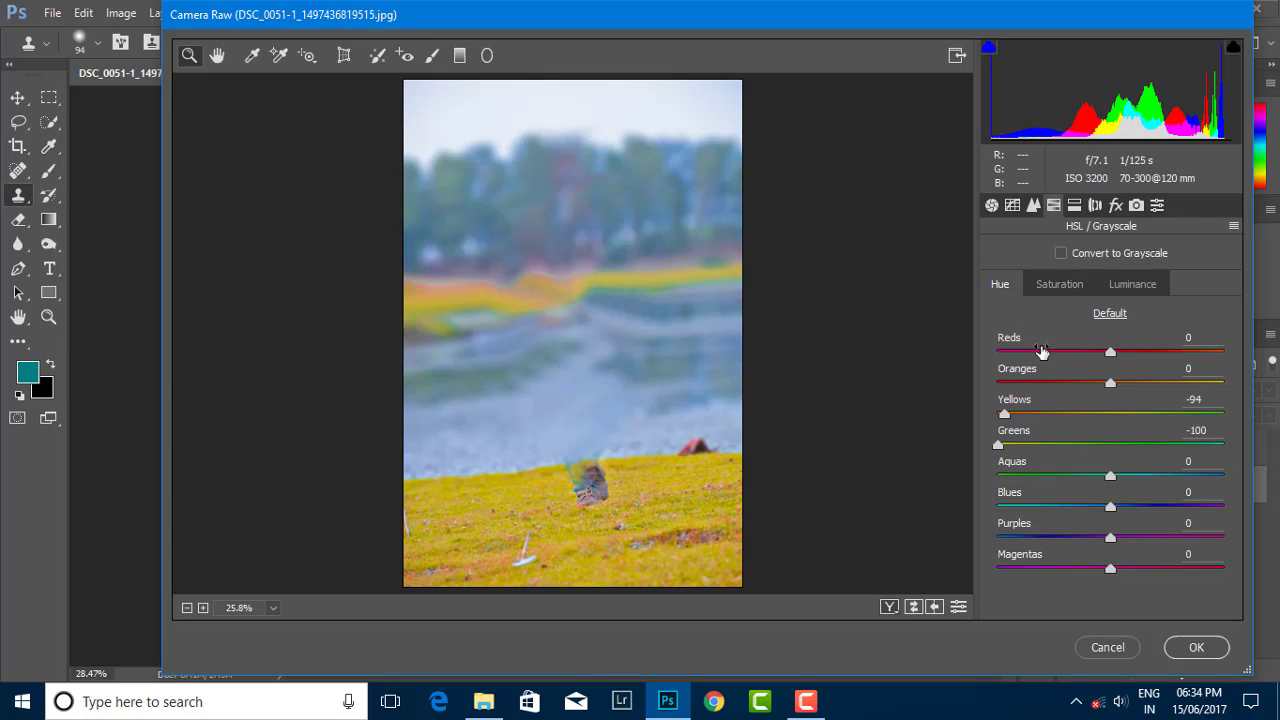
{"action": "left_click", "coordinate": [998, 444]}
{"action": "left_click_drag", "start_coordinate": [1004, 413], "coordinate": [1007, 410]}
{"action": "mouse_move", "coordinate": [1112, 505]}
{"action": "left_mouse_down"}
{"action": "mouse_move", "coordinate": [1037, 506]}
{"action": "mouse_move", "coordinate": [1169, 512]}
{"action": "left_mouse_up"}
{"action": "left_click", "coordinate": [1059, 284]}
{"action": "left_click", "coordinate": [997, 287]}
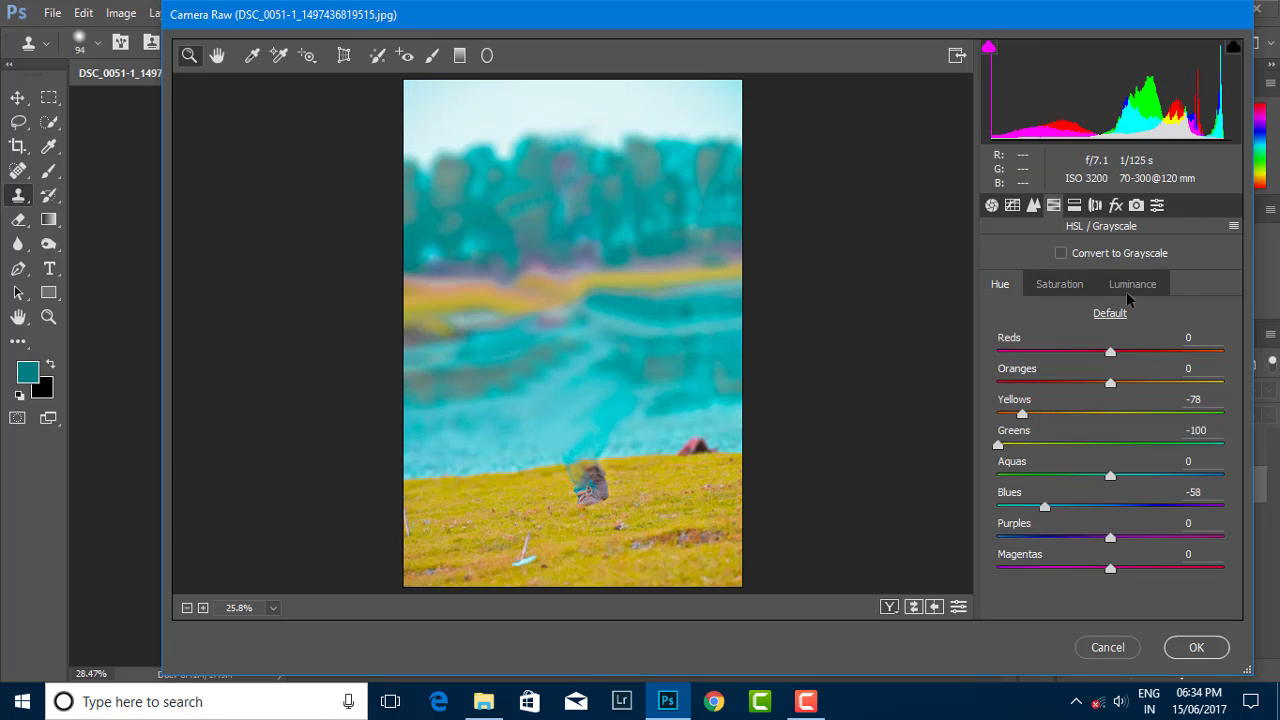
{"action": "left_click", "coordinate": [1126, 291]}
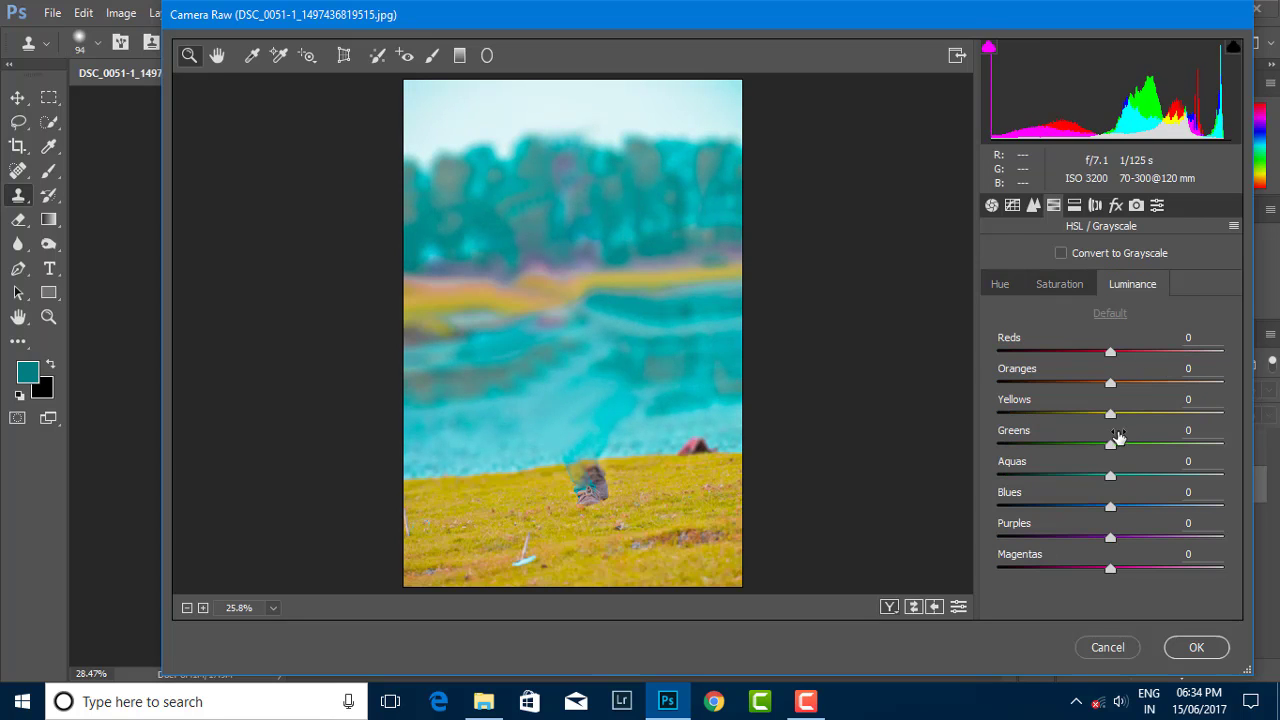
{"action": "left_click", "coordinate": [1054, 282]}
{"action": "left_click", "coordinate": [1197, 648]}
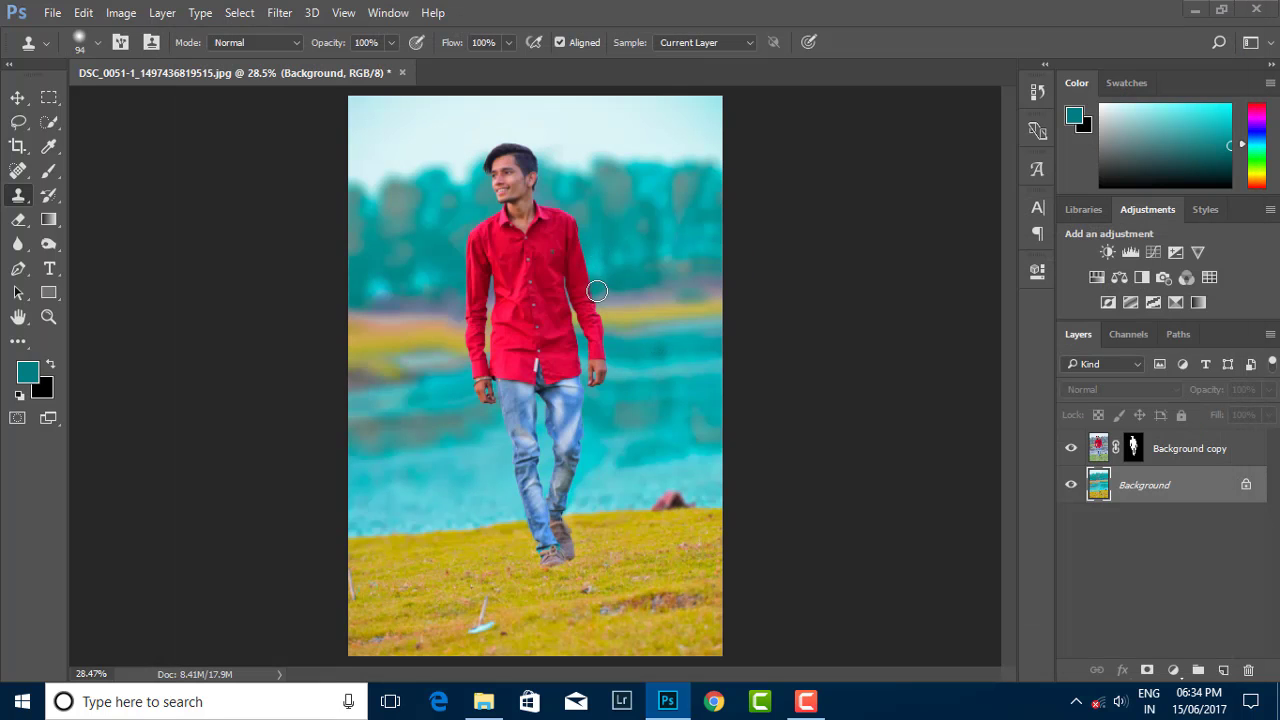
{"action": "scroll", "coordinate": [594, 291], "scroll_direction": "down", "scroll_amount": 1}
Step: Undo the colour grade and reapply the last Camera Raw grade to a duplicate of Background
{"action": "scroll", "coordinate": [559, 301], "scroll_direction": "down", "scroll_amount": 1}
{"action": "scroll", "coordinate": [559, 301], "scroll_direction": "up", "scroll_amount": 1}
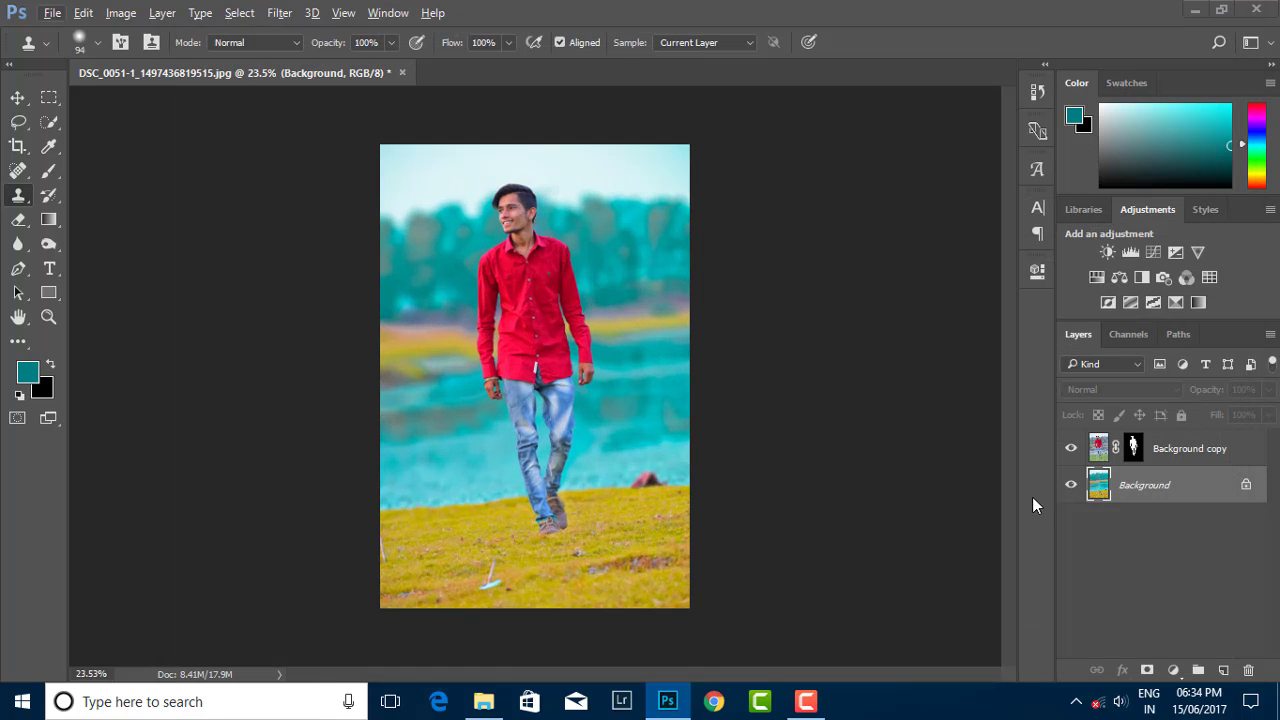
{"action": "key", "text": "ctrl+z"}
{"action": "left_click_drag", "start_coordinate": [1110, 495], "coordinate": [1222, 668]}
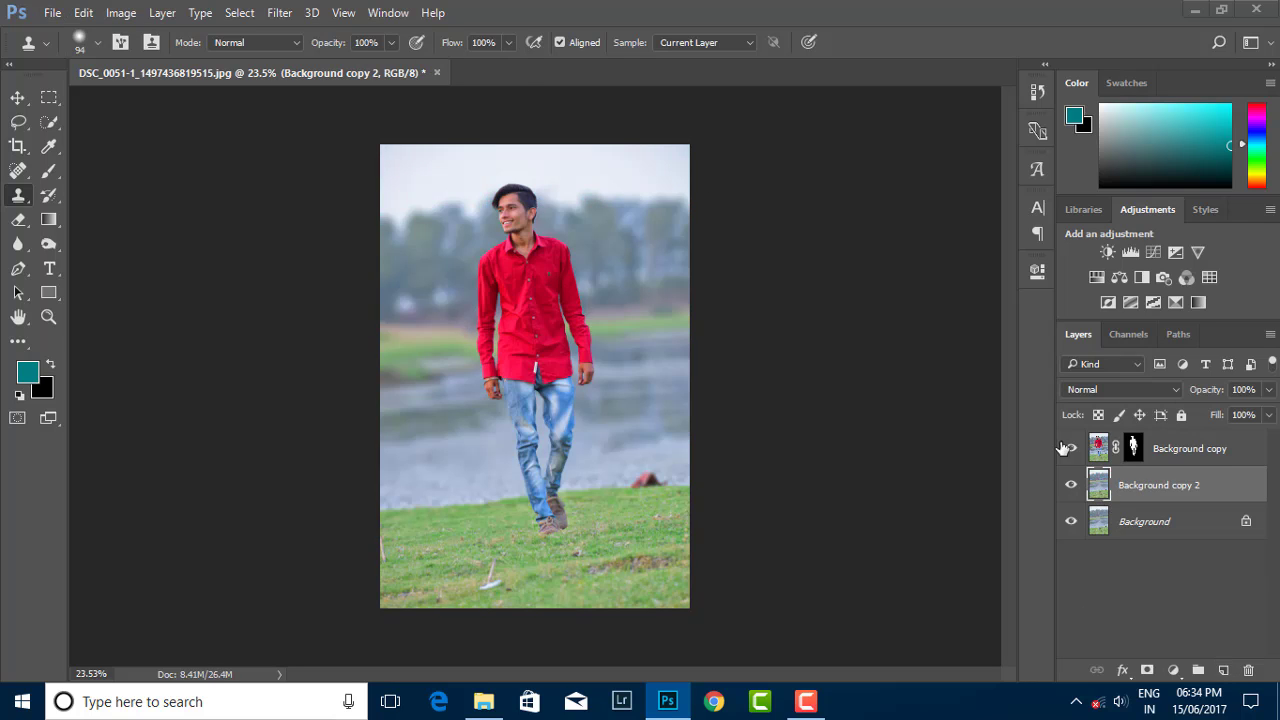
{"action": "left_click", "coordinate": [279, 12]}
{"action": "left_click", "coordinate": [310, 38]}
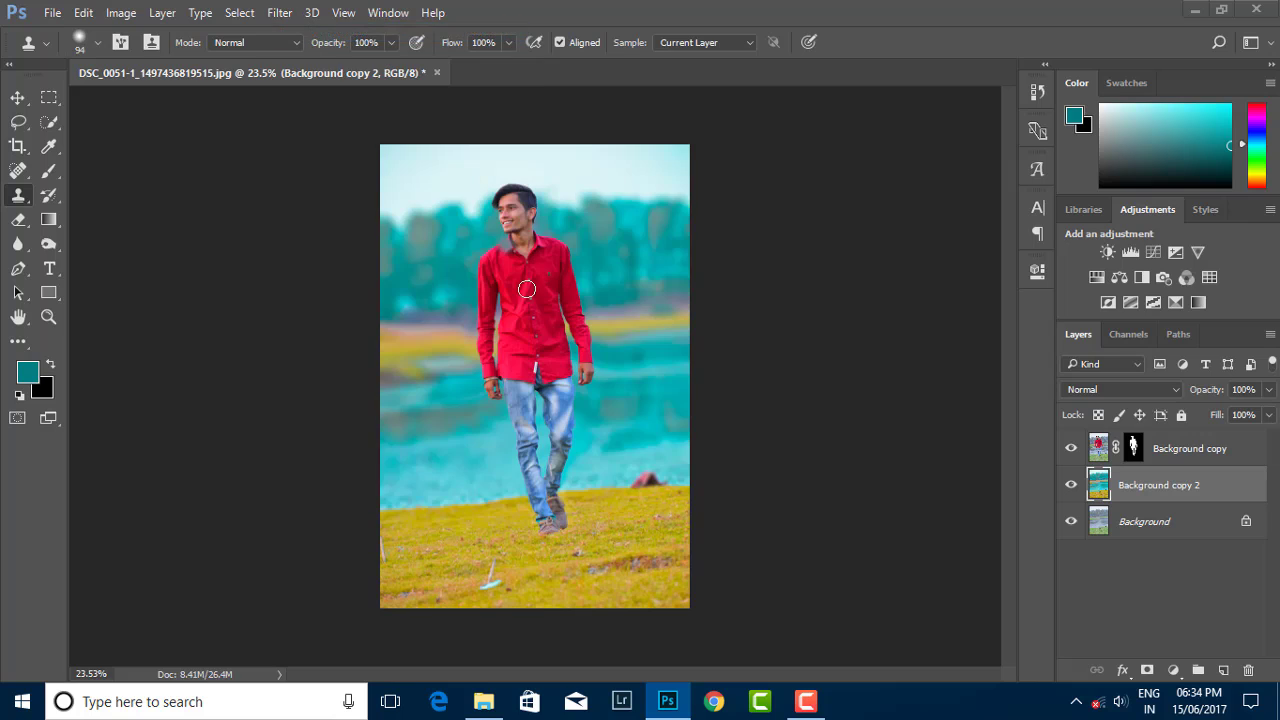
Step: Fade the graded copy to 26% opacity and merge it down into Background
{"action": "left_click", "coordinate": [1268, 389]}
{"action": "left_click_drag", "start_coordinate": [1268, 412], "coordinate": [1219, 412]}
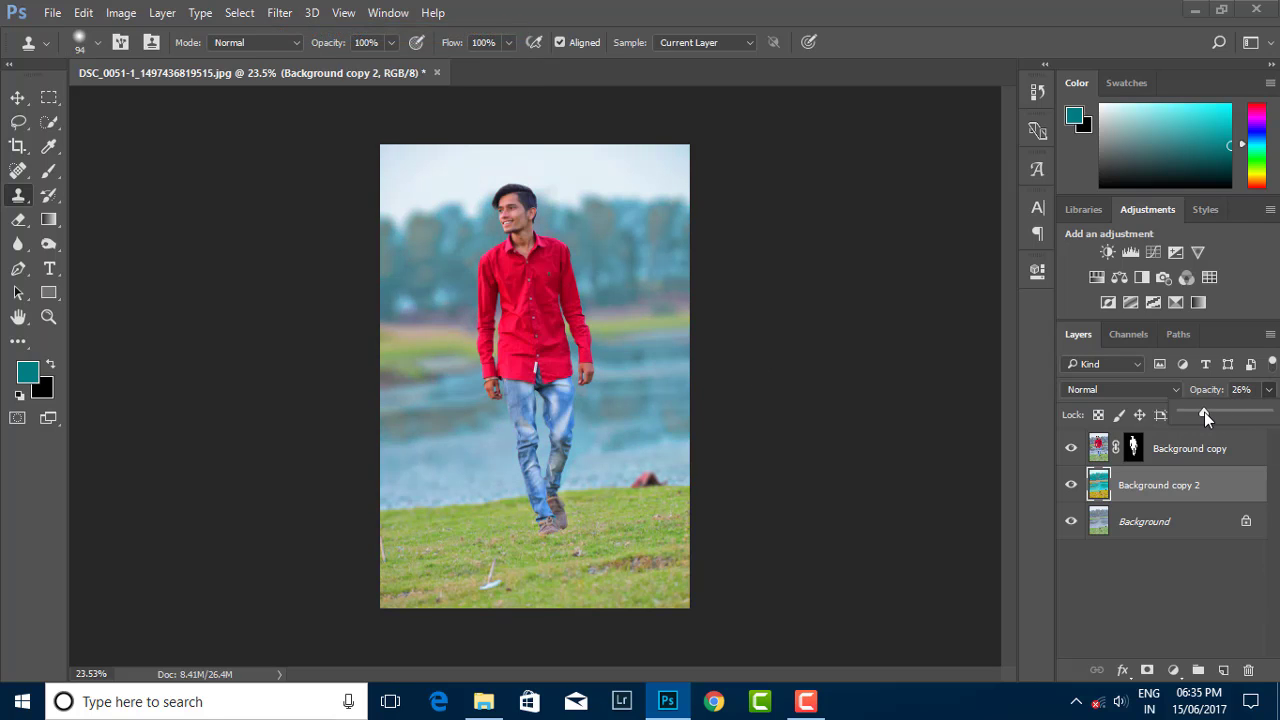
{"action": "left_click", "coordinate": [1071, 489]}
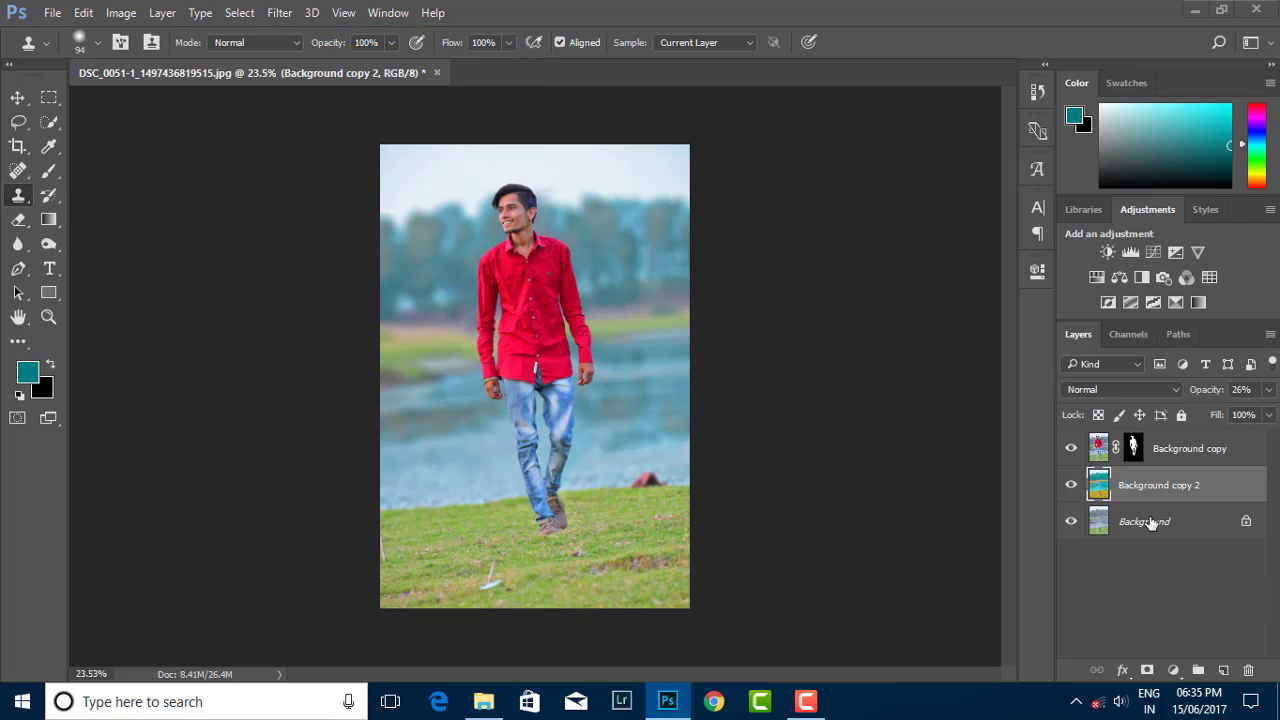
{"action": "left_click", "coordinate": [1150, 522], "text": "shift"}
{"action": "key", "text": "ctrl+e"}
{"action": "left_click", "coordinate": [1097, 444]}
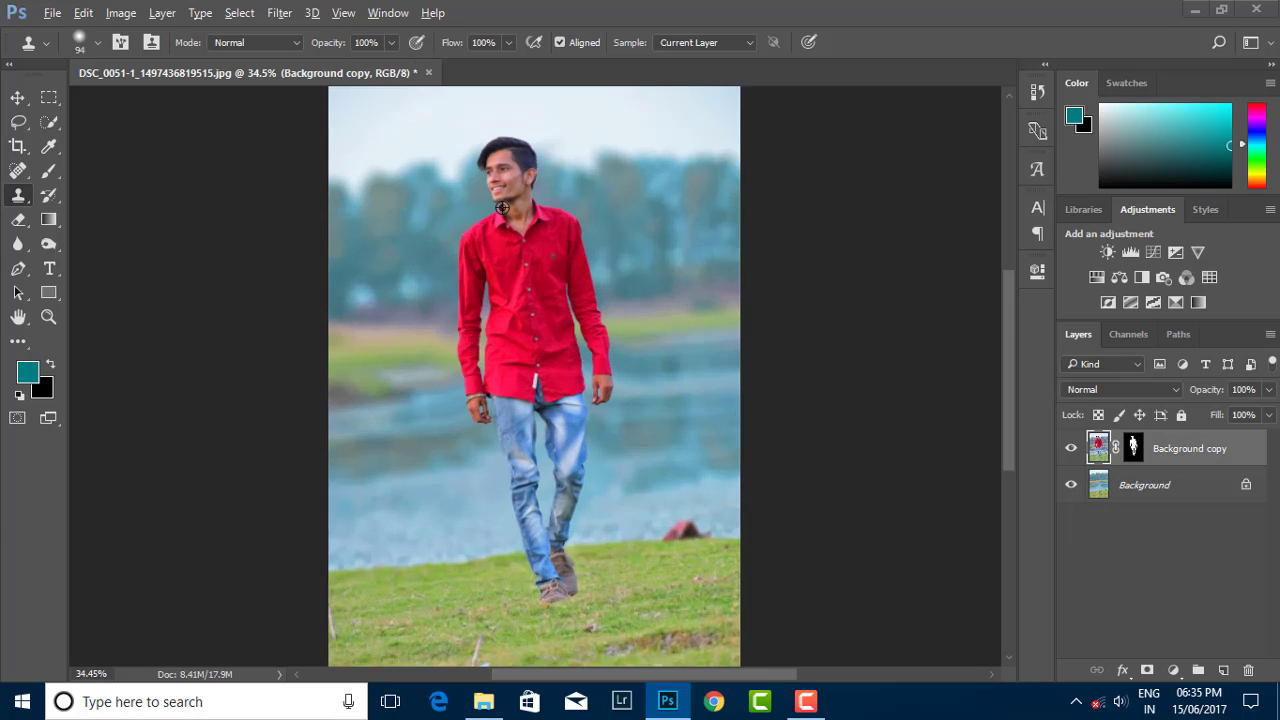
Step: Apply the cut-out's layer mask, then brighten him with Camera Raw Shadows +27 and Clarity +24
{"action": "right_click", "coordinate": [1133, 448]}
{"action": "left_click", "coordinate": [1120, 508]}
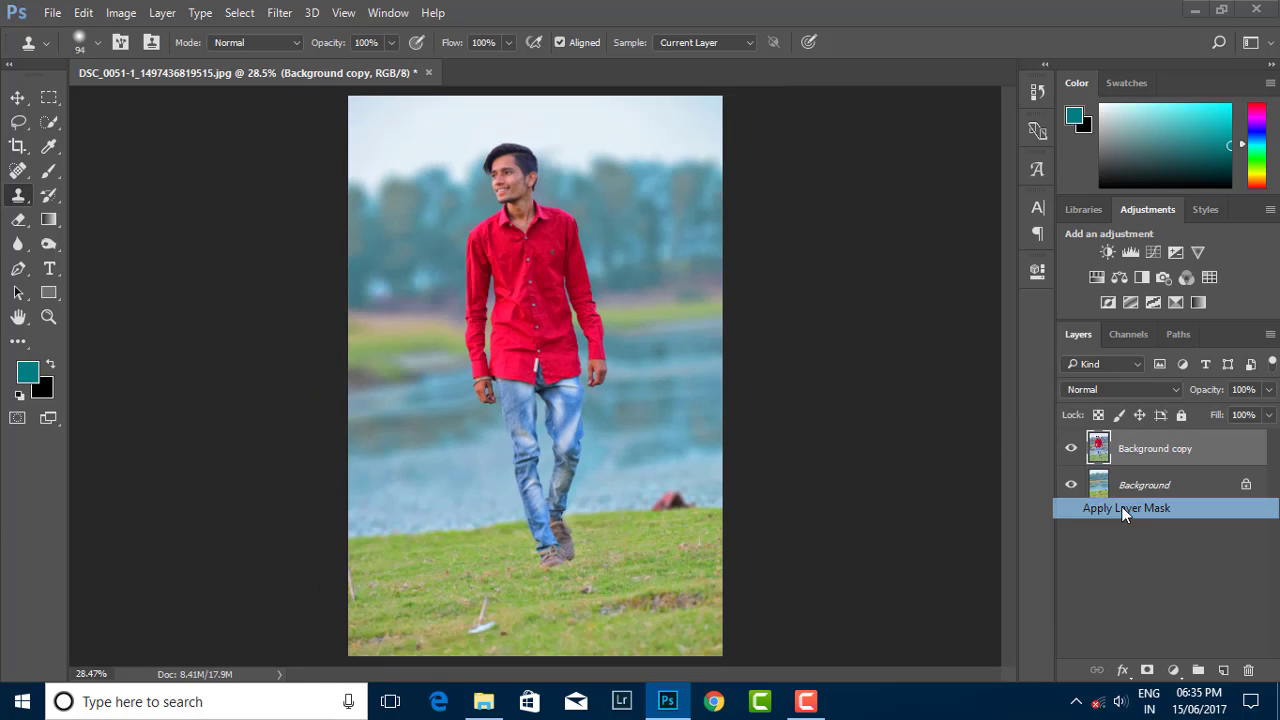
{"action": "left_click", "coordinate": [280, 12]}
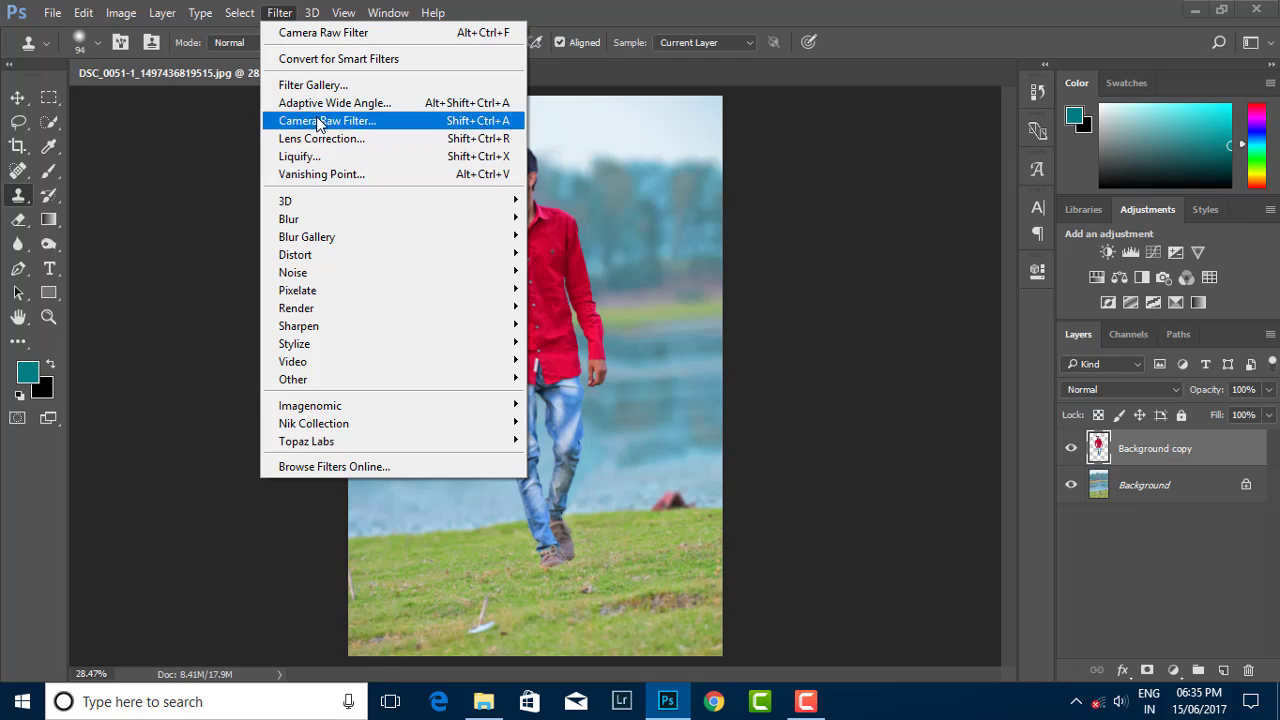
{"action": "left_click", "coordinate": [330, 120]}
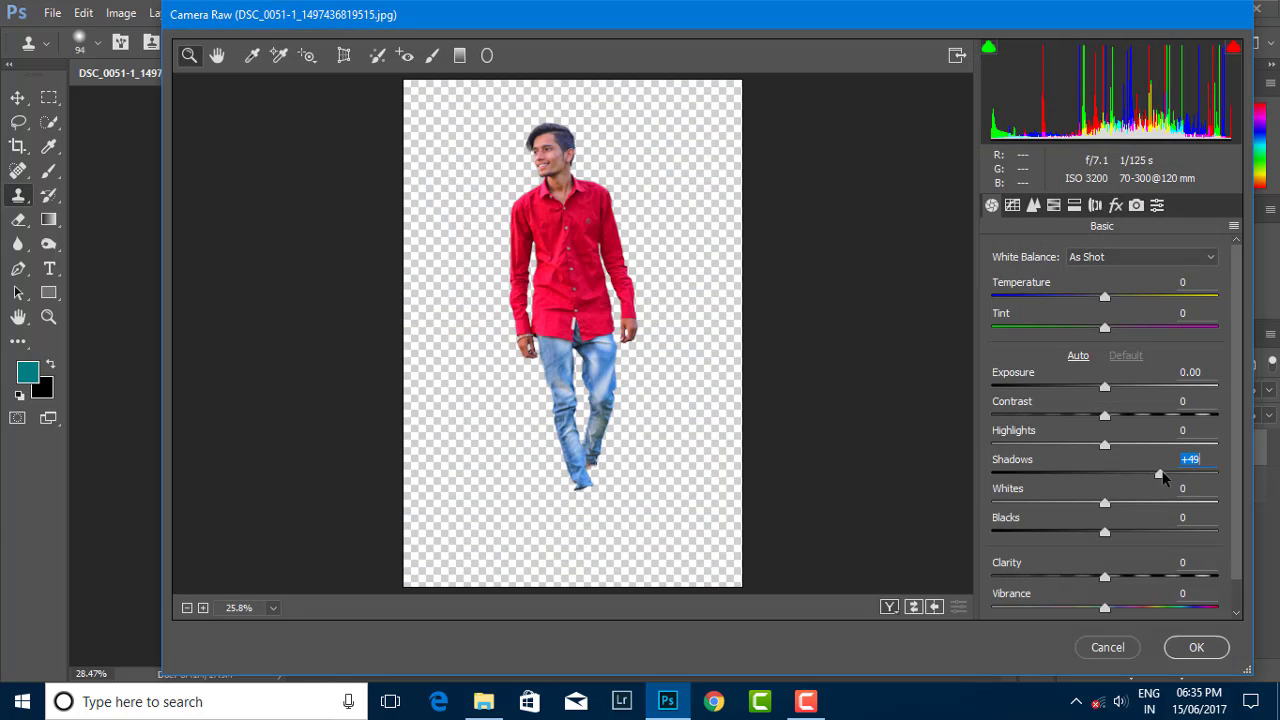
{"action": "left_click_drag", "start_coordinate": [1149, 474], "coordinate": [1134, 473]}
{"action": "left_click_drag", "start_coordinate": [1105, 577], "coordinate": [1145, 577]}
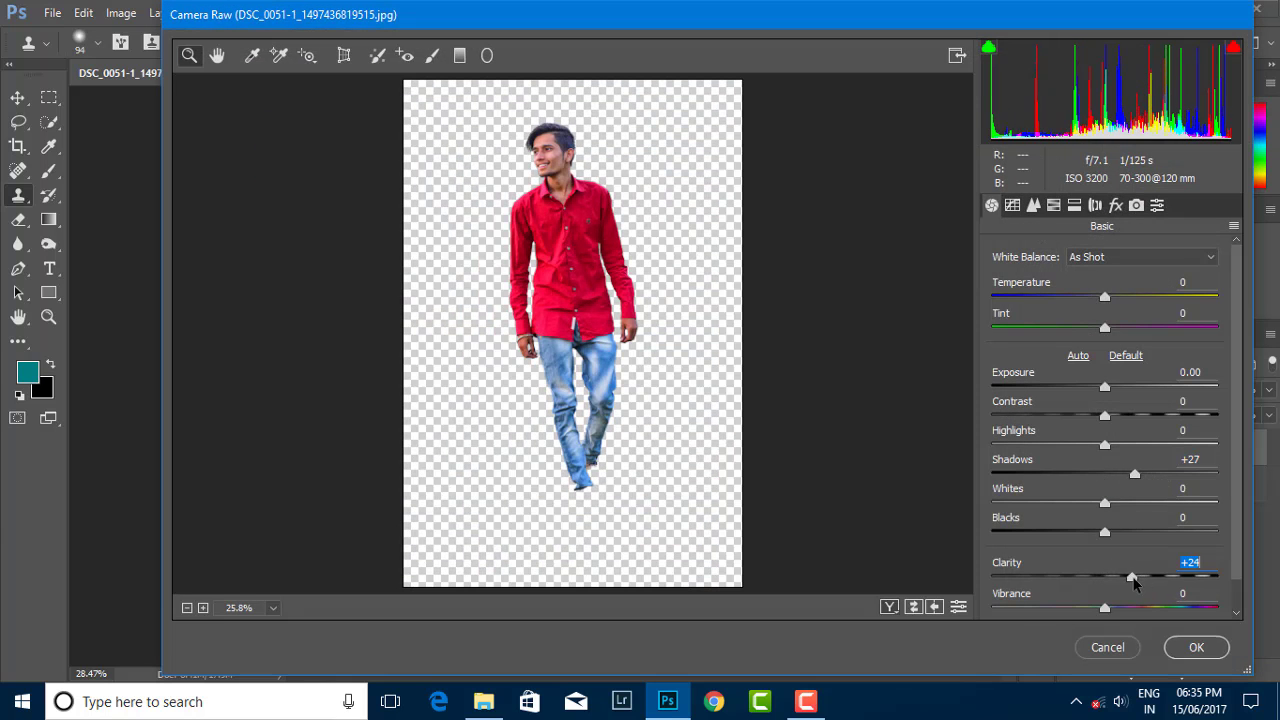
{"action": "left_click", "coordinate": [1196, 647]}
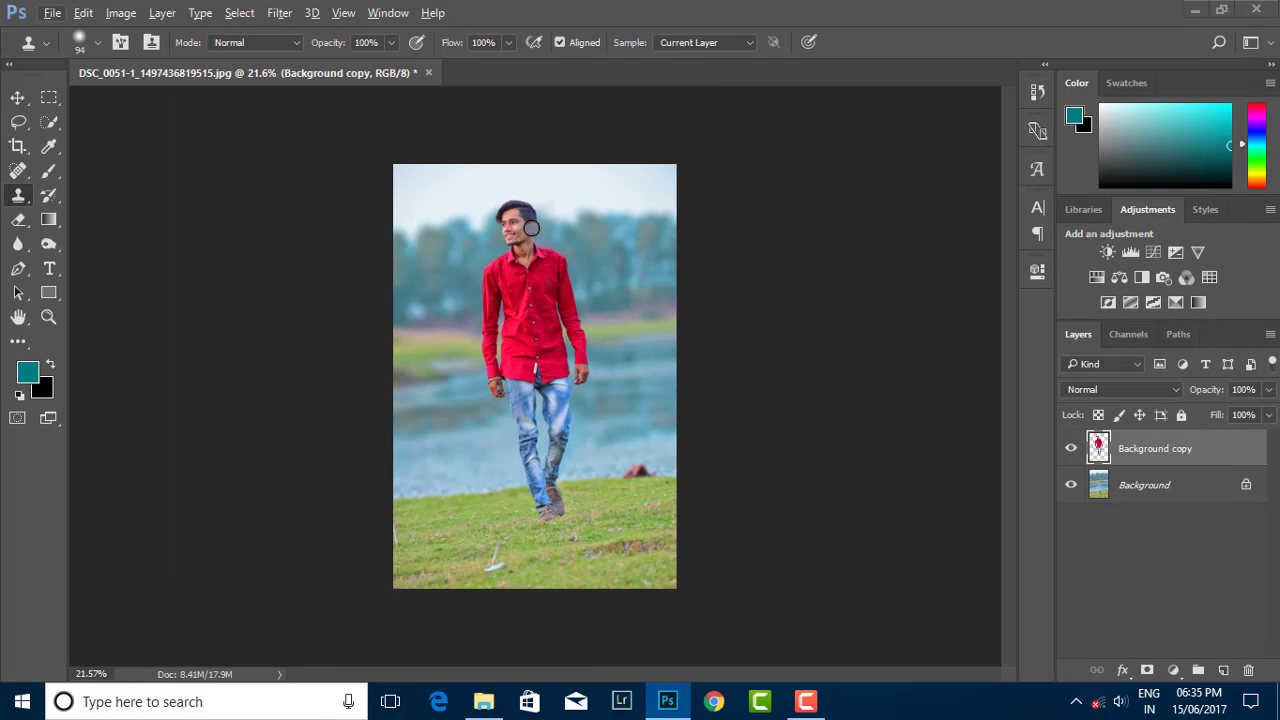
{"action": "scroll", "coordinate": [531, 228], "scroll_direction": "up", "scroll_amount": 2}
Step: Zoom in on the face and choose the Spot Healing Brush Tool
{"action": "scroll", "coordinate": [567, 240], "scroll_direction": "up", "scroll_amount": 2}
{"action": "scroll", "coordinate": [512, 210], "scroll_direction": "up", "scroll_amount": 2}
{"action": "scroll", "coordinate": [512, 210], "scroll_direction": "up", "scroll_amount": 3}
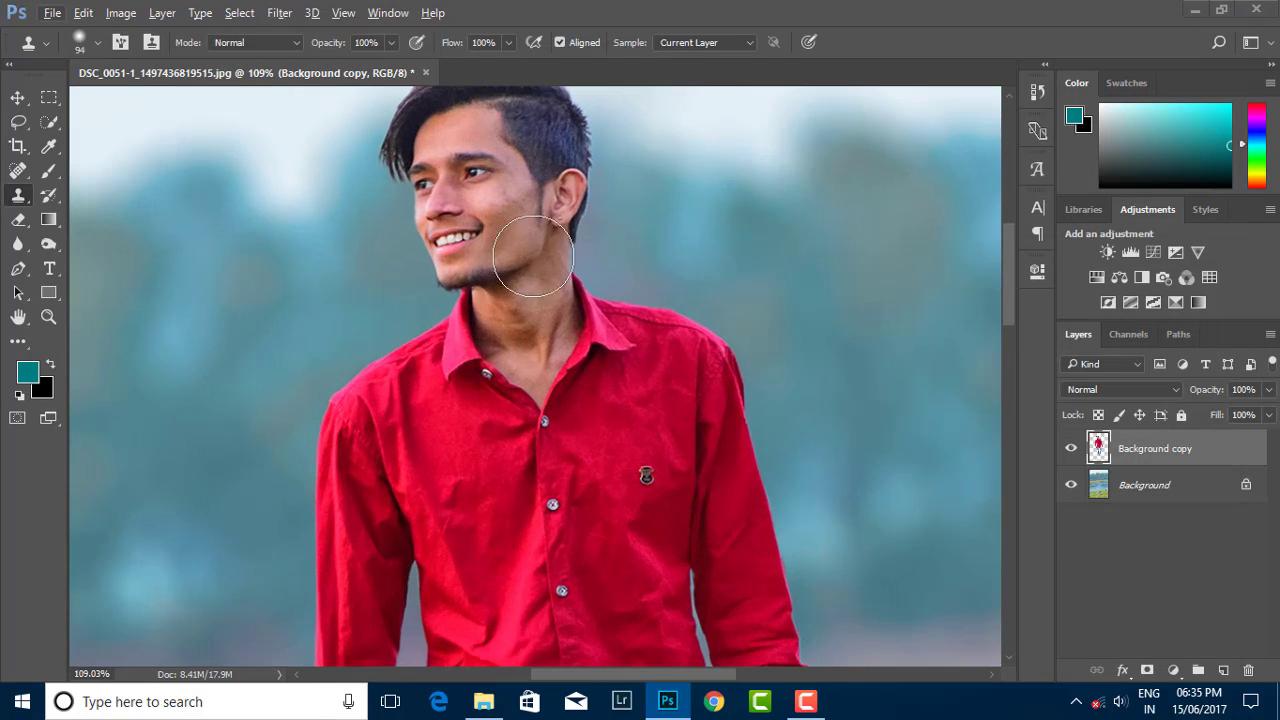
{"action": "scroll", "coordinate": [428, 246], "scroll_direction": "up", "scroll_amount": 1}
{"action": "right_click", "coordinate": [18, 219]}
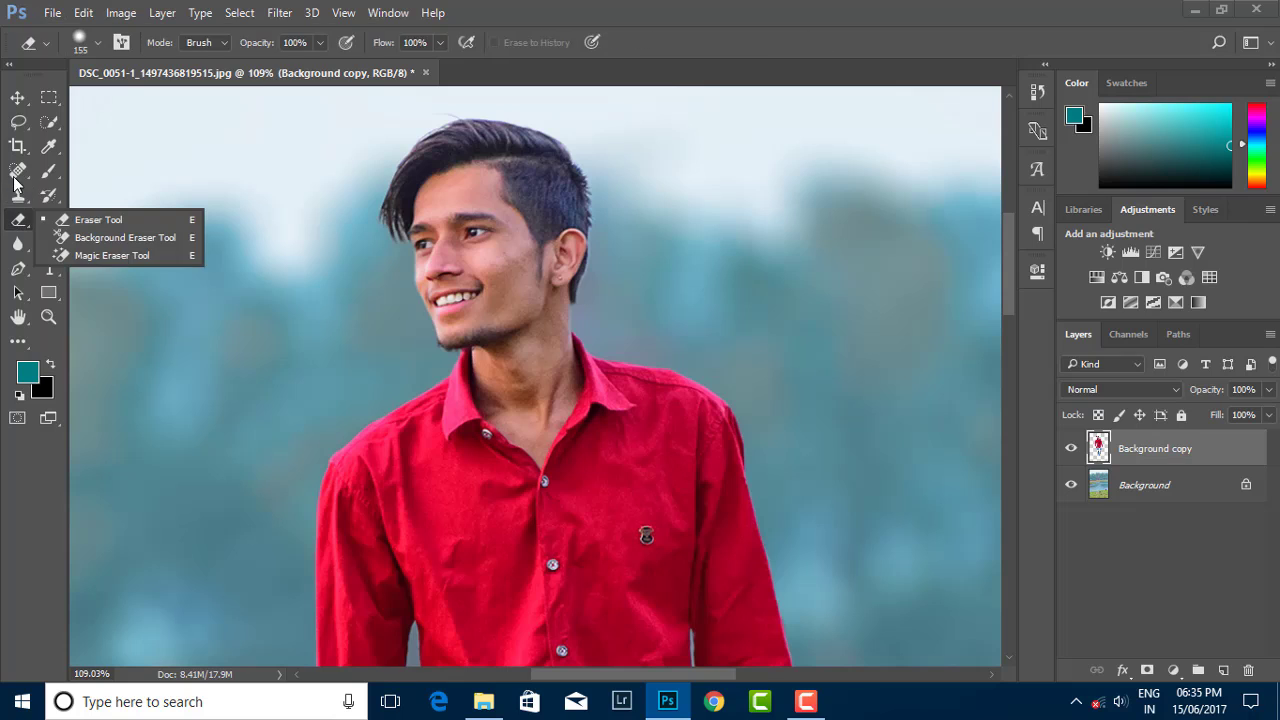
{"action": "right_click", "coordinate": [18, 194]}
{"action": "right_click", "coordinate": [18, 170]}
{"action": "left_click", "coordinate": [100, 171]}
Step: Zoom back out and select the original Background layer
{"action": "scroll", "coordinate": [501, 244], "scroll_direction": "up", "scroll_amount": 1}
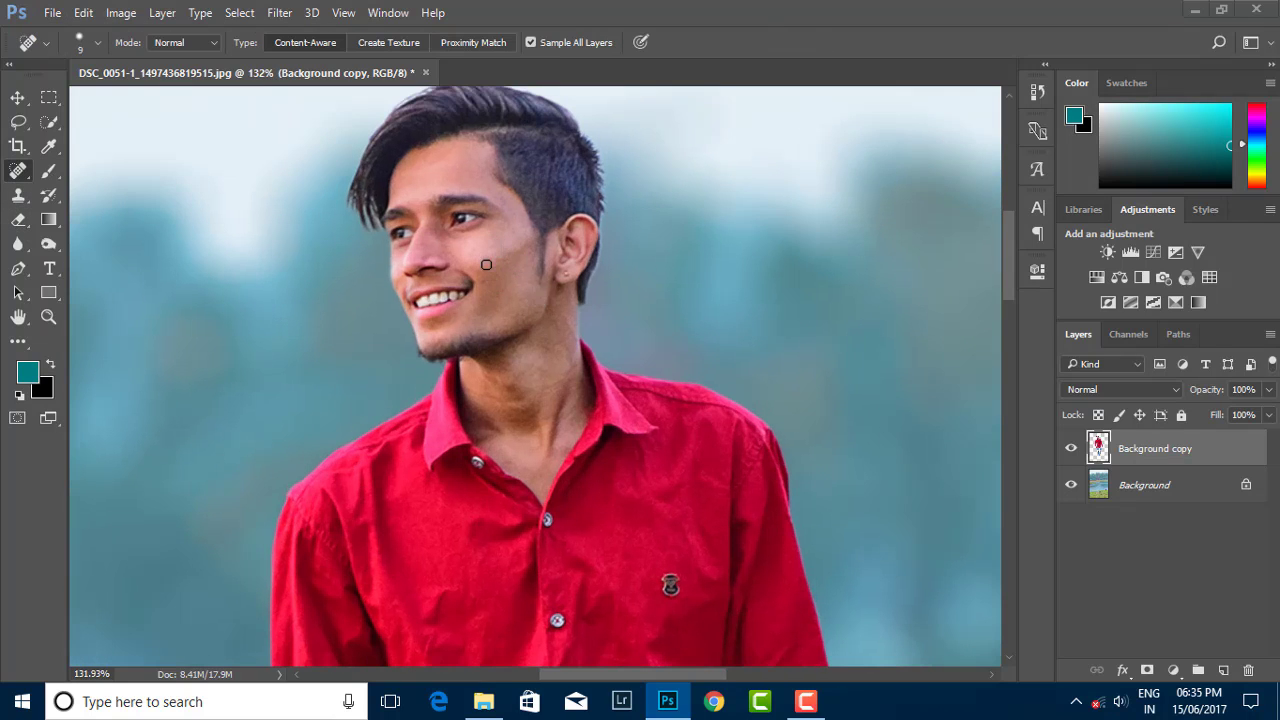
{"action": "scroll", "coordinate": [517, 272], "scroll_direction": "down", "scroll_amount": 3}
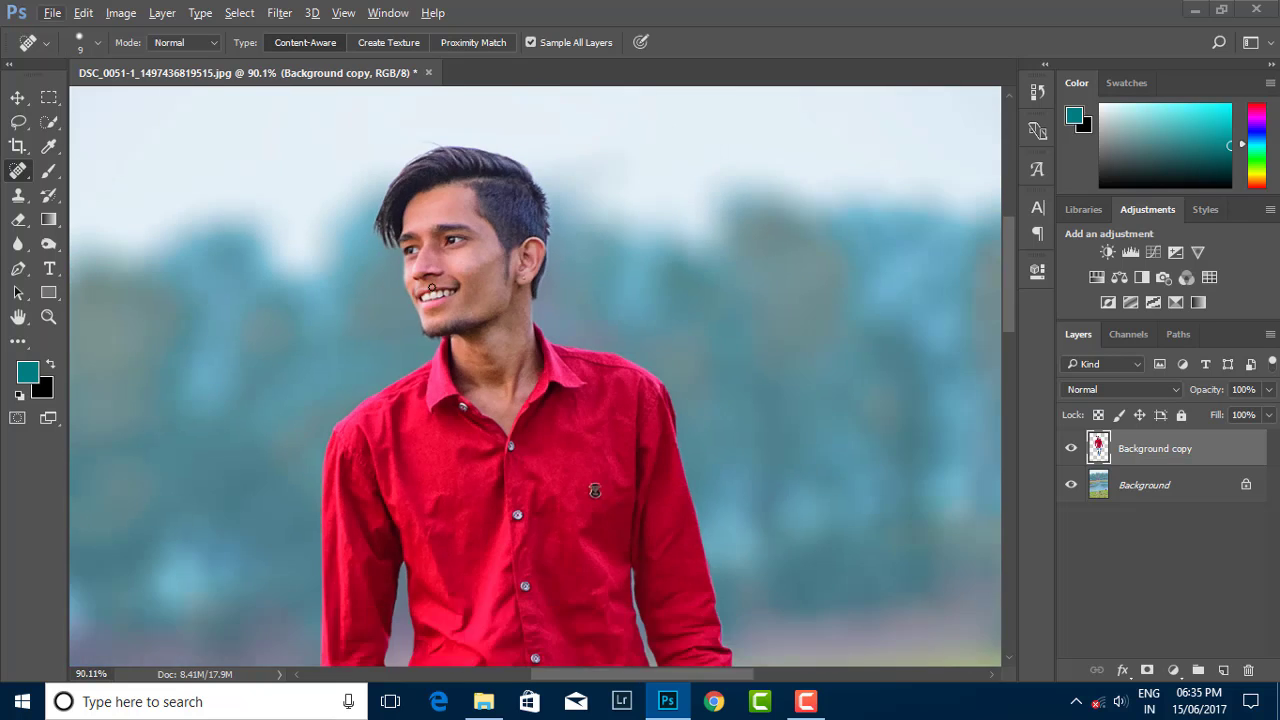
{"action": "scroll", "coordinate": [540, 290], "scroll_direction": "down", "scroll_amount": 2}
{"action": "scroll", "coordinate": [560, 305], "scroll_direction": "down", "scroll_amount": 2}
{"action": "scroll", "coordinate": [582, 321], "scroll_direction": "down", "scroll_amount": 1}
{"action": "scroll", "coordinate": [582, 321], "scroll_direction": "up", "scroll_amount": 1}
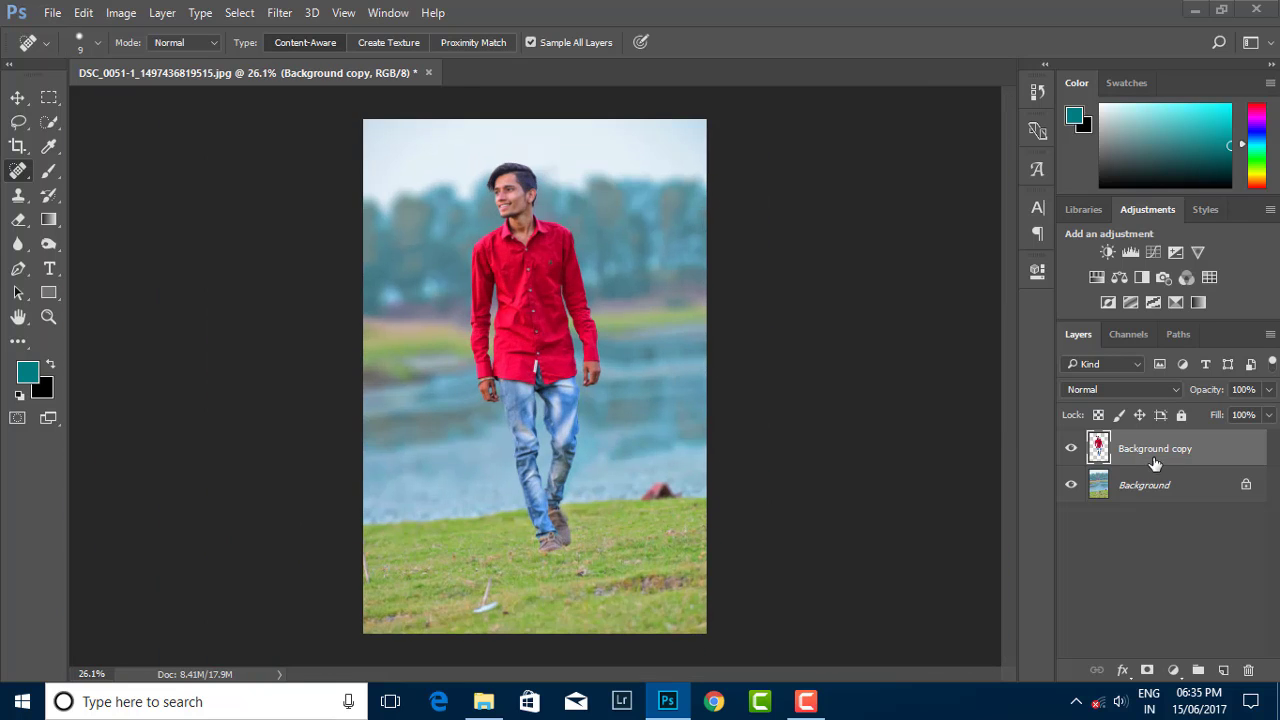
{"action": "left_click", "coordinate": [1140, 487]}
{"action": "left_click", "coordinate": [279, 12]}
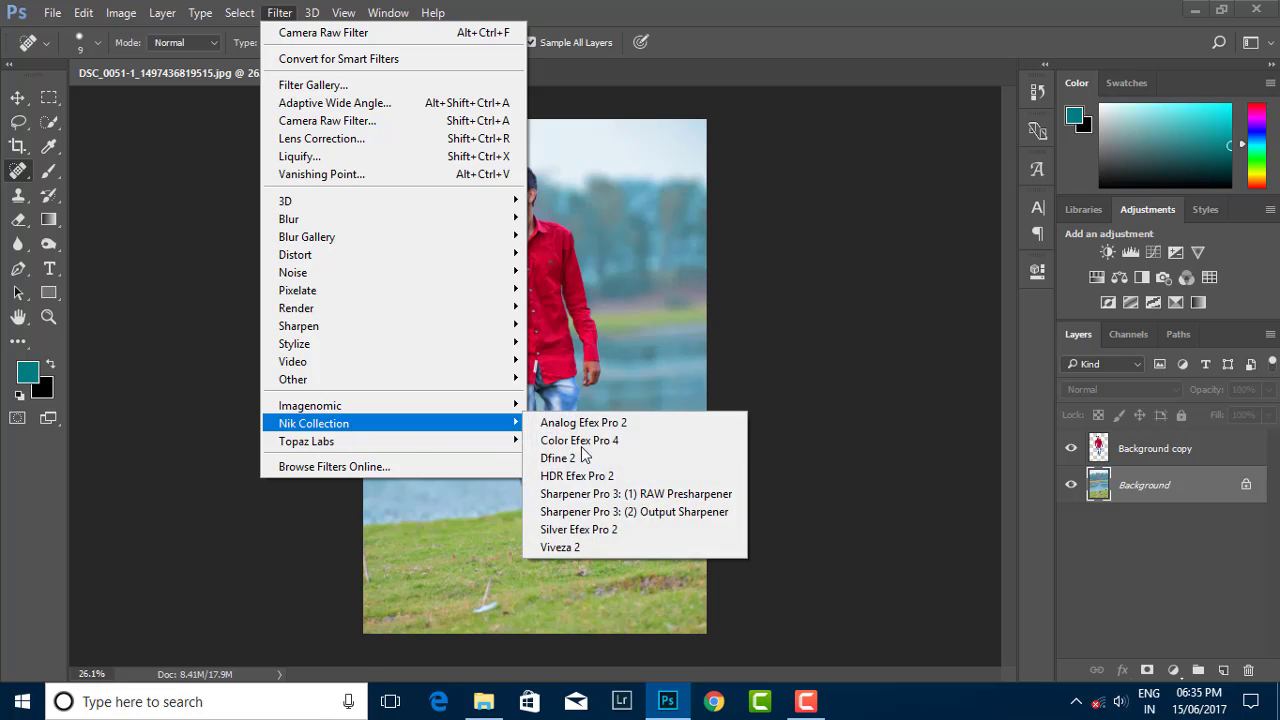
Step: In Color Efex Pro 4, raise Dark Contrasts brightness slightly and add an Indian Summer filter
{"action": "left_click", "coordinate": [584, 449]}
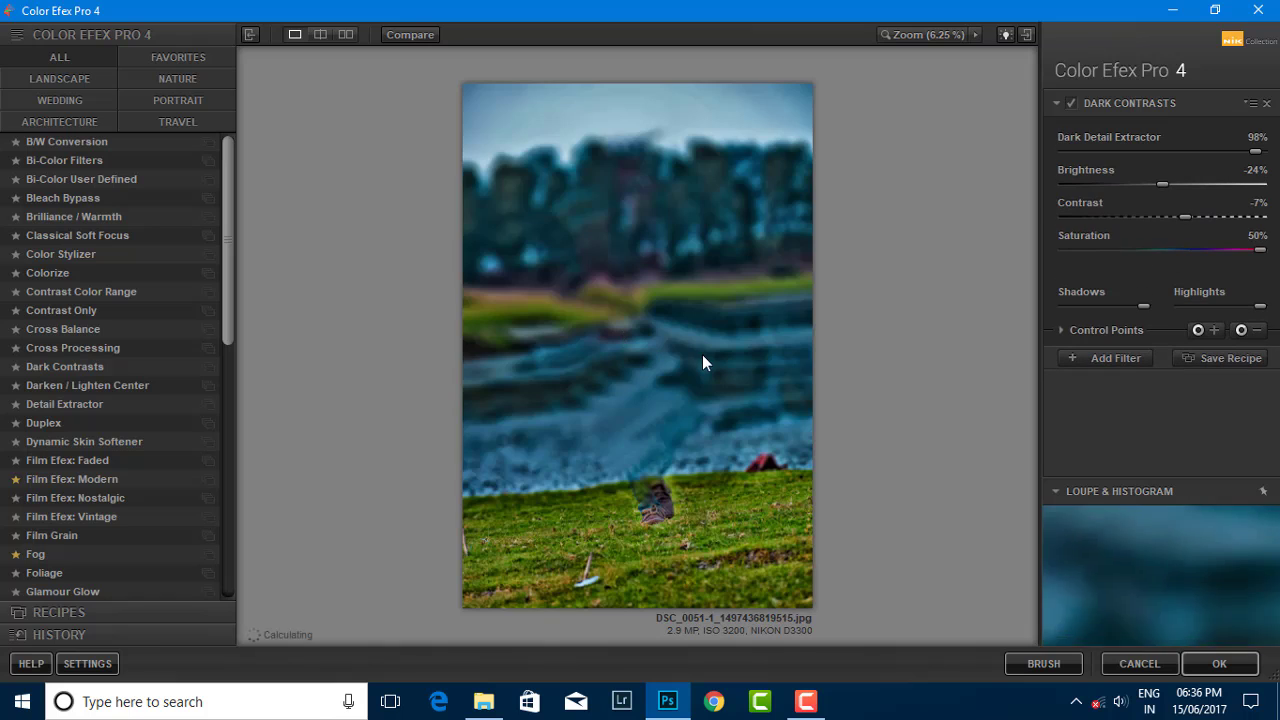
{"action": "left_click_drag", "start_coordinate": [1141, 184], "coordinate": [1148, 184]}
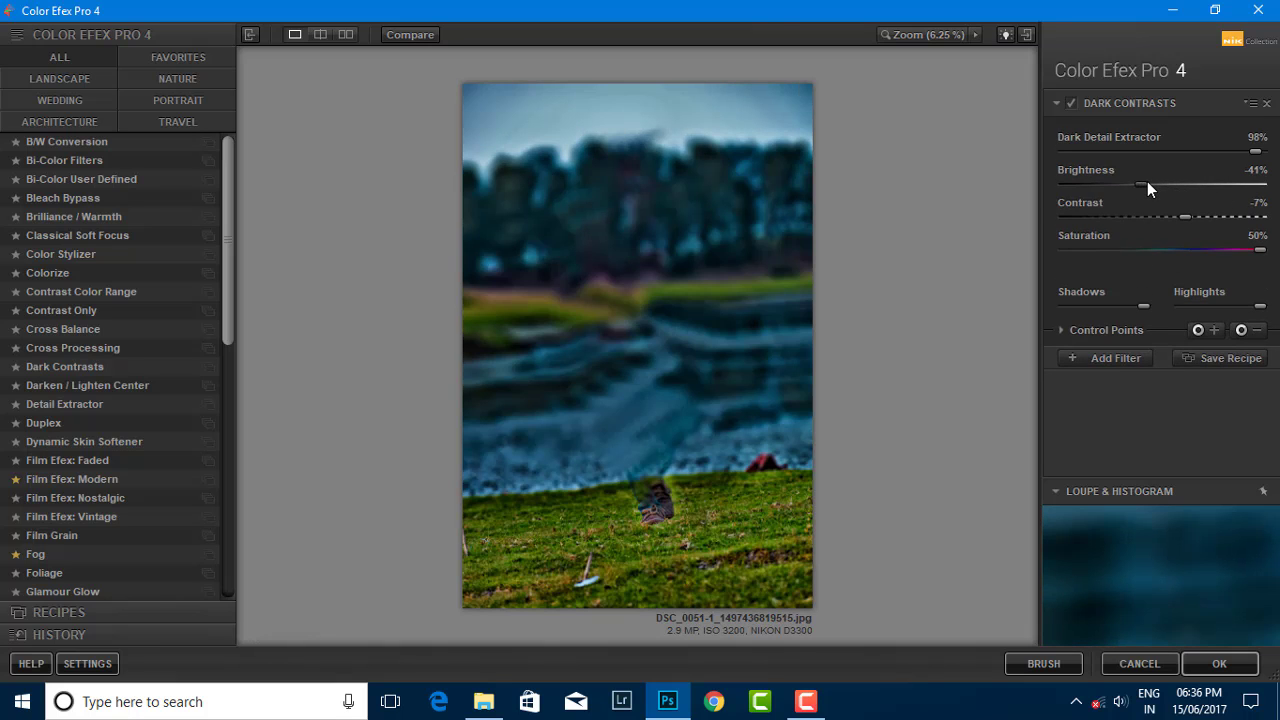
{"action": "left_click", "coordinate": [1110, 358]}
{"action": "left_click", "coordinate": [51, 591]}
{"action": "scroll", "coordinate": [52, 520], "scroll_direction": "down", "scroll_amount": 5}
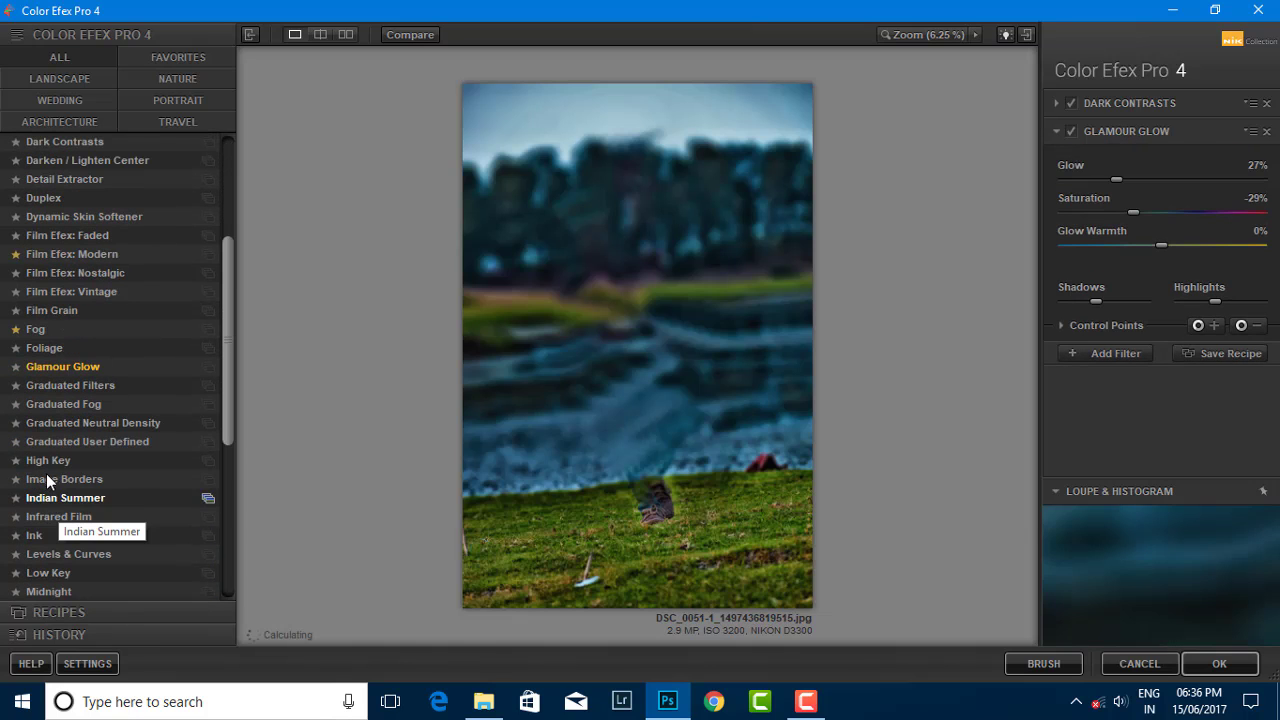
{"action": "left_click", "coordinate": [50, 481]}
{"action": "left_click", "coordinate": [57, 499]}
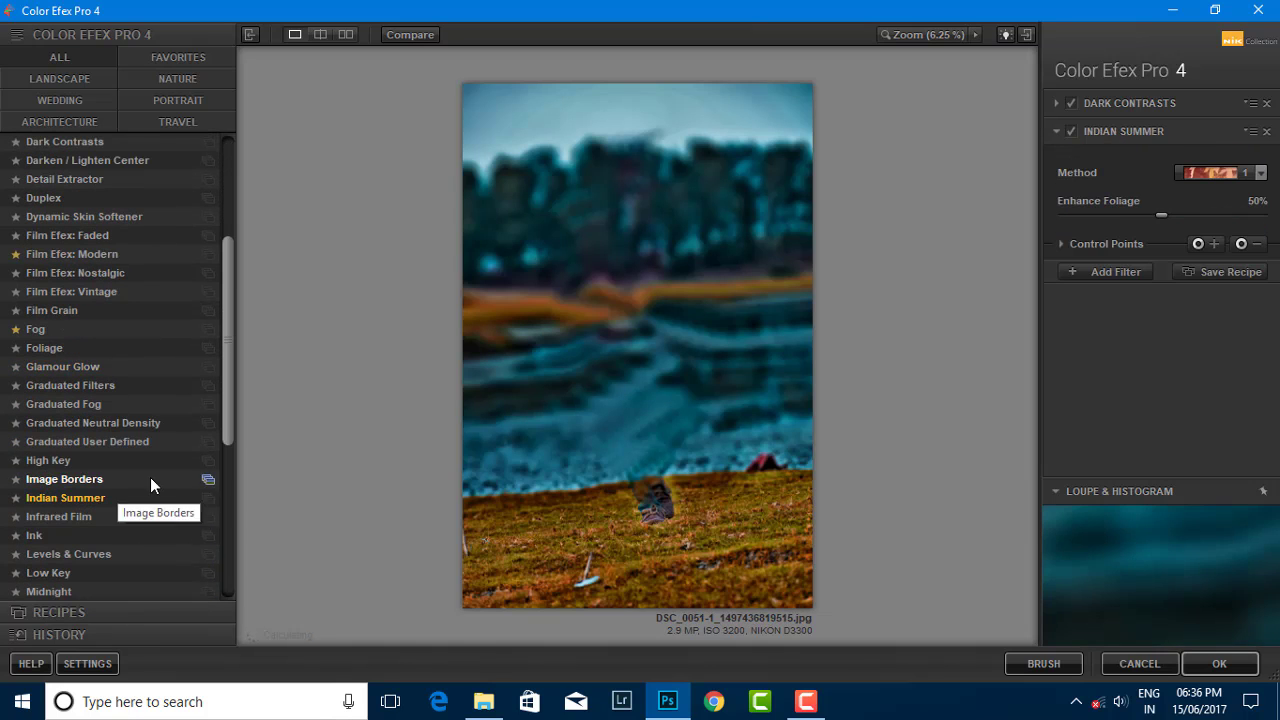
Step: Set Indian Summer to method 1 with stronger Enhance Foliage, and apply the grade
{"action": "left_click", "coordinate": [1218, 216]}
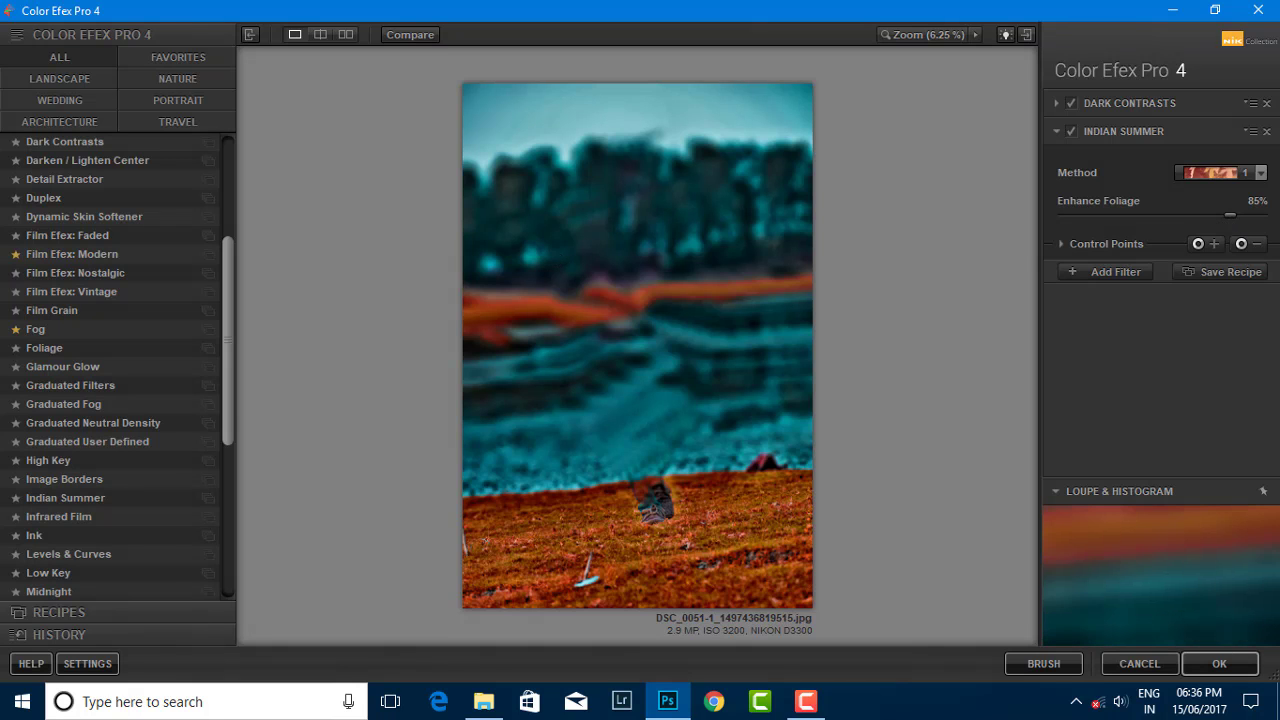
{"action": "left_click", "coordinate": [1201, 181]}
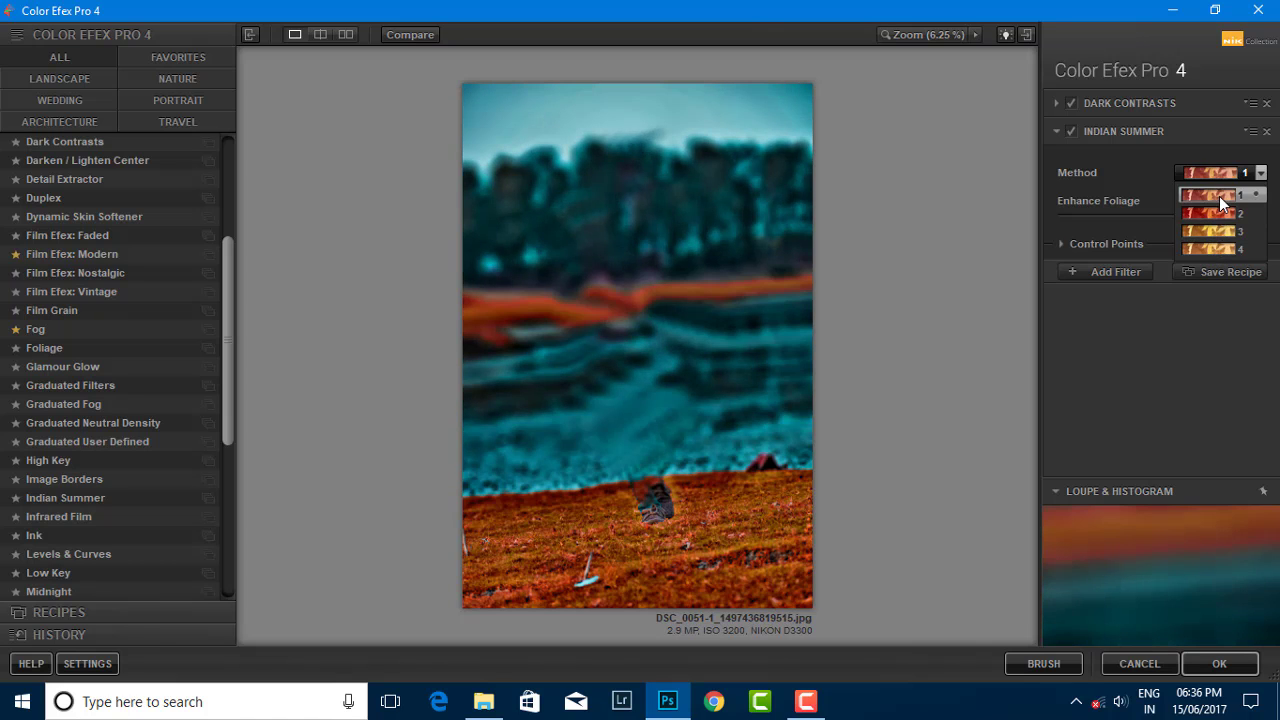
{"action": "left_click", "coordinate": [1219, 196]}
{"action": "left_click_drag", "start_coordinate": [1227, 214], "coordinate": [1254, 216]}
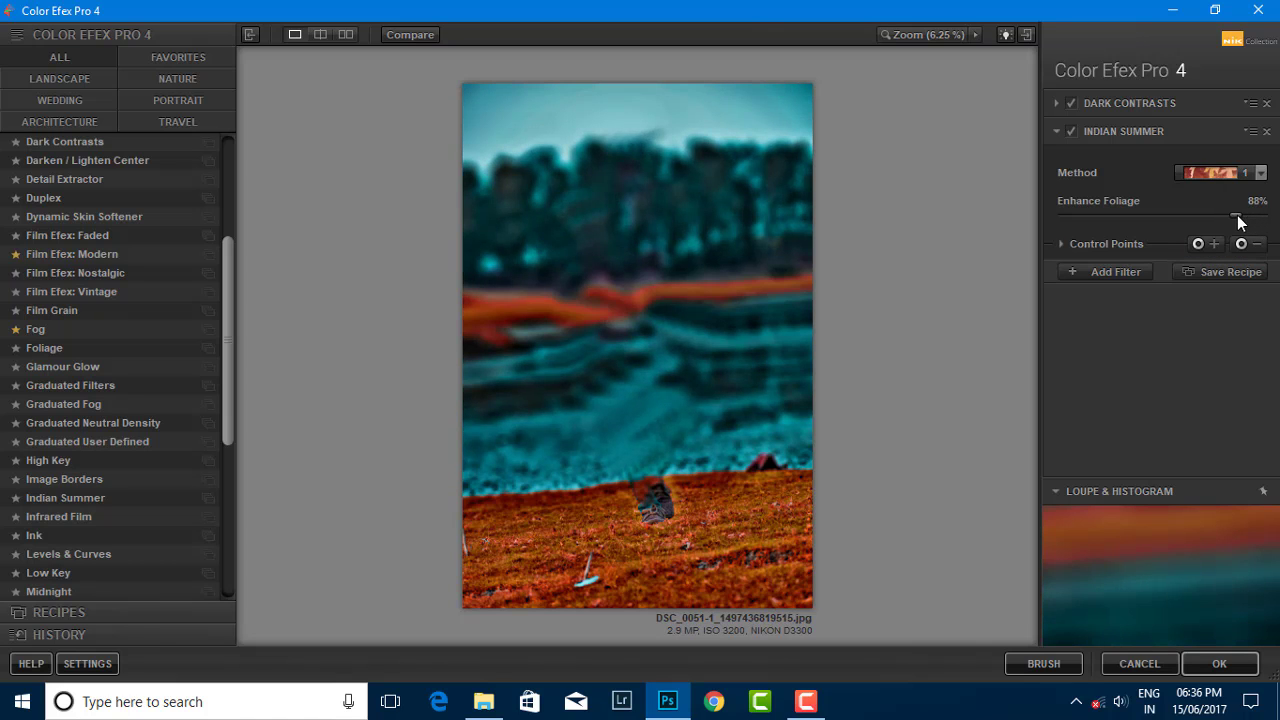
{"action": "left_click", "coordinate": [1118, 271]}
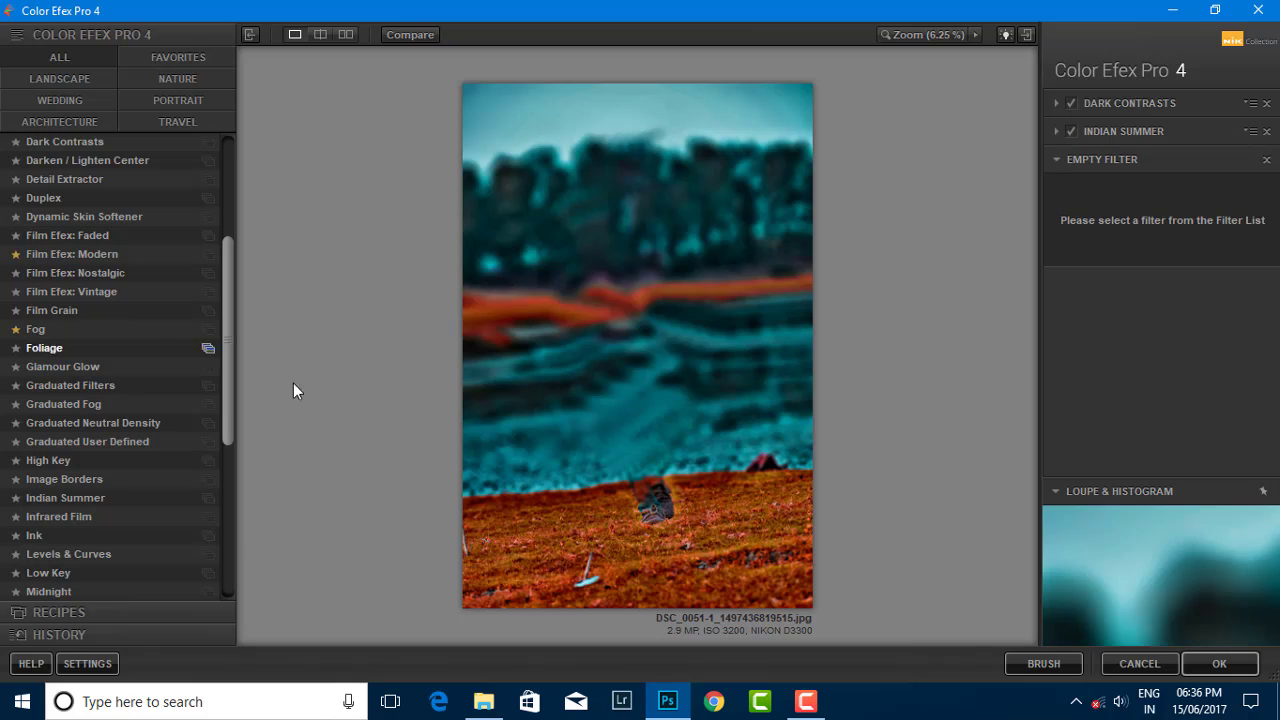
{"action": "left_click", "coordinate": [1219, 664]}
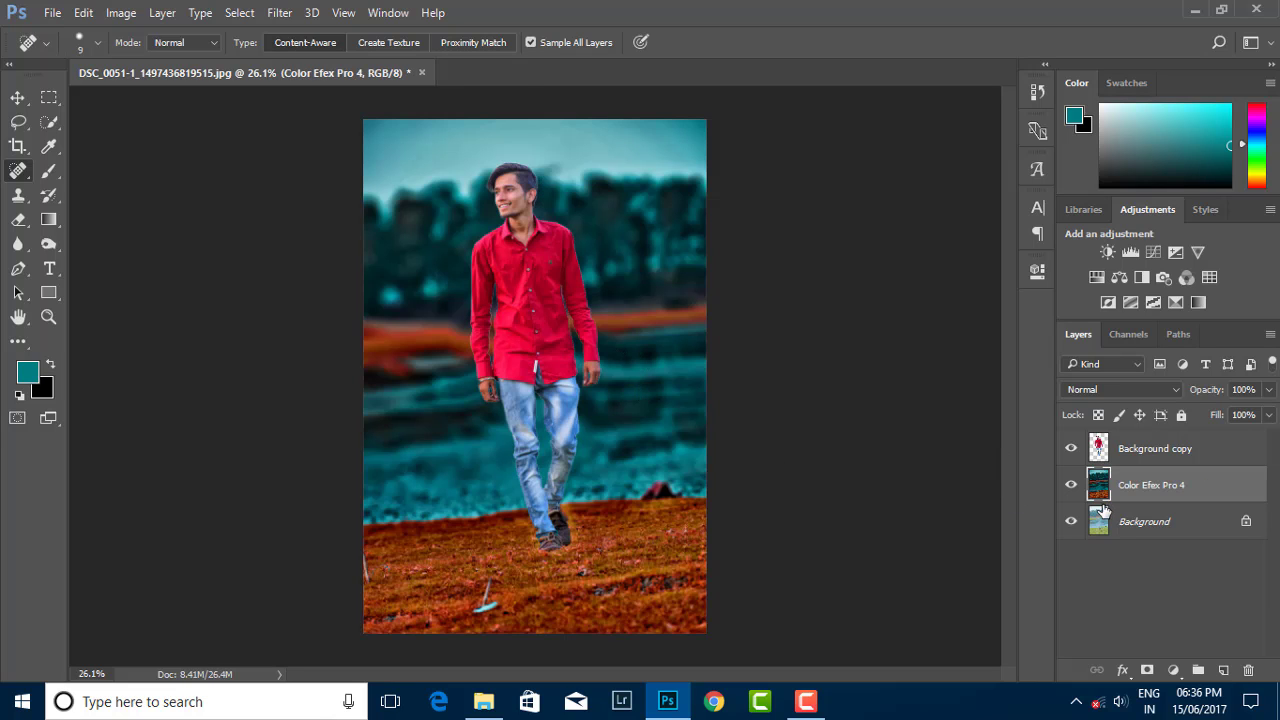
Step: Apply a 26 px Tilt-Shift blur with the focus band moved down and angled across the grass
{"action": "left_click", "coordinate": [279, 12]}
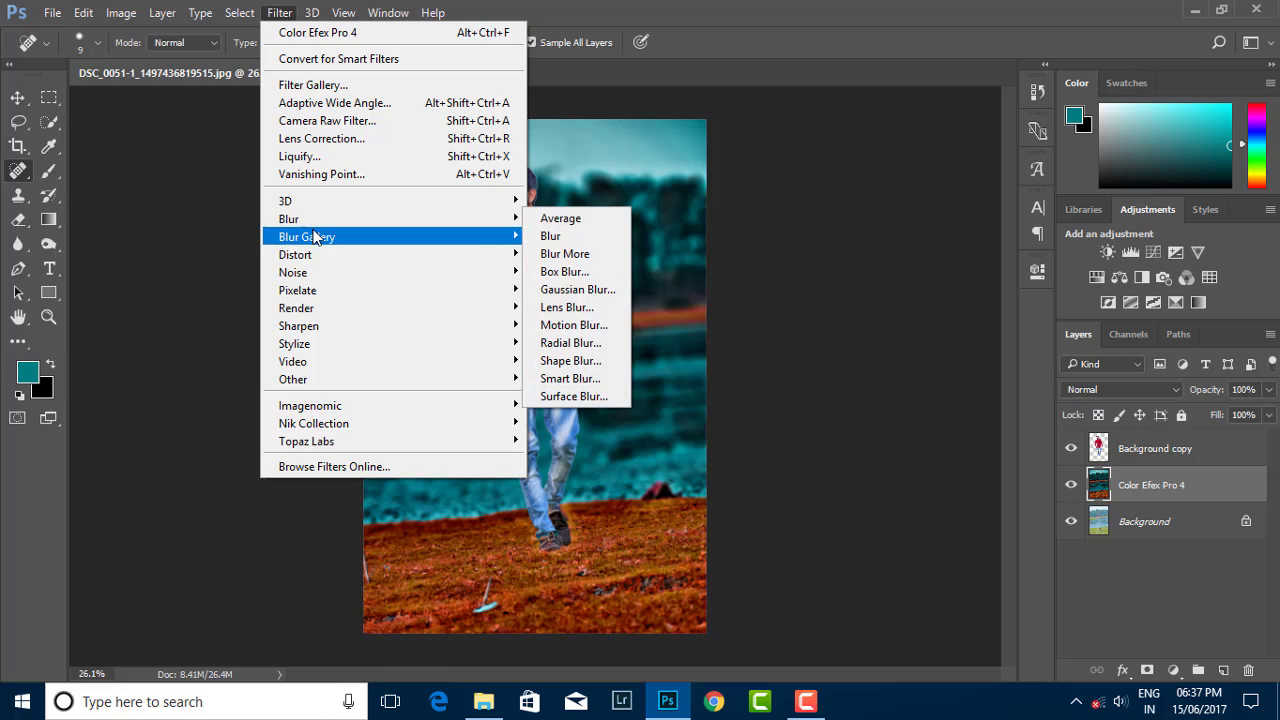
{"action": "mouse_move", "coordinate": [307, 237]}
{"action": "left_click", "coordinate": [556, 271]}
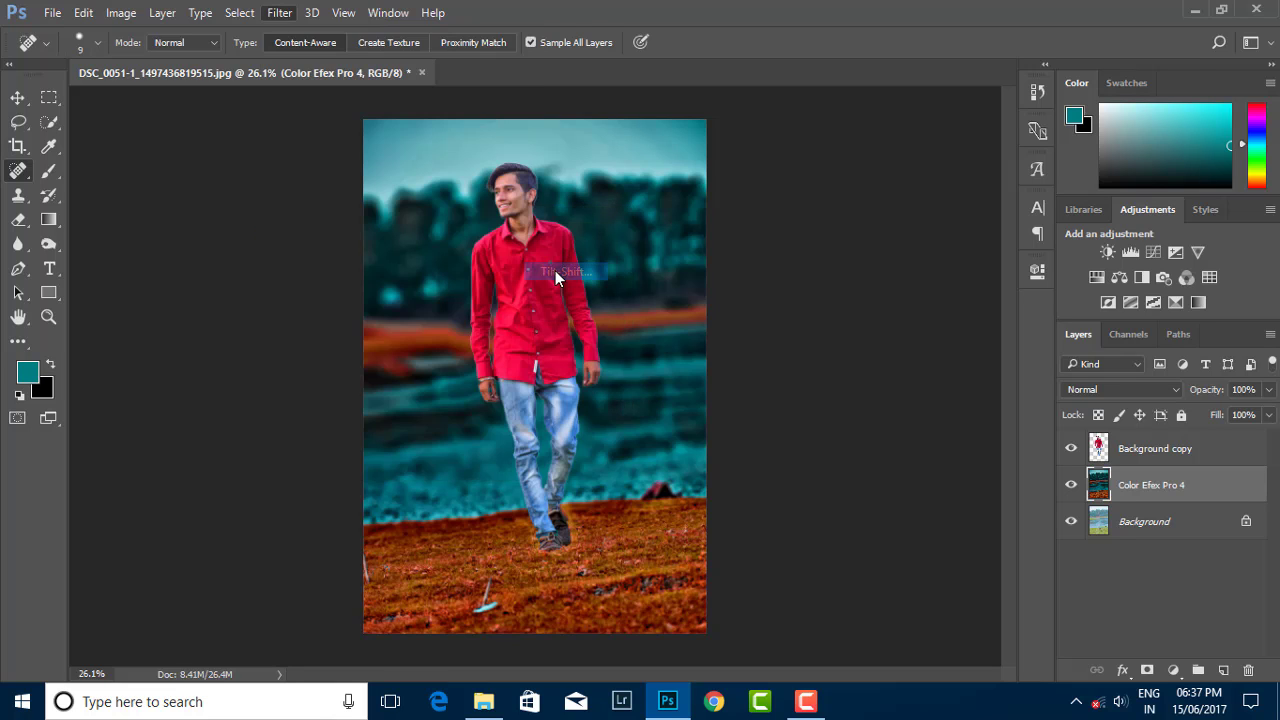
{"action": "mouse_move", "coordinate": [455, 372]}
{"action": "left_mouse_down"}
{"action": "mouse_move", "coordinate": [418, 460]}
{"action": "mouse_move", "coordinate": [405, 590]}
{"action": "left_mouse_up"}
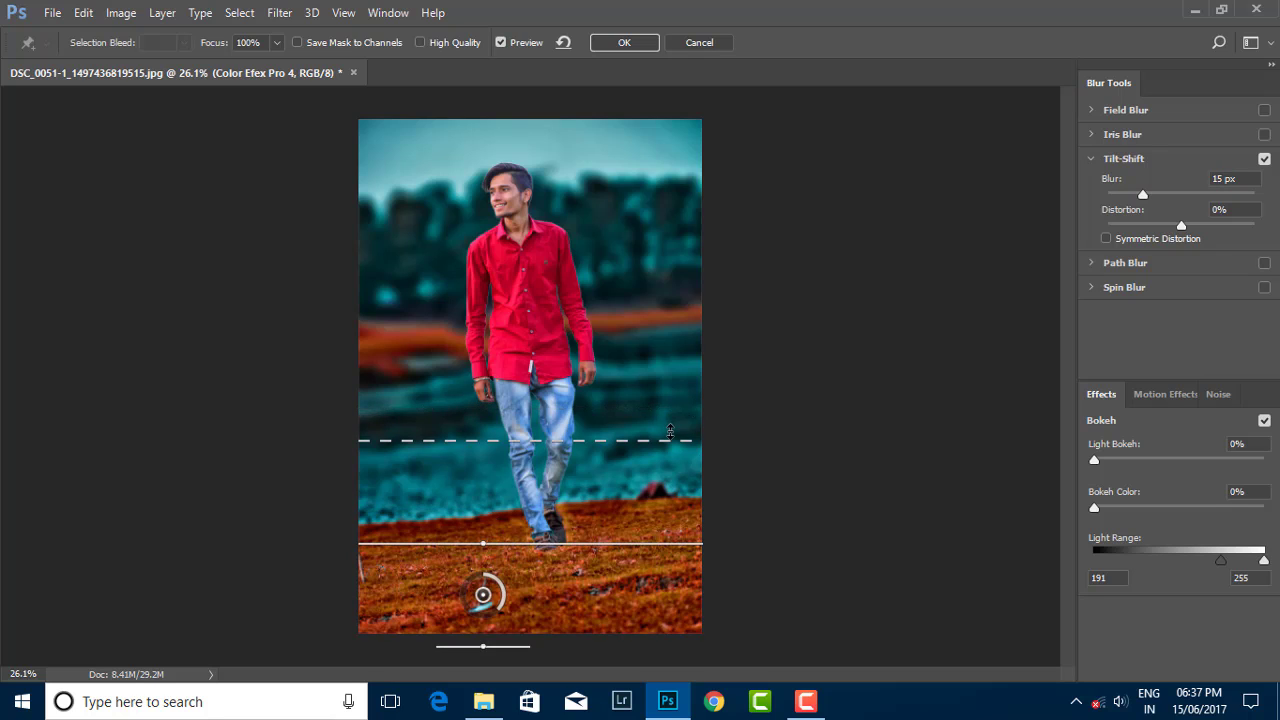
{"action": "left_click_drag", "start_coordinate": [483, 543], "coordinate": [632, 552]}
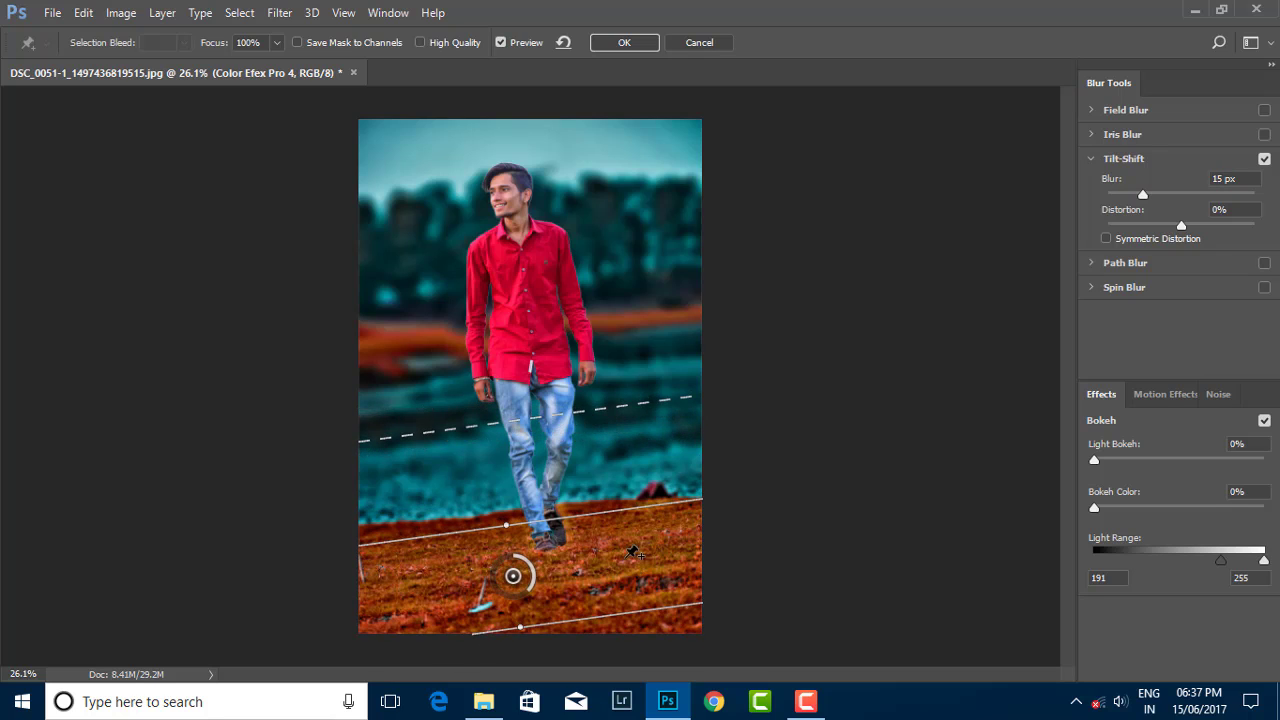
{"action": "left_click", "coordinate": [1155, 194]}
{"action": "left_click", "coordinate": [624, 42]}
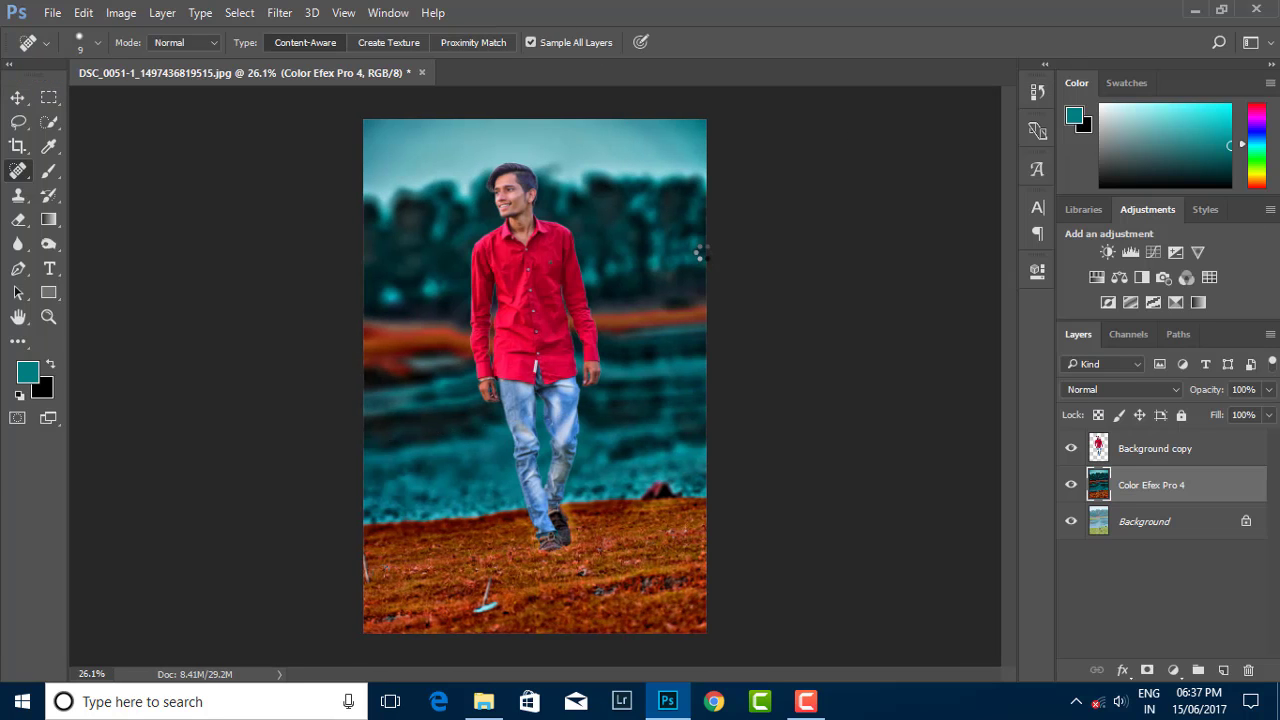
Step: Zoom in, switch to the Smudge tool at 61% strength, and target the man's cut-out layer
{"action": "scroll", "coordinate": [535, 238], "scroll_direction": "up", "scroll_amount": 1}
{"action": "scroll", "coordinate": [535, 238], "scroll_direction": "up", "scroll_amount": 3}
{"action": "scroll", "coordinate": [535, 238], "scroll_direction": "up", "scroll_amount": 3}
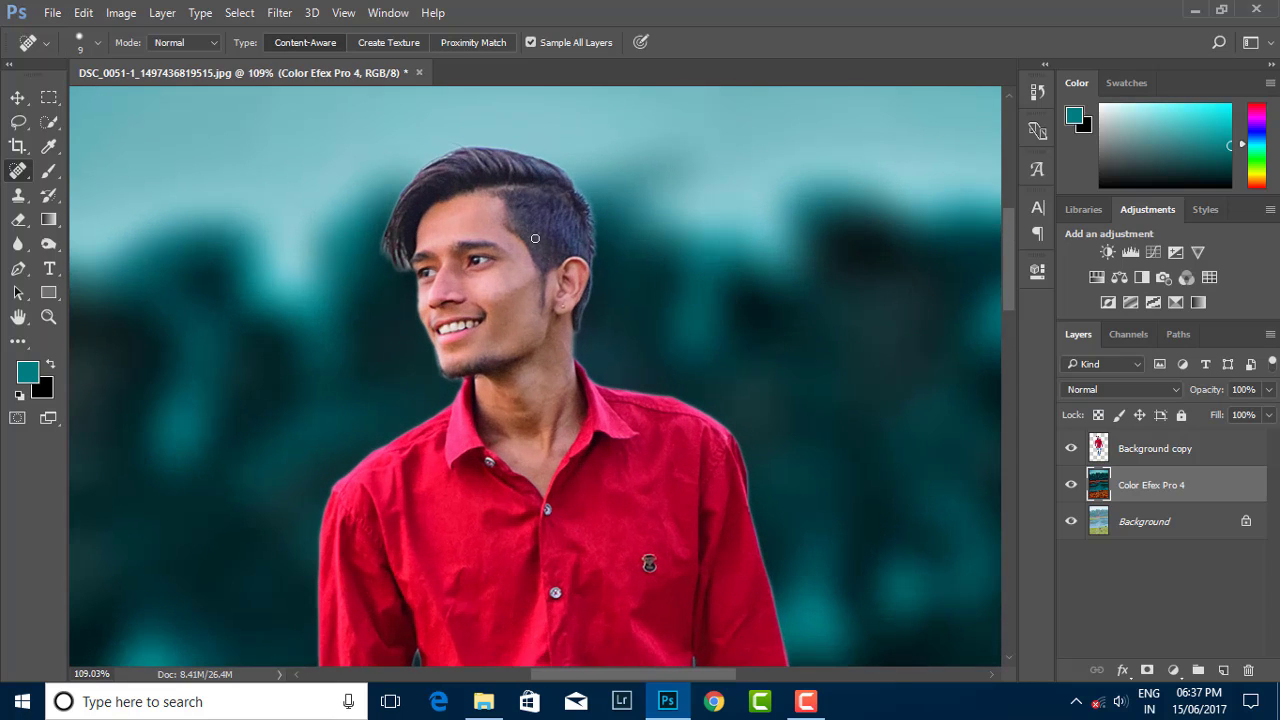
{"action": "scroll", "coordinate": [535, 238], "scroll_direction": "up", "scroll_amount": 1}
{"action": "left_click", "coordinate": [18, 341]}
{"action": "left_click", "coordinate": [68, 368]}
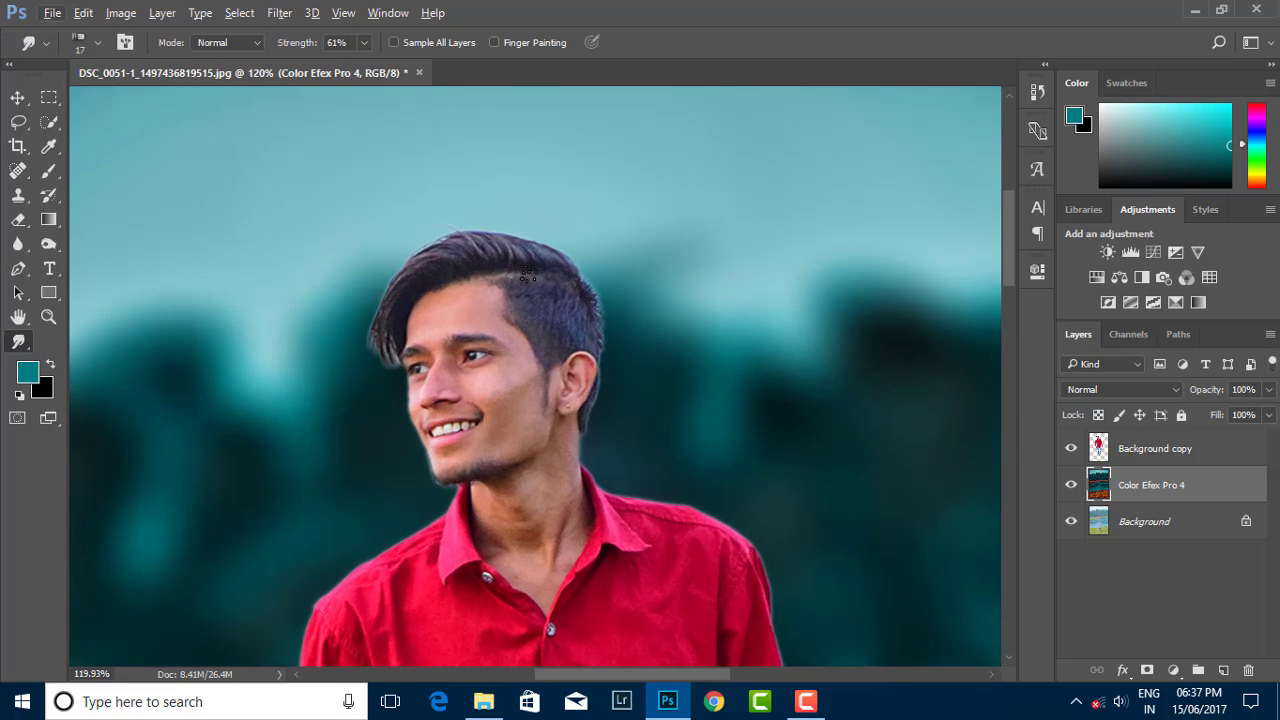
{"action": "scroll", "coordinate": [528, 275], "scroll_direction": "up", "scroll_amount": 2}
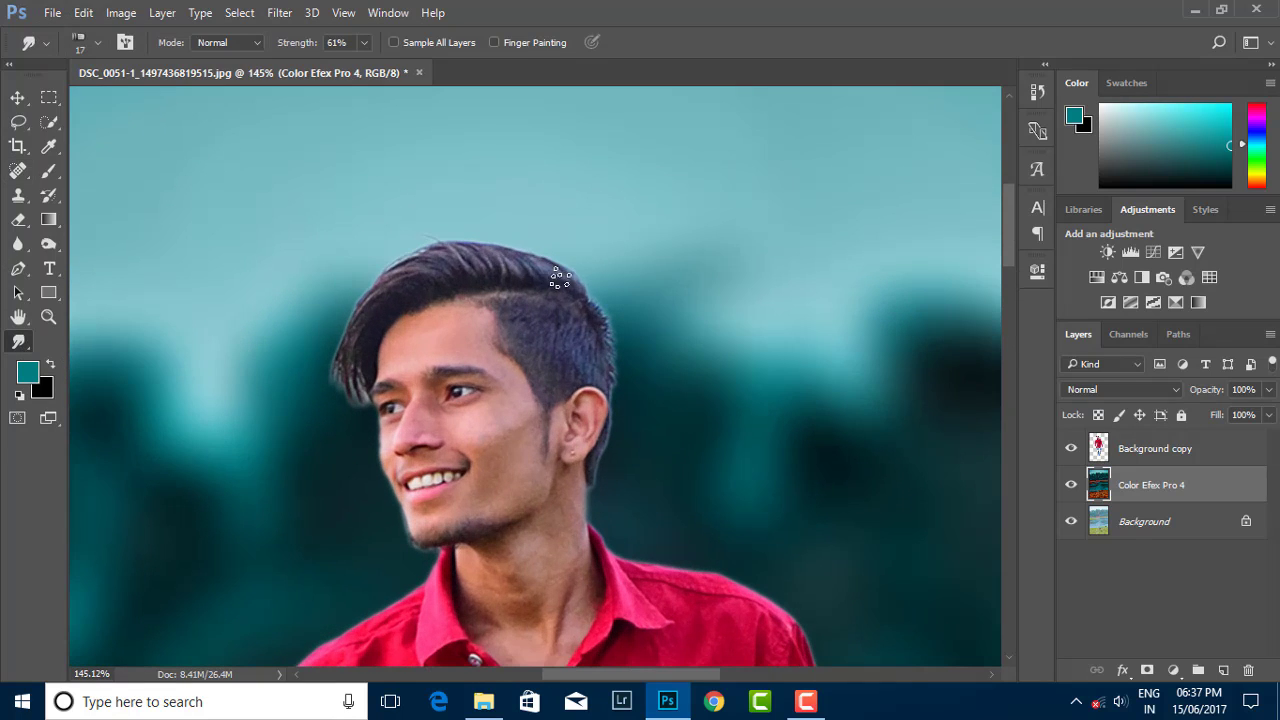
{"action": "left_click", "coordinate": [1118, 438]}
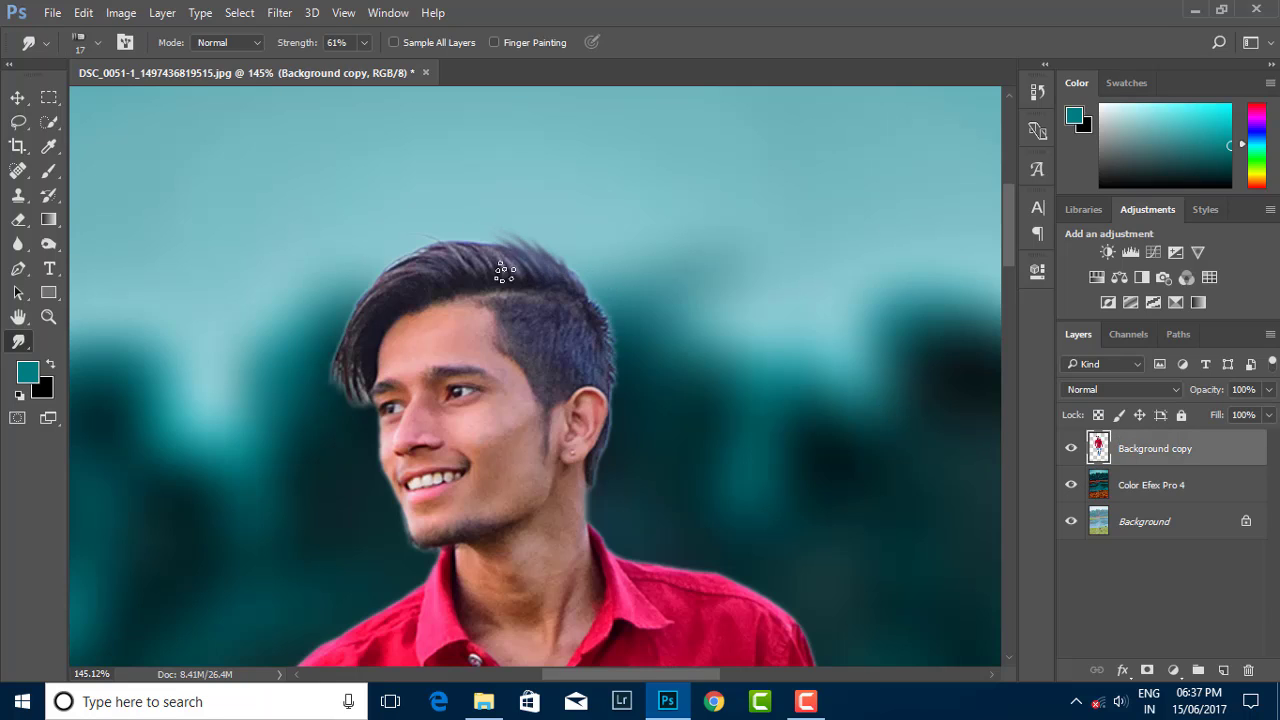
Step: Smudge the hair along the top, back and right side into smooth upswept spikes
{"action": "mouse_move", "coordinate": [505, 271]}
{"action": "left_mouse_down"}
{"action": "mouse_move", "coordinate": [500, 250]}
{"action": "mouse_move", "coordinate": [420, 235]}
{"action": "mouse_move", "coordinate": [435, 289]}
{"action": "mouse_move", "coordinate": [385, 258]}
{"action": "mouse_move", "coordinate": [355, 270]}
{"action": "left_mouse_up"}
{"action": "left_click_drag", "start_coordinate": [370, 322], "coordinate": [345, 332]}
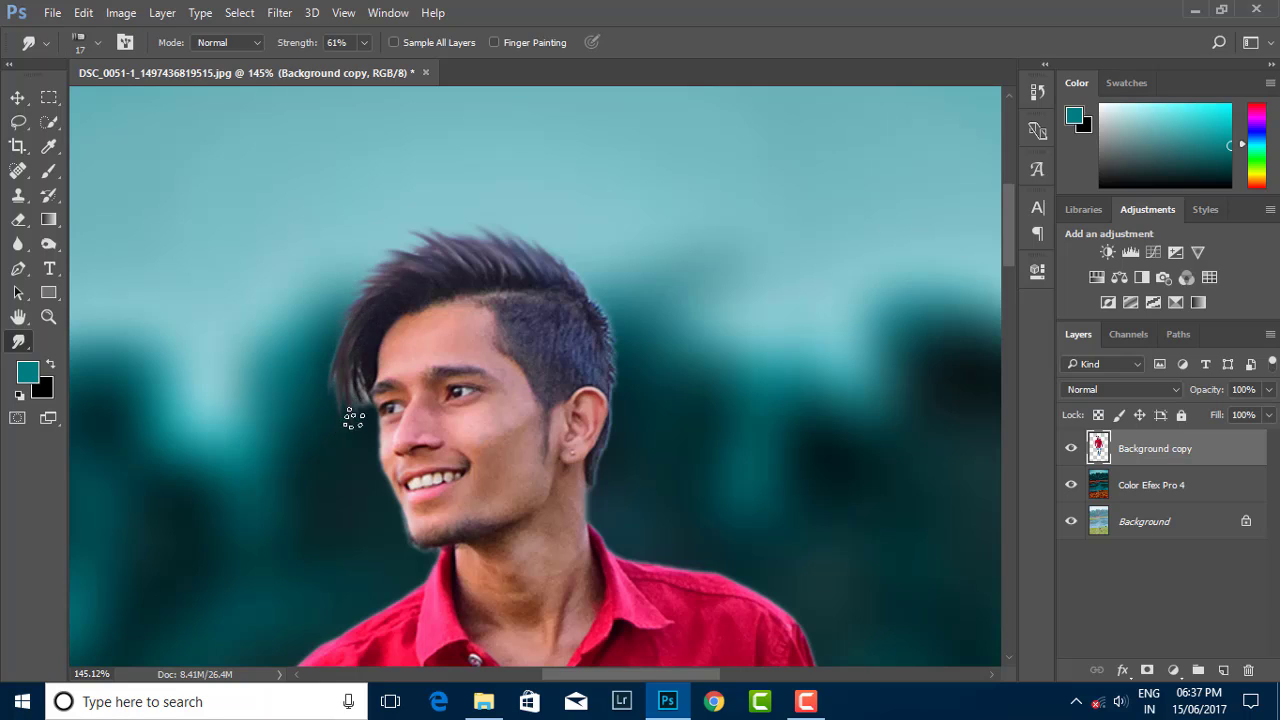
{"action": "scroll", "coordinate": [490, 300], "scroll_direction": "up", "scroll_amount": 2}
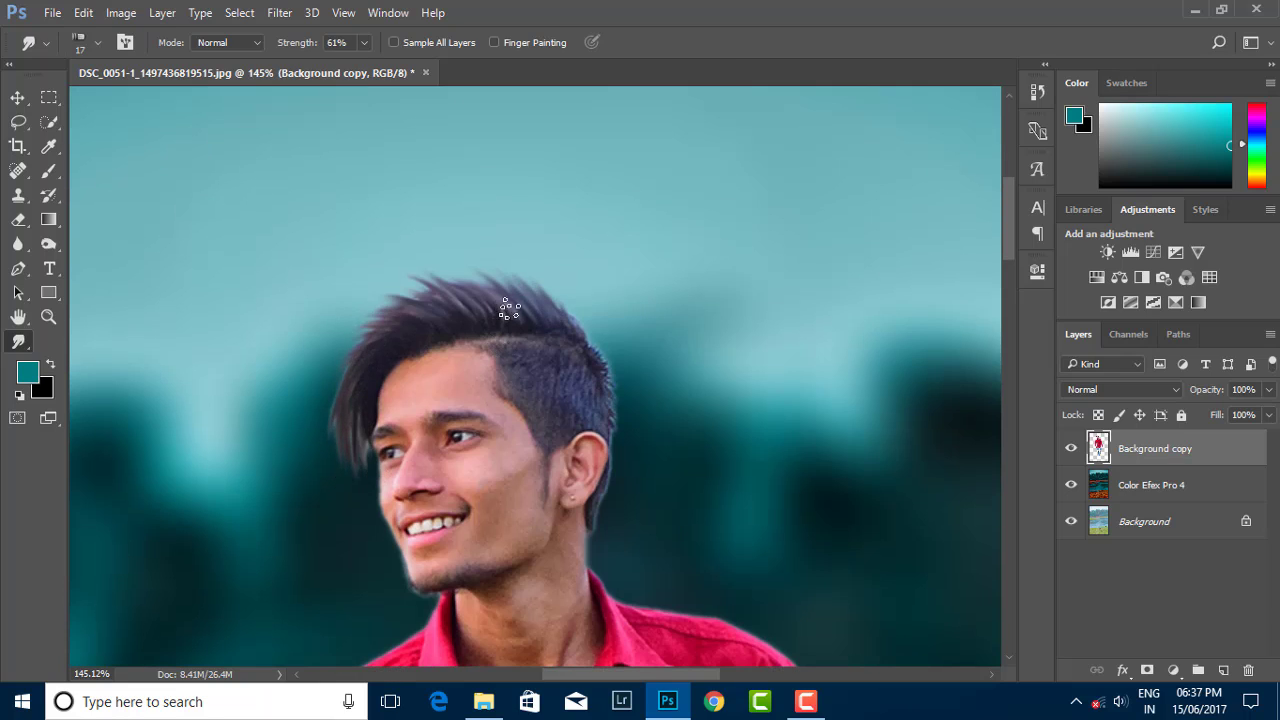
{"action": "mouse_move", "coordinate": [505, 305]}
{"action": "left_mouse_down"}
{"action": "mouse_move", "coordinate": [470, 268]}
{"action": "mouse_move", "coordinate": [395, 285]}
{"action": "mouse_move", "coordinate": [380, 390]}
{"action": "left_mouse_up"}
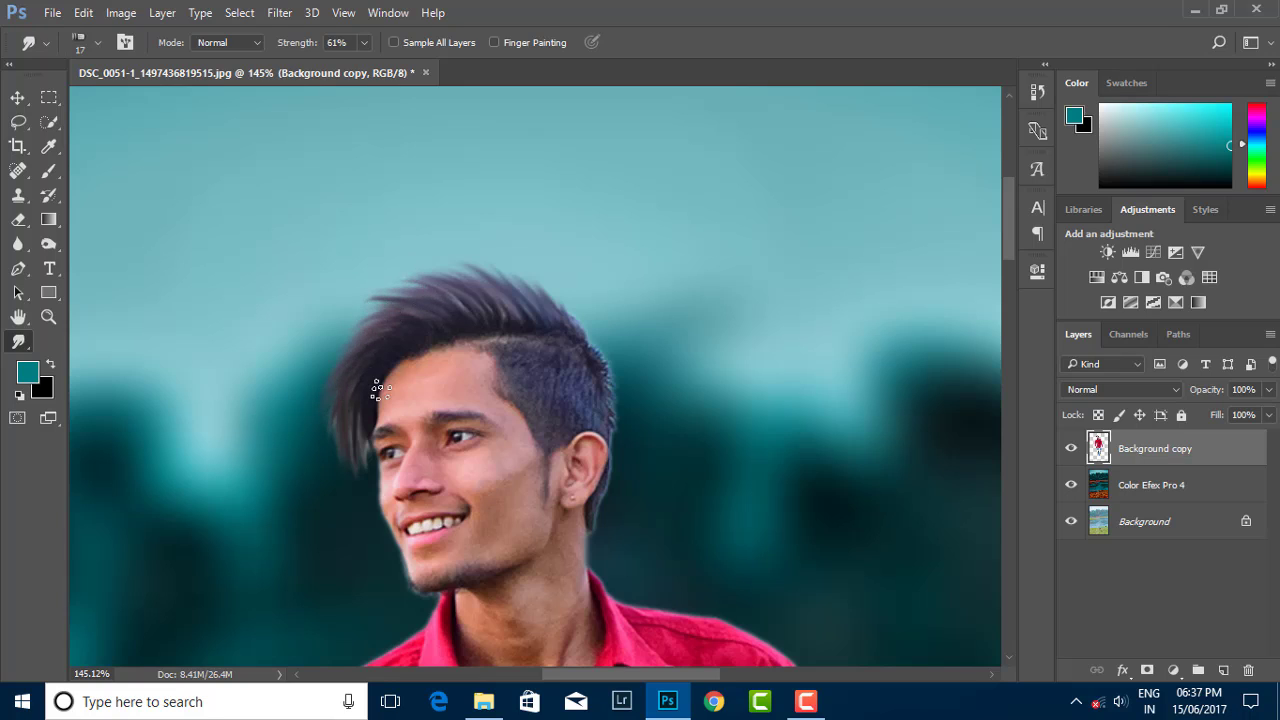
{"action": "mouse_move", "coordinate": [552, 312]}
{"action": "left_mouse_down"}
{"action": "mouse_move", "coordinate": [598, 360]}
{"action": "mouse_move", "coordinate": [515, 272]}
{"action": "mouse_move", "coordinate": [540, 300]}
{"action": "left_mouse_up"}
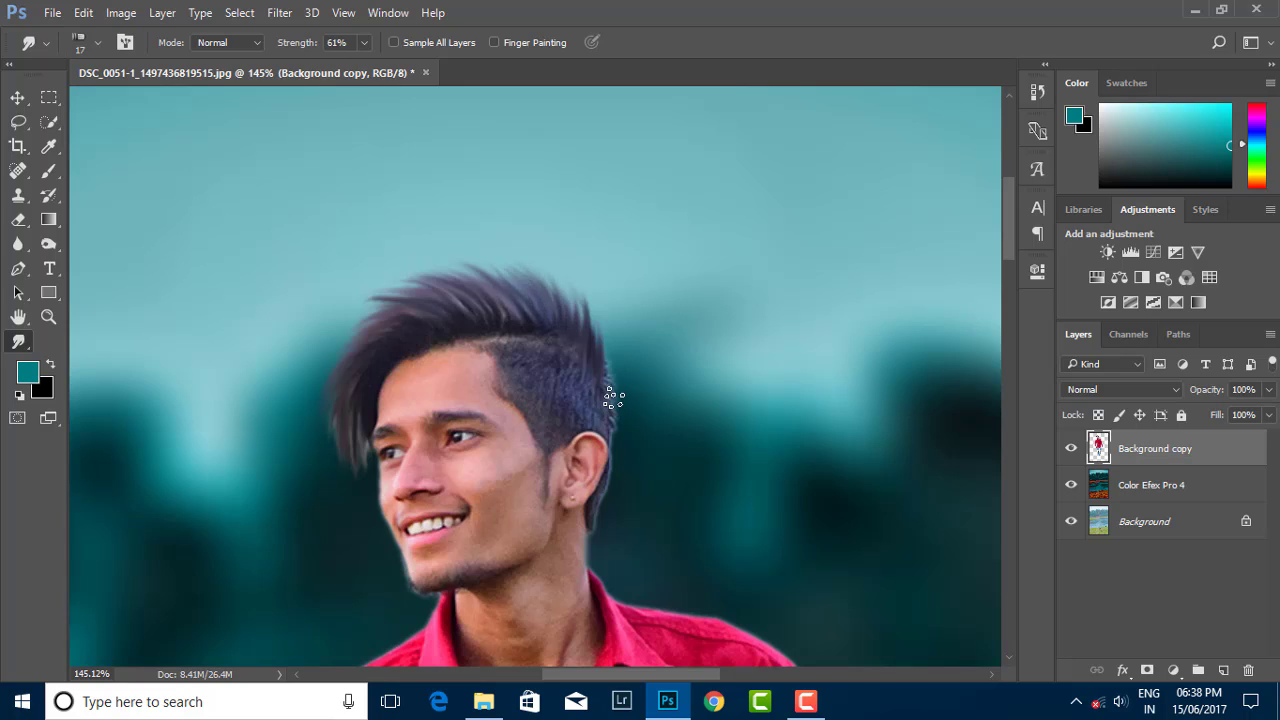
{"action": "mouse_move", "coordinate": [607, 377]}
{"action": "left_mouse_down"}
{"action": "mouse_move", "coordinate": [600, 305]}
{"action": "mouse_move", "coordinate": [479, 268]}
{"action": "mouse_move", "coordinate": [370, 330]}
{"action": "mouse_move", "coordinate": [373, 350]}
{"action": "mouse_move", "coordinate": [340, 392]}
{"action": "left_mouse_up"}
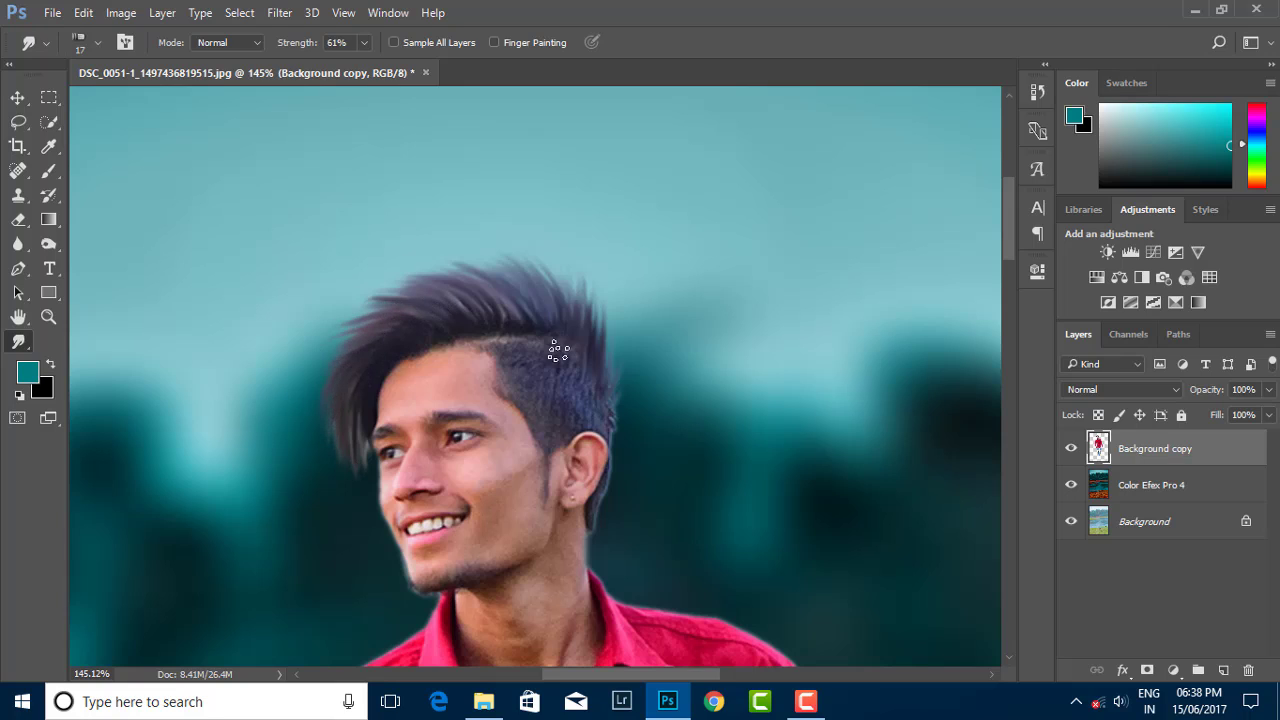
{"action": "mouse_move", "coordinate": [620, 342]}
{"action": "left_mouse_down"}
{"action": "mouse_move", "coordinate": [600, 428]}
{"action": "mouse_move", "coordinate": [612, 345]}
{"action": "mouse_move", "coordinate": [600, 300]}
{"action": "mouse_move", "coordinate": [567, 310]}
{"action": "mouse_move", "coordinate": [555, 262]}
{"action": "left_mouse_up"}
{"action": "mouse_move", "coordinate": [608, 376]}
{"action": "left_mouse_down"}
{"action": "mouse_move", "coordinate": [612, 328]}
{"action": "mouse_move", "coordinate": [580, 240]}
{"action": "mouse_move", "coordinate": [603, 280]}
{"action": "mouse_move", "coordinate": [514, 243]}
{"action": "mouse_move", "coordinate": [440, 268]}
{"action": "mouse_move", "coordinate": [400, 294]}
{"action": "mouse_move", "coordinate": [371, 343]}
{"action": "mouse_move", "coordinate": [306, 386]}
{"action": "left_mouse_up"}
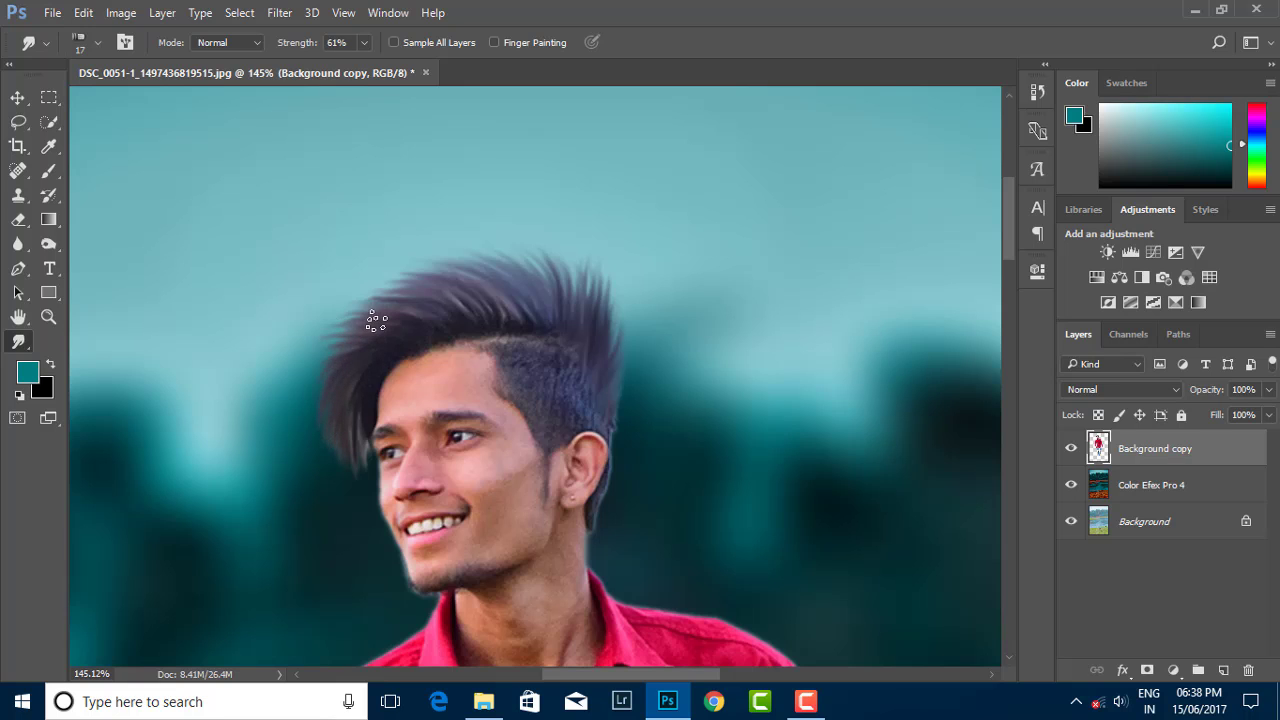
{"action": "key", "text": "ctrl+0"}
Step: Switch to the Quick Selection tool and duplicate the man's cut-out layer as Background copy 2
{"action": "scroll", "coordinate": [455, 307], "scroll_direction": "up", "scroll_amount": 1}
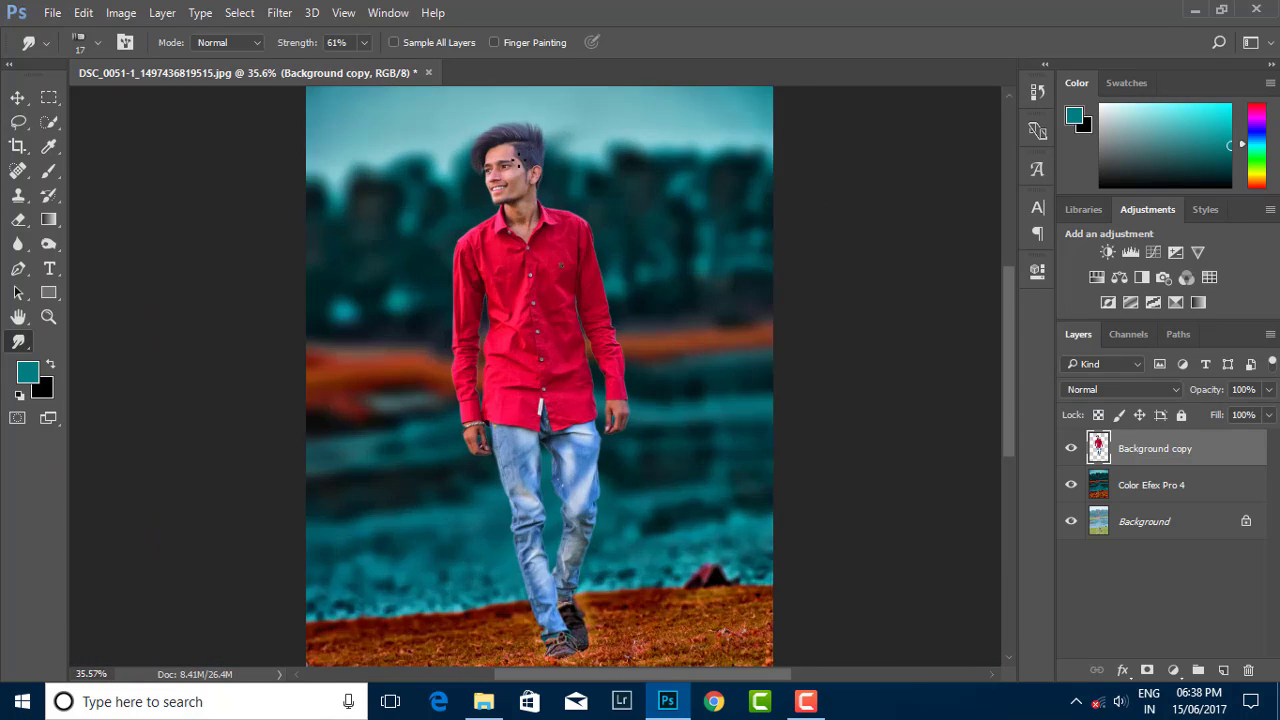
{"action": "scroll", "coordinate": [455, 270], "scroll_direction": "up", "scroll_amount": 1}
{"action": "scroll", "coordinate": [455, 230], "scroll_direction": "up", "scroll_amount": 1}
{"action": "scroll", "coordinate": [454, 181], "scroll_direction": "up", "scroll_amount": 1}
{"action": "right_click", "coordinate": [49, 121]}
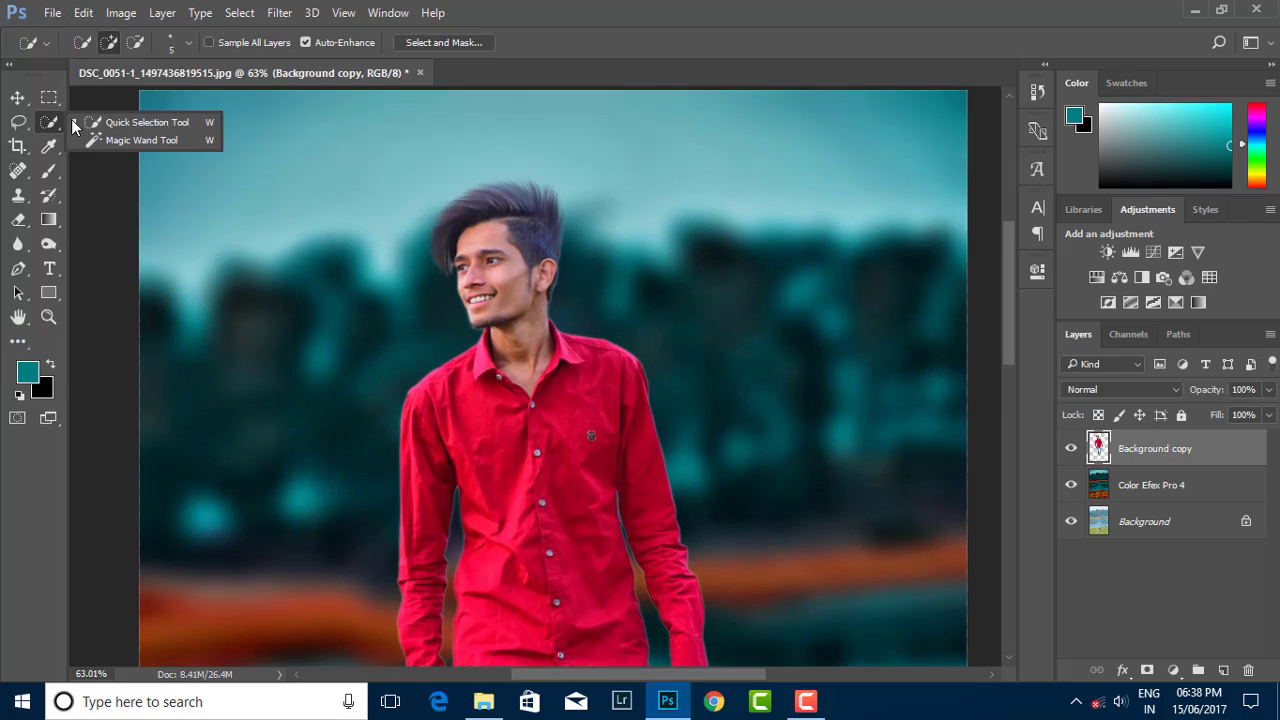
{"action": "left_click", "coordinate": [110, 121]}
{"action": "scroll", "coordinate": [581, 271], "scroll_direction": "down", "scroll_amount": 1}
{"action": "scroll", "coordinate": [581, 271], "scroll_direction": "down", "scroll_amount": 1}
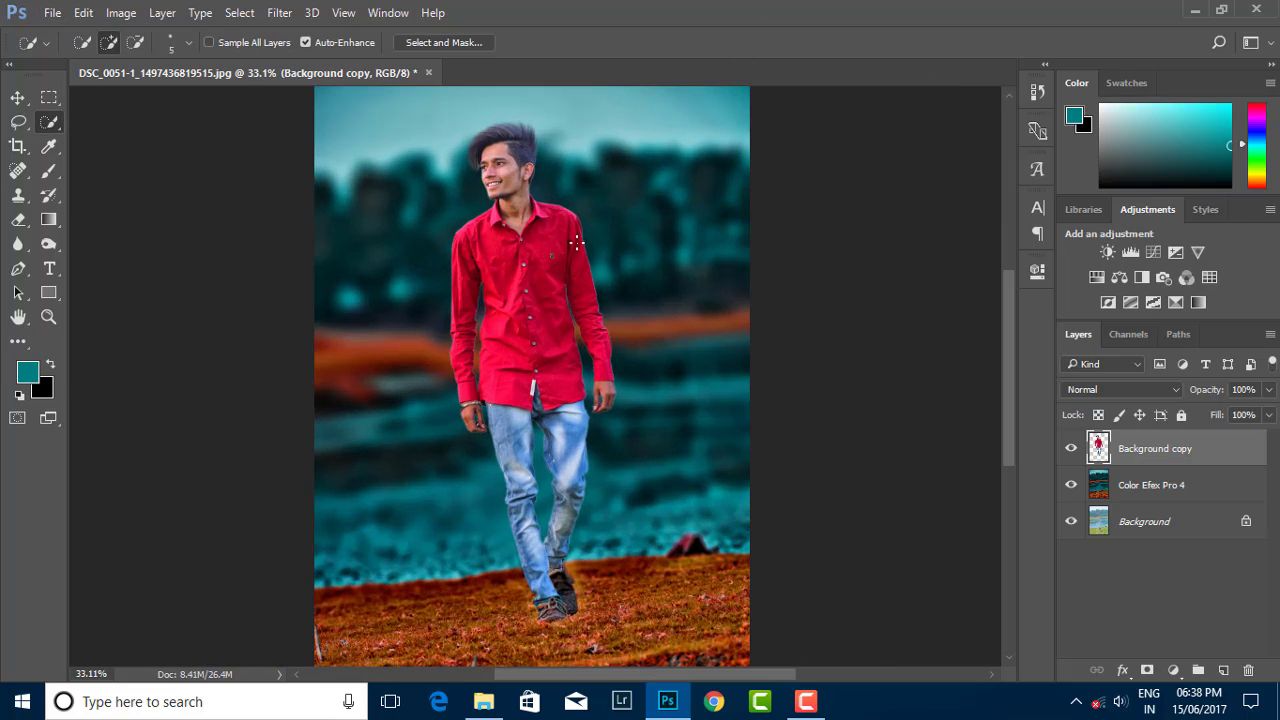
{"action": "scroll", "coordinate": [860, 370], "scroll_direction": "down", "scroll_amount": 1}
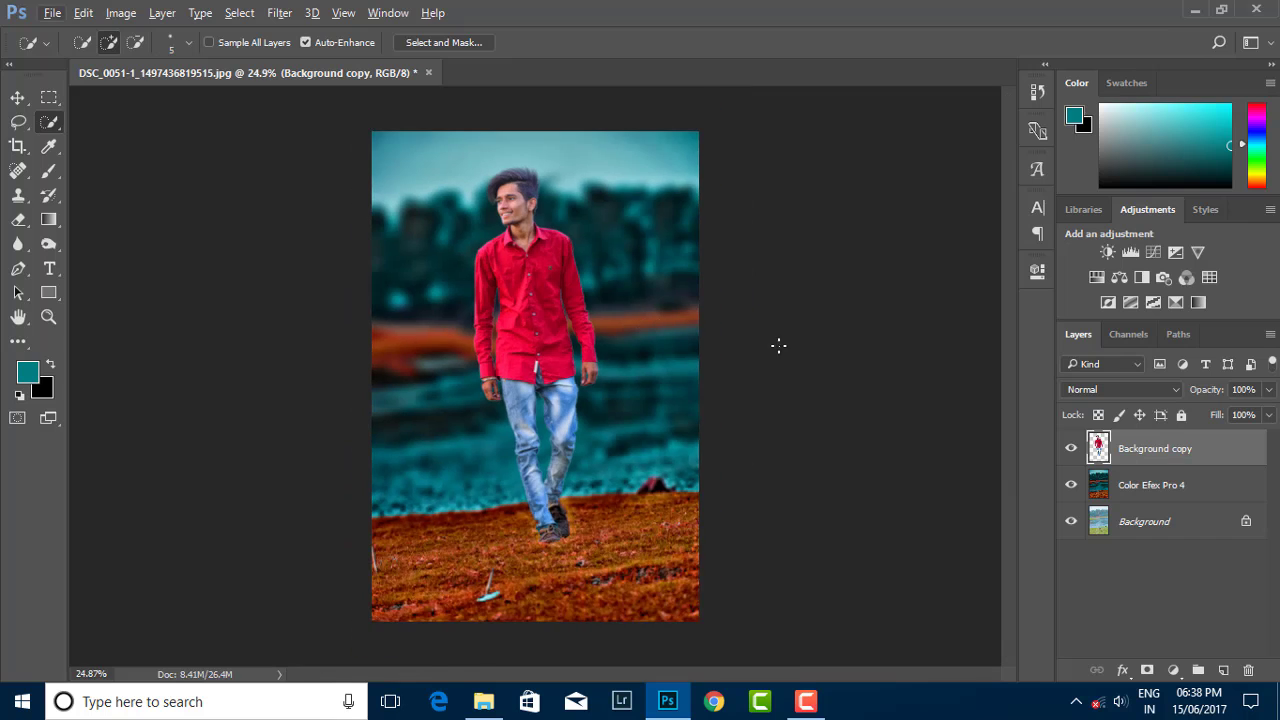
{"action": "scroll", "coordinate": [777, 346], "scroll_direction": "up", "scroll_amount": 1}
{"action": "left_click_drag", "start_coordinate": [1150, 448], "coordinate": [1223, 670]}
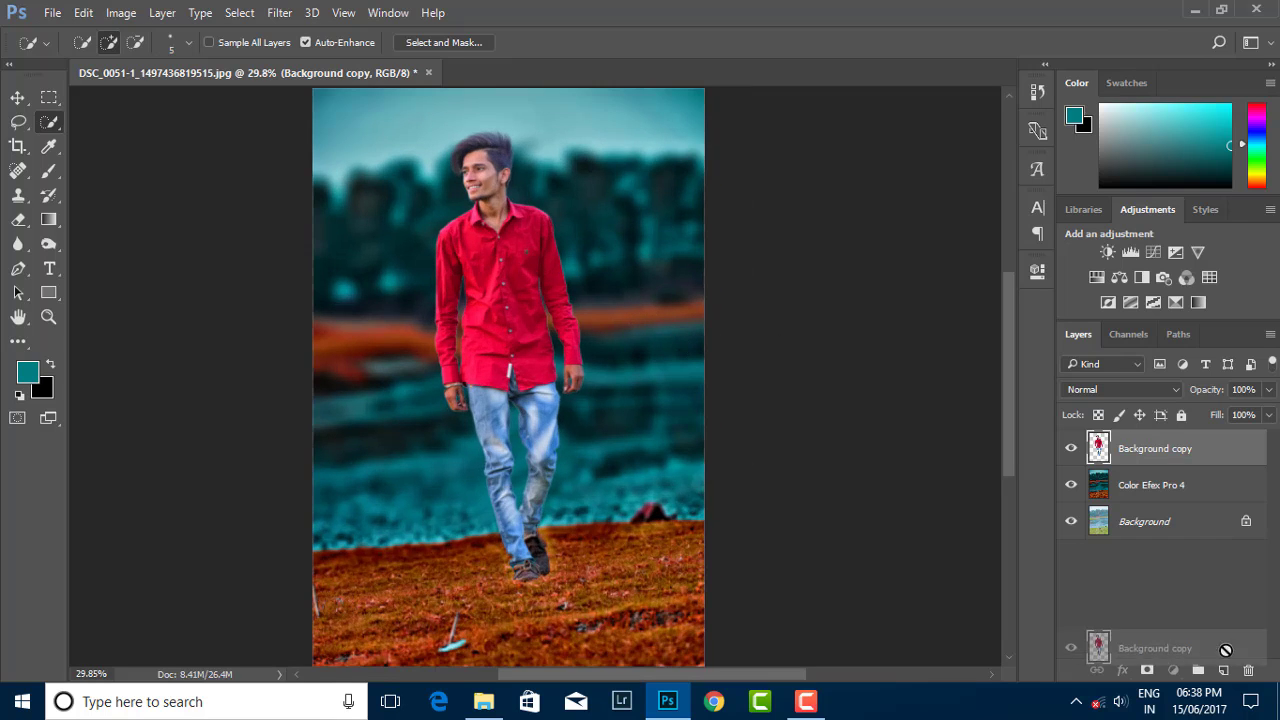
Step: Apply Levels to the copy with midtones at 1.40 and the black point raised to about 12
{"action": "left_click", "coordinate": [83, 12]}
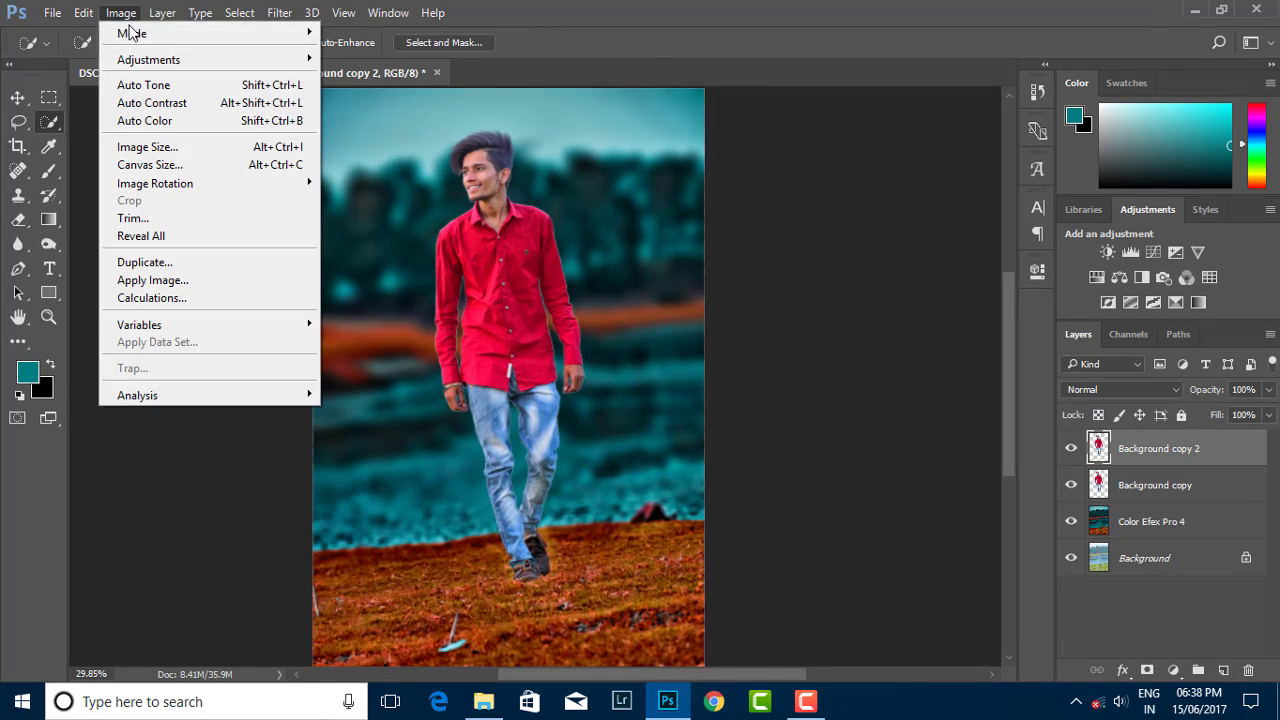
{"action": "left_click", "coordinate": [360, 78]}
{"action": "left_click_drag", "start_coordinate": [970, 422], "coordinate": [944, 425]}
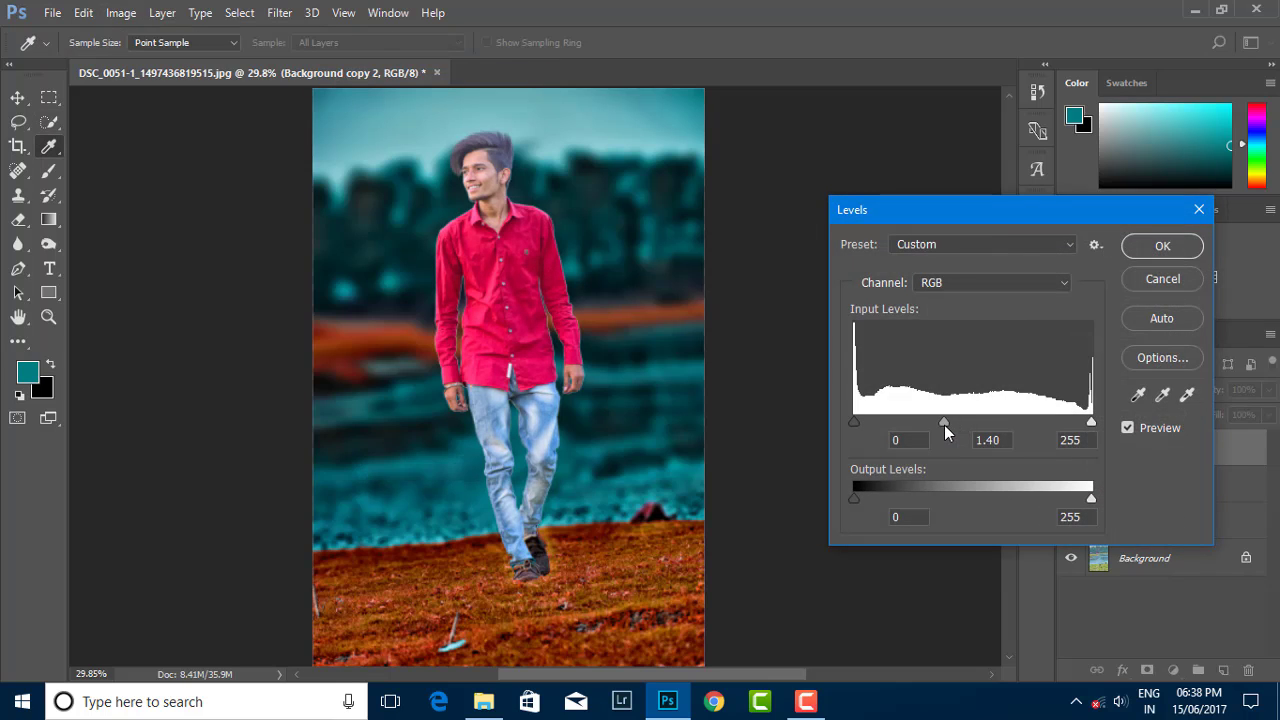
{"action": "left_click_drag", "start_coordinate": [854, 423], "coordinate": [865, 425]}
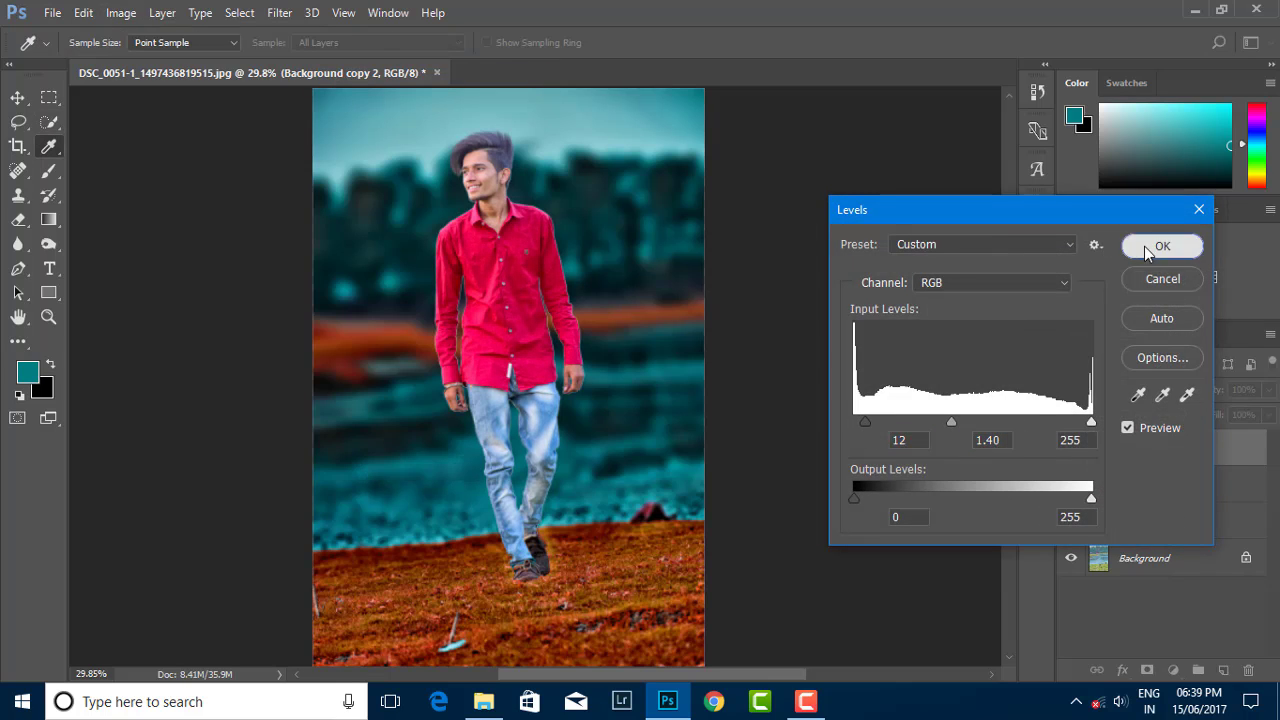
{"action": "left_click", "coordinate": [1162, 245]}
Step: Smooth Background copy 2 with a zero-detail Portraiture preset, then add a white layer mask
{"action": "left_click", "coordinate": [274, 13]}
{"action": "mouse_move", "coordinate": [310, 406]}
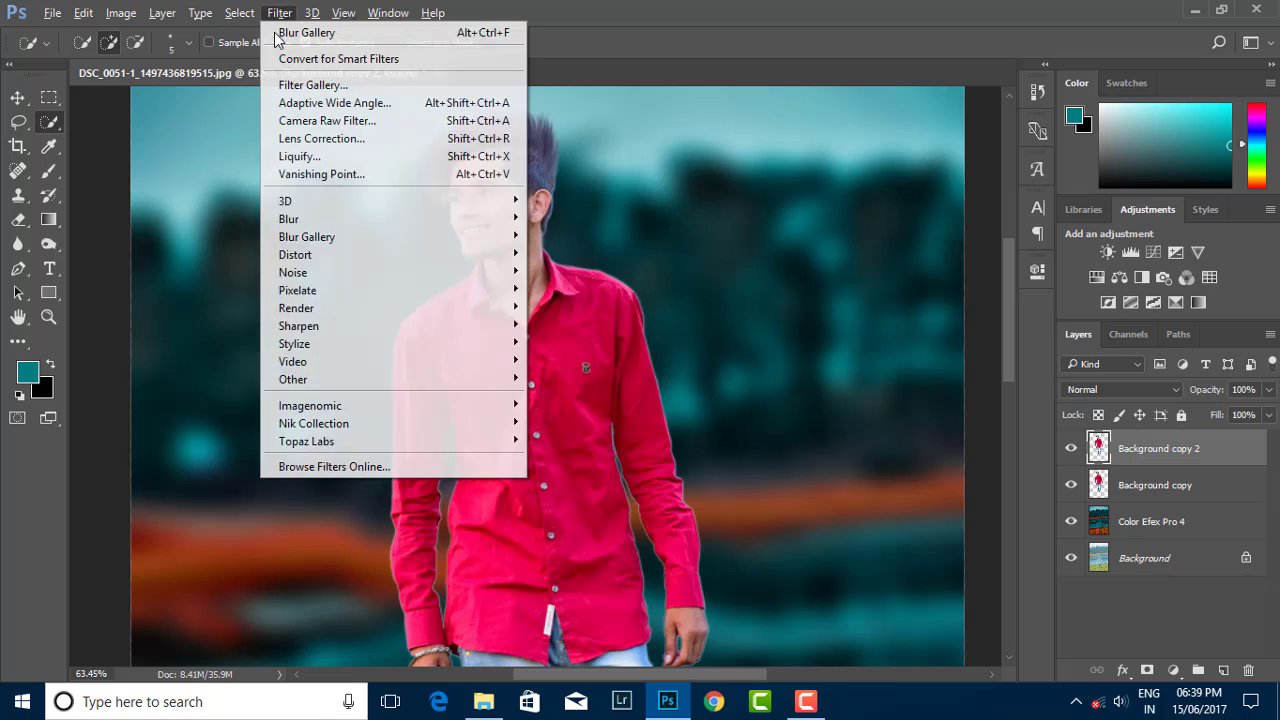
{"action": "left_click", "coordinate": [557, 421]}
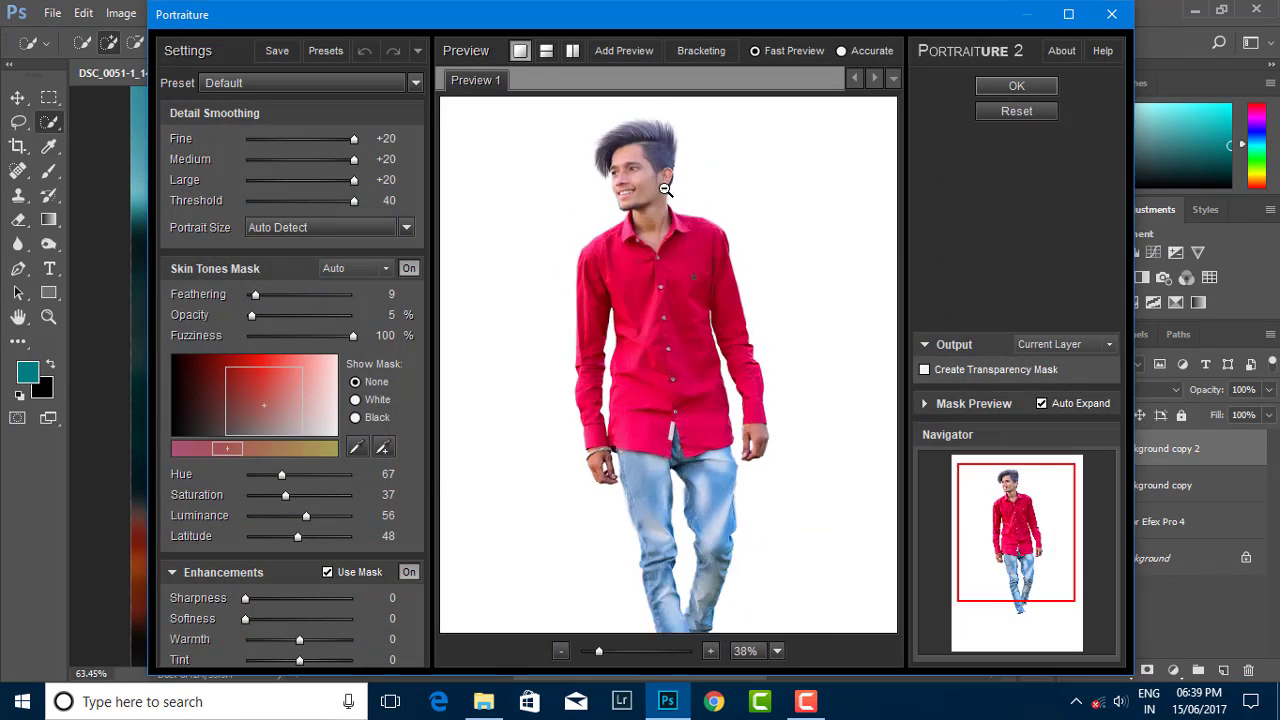
{"action": "left_click", "coordinate": [658, 250]}
{"action": "left_click_drag", "start_coordinate": [658, 250], "coordinate": [660, 375]}
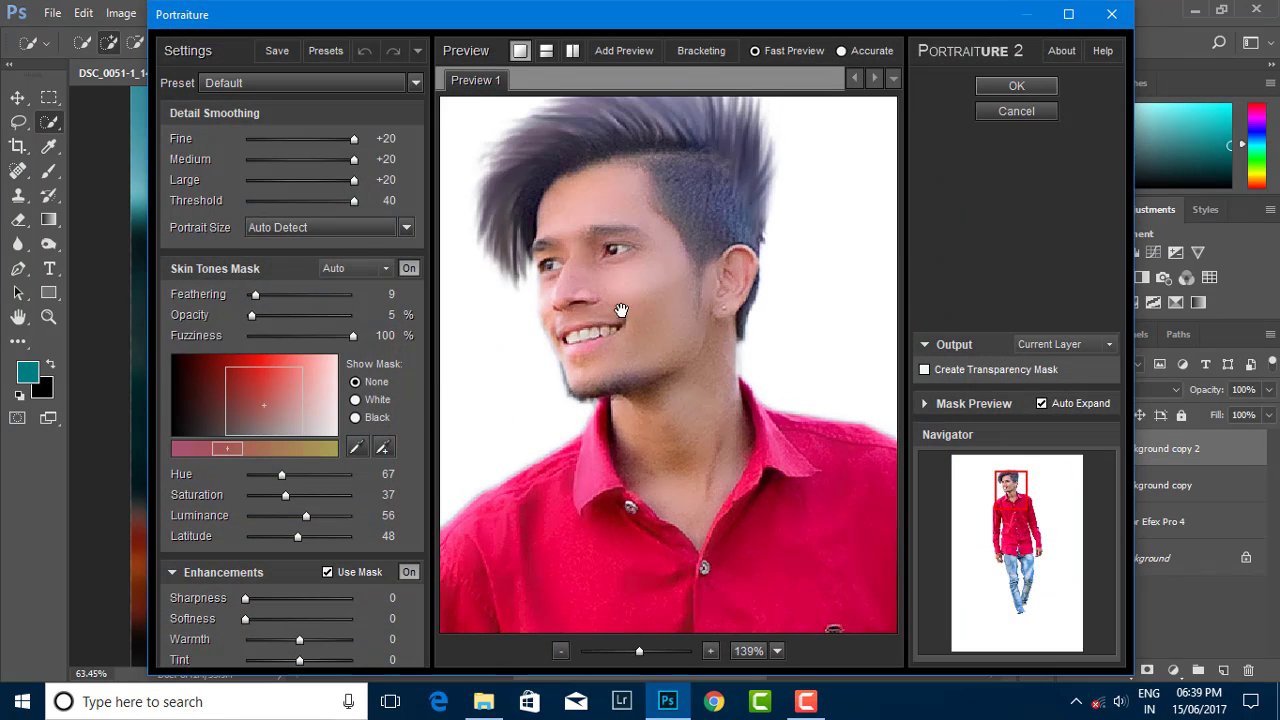
{"action": "left_click", "coordinate": [300, 83]}
{"action": "left_click", "coordinate": [240, 98]}
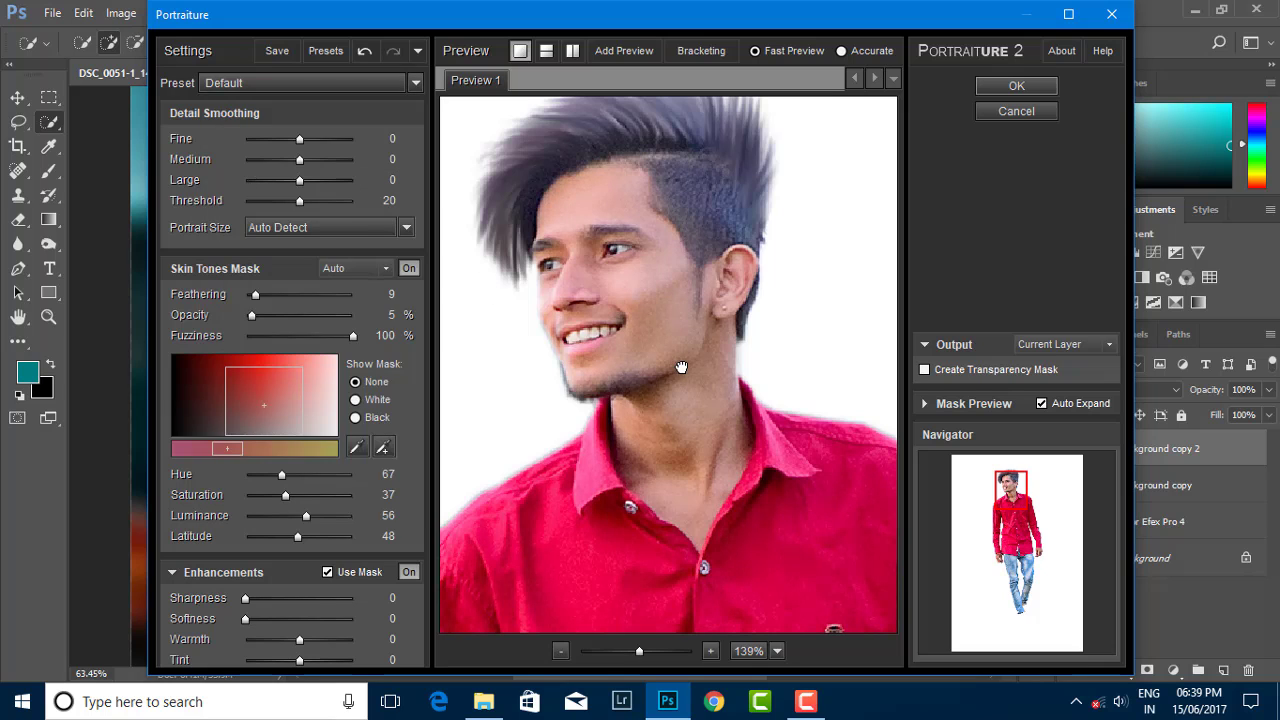
{"action": "left_click", "coordinate": [1016, 86]}
{"action": "left_click", "coordinate": [1147, 670]}
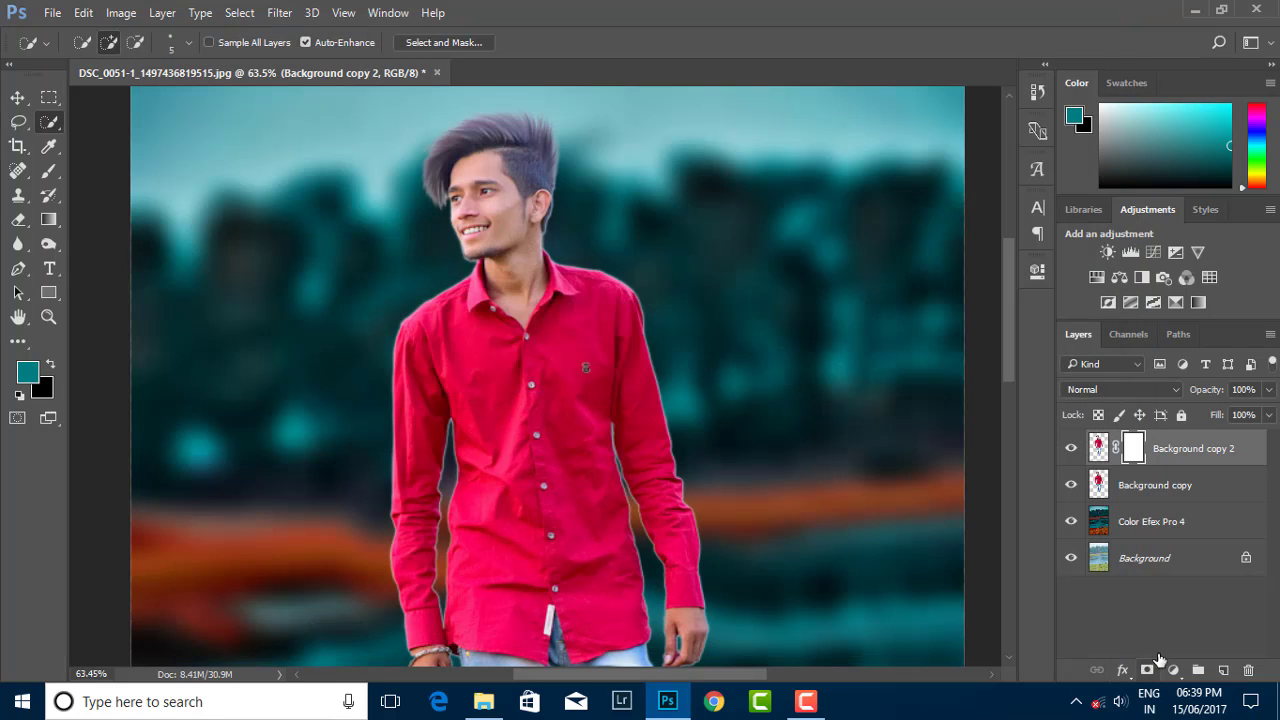
Step: Invert the mask to black and set the brush to 18 px at about 91% opacity
{"action": "key", "text": "ctrl+i"}
{"action": "scroll", "coordinate": [491, 120], "scroll_direction": "up", "scroll_amount": 3}
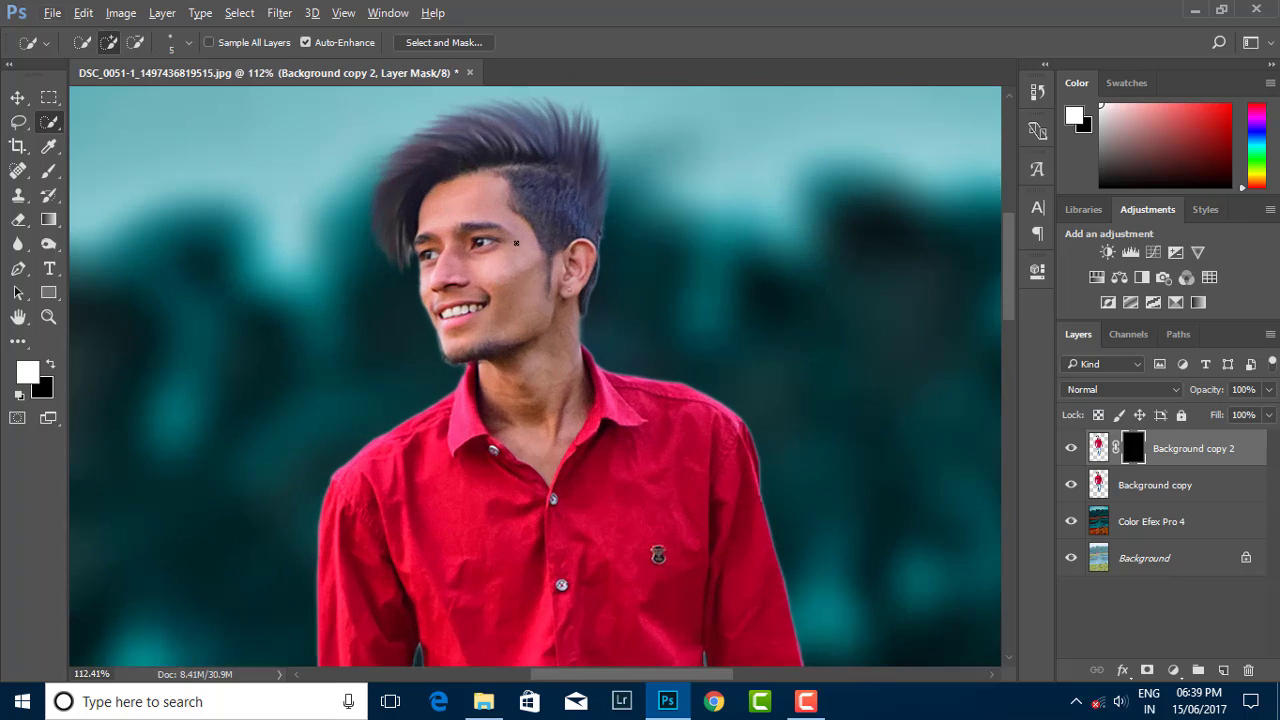
{"action": "left_click", "coordinate": [49, 170]}
{"action": "right_click", "coordinate": [571, 321]}
{"action": "mouse_move", "coordinate": [716, 343]}
{"action": "left_mouse_down"}
{"action": "mouse_move", "coordinate": [702, 343]}
{"action": "mouse_move", "coordinate": [692, 386]}
{"action": "left_mouse_up"}
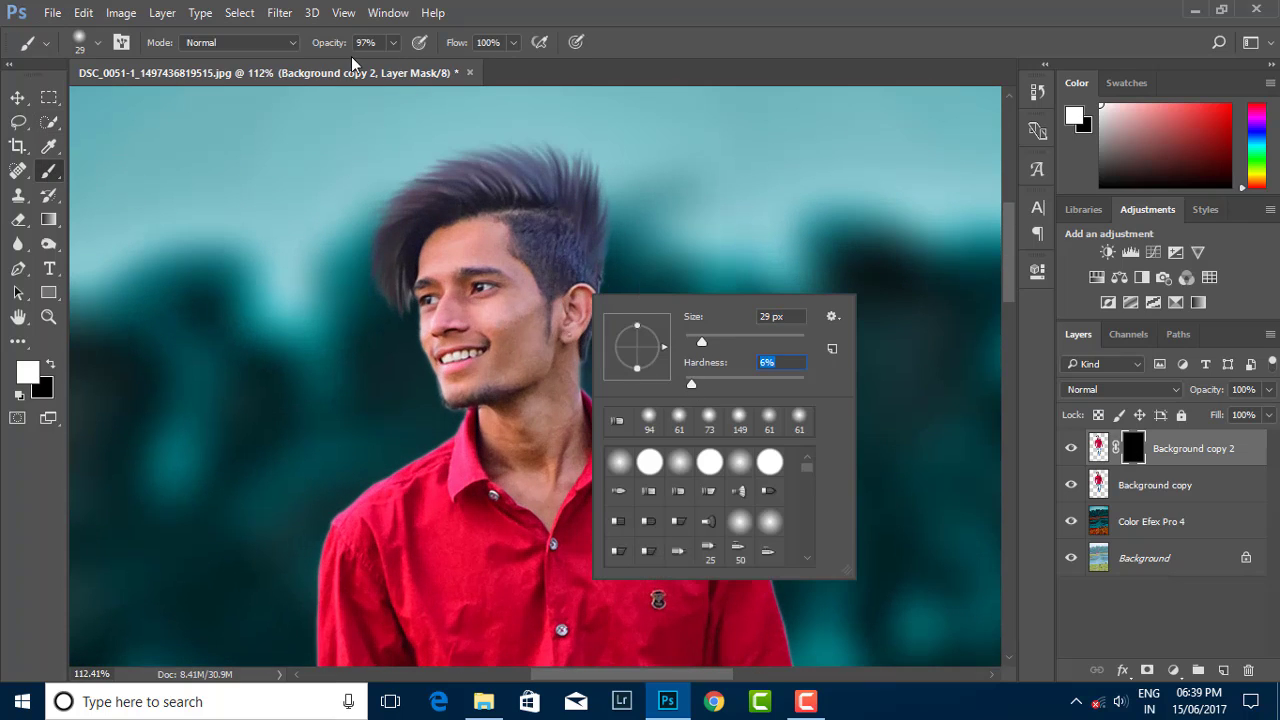
{"action": "left_click", "coordinate": [392, 42]}
{"action": "left_click_drag", "start_coordinate": [383, 65], "coordinate": [398, 66]}
{"action": "scroll", "coordinate": [466, 240], "scroll_direction": "up", "scroll_amount": 3}
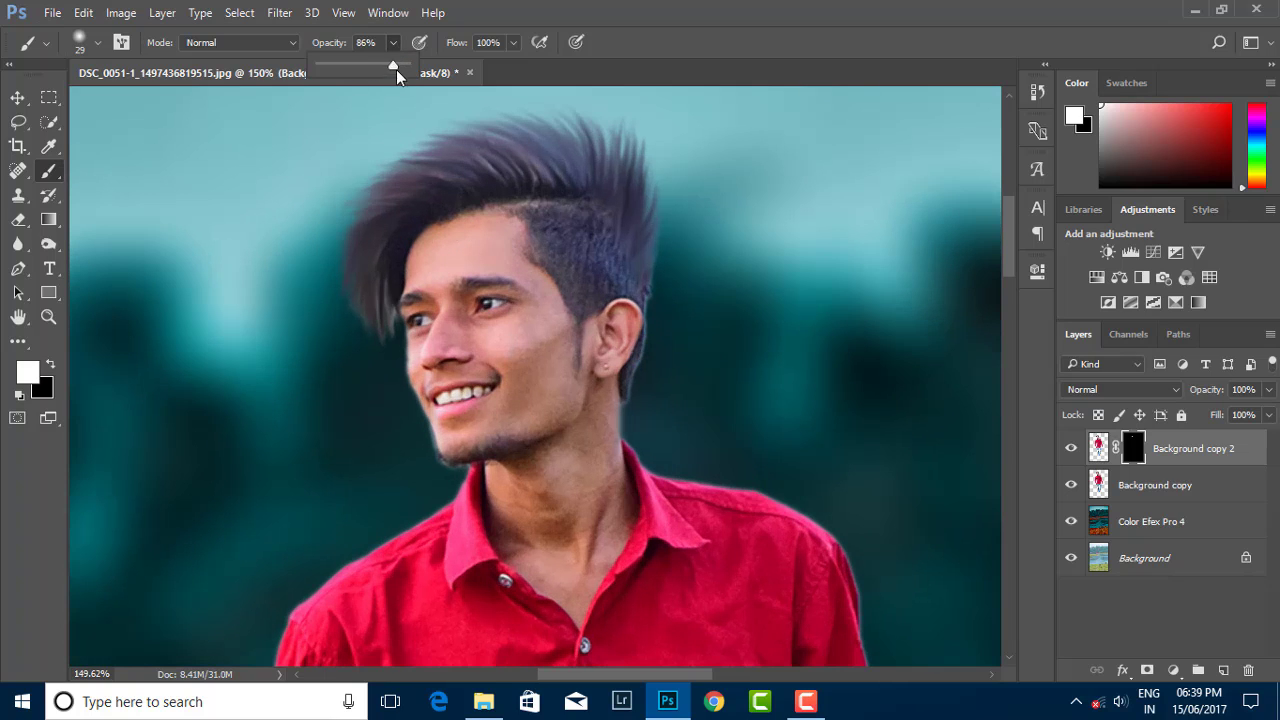
{"action": "right_click", "coordinate": [575, 185]}
{"action": "left_click", "coordinate": [689, 271]}
{"action": "left_click", "coordinate": [686, 233]}
{"action": "left_click", "coordinate": [540, 360]}
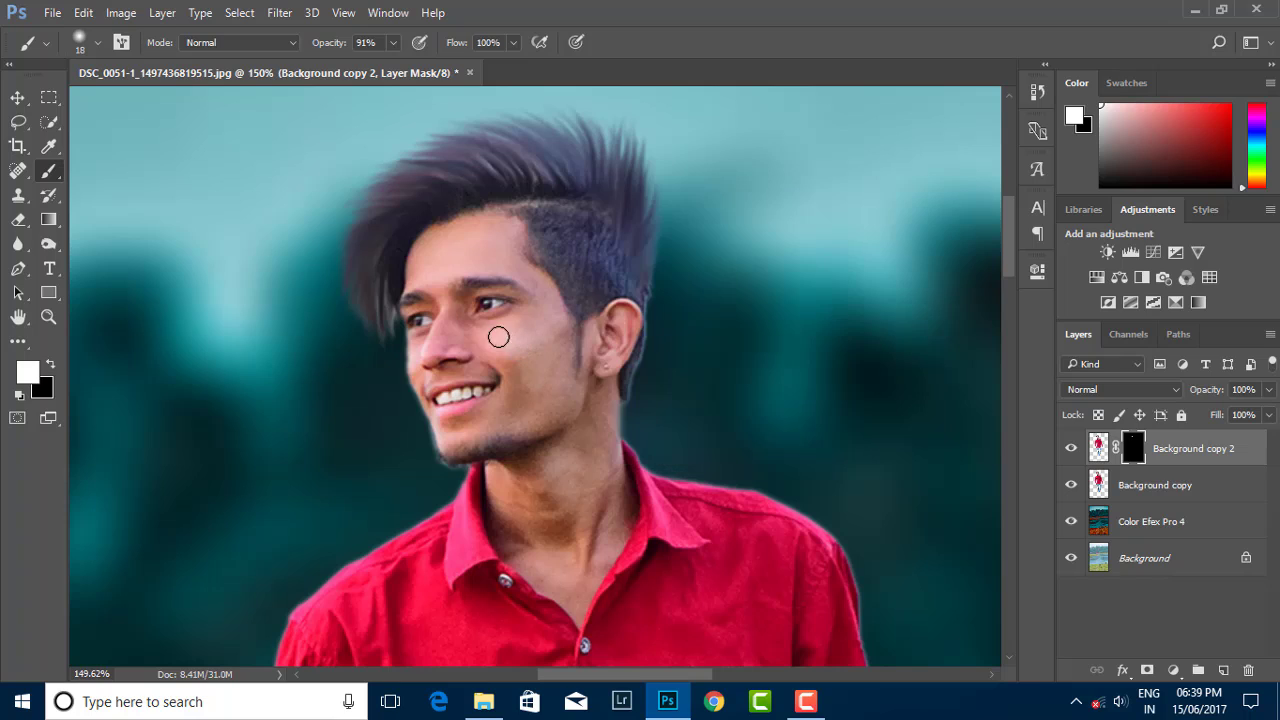
Step: Paint white over the cheek, forehead and nose to reveal the smoothing
{"action": "mouse_move", "coordinate": [500, 334]}
{"action": "left_mouse_down"}
{"action": "mouse_move", "coordinate": [516, 264]}
{"action": "mouse_move", "coordinate": [443, 229]}
{"action": "left_mouse_up"}
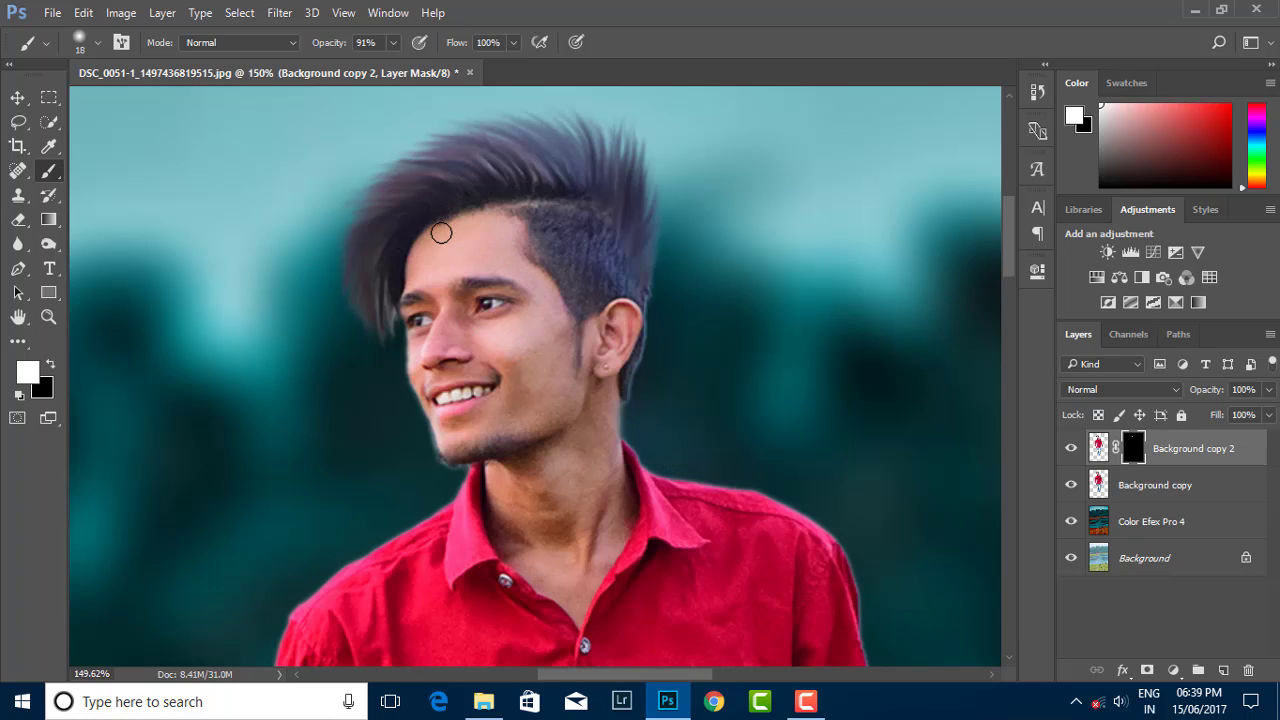
{"action": "mouse_move", "coordinate": [555, 320]}
{"action": "left_mouse_down"}
{"action": "mouse_move", "coordinate": [432, 363]}
{"action": "mouse_move", "coordinate": [423, 334]}
{"action": "mouse_move", "coordinate": [537, 343]}
{"action": "mouse_move", "coordinate": [470, 424]}
{"action": "mouse_move", "coordinate": [443, 423]}
{"action": "mouse_move", "coordinate": [523, 377]}
{"action": "mouse_move", "coordinate": [434, 377]}
{"action": "mouse_move", "coordinate": [449, 331]}
{"action": "mouse_move", "coordinate": [505, 305]}
{"action": "mouse_move", "coordinate": [435, 300]}
{"action": "mouse_move", "coordinate": [448, 275]}
{"action": "mouse_move", "coordinate": [560, 346]}
{"action": "mouse_move", "coordinate": [590, 324]}
{"action": "mouse_move", "coordinate": [497, 423]}
{"action": "mouse_move", "coordinate": [530, 365]}
{"action": "mouse_move", "coordinate": [500, 414]}
{"action": "mouse_move", "coordinate": [577, 386]}
{"action": "mouse_move", "coordinate": [580, 451]}
{"action": "mouse_move", "coordinate": [612, 510]}
{"action": "mouse_move", "coordinate": [571, 491]}
{"action": "mouse_move", "coordinate": [517, 506]}
{"action": "mouse_move", "coordinate": [497, 466]}
{"action": "mouse_move", "coordinate": [566, 509]}
{"action": "left_mouse_up"}
{"action": "scroll", "coordinate": [507, 392], "scroll_direction": "down", "scroll_amount": 5}
{"action": "scroll", "coordinate": [507, 392], "scroll_direction": "down", "scroll_amount": 2}
{"action": "scroll", "coordinate": [480, 420], "scroll_direction": "down", "scroll_amount": 1}
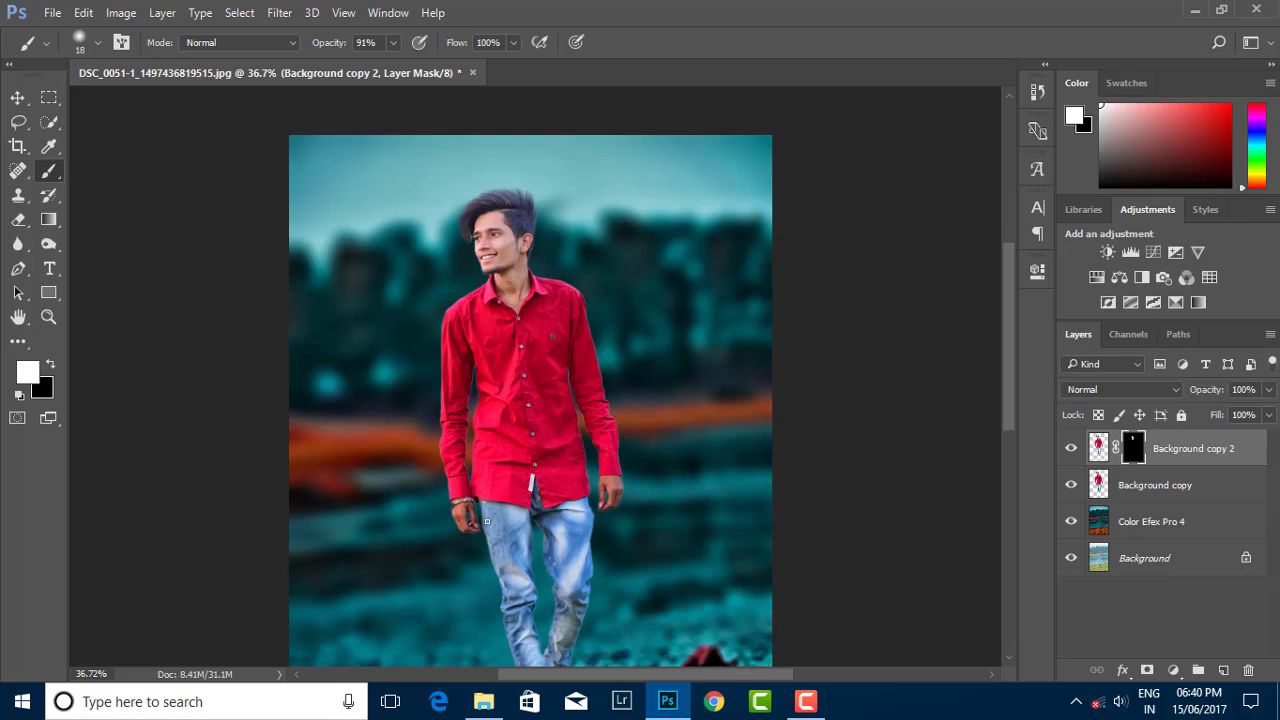
{"action": "scroll", "coordinate": [444, 450], "scroll_direction": "up", "scroll_amount": 2}
{"action": "scroll", "coordinate": [444, 445], "scroll_direction": "up", "scroll_amount": 3}
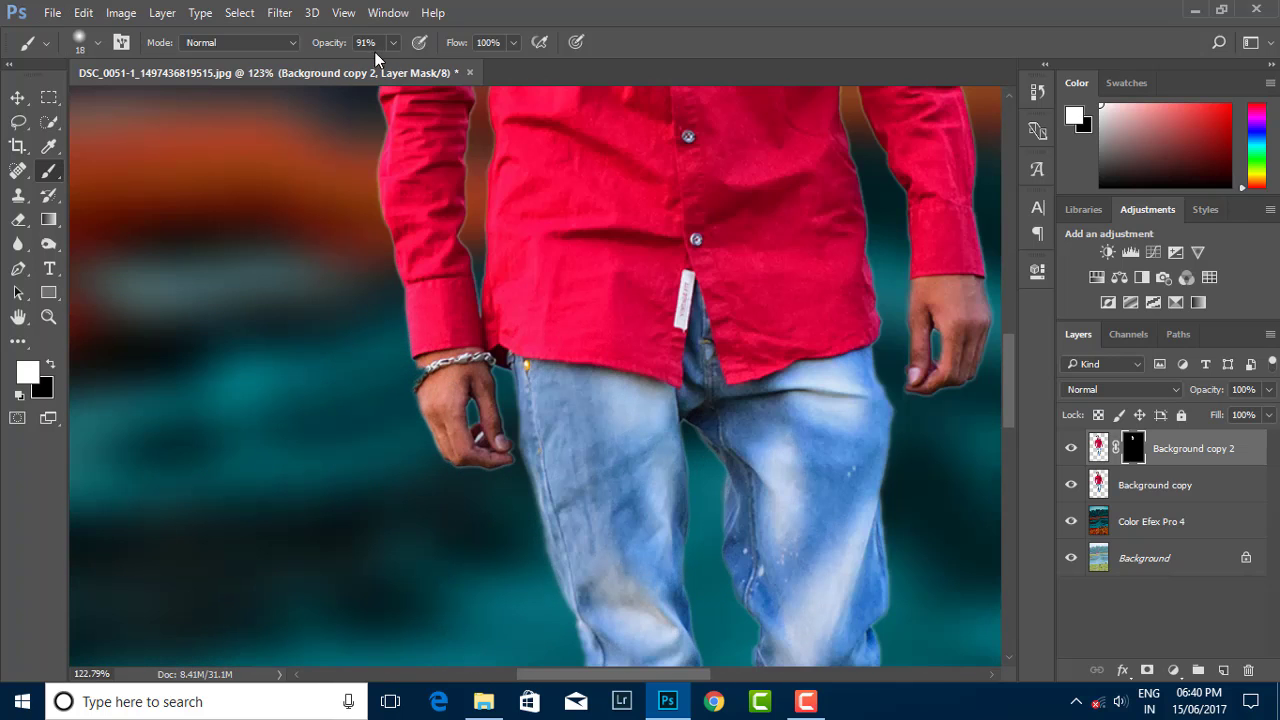
Step: At 100% brush opacity, paint the smoothing over the wrist, bracelet and hand outline
{"action": "left_click_drag", "start_coordinate": [393, 42], "coordinate": [400, 65]}
{"action": "left_click", "coordinate": [442, 402]}
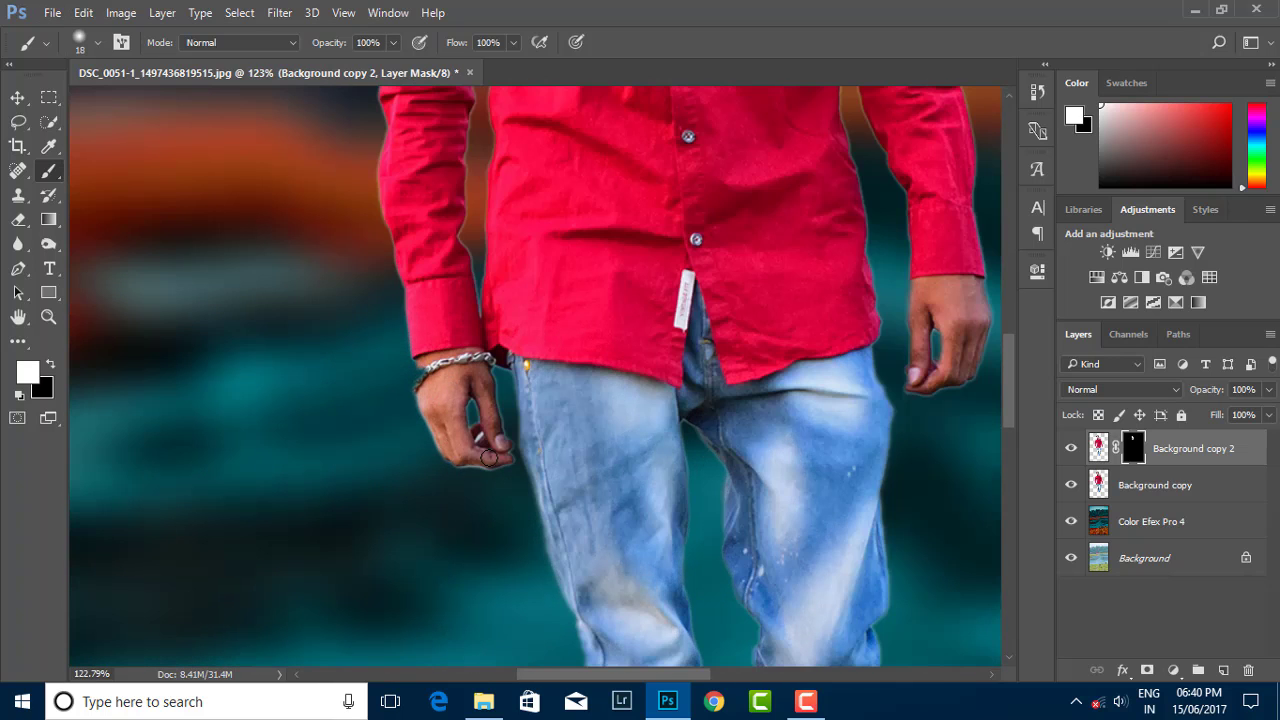
{"action": "left_click_drag", "start_coordinate": [435, 382], "coordinate": [474, 358]}
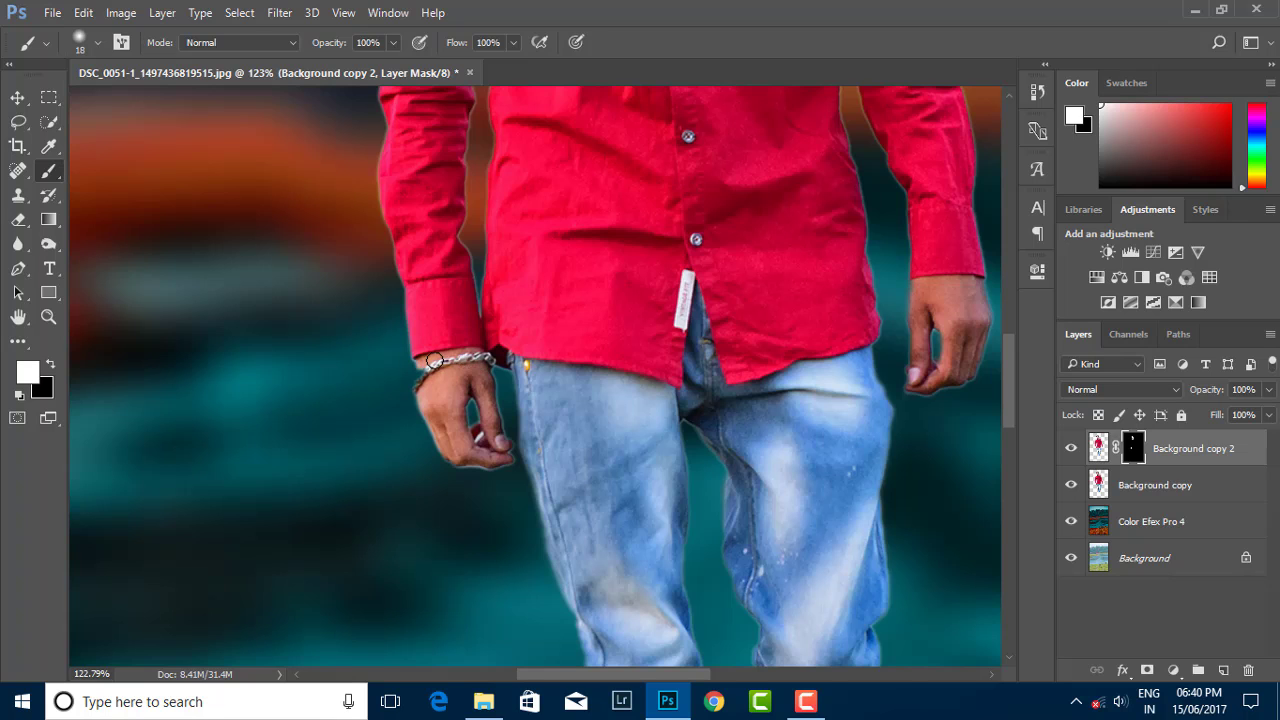
{"action": "scroll", "coordinate": [433, 360], "scroll_direction": "down", "scroll_amount": 5}
{"action": "scroll", "coordinate": [634, 349], "scroll_direction": "up", "scroll_amount": 4}
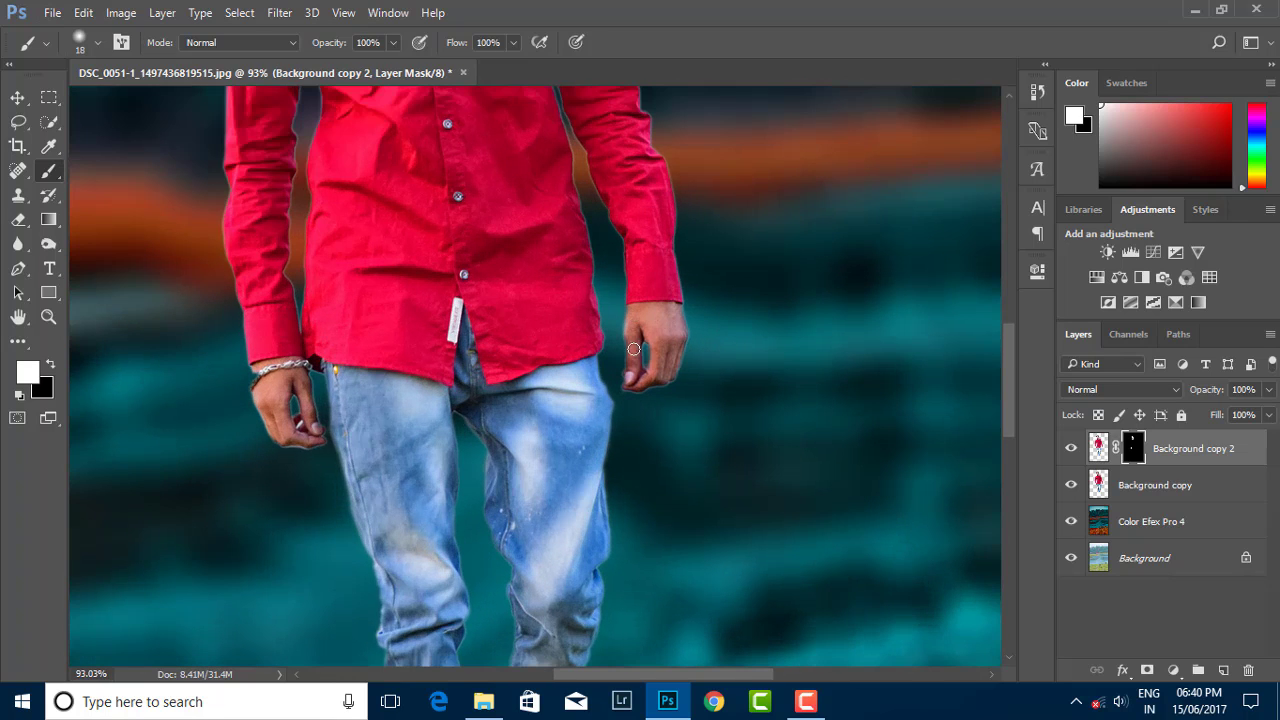
{"action": "mouse_move", "coordinate": [634, 349]}
{"action": "left_mouse_down"}
{"action": "mouse_move", "coordinate": [630, 388]}
{"action": "mouse_move", "coordinate": [673, 334]}
{"action": "left_mouse_up"}
{"action": "scroll", "coordinate": [637, 335], "scroll_direction": "down", "scroll_amount": 3}
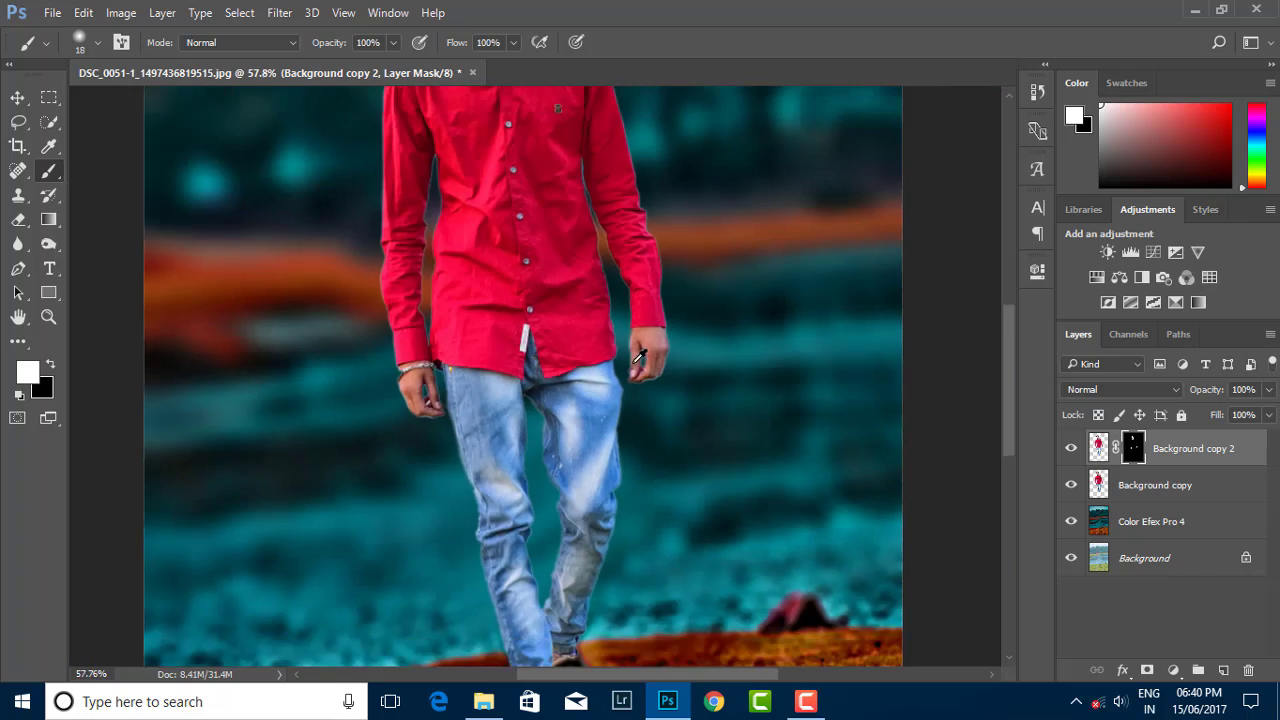
{"action": "scroll", "coordinate": [620, 337], "scroll_direction": "down", "scroll_amount": 2}
{"action": "scroll", "coordinate": [600, 337], "scroll_direction": "down", "scroll_amount": 1}
{"action": "scroll", "coordinate": [600, 337], "scroll_direction": "down", "scroll_amount": 1}
Step: Brighten the Background copy layer's midtones with a Curves point
{"action": "left_click", "coordinate": [1120, 484]}
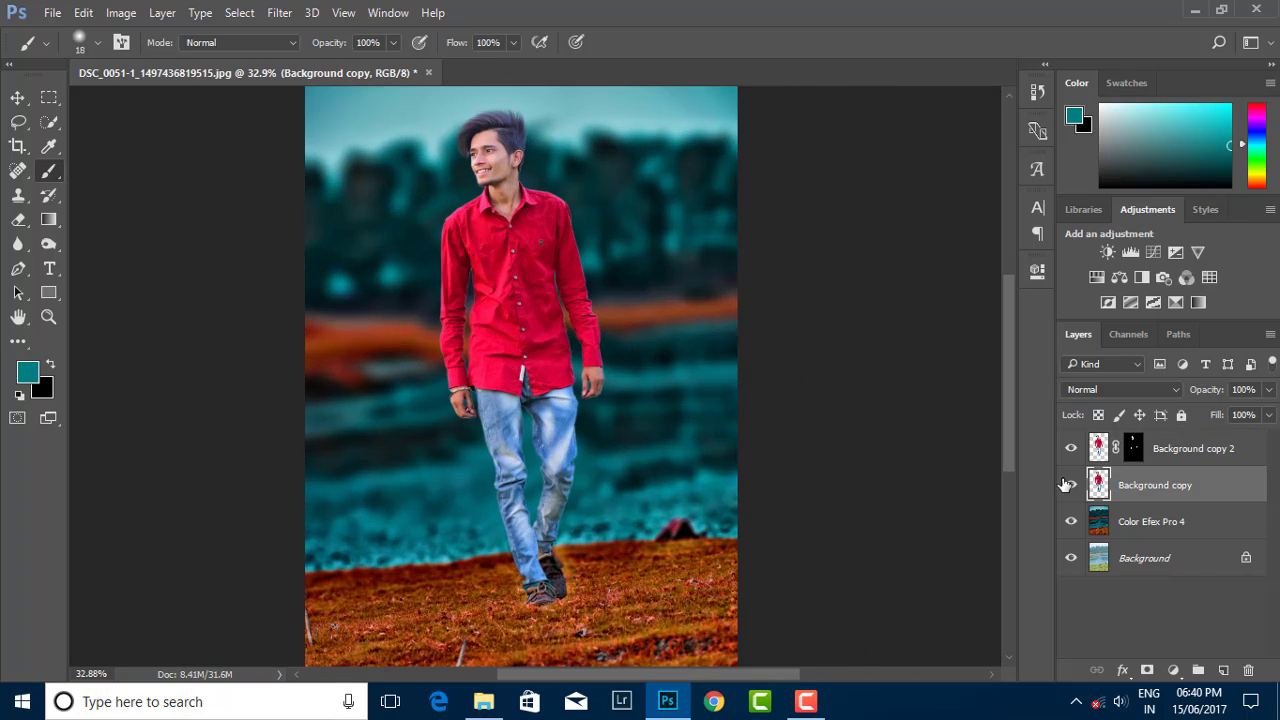
{"action": "left_click", "coordinate": [121, 12]}
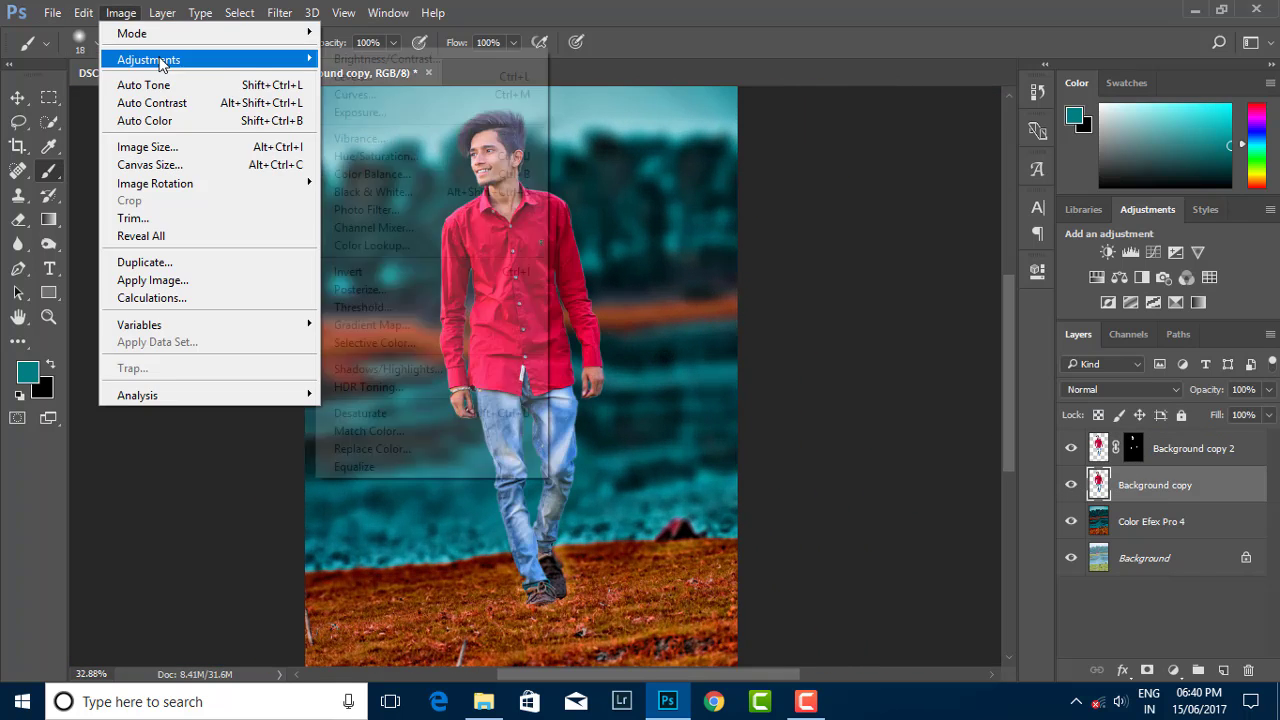
{"action": "left_click", "coordinate": [380, 94]}
{"action": "mouse_move", "coordinate": [774, 116]}
{"action": "left_mouse_down"}
{"action": "mouse_move", "coordinate": [1093, 135]}
{"action": "mouse_move", "coordinate": [1154, 116]}
{"action": "left_mouse_up"}
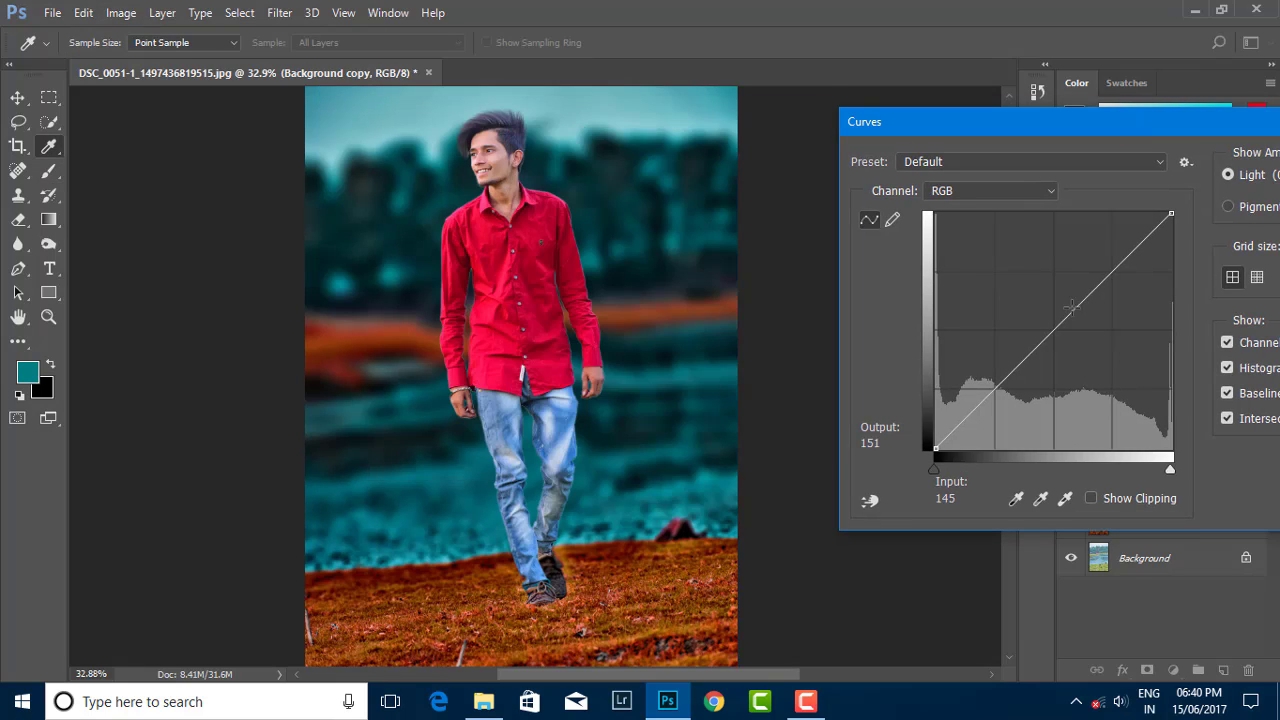
{"action": "left_click_drag", "start_coordinate": [1064, 321], "coordinate": [1070, 301]}
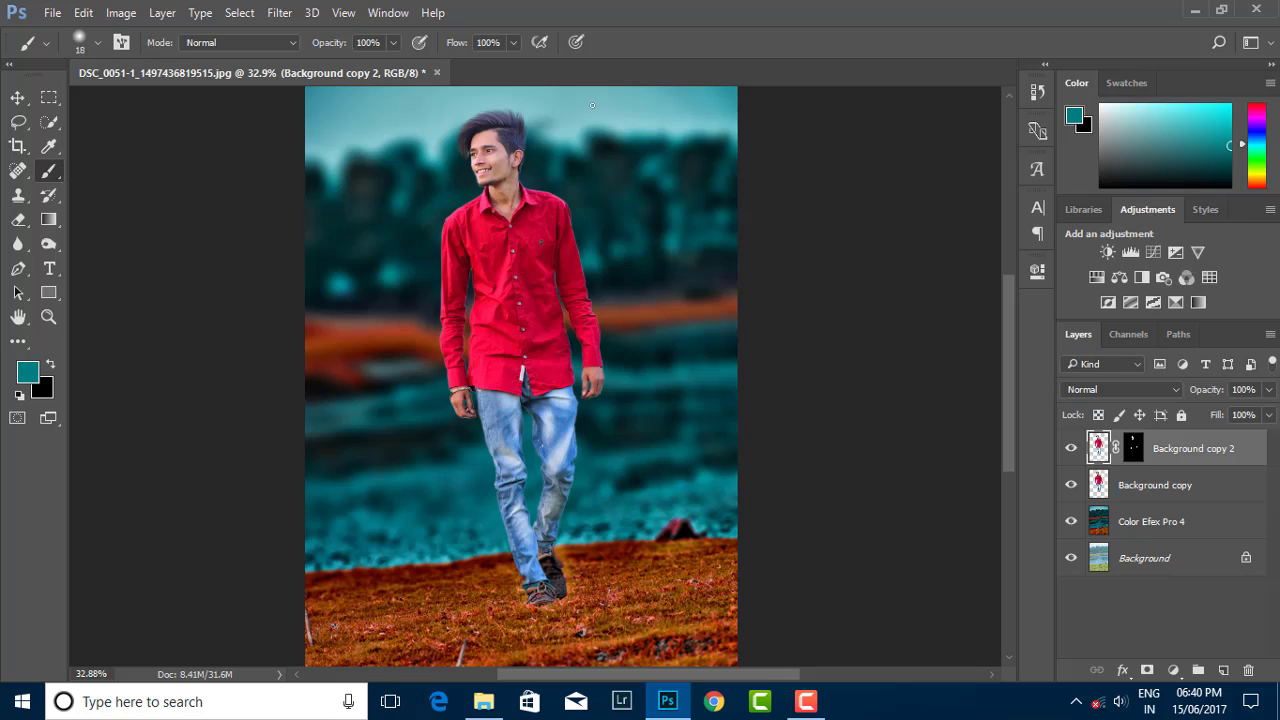
Step: Lift Background copy 2's midtones with Curves from input 126 to output 147
{"action": "left_click", "coordinate": [121, 12]}
{"action": "left_click", "coordinate": [380, 92]}
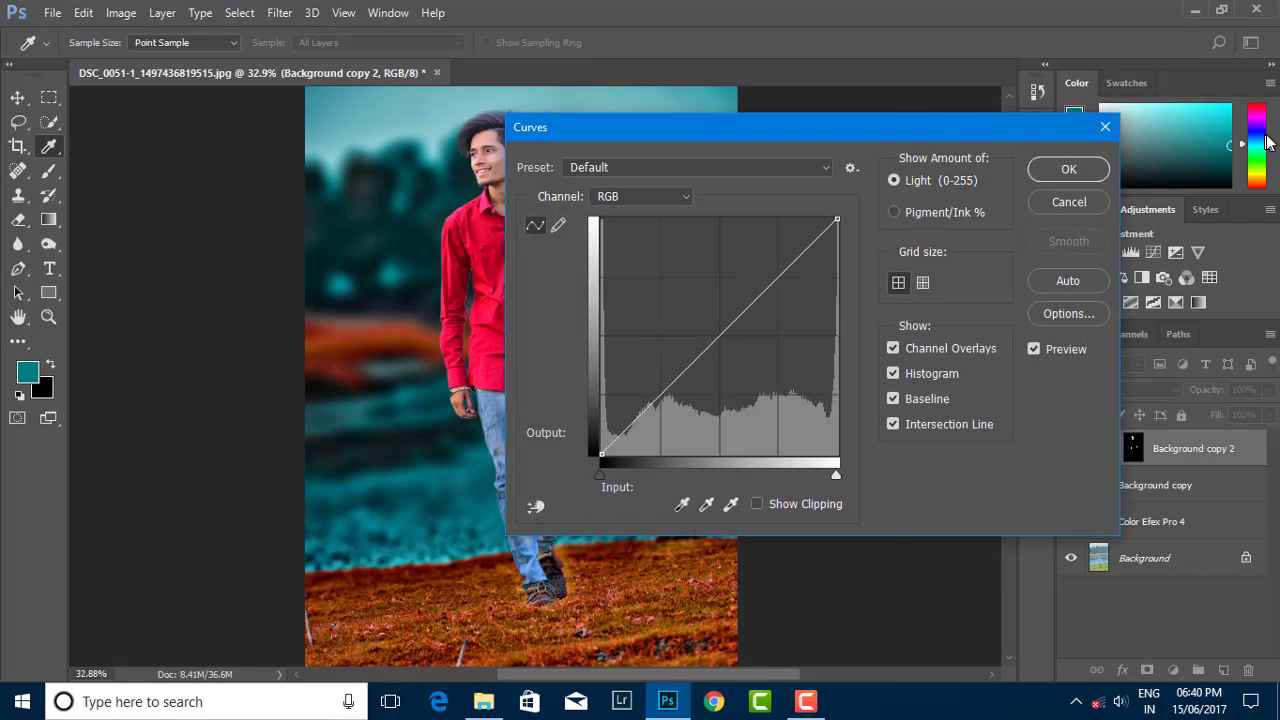
{"action": "left_click_drag", "start_coordinate": [1113, 330], "coordinate": [1114, 306]}
Step: Fine-tune the midtone curve point and apply the Curves adjustment
{"action": "left_click_drag", "start_coordinate": [1150, 123], "coordinate": [883, 133]}
{"action": "left_click", "coordinate": [1190, 175]}
{"action": "key", "text": "b"}
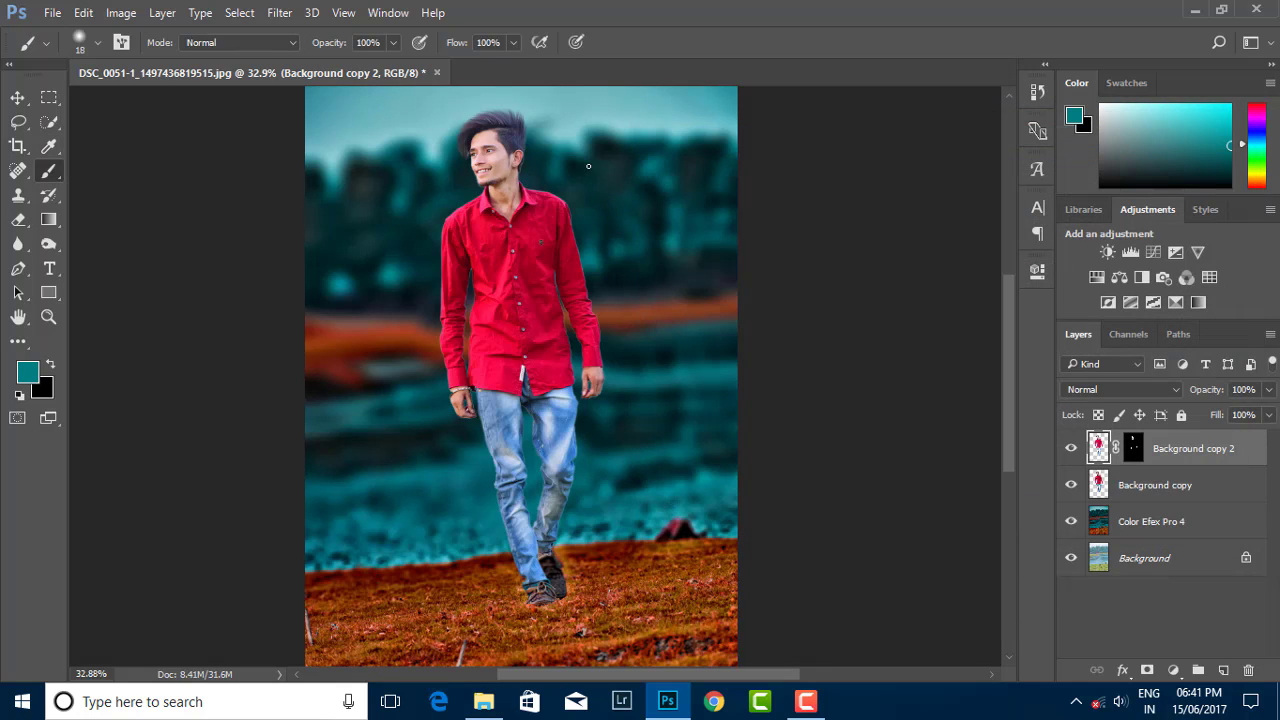
Step: Merge all visible layers into a single Background layer with Merge Visible
{"action": "scroll", "coordinate": [541, 299], "scroll_direction": "up", "scroll_amount": 1}
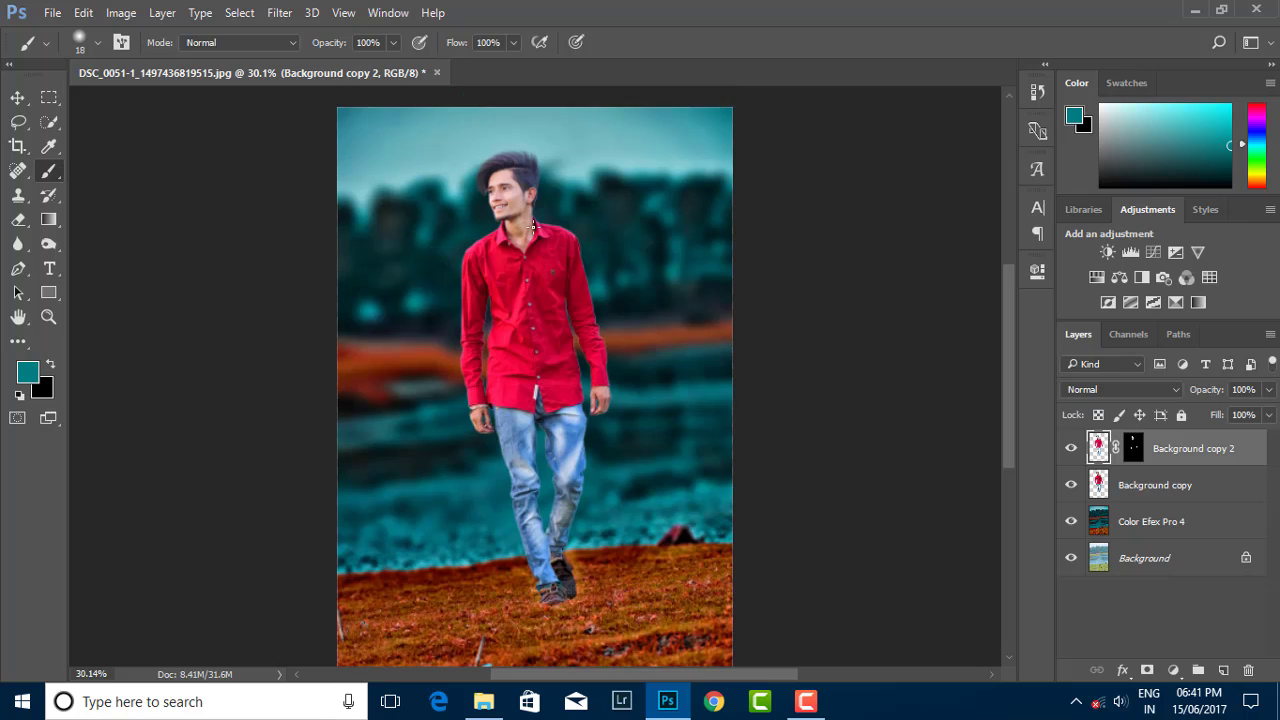
{"action": "scroll", "coordinate": [535, 250], "scroll_direction": "up", "scroll_amount": 1}
{"action": "scroll", "coordinate": [533, 221], "scroll_direction": "up", "scroll_amount": 1}
{"action": "scroll", "coordinate": [600, 240], "scroll_direction": "up", "scroll_amount": 1}
{"action": "scroll", "coordinate": [645, 255], "scroll_direction": "down", "scroll_amount": 3}
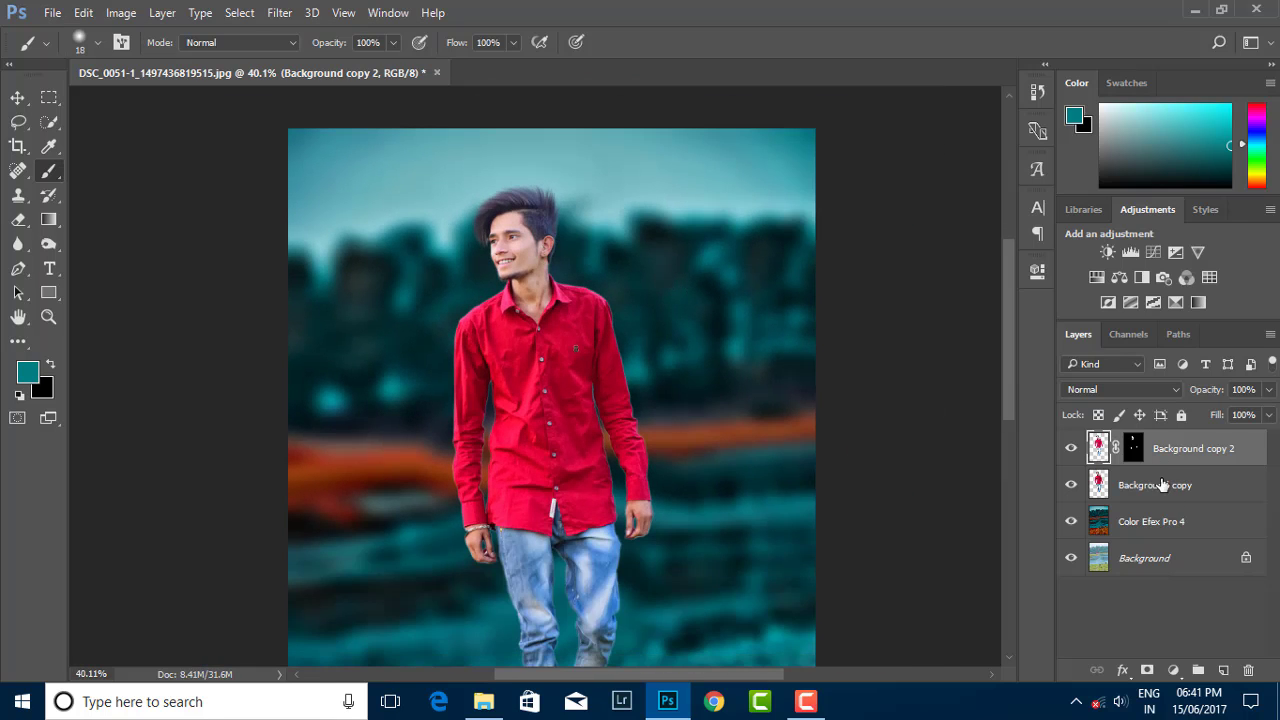
{"action": "right_click", "coordinate": [1195, 450]}
{"action": "left_click", "coordinate": [870, 651]}
Step: Run a filter from the Filter menu on the merged image
{"action": "scroll", "coordinate": [540, 380], "scroll_direction": "down", "scroll_amount": 1}
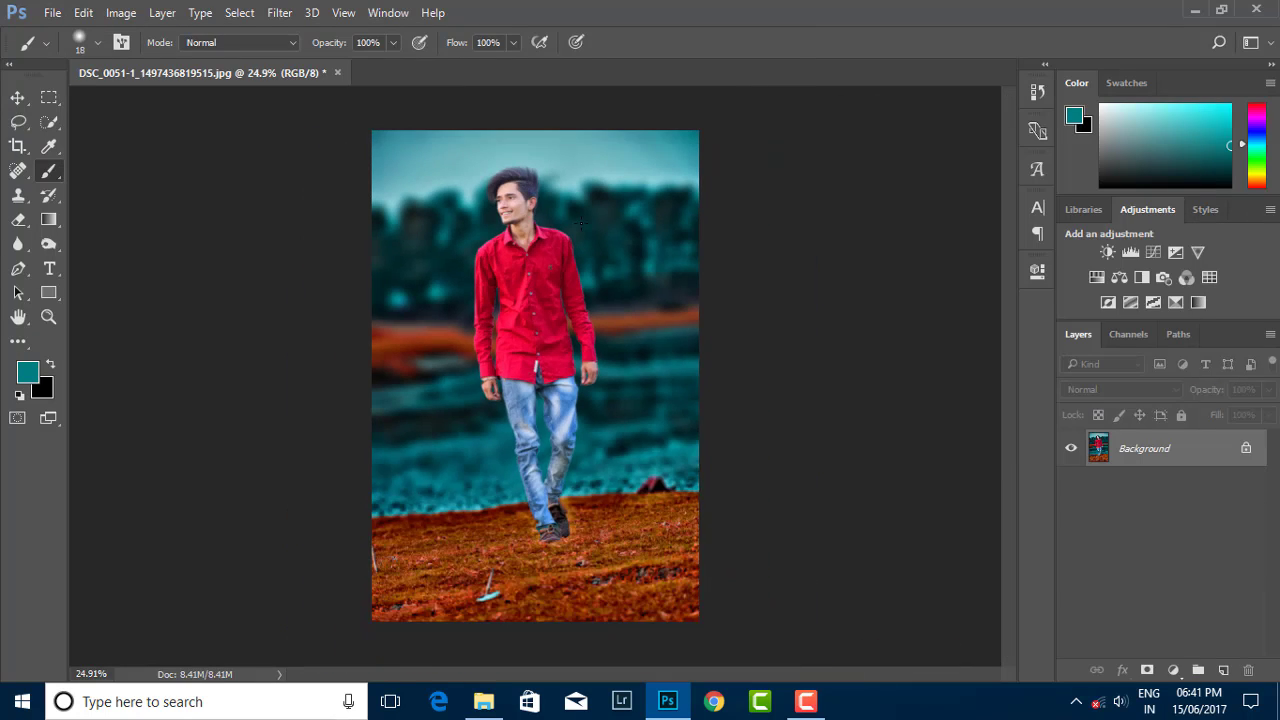
{"action": "scroll", "coordinate": [540, 380], "scroll_direction": "up", "scroll_amount": 1}
{"action": "left_click", "coordinate": [282, 12]}
{"action": "left_click", "coordinate": [330, 119]}
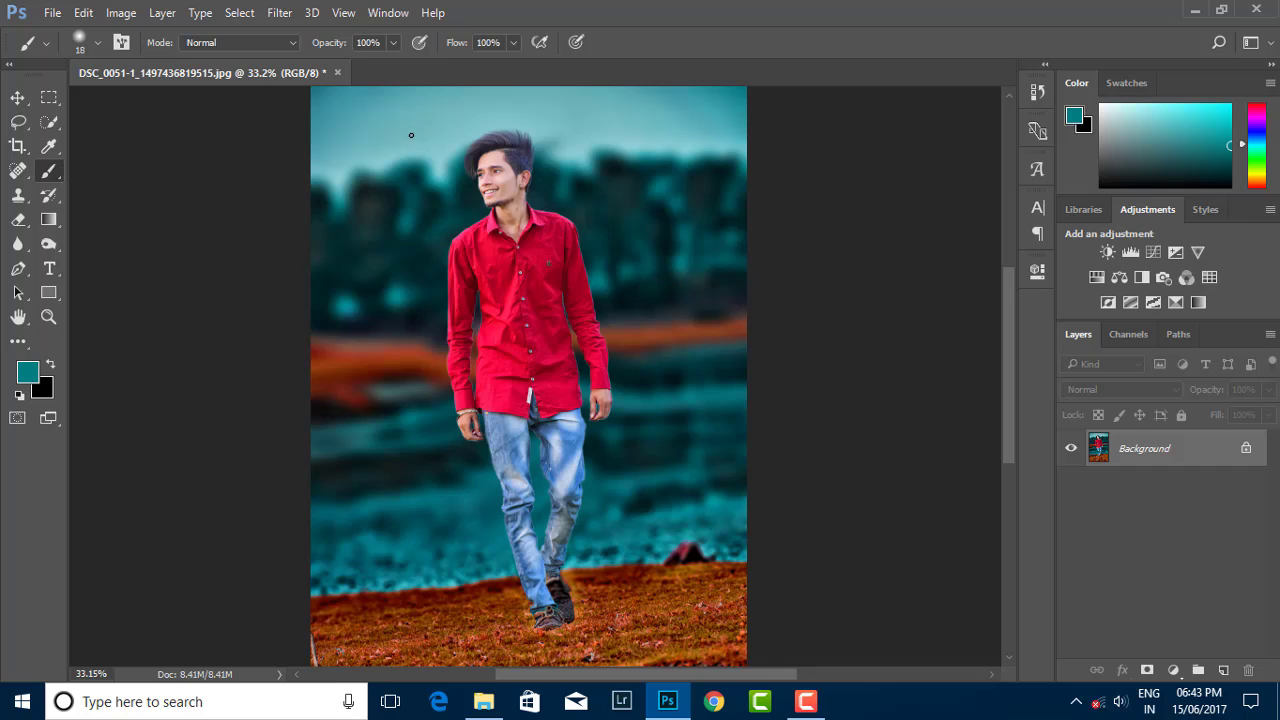
Step: Grade the background in Camera Raw with Blacks +49 and Clarity +24
{"action": "left_click", "coordinate": [281, 13]}
{"action": "left_click", "coordinate": [318, 121]}
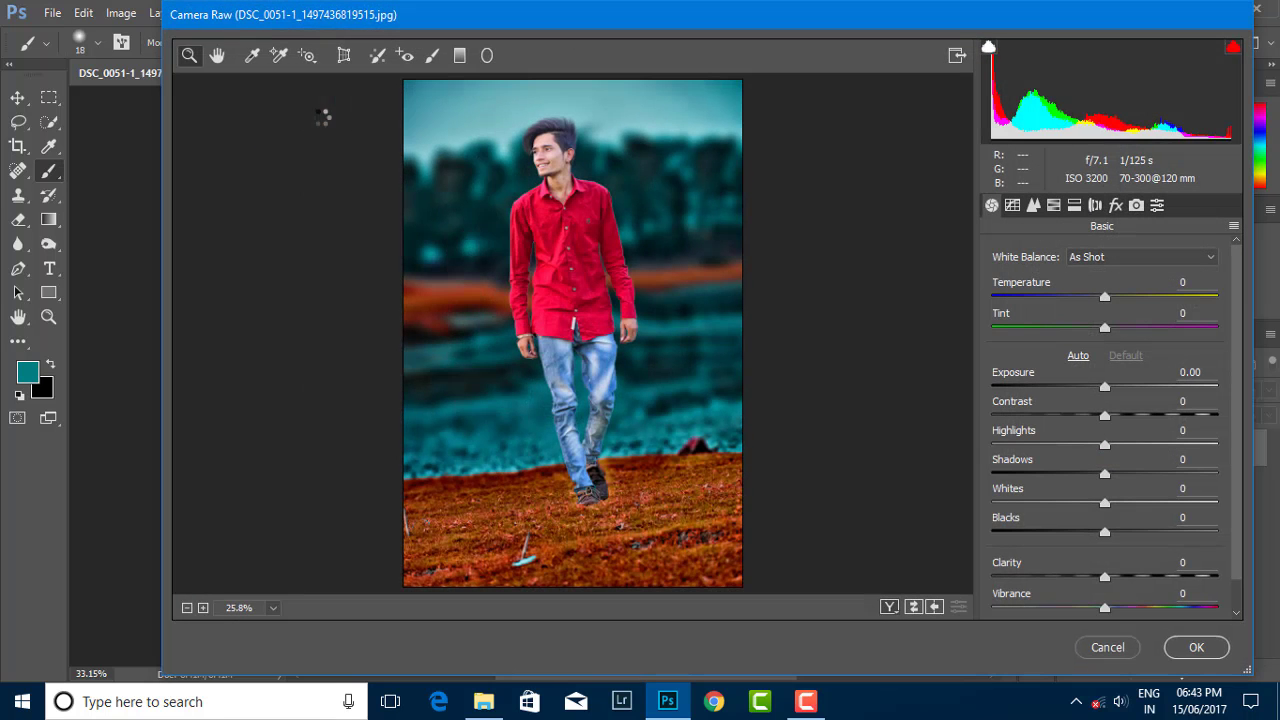
{"action": "mouse_move", "coordinate": [1104, 531]}
{"action": "left_mouse_down"}
{"action": "mouse_move", "coordinate": [1176, 541]}
{"action": "mouse_move", "coordinate": [1160, 541]}
{"action": "left_mouse_up"}
{"action": "mouse_move", "coordinate": [1104, 577]}
{"action": "left_mouse_down"}
{"action": "mouse_move", "coordinate": [1152, 578]}
{"action": "mouse_move", "coordinate": [1133, 578]}
{"action": "left_mouse_up"}
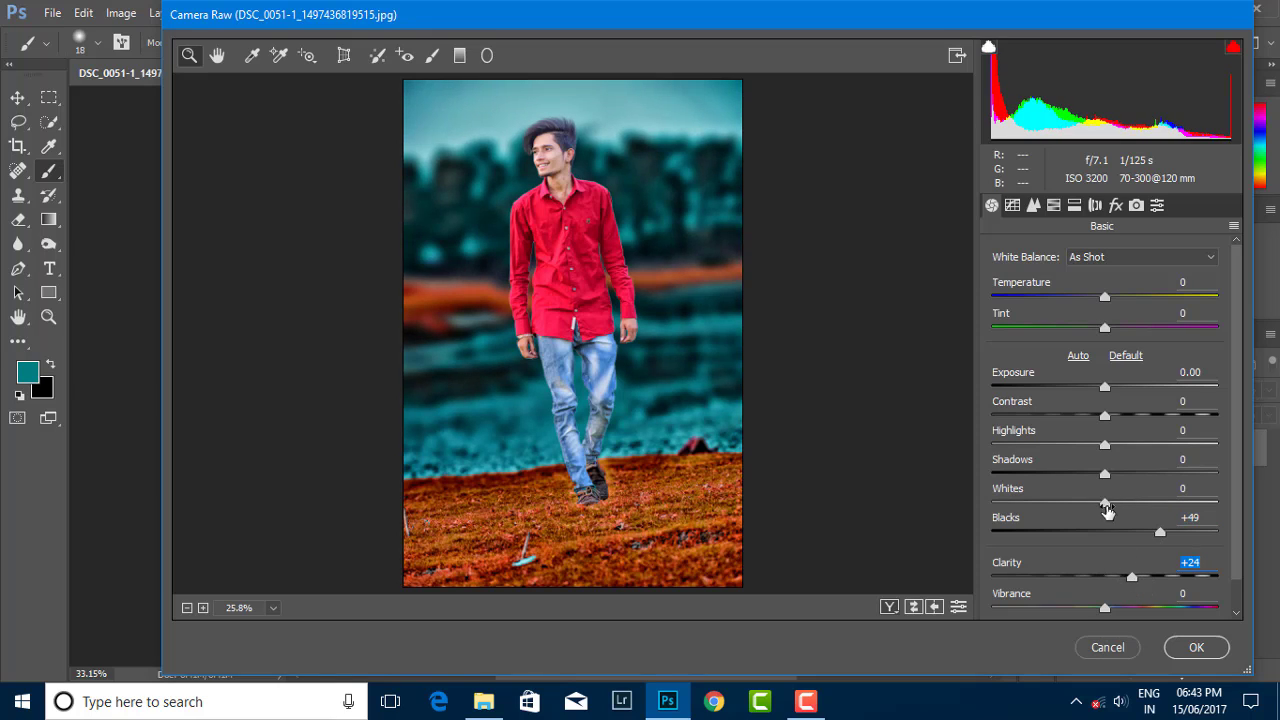
{"action": "left_click_drag", "start_coordinate": [1106, 478], "coordinate": [1160, 476]}
{"action": "left_click", "coordinate": [1196, 647]}
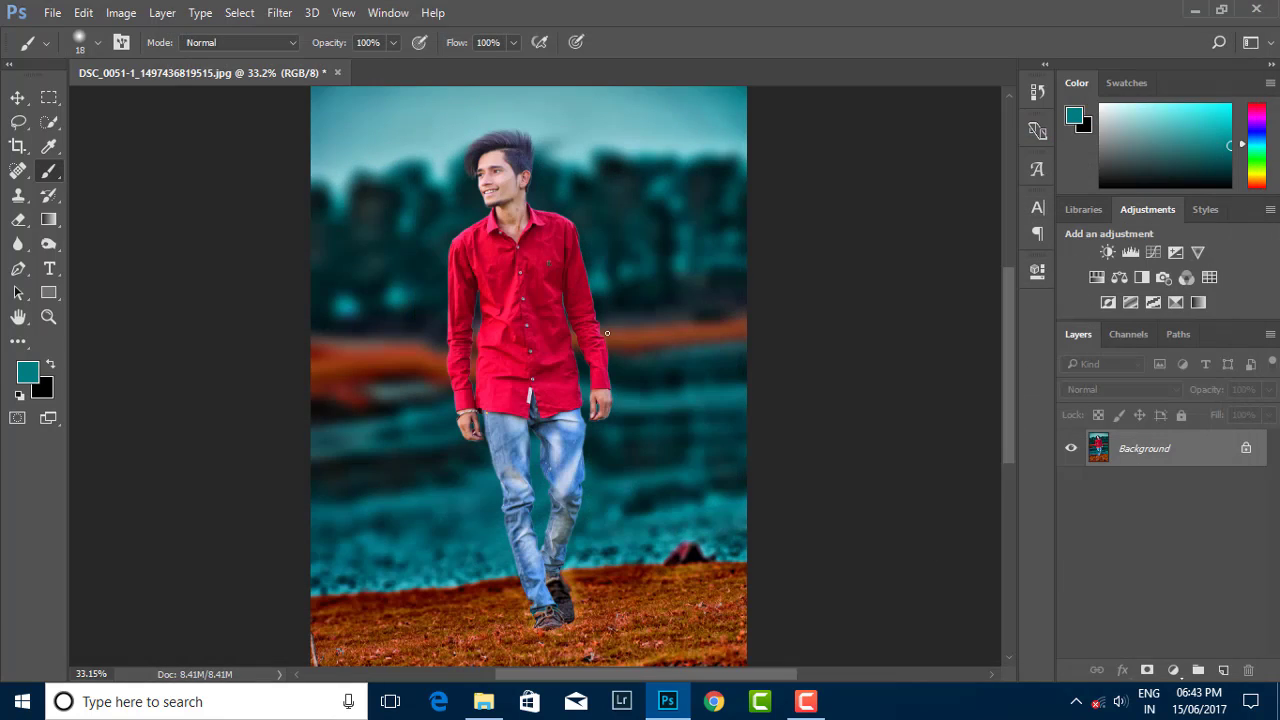
Step: Merge Background copy with the man's other cut-out layer into Background copy 2
{"action": "left_click", "coordinate": [1132, 493], "text": "ctrl"}
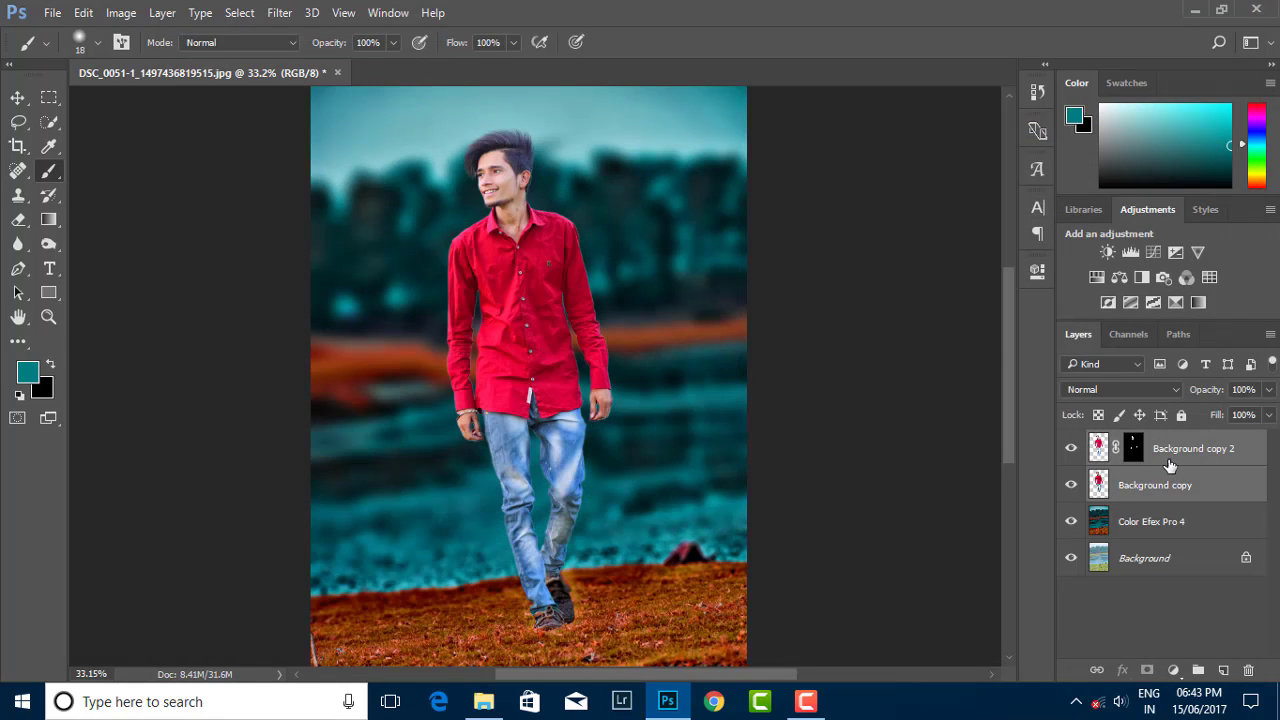
{"action": "key", "text": "ctrl+e"}
{"action": "left_click", "coordinate": [1072, 521]}
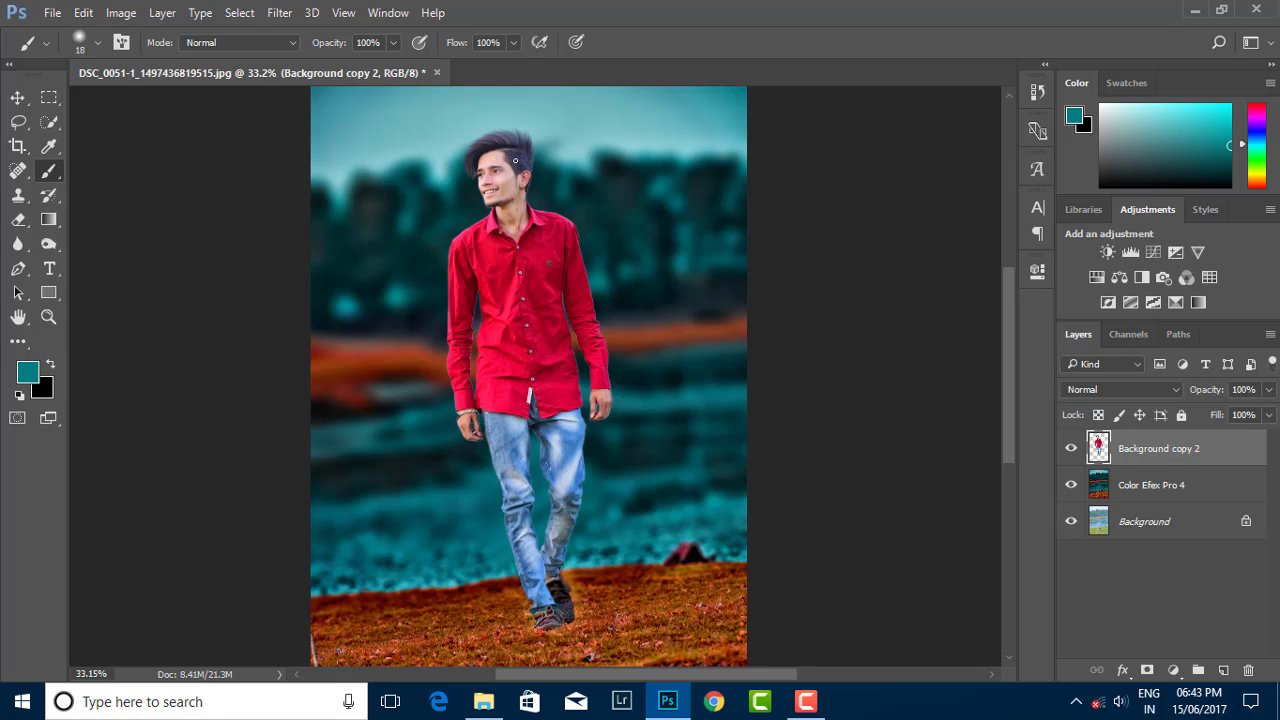
Step: Give the cut-out man Clarity +39, Contrast +6 and Blacks -10 in Camera Raw, testing noise reduction
{"action": "left_click", "coordinate": [279, 12]}
{"action": "left_click", "coordinate": [312, 125]}
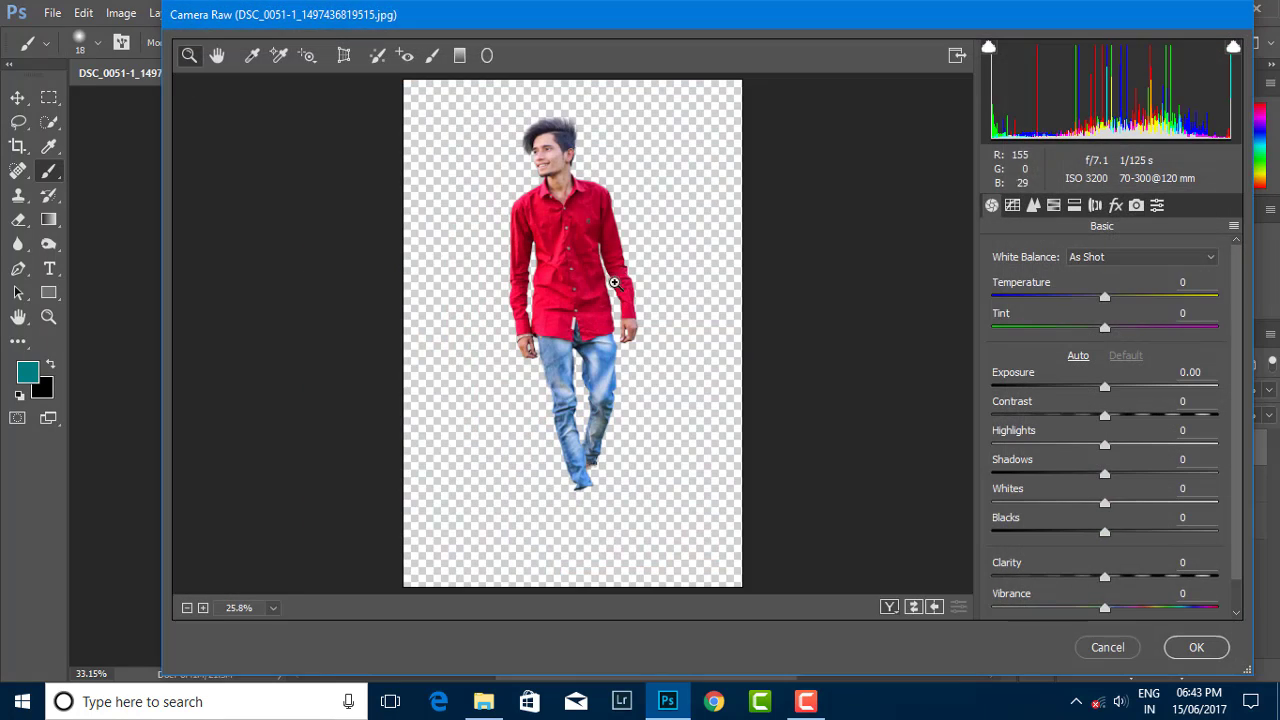
{"action": "left_click_drag", "start_coordinate": [1105, 577], "coordinate": [1150, 578]}
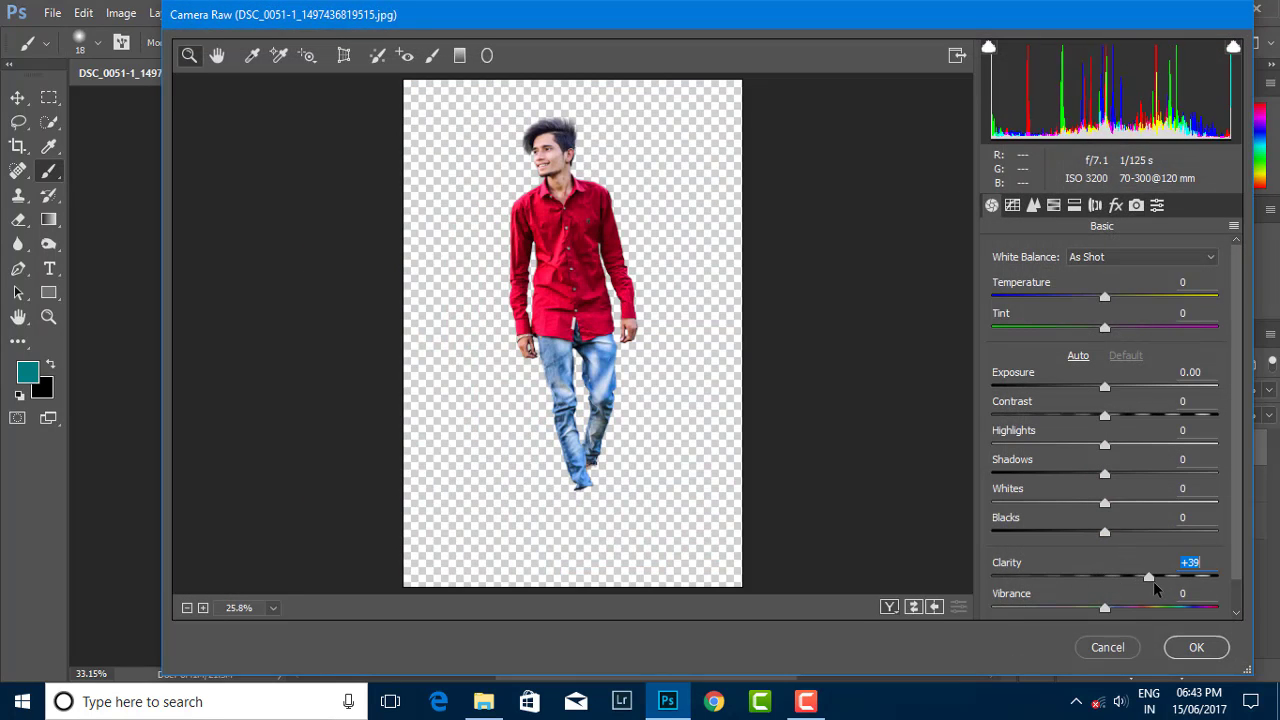
{"action": "key", "text": "Return"}
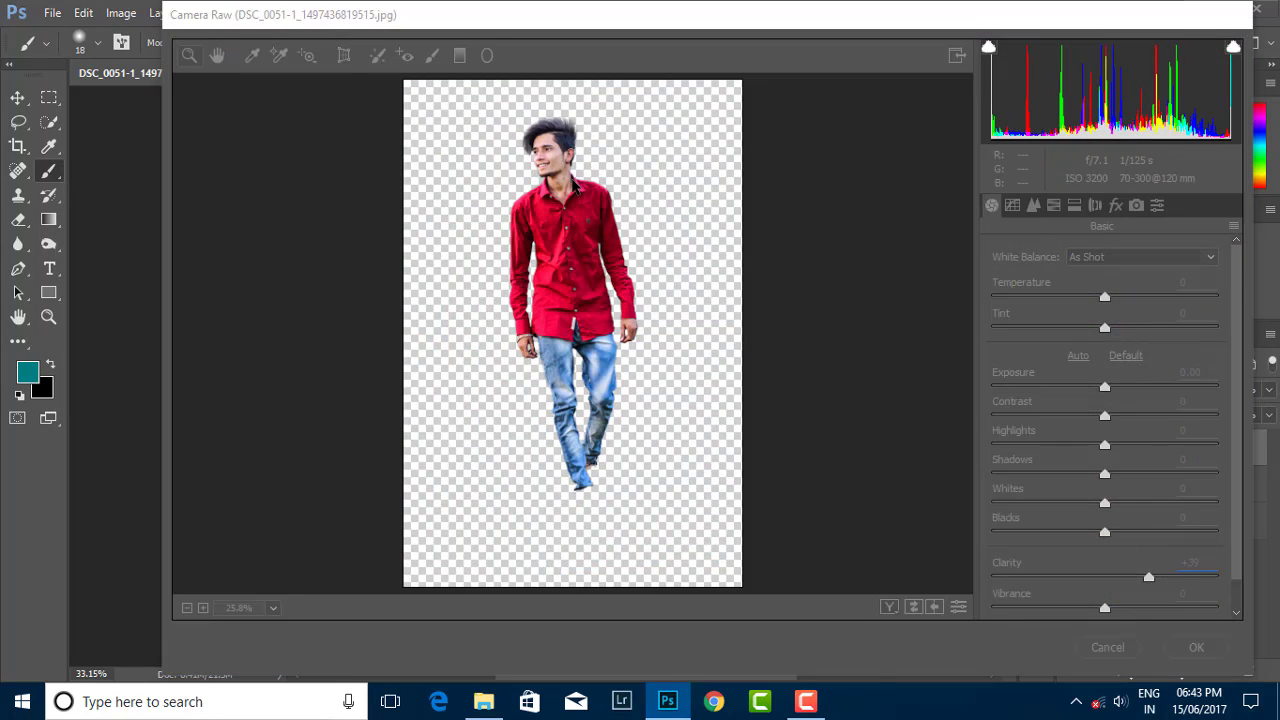
{"action": "left_click", "coordinate": [556, 211]}
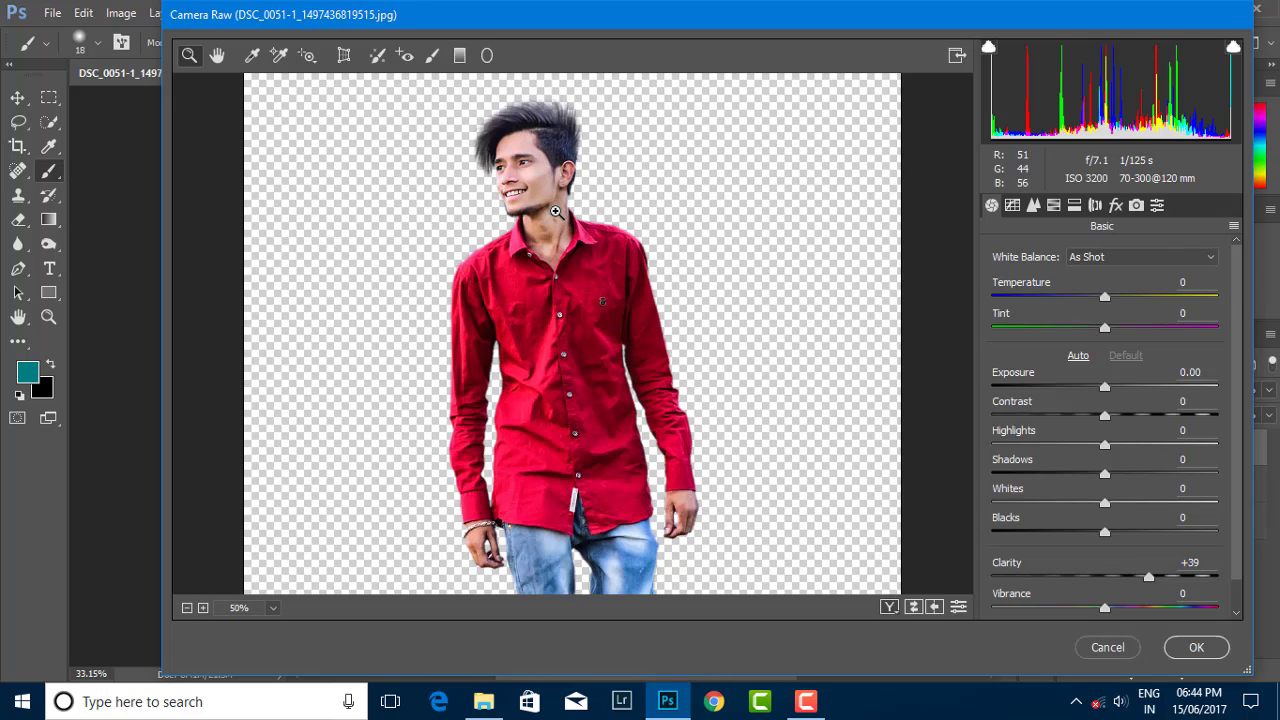
{"action": "mouse_move", "coordinate": [1105, 531]}
{"action": "left_mouse_down"}
{"action": "mouse_move", "coordinate": [1060, 535]}
{"action": "mouse_move", "coordinate": [1093, 539]}
{"action": "left_mouse_up"}
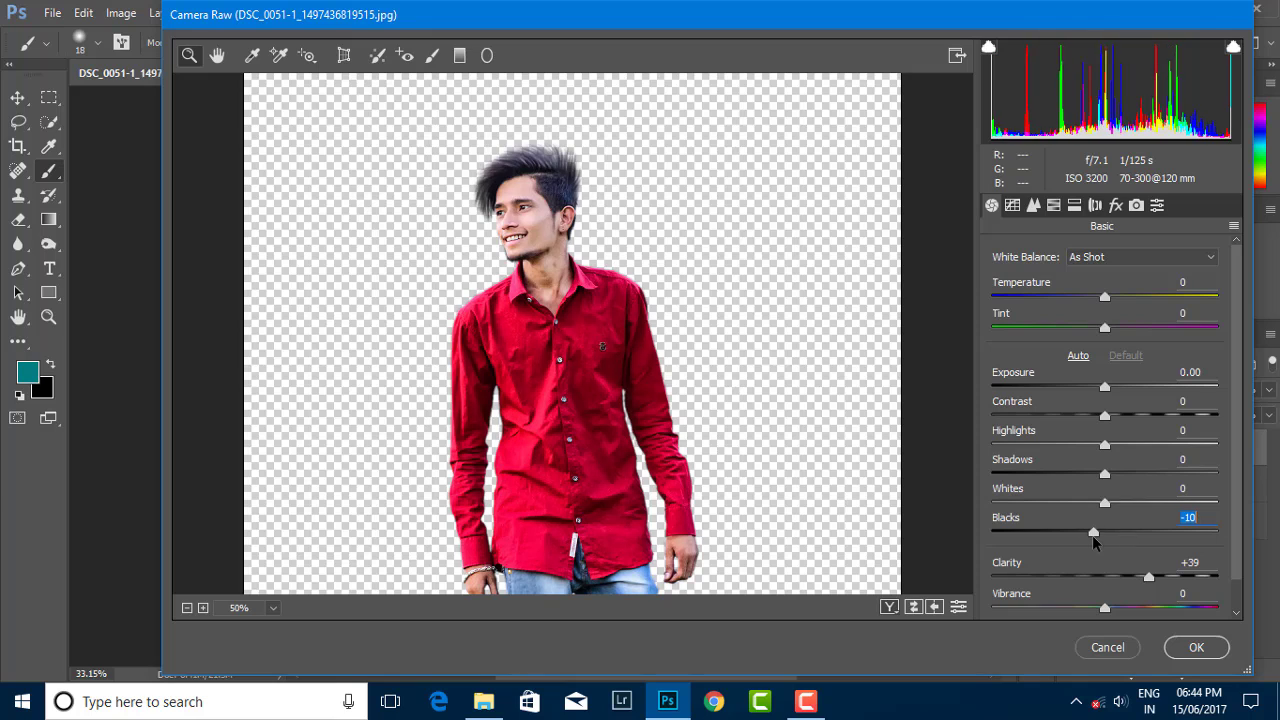
{"action": "mouse_move", "coordinate": [1105, 414]}
{"action": "left_mouse_down"}
{"action": "mouse_move", "coordinate": [1126, 416]}
{"action": "mouse_move", "coordinate": [1111, 418]}
{"action": "left_mouse_up"}
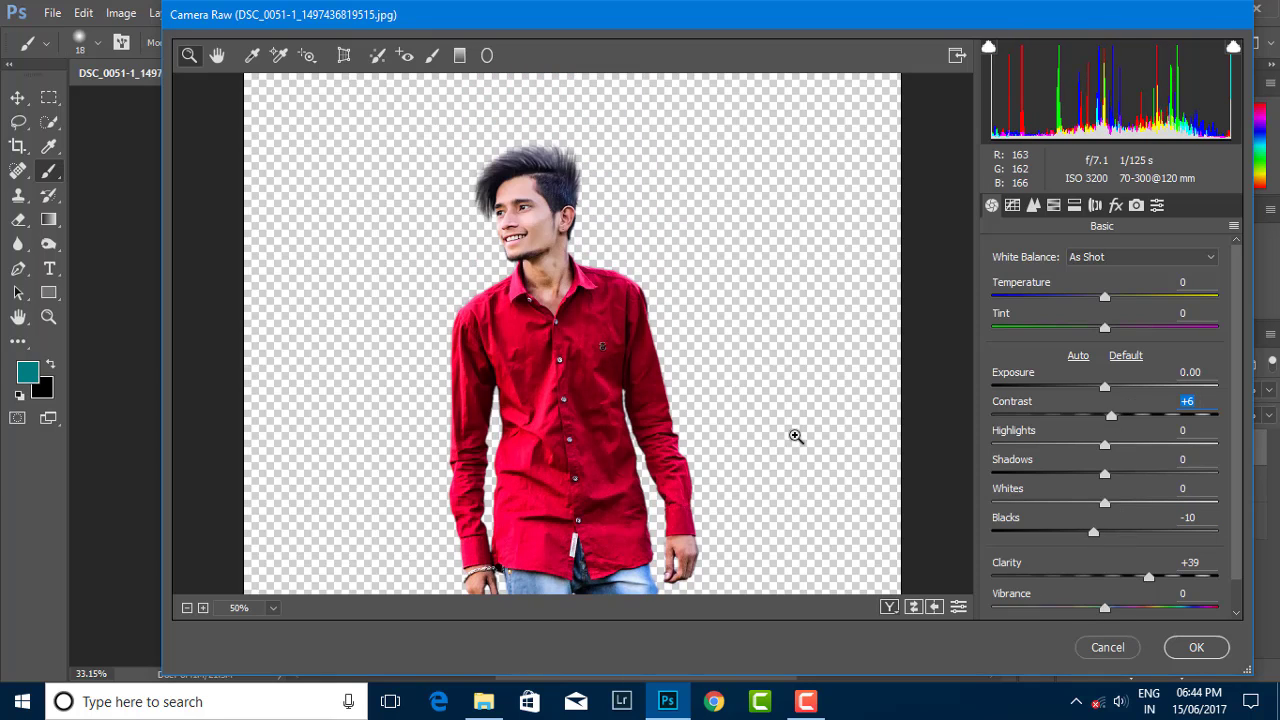
{"action": "left_click", "coordinate": [1033, 205]}
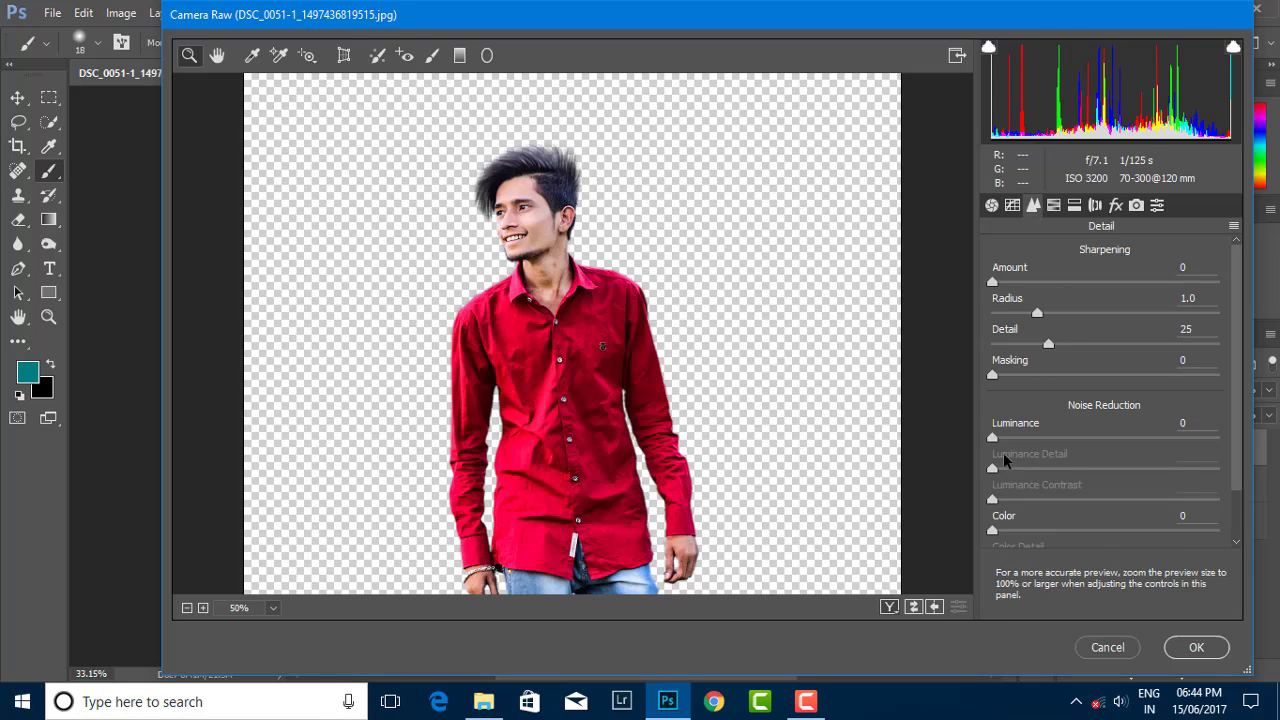
{"action": "left_click_drag", "start_coordinate": [993, 438], "coordinate": [1016, 440]}
Step: Raise Oranges luminance to +26 and slightly desaturate Oranges in HSL
{"action": "left_click", "coordinate": [1116, 205]}
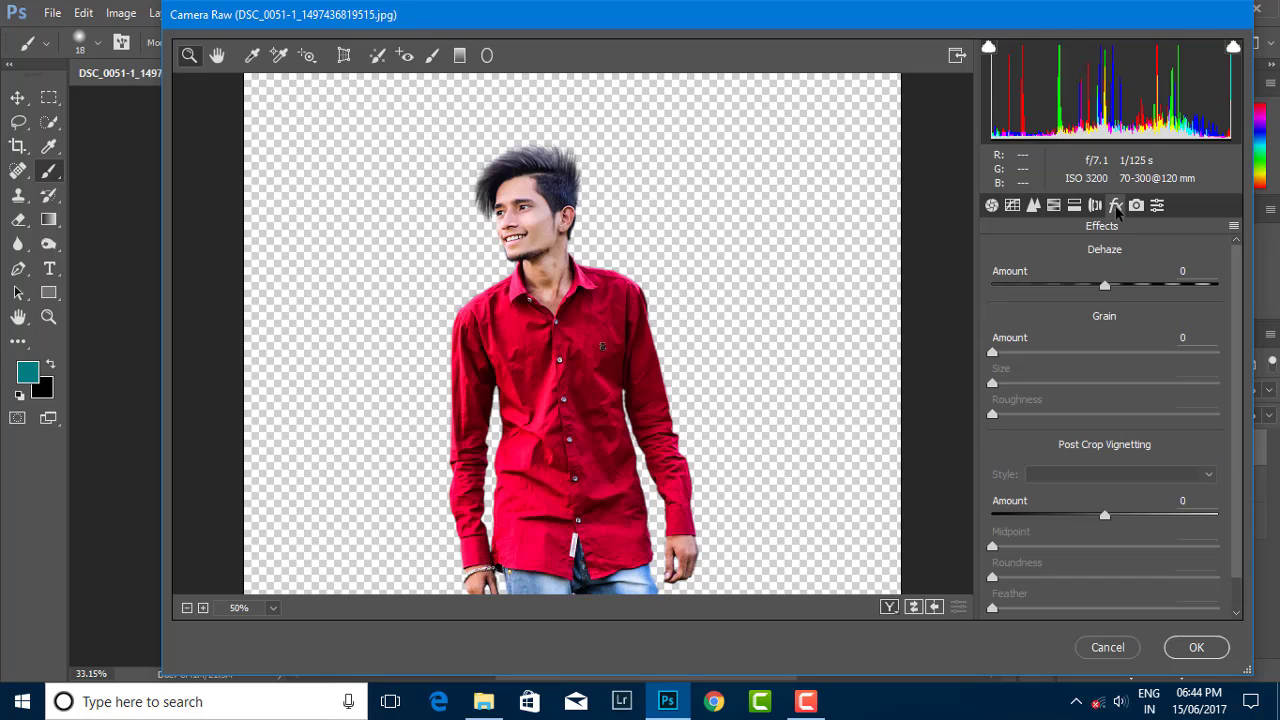
{"action": "left_click", "coordinate": [1054, 205]}
{"action": "left_click", "coordinate": [1085, 282]}
{"action": "left_click", "coordinate": [1132, 284]}
{"action": "mouse_move", "coordinate": [1110, 383]}
{"action": "left_mouse_down"}
{"action": "mouse_move", "coordinate": [1157, 385]}
{"action": "mouse_move", "coordinate": [1140, 388]}
{"action": "left_mouse_up"}
{"action": "left_click", "coordinate": [657, 241], "text": "alt"}
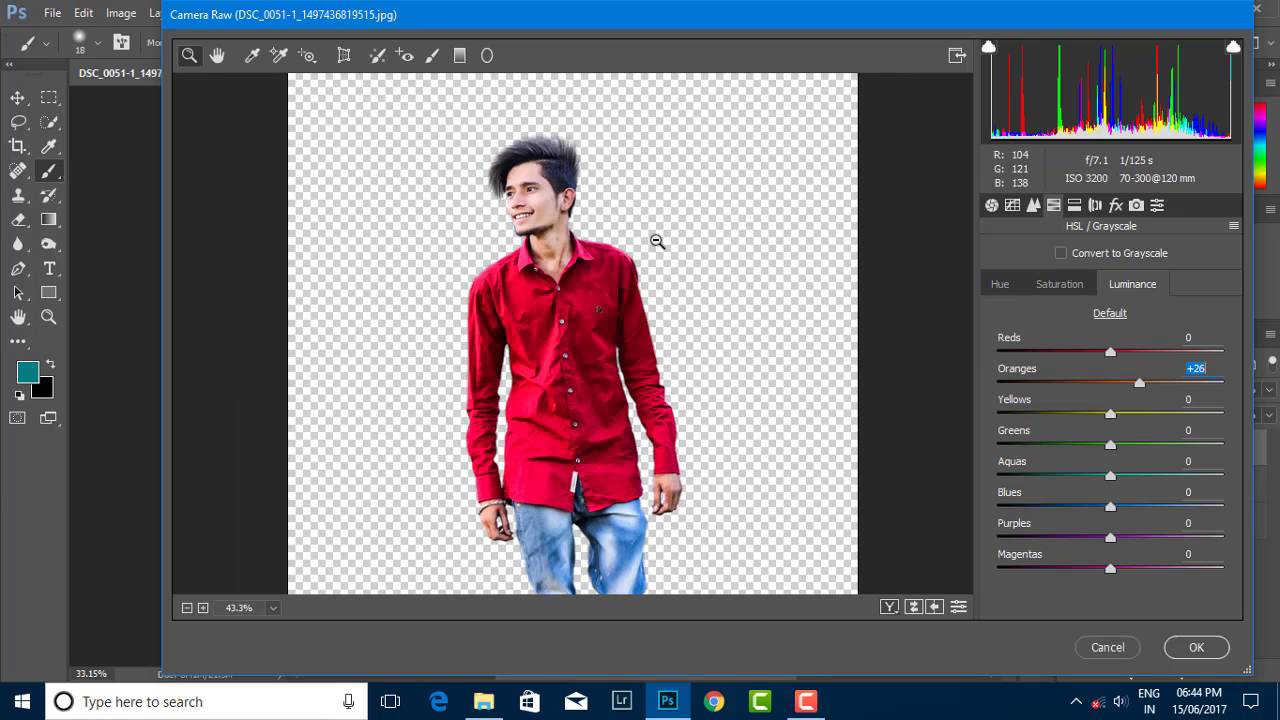
{"action": "left_click", "coordinate": [657, 241]}
{"action": "left_click", "coordinate": [1060, 285]}
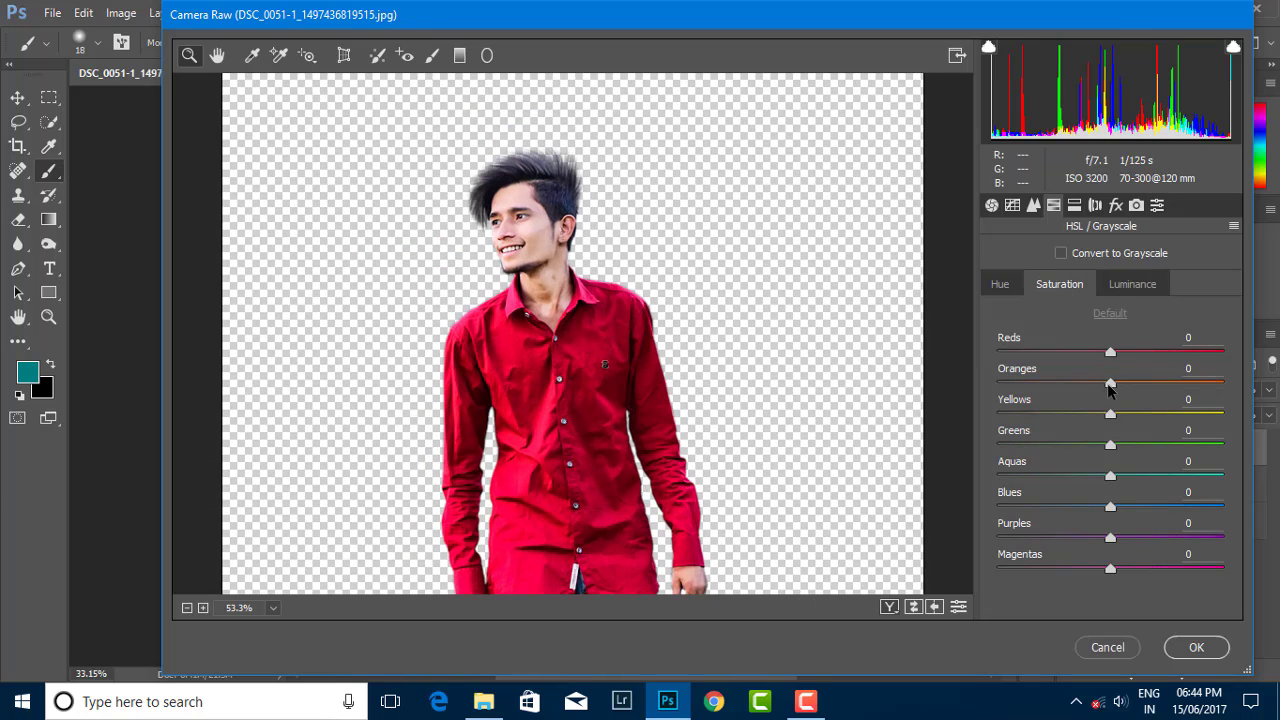
{"action": "mouse_move", "coordinate": [1110, 383]}
{"action": "left_mouse_down"}
{"action": "mouse_move", "coordinate": [1055, 382]}
{"action": "mouse_move", "coordinate": [1100, 385]}
{"action": "left_mouse_up"}
{"action": "left_click", "coordinate": [1131, 284]}
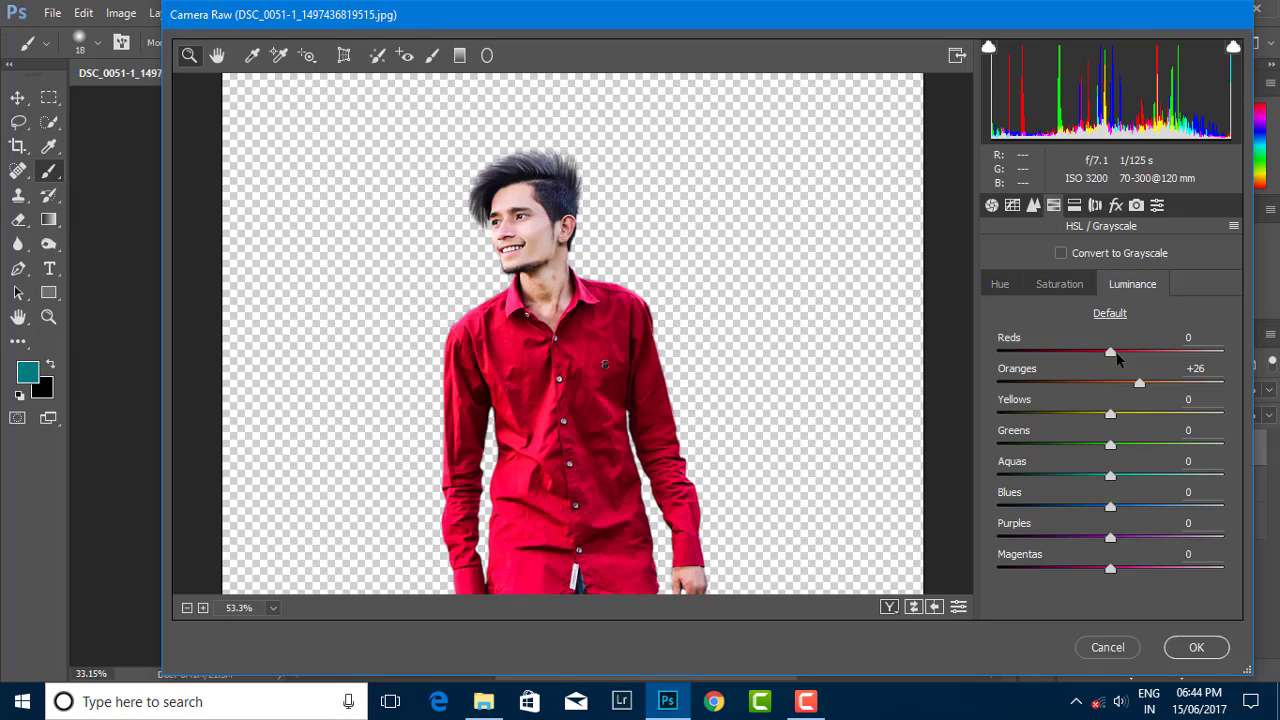
{"action": "left_click", "coordinate": [1070, 288]}
{"action": "mouse_move", "coordinate": [1110, 352]}
{"action": "left_mouse_down"}
{"action": "mouse_move", "coordinate": [1162, 354]}
{"action": "mouse_move", "coordinate": [1067, 356]}
{"action": "mouse_move", "coordinate": [1175, 352]}
{"action": "left_mouse_up"}
{"action": "double_click", "coordinate": [1067, 352]}
Step: Shift Reds hue +60 to make the shirt orange, with Reds saturation +68 and Blues +63
{"action": "left_click", "coordinate": [1000, 284]}
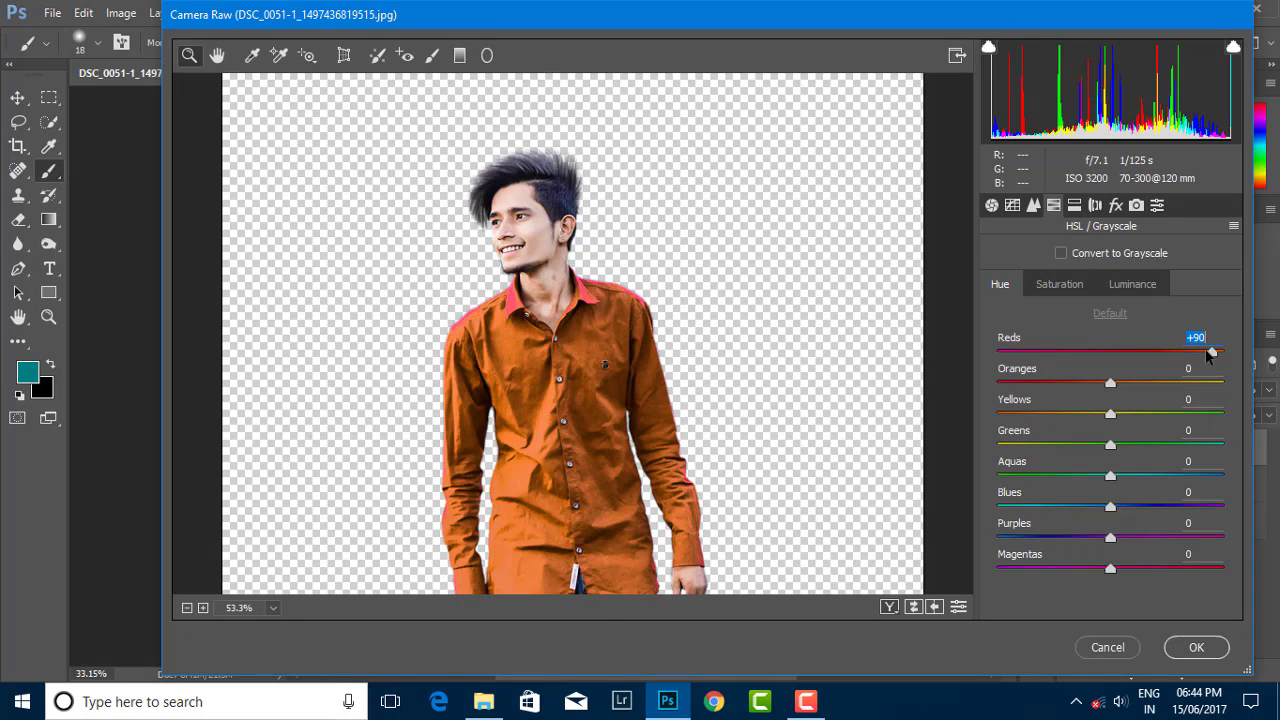
{"action": "scroll", "coordinate": [610, 230], "scroll_direction": "down", "scroll_amount": 1}
{"action": "scroll", "coordinate": [610, 230], "scroll_direction": "down", "scroll_amount": 1}
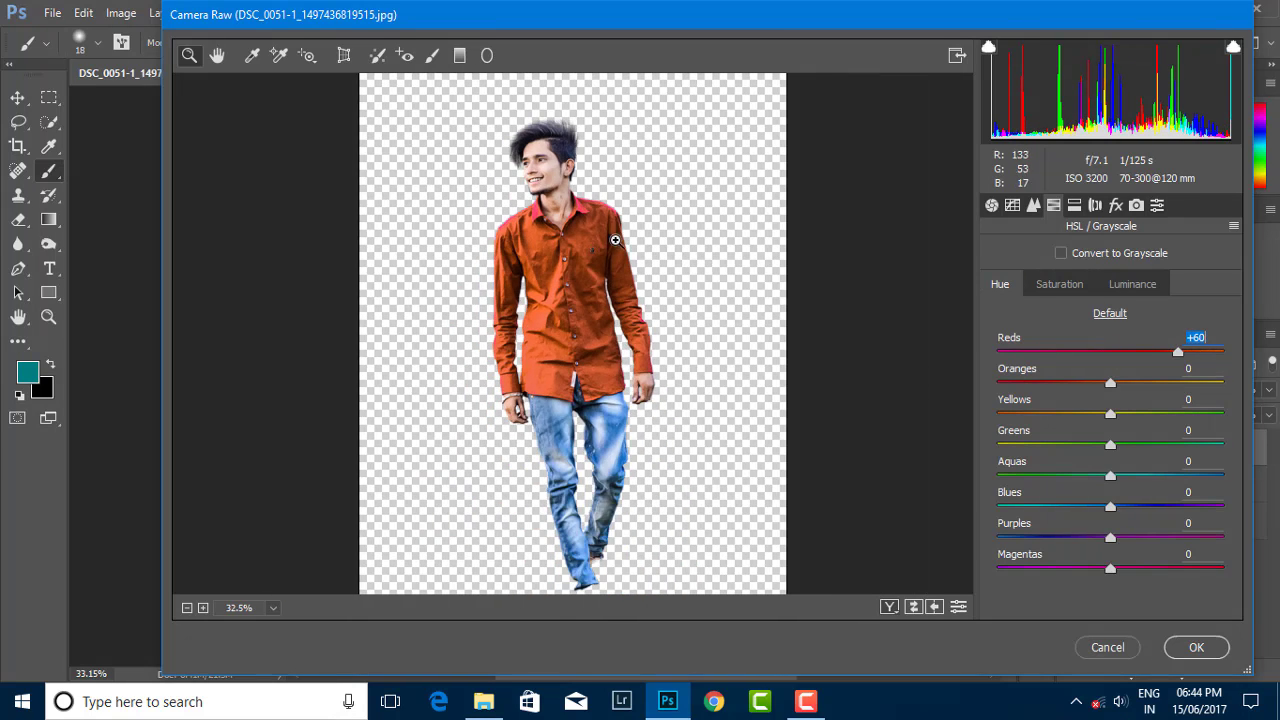
{"action": "scroll", "coordinate": [610, 230], "scroll_direction": "up", "scroll_amount": 1}
{"action": "scroll", "coordinate": [604, 230], "scroll_direction": "up", "scroll_amount": 1}
{"action": "scroll", "coordinate": [607, 231], "scroll_direction": "up", "scroll_amount": 1}
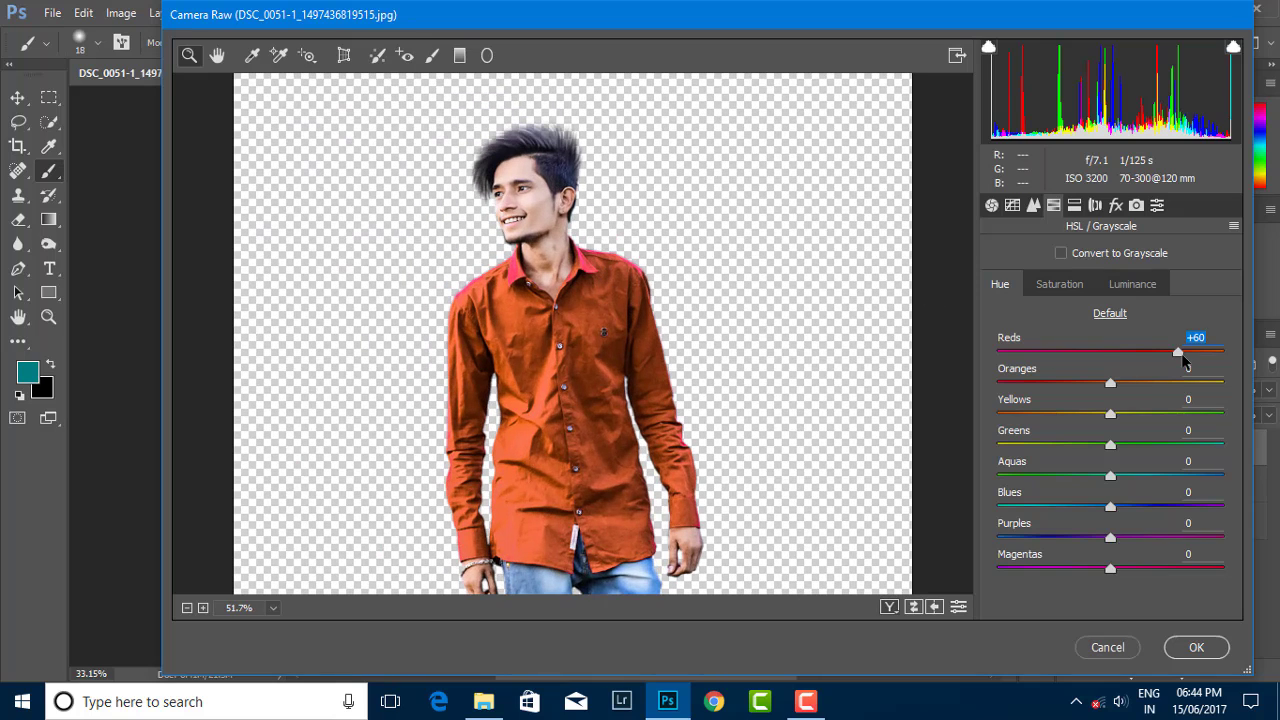
{"action": "scroll", "coordinate": [720, 346], "scroll_direction": "down", "scroll_amount": 1}
{"action": "left_click", "coordinate": [1060, 284]}
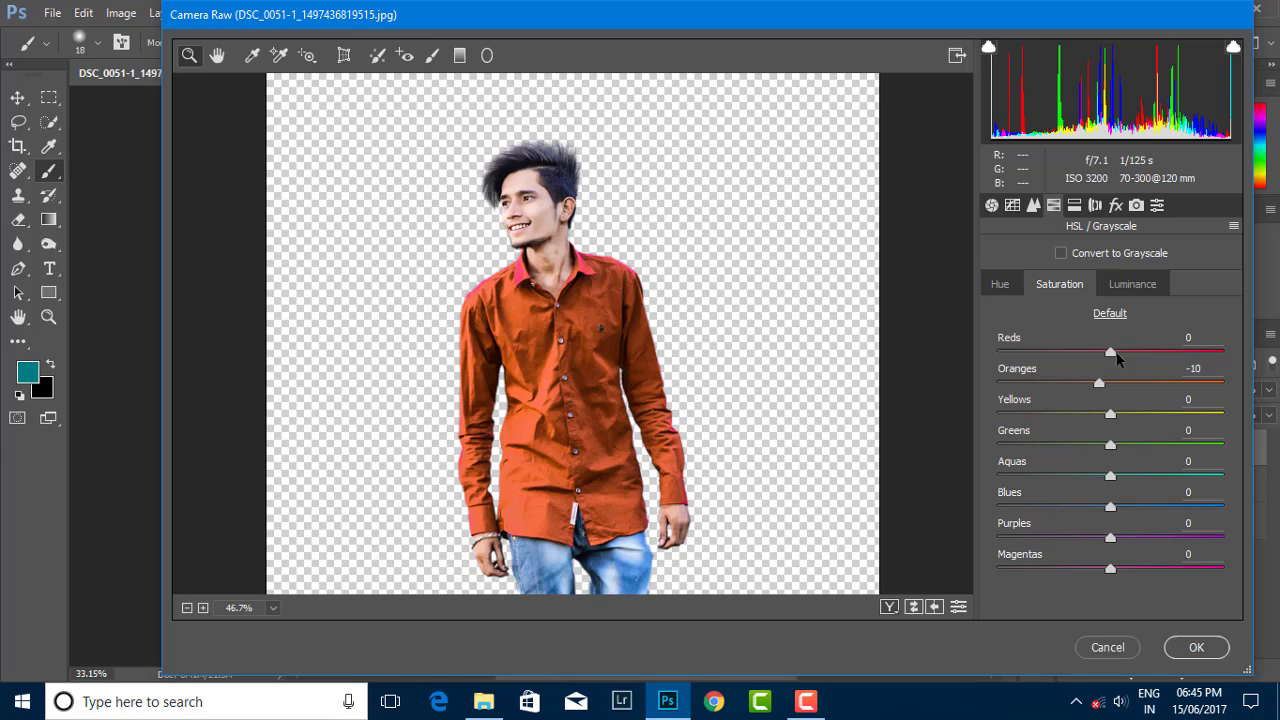
{"action": "left_click_drag", "start_coordinate": [1116, 352], "coordinate": [1195, 364]}
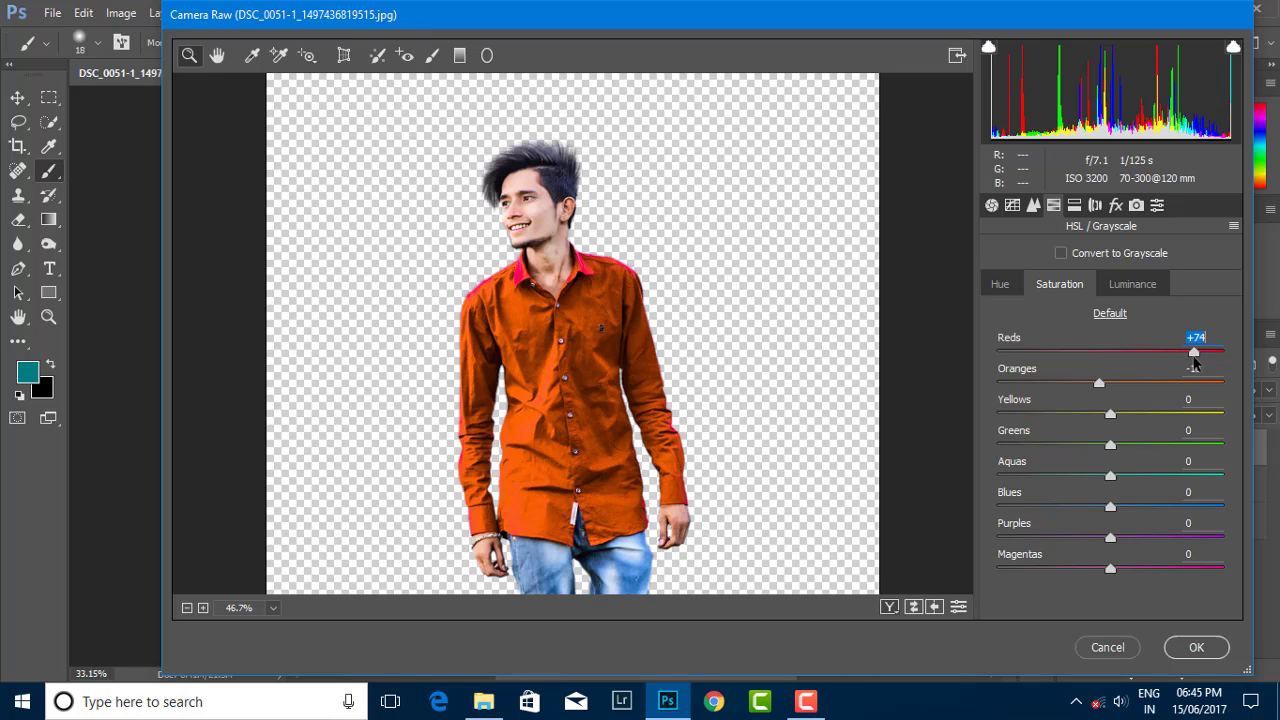
{"action": "key", "text": "ctrl+minus"}
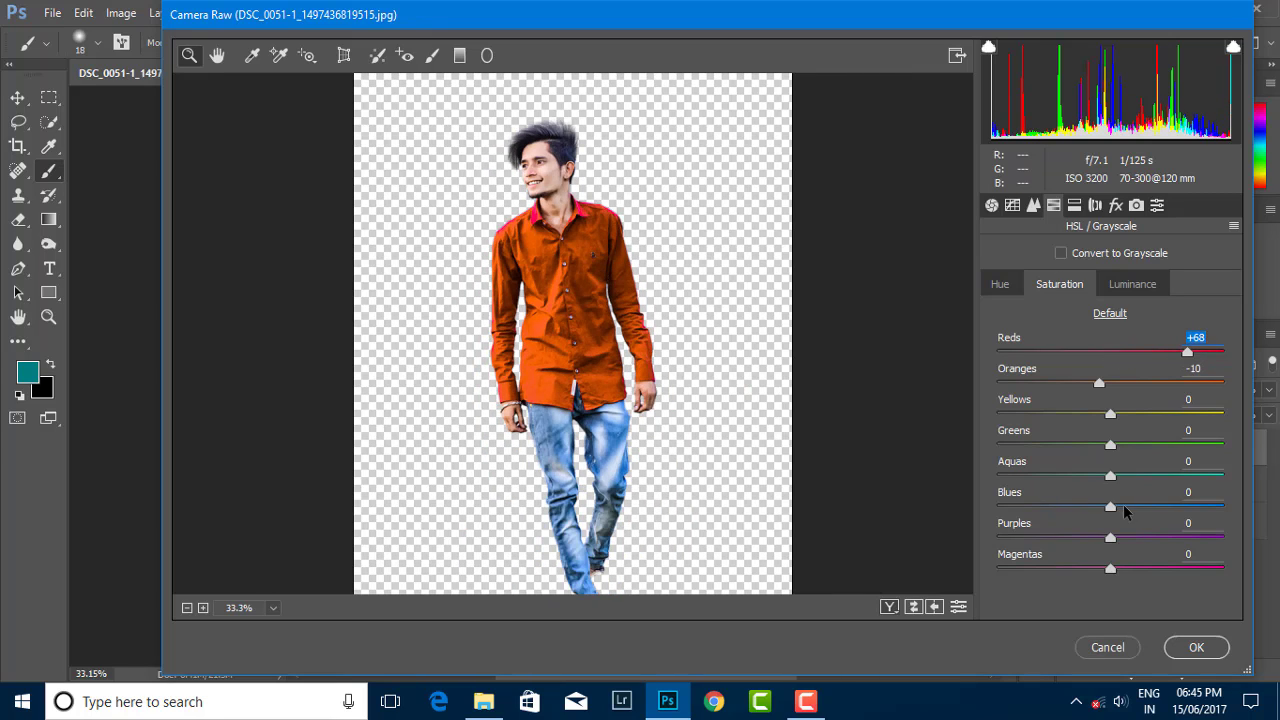
{"action": "left_click_drag", "start_coordinate": [1110, 507], "coordinate": [1183, 508]}
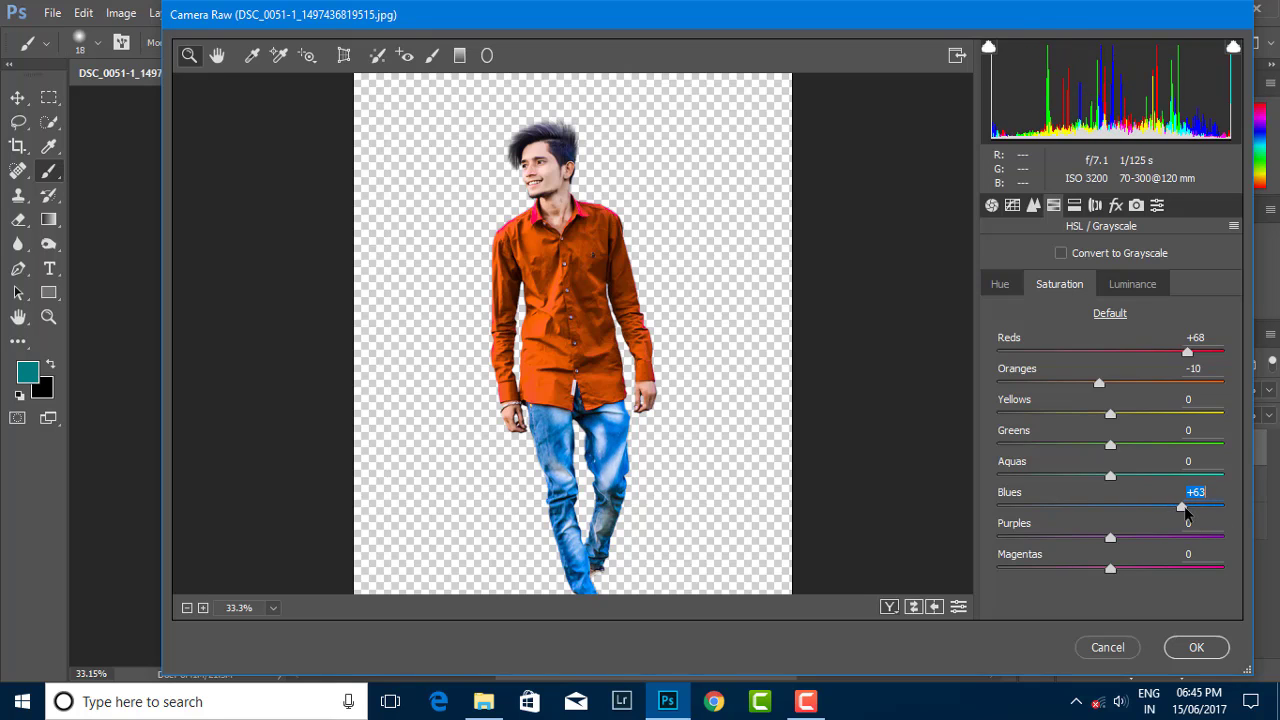
{"action": "left_click", "coordinate": [1000, 284]}
{"action": "mouse_move", "coordinate": [1110, 507]}
{"action": "left_mouse_down"}
{"action": "mouse_move", "coordinate": [1220, 507]}
{"action": "mouse_move", "coordinate": [1037, 507]}
{"action": "mouse_move", "coordinate": [1071, 507]}
{"action": "left_mouse_up"}
{"action": "double_click", "coordinate": [1071, 507]}
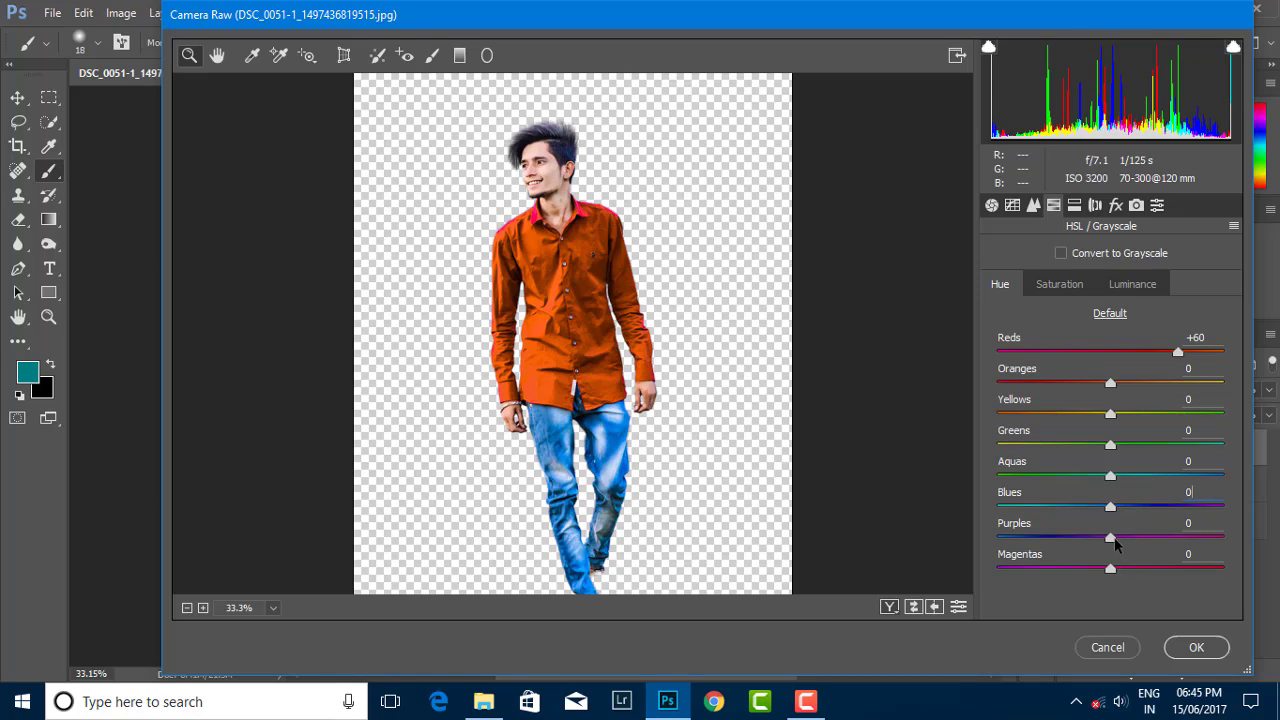
Step: Set Clarity +45, Contrast +15, Whites +13 and Vibrance +22, and apply to the man's layer
{"action": "left_click", "coordinate": [993, 206]}
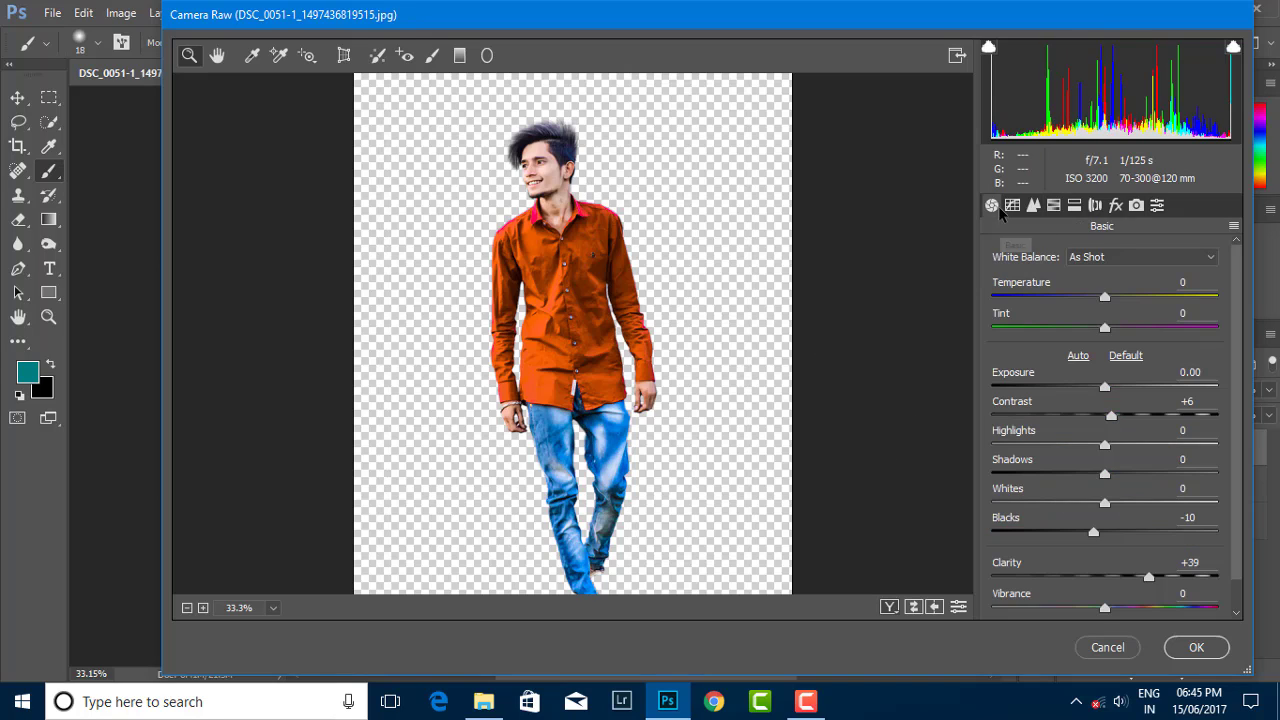
{"action": "left_click_drag", "start_coordinate": [1139, 579], "coordinate": [1157, 578]}
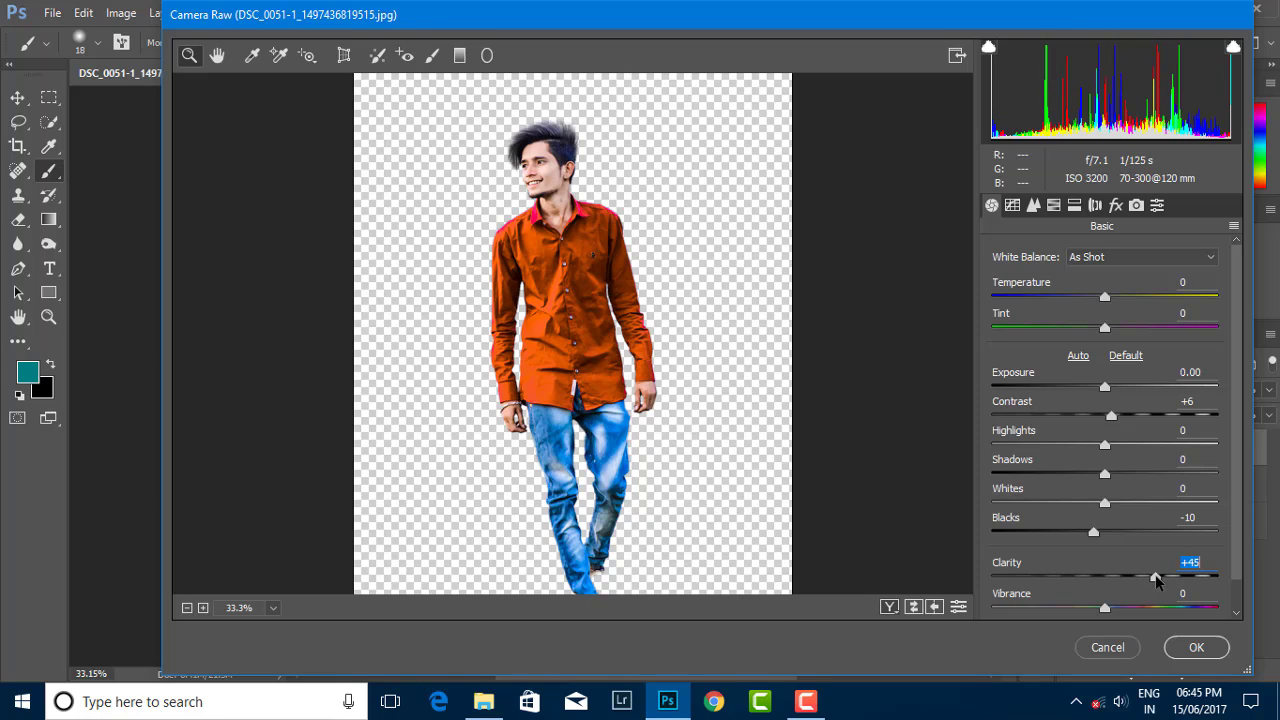
{"action": "mouse_move", "coordinate": [1094, 531]}
{"action": "left_mouse_down"}
{"action": "mouse_move", "coordinate": [1066, 534]}
{"action": "mouse_move", "coordinate": [1079, 534]}
{"action": "left_mouse_up"}
{"action": "double_click", "coordinate": [1066, 532]}
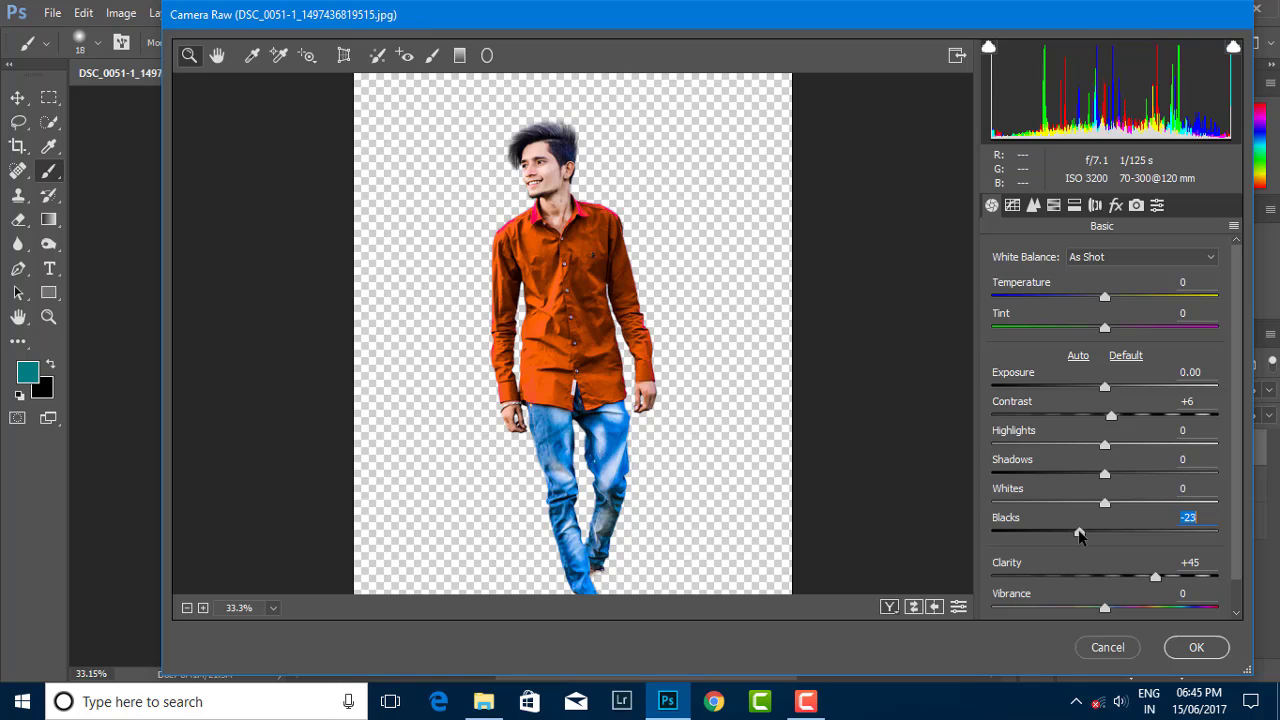
{"action": "double_click", "coordinate": [1079, 532]}
{"action": "left_click_drag", "start_coordinate": [1111, 415], "coordinate": [1121, 420]}
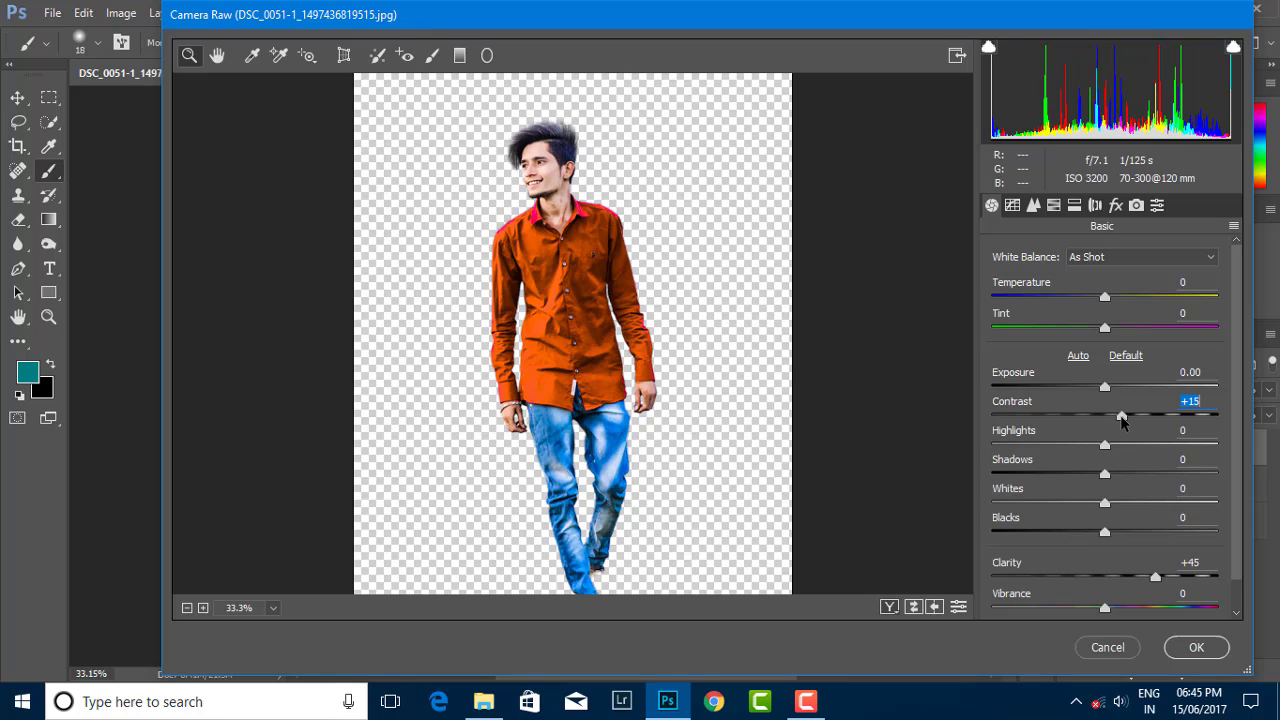
{"action": "mouse_move", "coordinate": [1105, 503]}
{"action": "left_mouse_down"}
{"action": "mouse_move", "coordinate": [1131, 506]}
{"action": "mouse_move", "coordinate": [1122, 511]}
{"action": "left_mouse_up"}
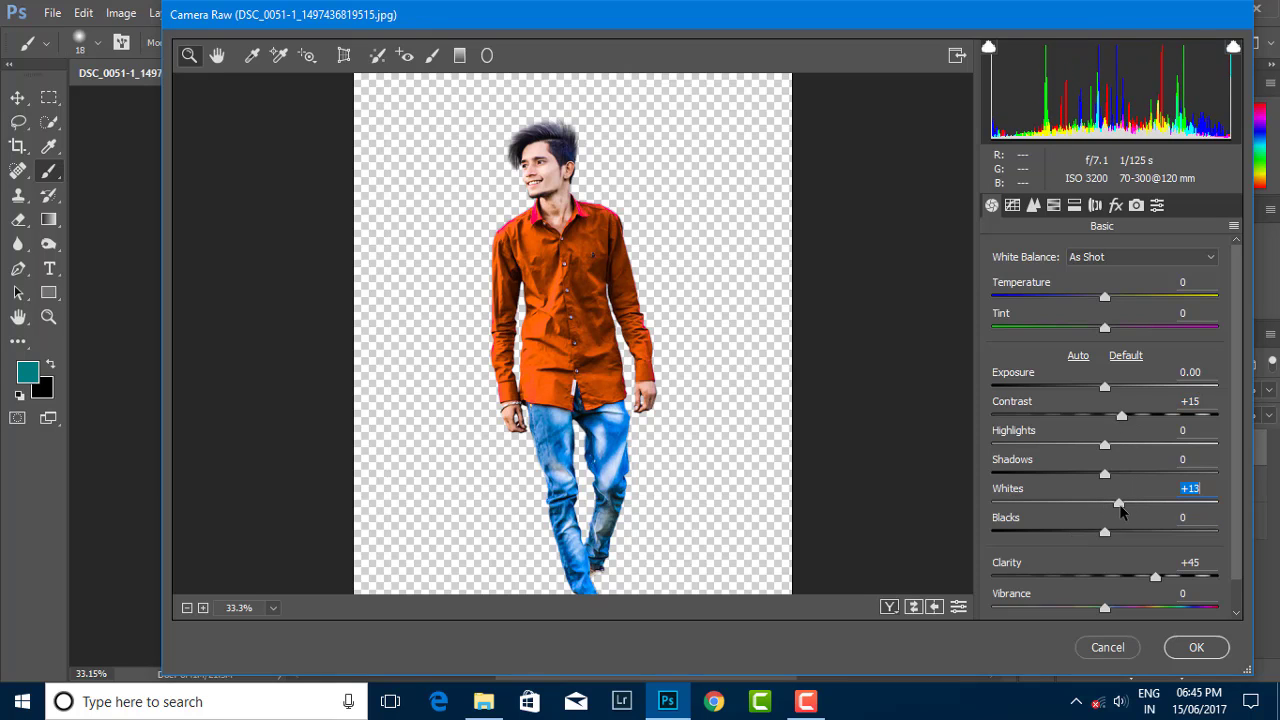
{"action": "left_click_drag", "start_coordinate": [1105, 608], "coordinate": [1126, 608]}
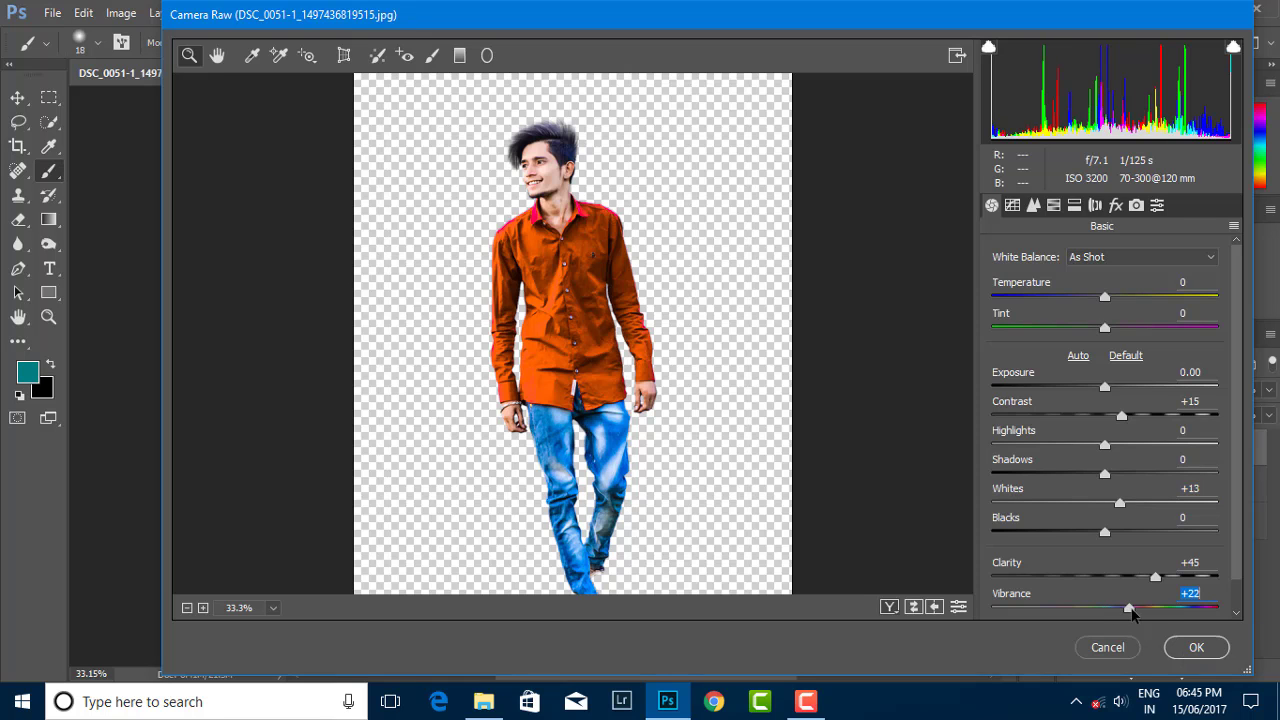
{"action": "left_click", "coordinate": [1192, 651]}
Step: Select the Smudge tool and try a 15 px brush size
{"action": "key", "text": "ctrl+0"}
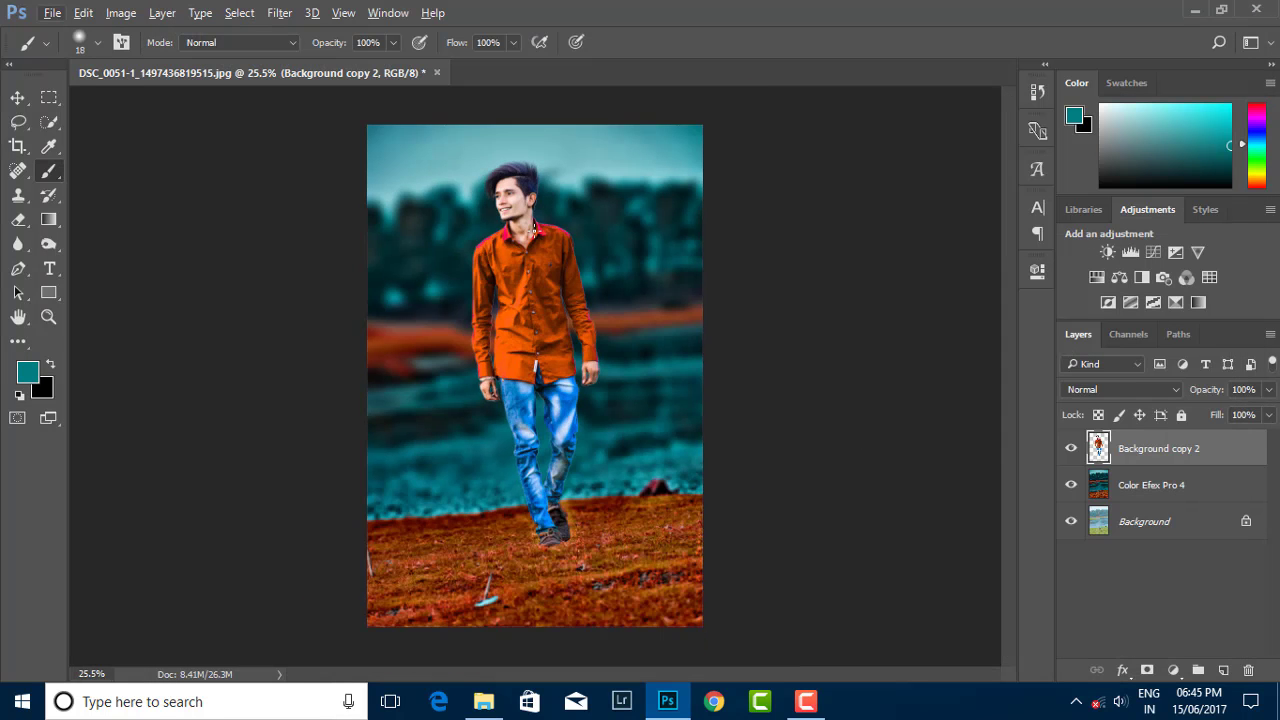
{"action": "scroll", "coordinate": [524, 204], "scroll_direction": "up", "scroll_amount": 3}
{"action": "scroll", "coordinate": [381, 245], "scroll_direction": "up", "scroll_amount": 3}
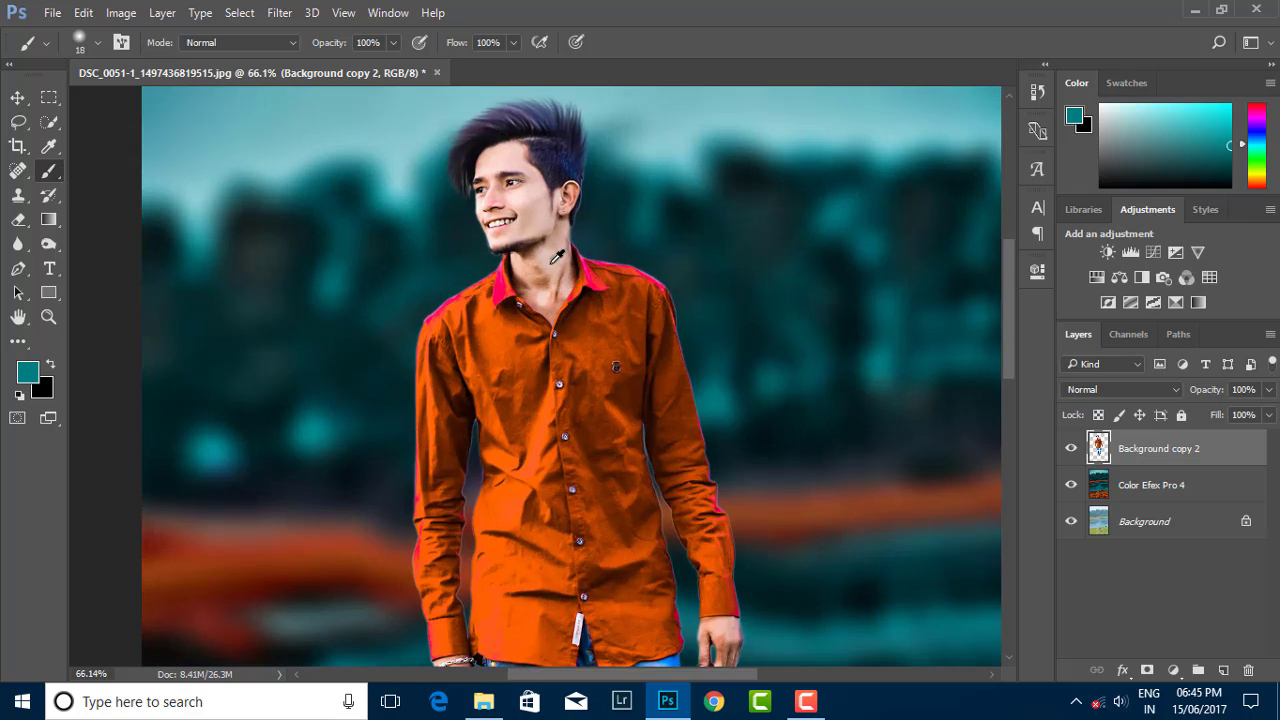
{"action": "left_click", "coordinate": [18, 346]}
{"action": "right_click", "coordinate": [603, 303]}
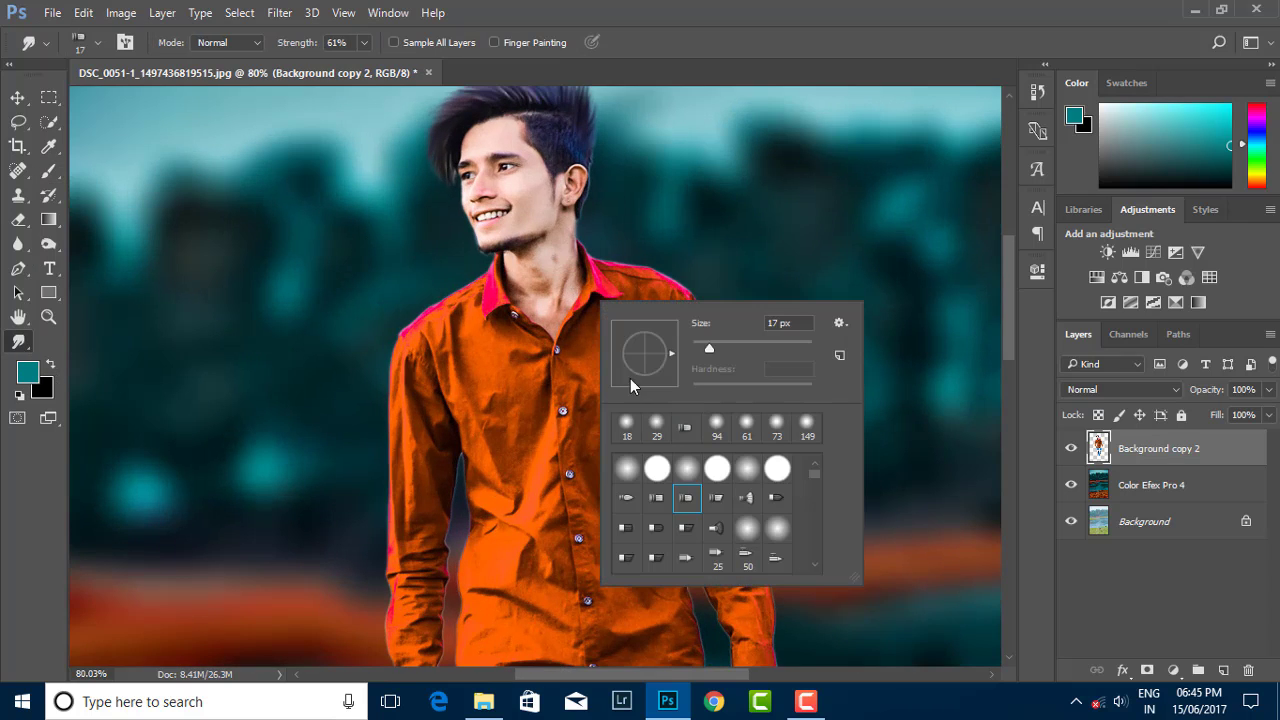
{"action": "left_click", "coordinate": [362, 43]}
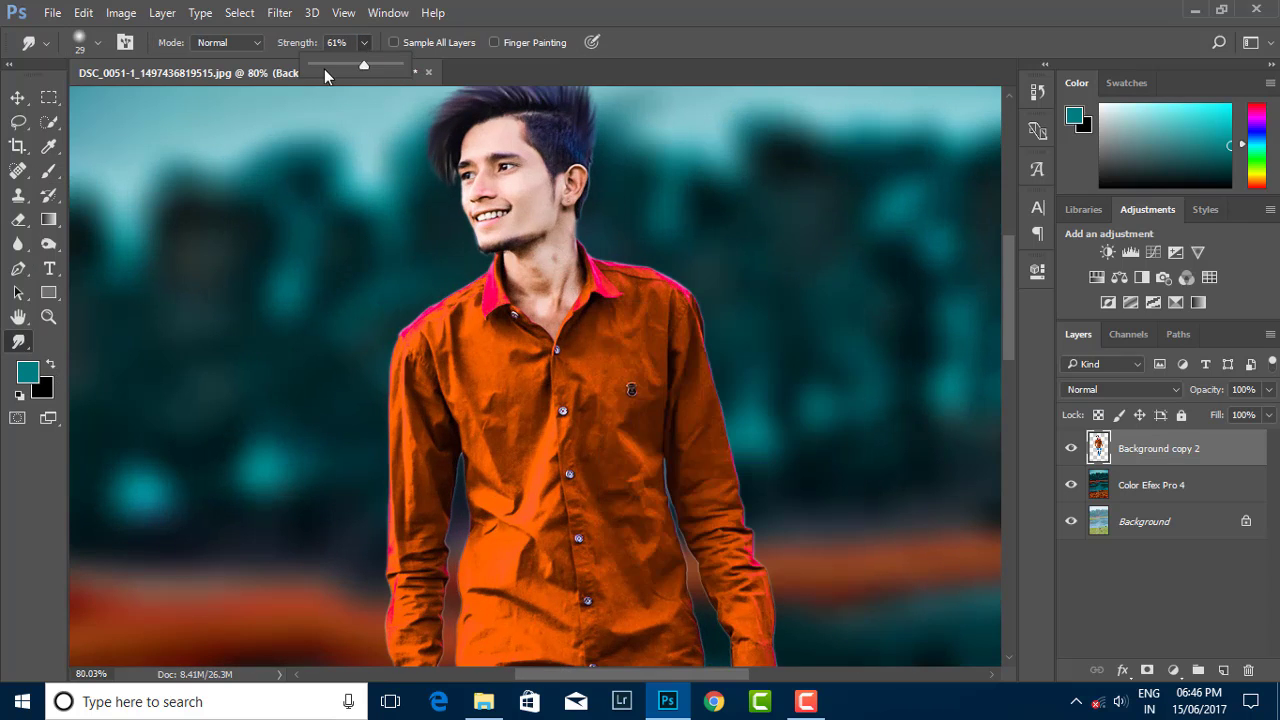
{"action": "scroll", "coordinate": [572, 225], "scroll_direction": "up", "scroll_amount": 2}
{"action": "right_click", "coordinate": [588, 275]}
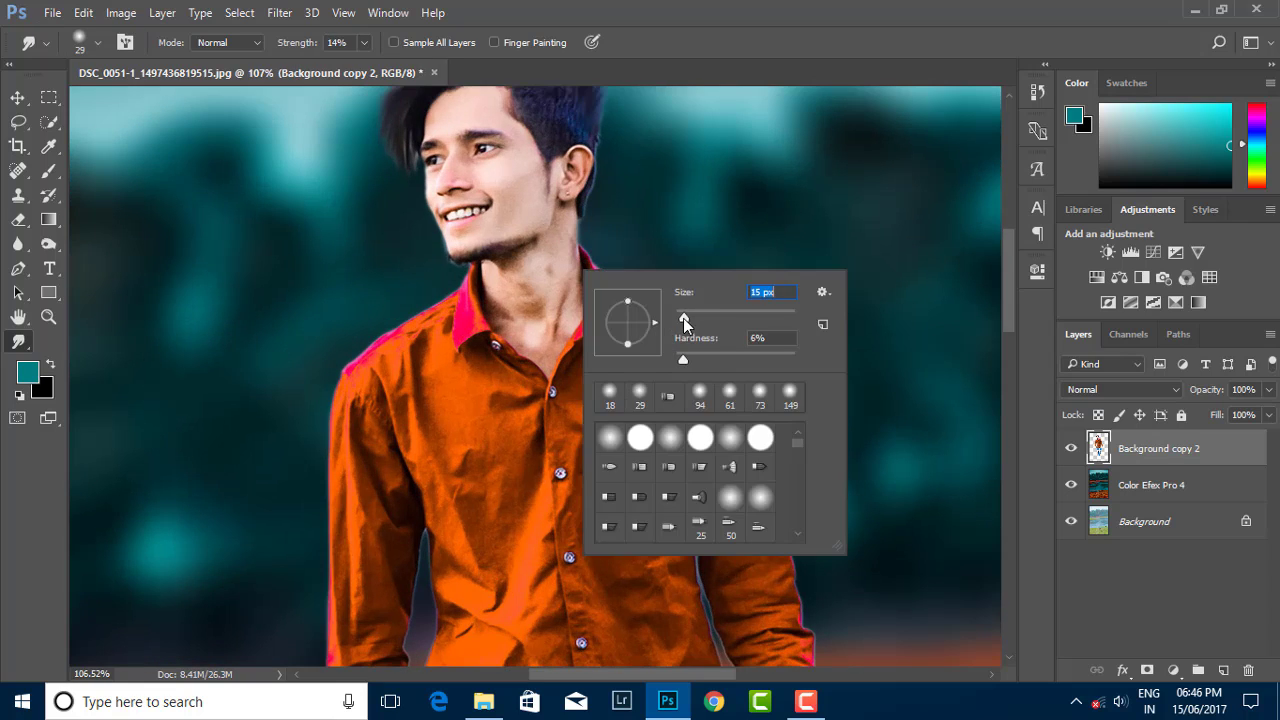
{"action": "key", "text": "Return"}
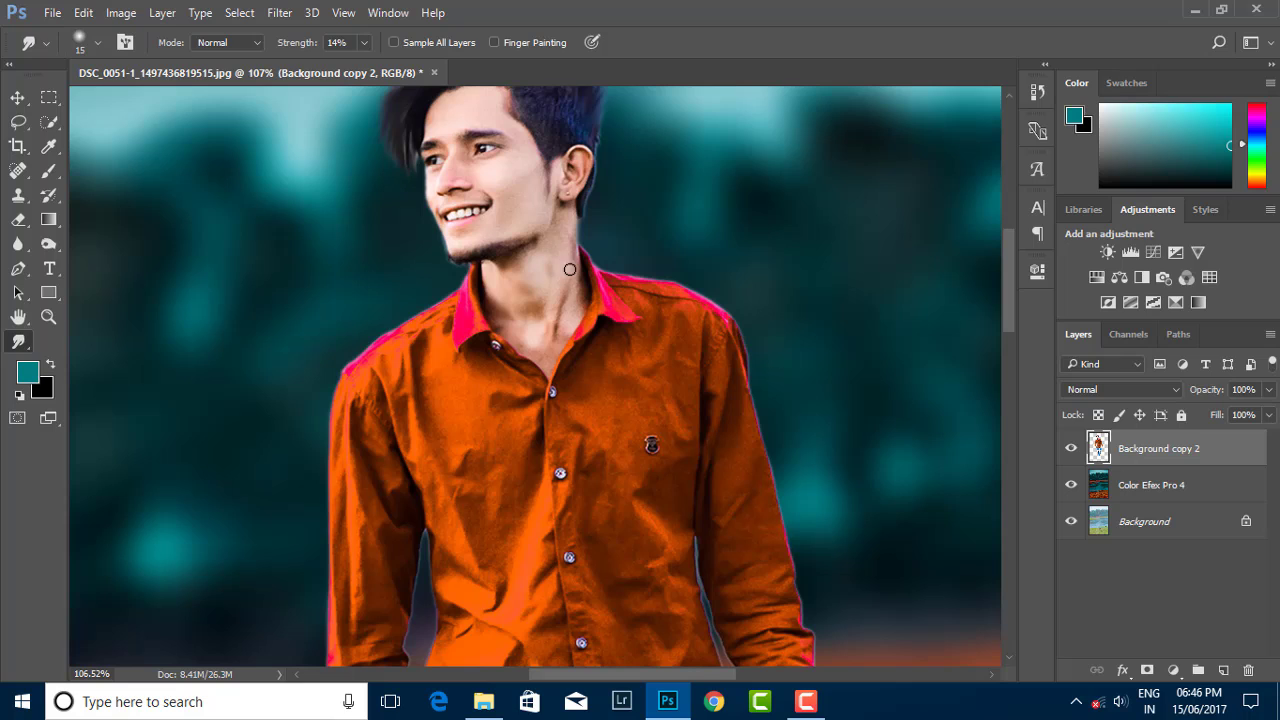
Step: Set the smudge brush to 18 px with strength about 67%
{"action": "scroll", "coordinate": [561, 305], "scroll_direction": "up", "scroll_amount": 2}
{"action": "right_click", "coordinate": [561, 305]}
{"action": "left_click_drag", "start_coordinate": [668, 350], "coordinate": [676, 350]}
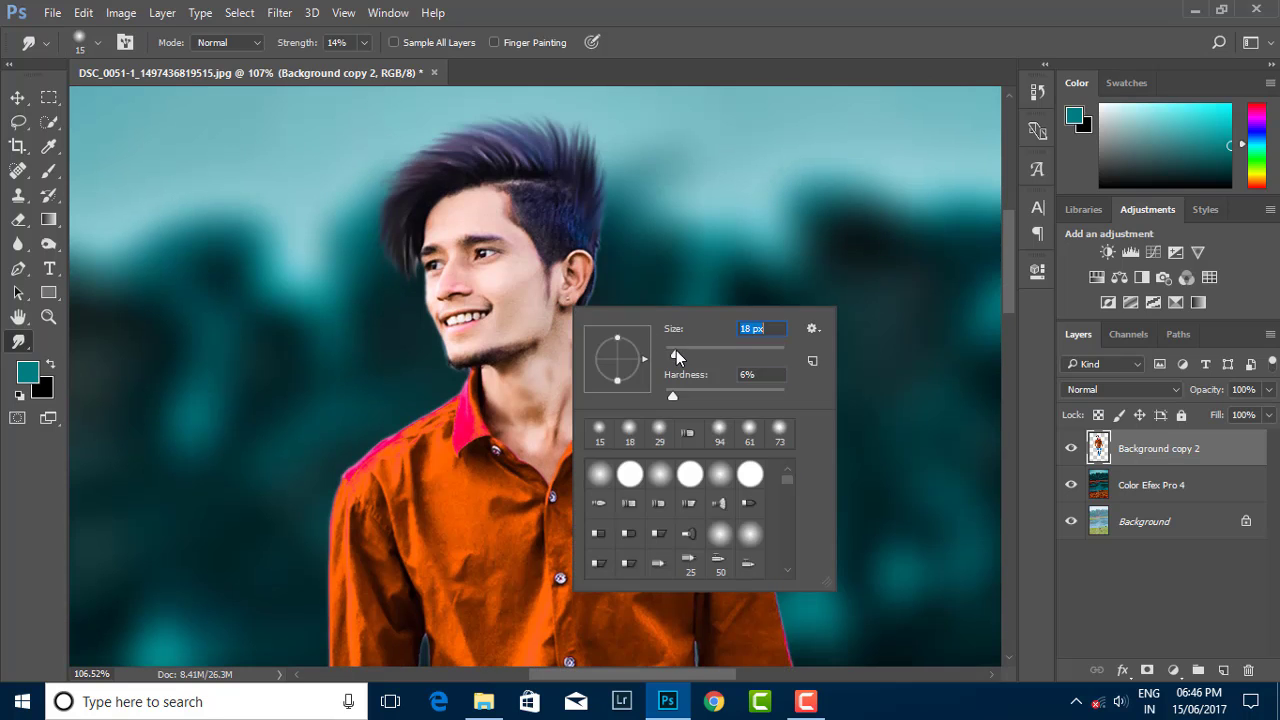
{"action": "key", "text": "Return"}
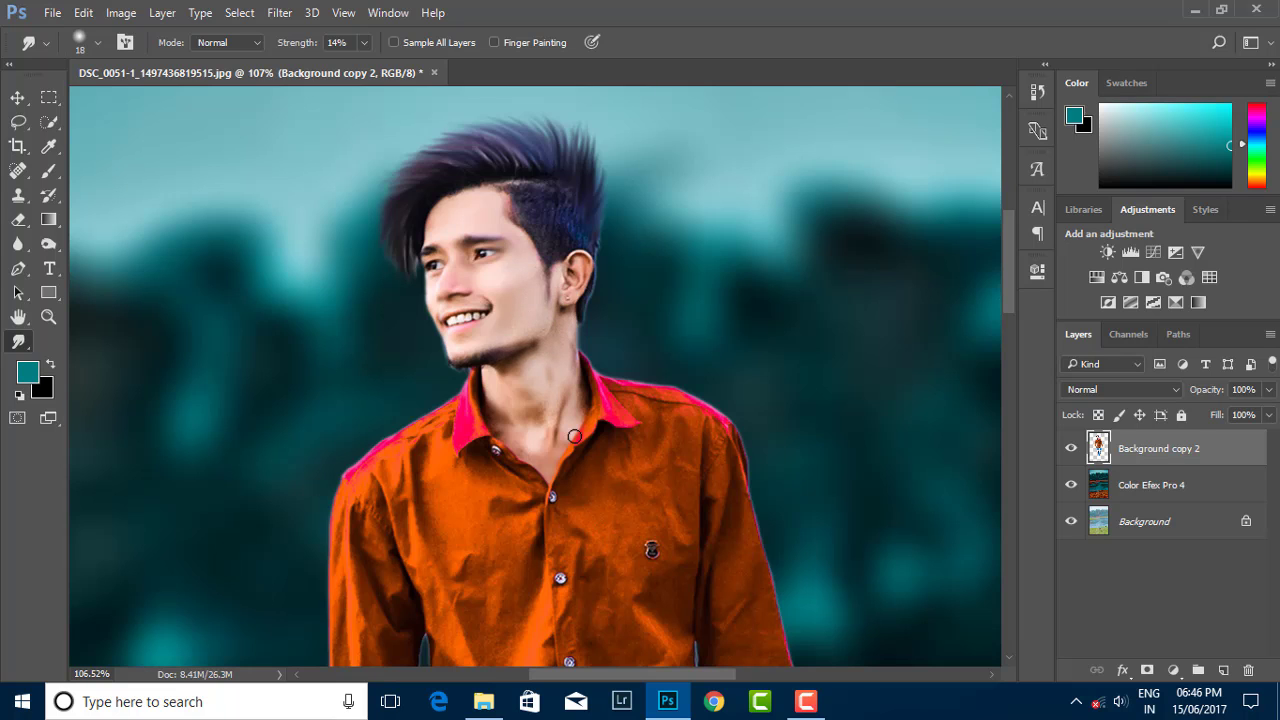
{"action": "scroll", "coordinate": [523, 415], "scroll_direction": "down", "scroll_amount": 1}
{"action": "scroll", "coordinate": [490, 480], "scroll_direction": "down", "scroll_amount": 4}
{"action": "scroll", "coordinate": [450, 550], "scroll_direction": "up", "scroll_amount": 1}
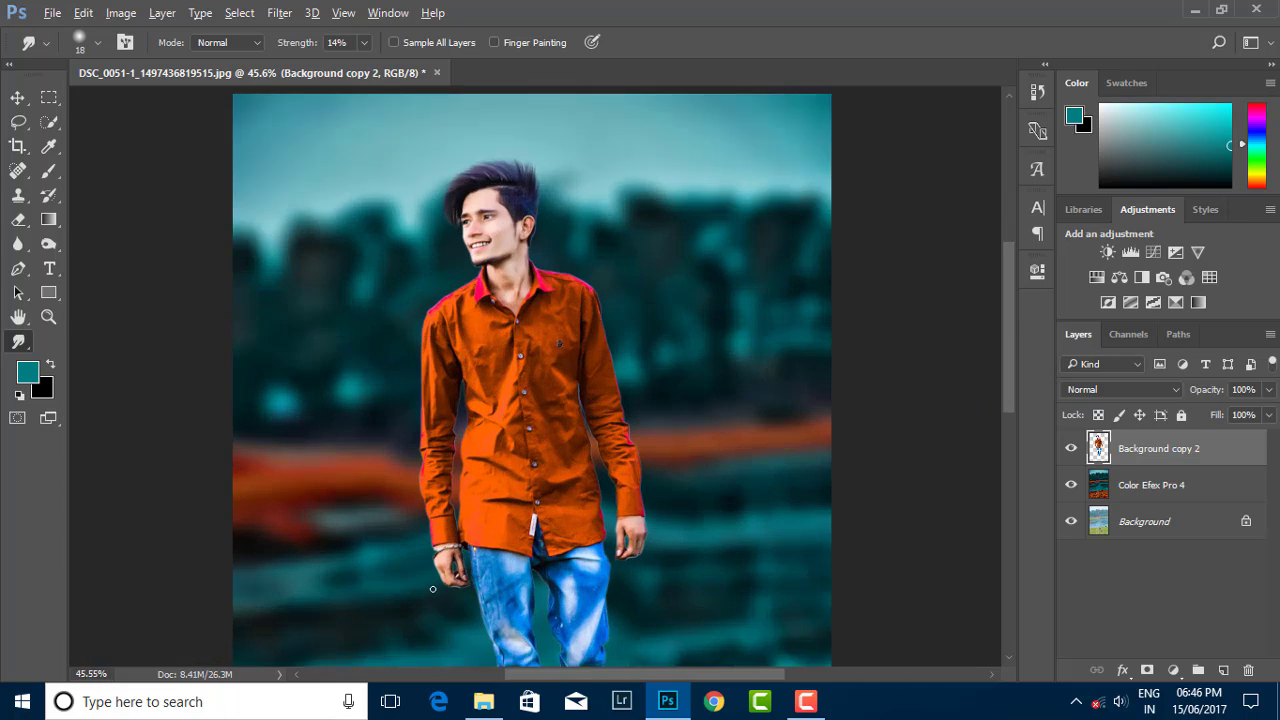
{"action": "scroll", "coordinate": [446, 566], "scroll_direction": "up", "scroll_amount": 2}
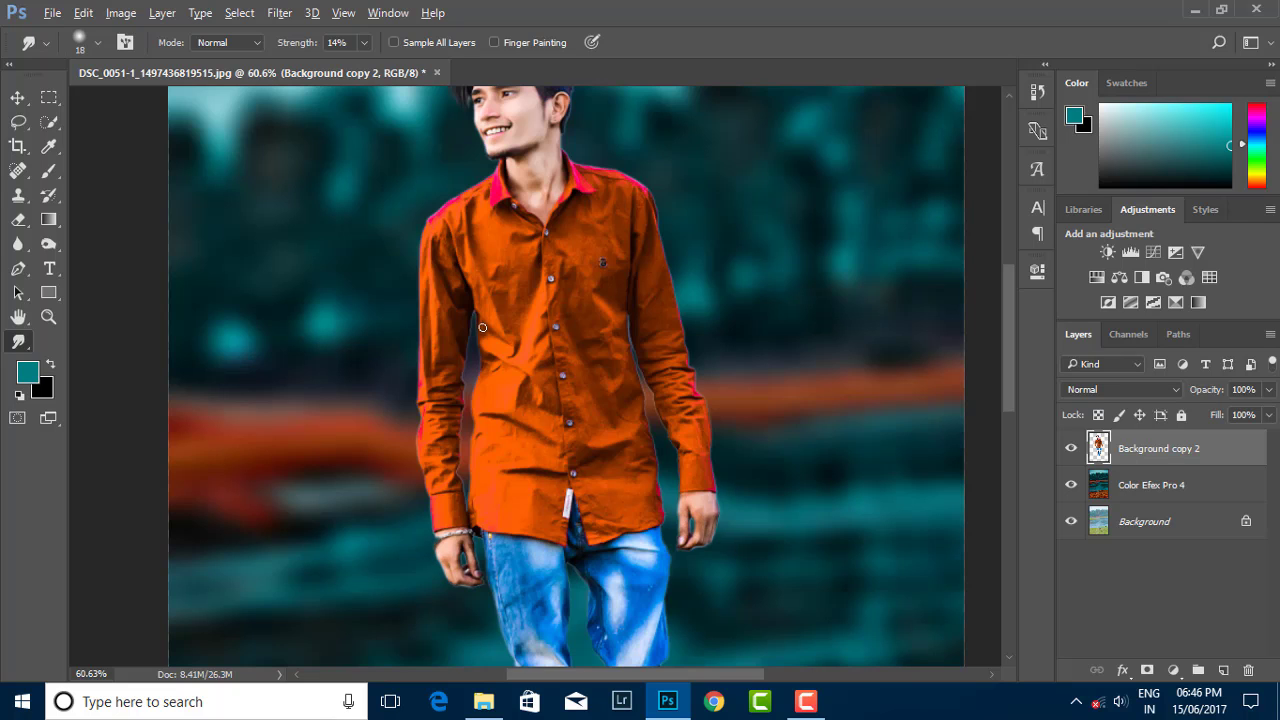
{"action": "scroll", "coordinate": [482, 327], "scroll_direction": "down", "scroll_amount": 3}
{"action": "scroll", "coordinate": [492, 192], "scroll_direction": "up", "scroll_amount": 2}
{"action": "scroll", "coordinate": [502, 204], "scroll_direction": "down", "scroll_amount": 3}
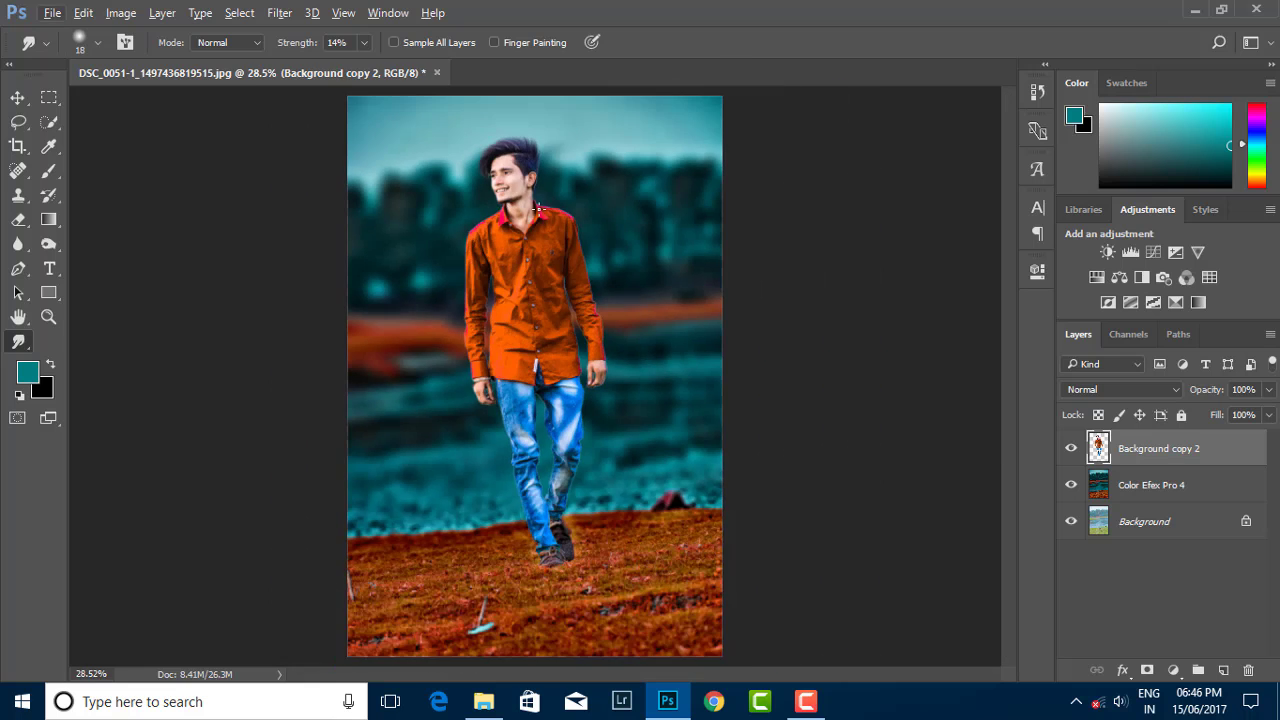
{"action": "scroll", "coordinate": [502, 204], "scroll_direction": "up", "scroll_amount": 3}
{"action": "scroll", "coordinate": [511, 151], "scroll_direction": "up", "scroll_amount": 3}
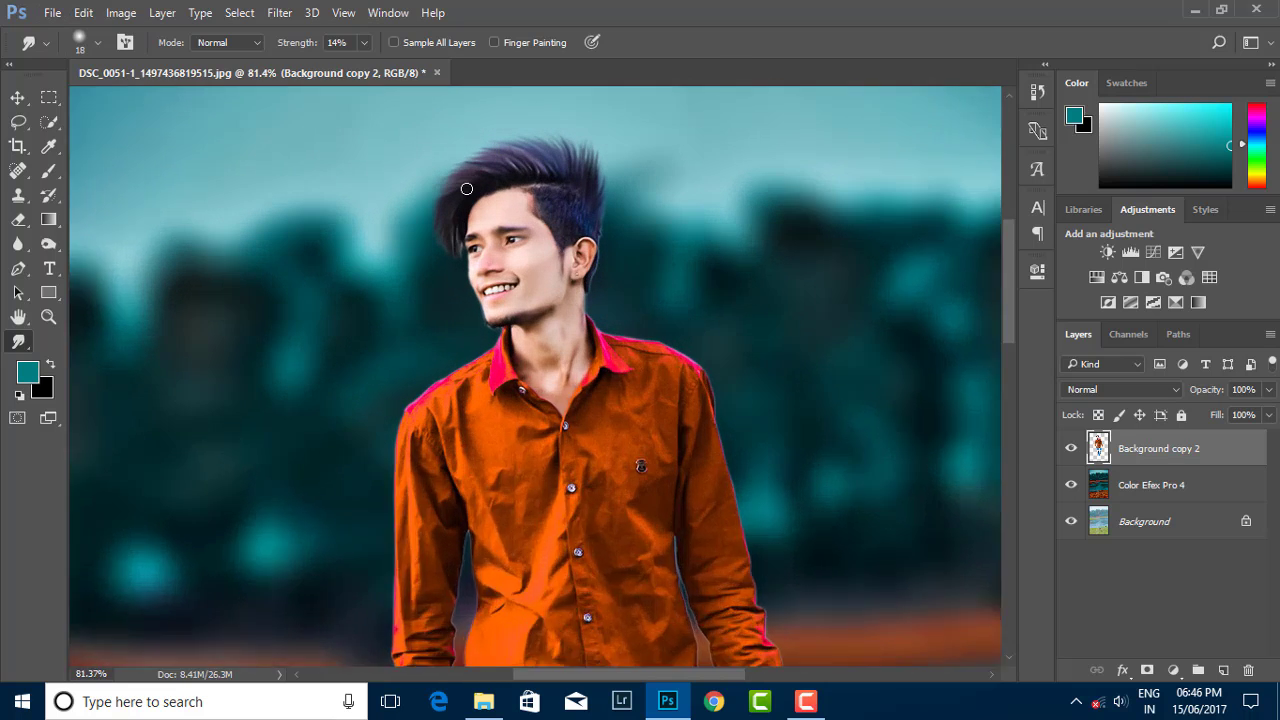
{"action": "scroll", "coordinate": [466, 191], "scroll_direction": "up", "scroll_amount": 2}
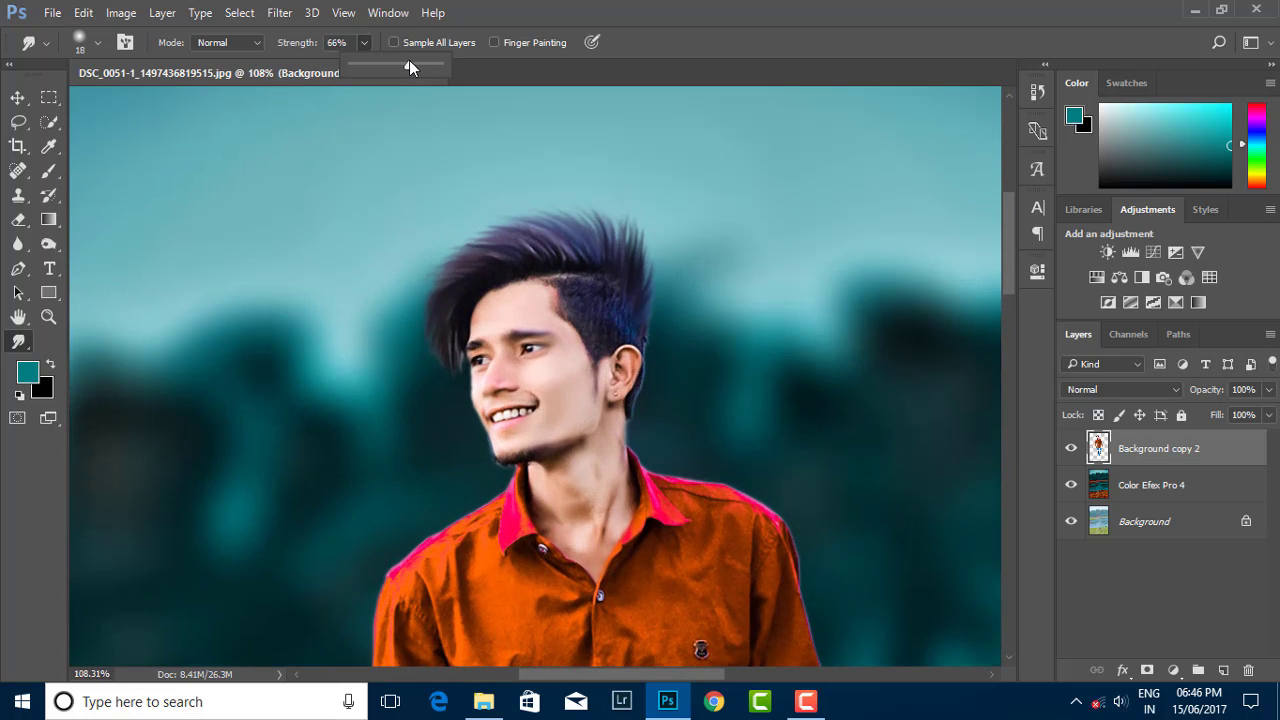
{"action": "left_click_drag", "start_coordinate": [410, 66], "coordinate": [412, 66]}
{"action": "scroll", "coordinate": [500, 258], "scroll_direction": "up", "scroll_amount": 2}
Step: Smudge the hair strands upward and to the left into longer, spikier tips
{"action": "mouse_move", "coordinate": [655, 248]}
{"action": "left_mouse_down"}
{"action": "mouse_move", "coordinate": [648, 185]}
{"action": "mouse_move", "coordinate": [558, 172]}
{"action": "left_mouse_up"}
{"action": "mouse_move", "coordinate": [575, 228]}
{"action": "left_mouse_down"}
{"action": "mouse_move", "coordinate": [532, 186]}
{"action": "mouse_move", "coordinate": [475, 208]}
{"action": "mouse_move", "coordinate": [458, 190]}
{"action": "left_mouse_up"}
{"action": "left_click_drag", "start_coordinate": [512, 238], "coordinate": [440, 212]}
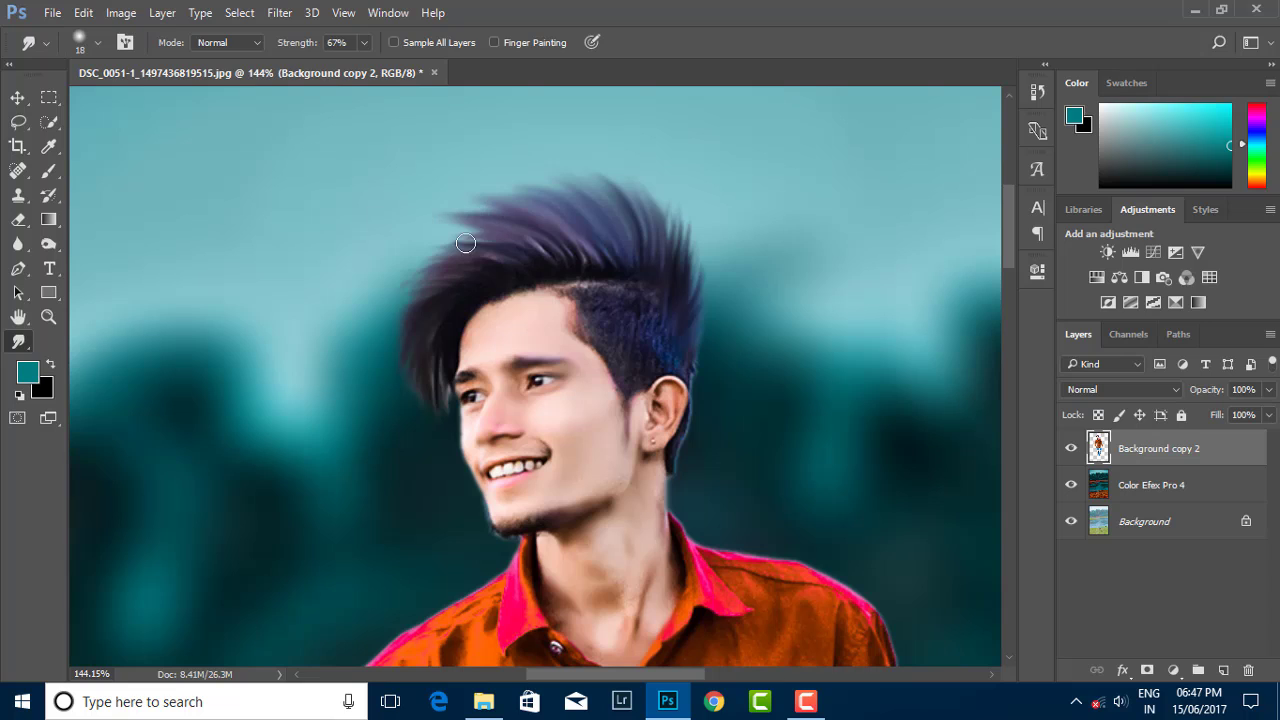
{"action": "mouse_move", "coordinate": [490, 258]}
{"action": "left_mouse_down"}
{"action": "mouse_move", "coordinate": [428, 225]}
{"action": "mouse_move", "coordinate": [405, 288]}
{"action": "left_mouse_up"}
{"action": "scroll", "coordinate": [411, 260], "scroll_direction": "down", "scroll_amount": 2}
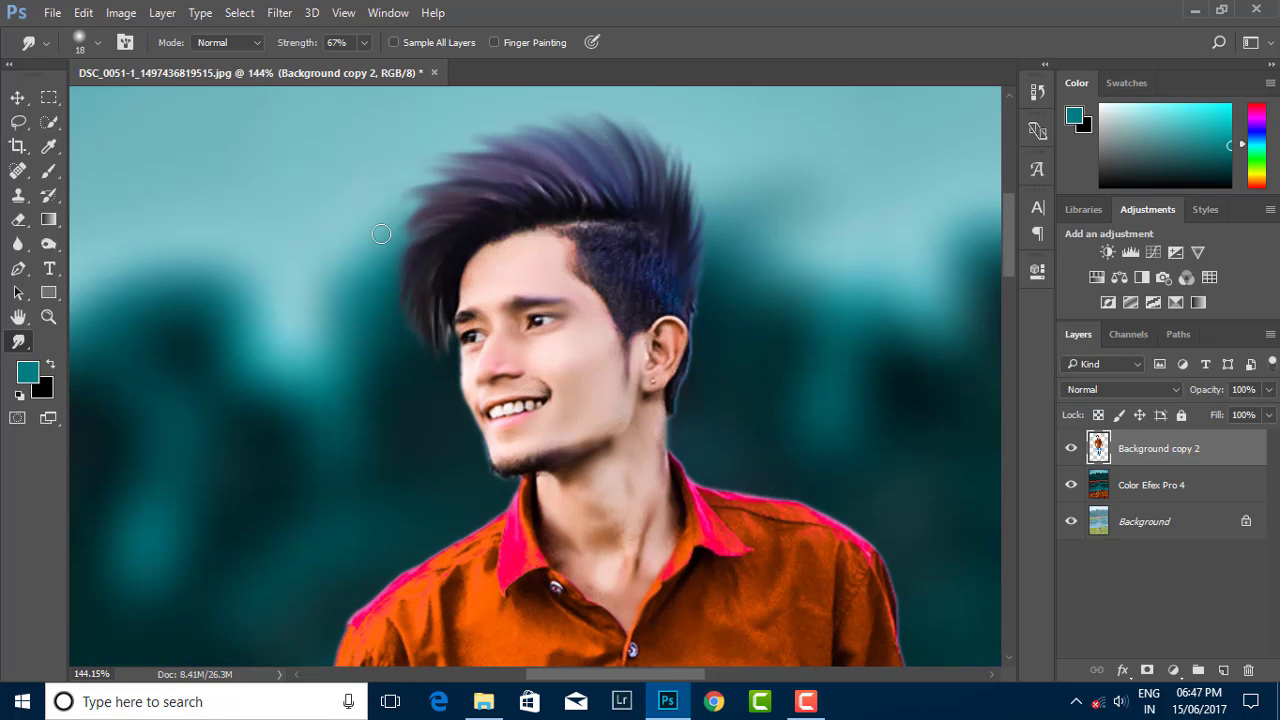
{"action": "left_click_drag", "start_coordinate": [430, 232], "coordinate": [385, 215]}
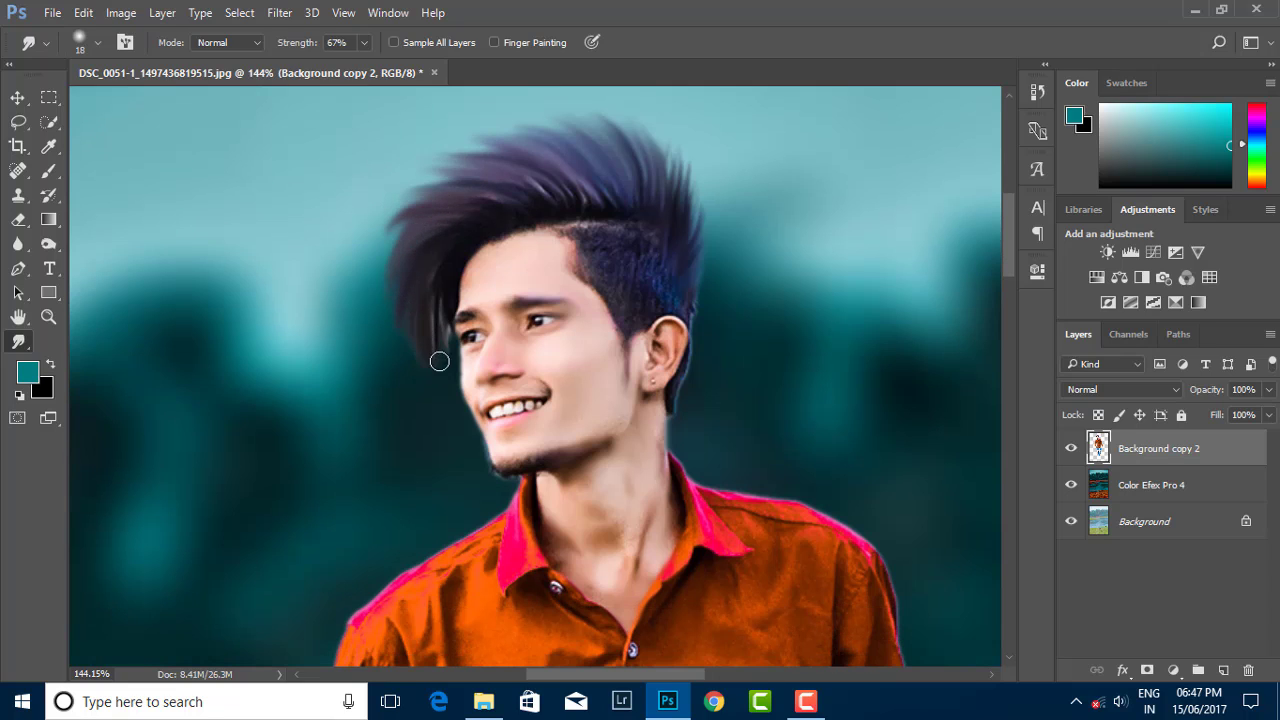
{"action": "scroll", "coordinate": [642, 236], "scroll_direction": "up", "scroll_amount": 2}
{"action": "mouse_move", "coordinate": [689, 291]}
{"action": "left_mouse_down"}
{"action": "mouse_move", "coordinate": [684, 212]}
{"action": "mouse_move", "coordinate": [638, 161]}
{"action": "left_mouse_up"}
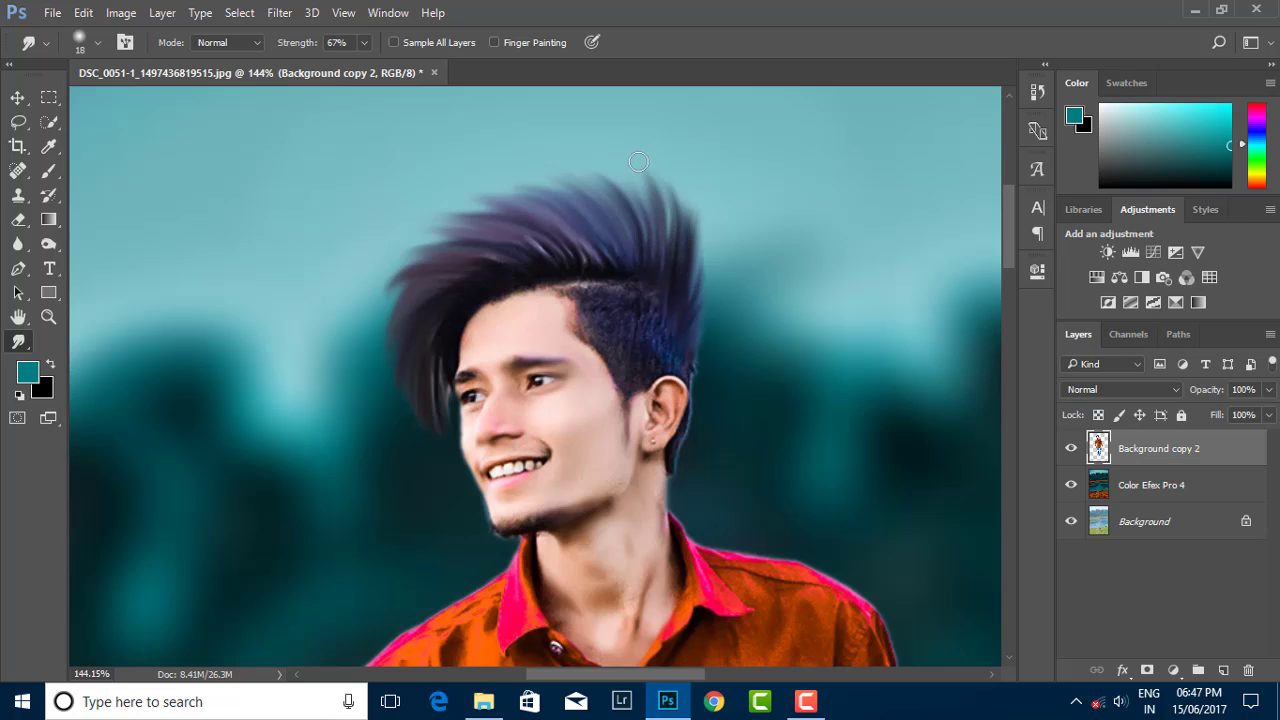
{"action": "mouse_move", "coordinate": [639, 208]}
{"action": "left_mouse_down"}
{"action": "mouse_move", "coordinate": [546, 169]}
{"action": "mouse_move", "coordinate": [513, 201]}
{"action": "left_mouse_up"}
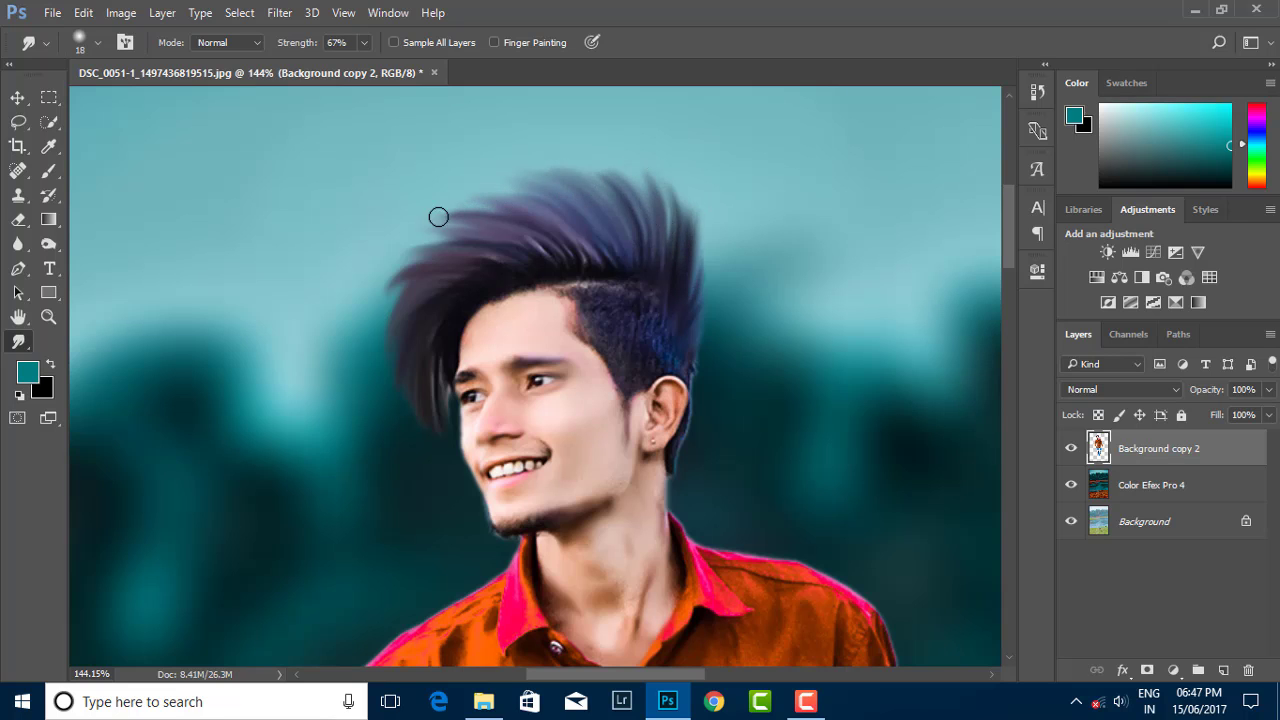
{"action": "scroll", "coordinate": [486, 231], "scroll_direction": "down", "scroll_amount": 1}
{"action": "scroll", "coordinate": [486, 231], "scroll_direction": "down", "scroll_amount": 5}
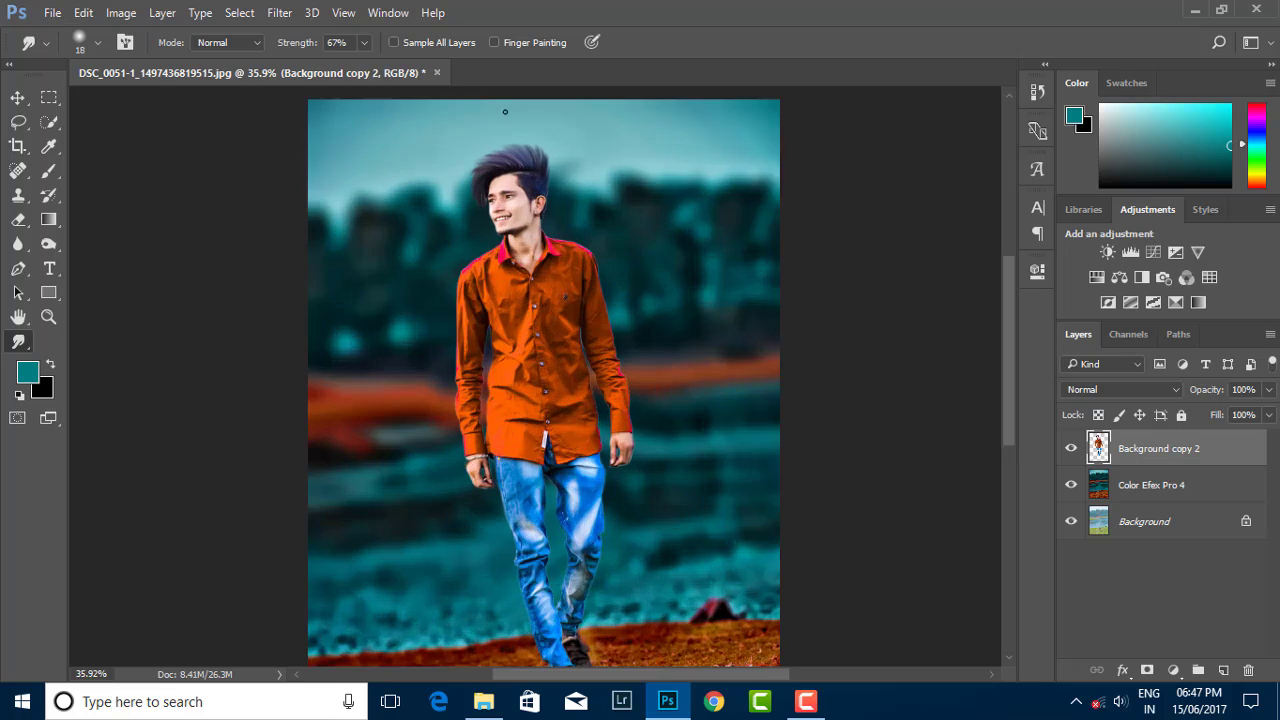
{"action": "scroll", "coordinate": [505, 112], "scroll_direction": "up", "scroll_amount": 4}
{"action": "scroll", "coordinate": [446, 181], "scroll_direction": "up", "scroll_amount": 1}
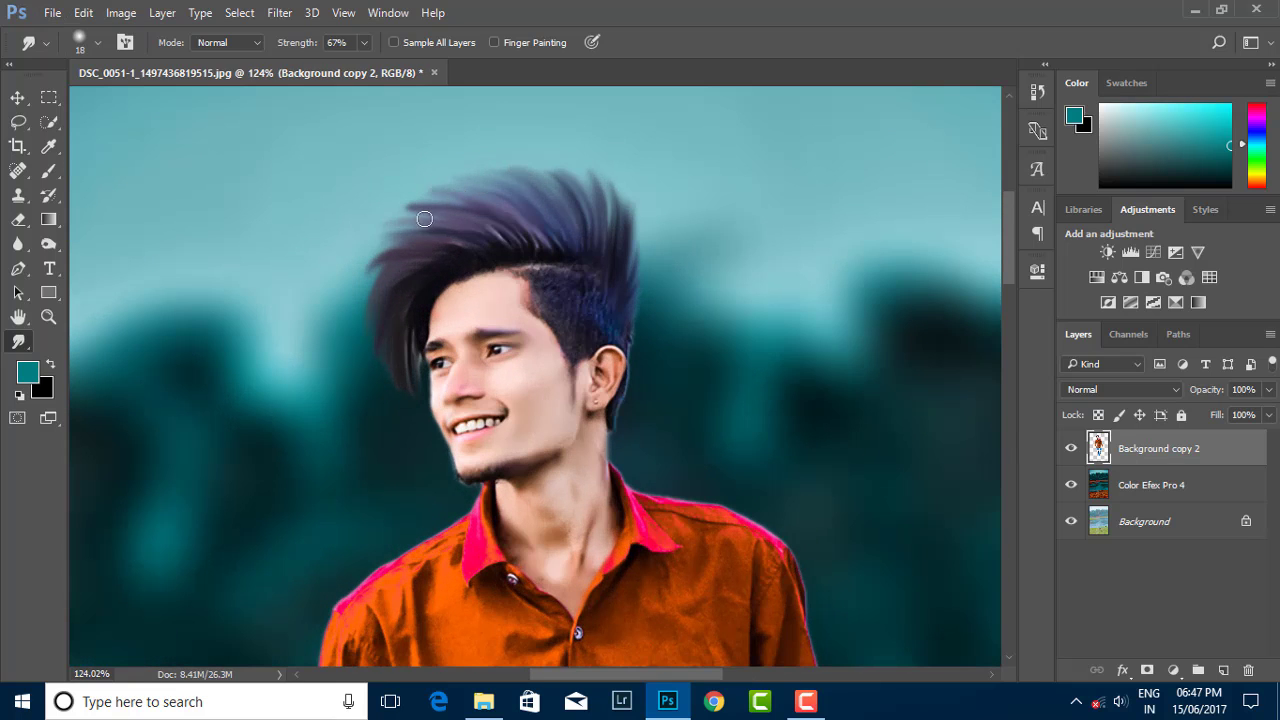
{"action": "scroll", "coordinate": [372, 305], "scroll_direction": "down", "scroll_amount": 2}
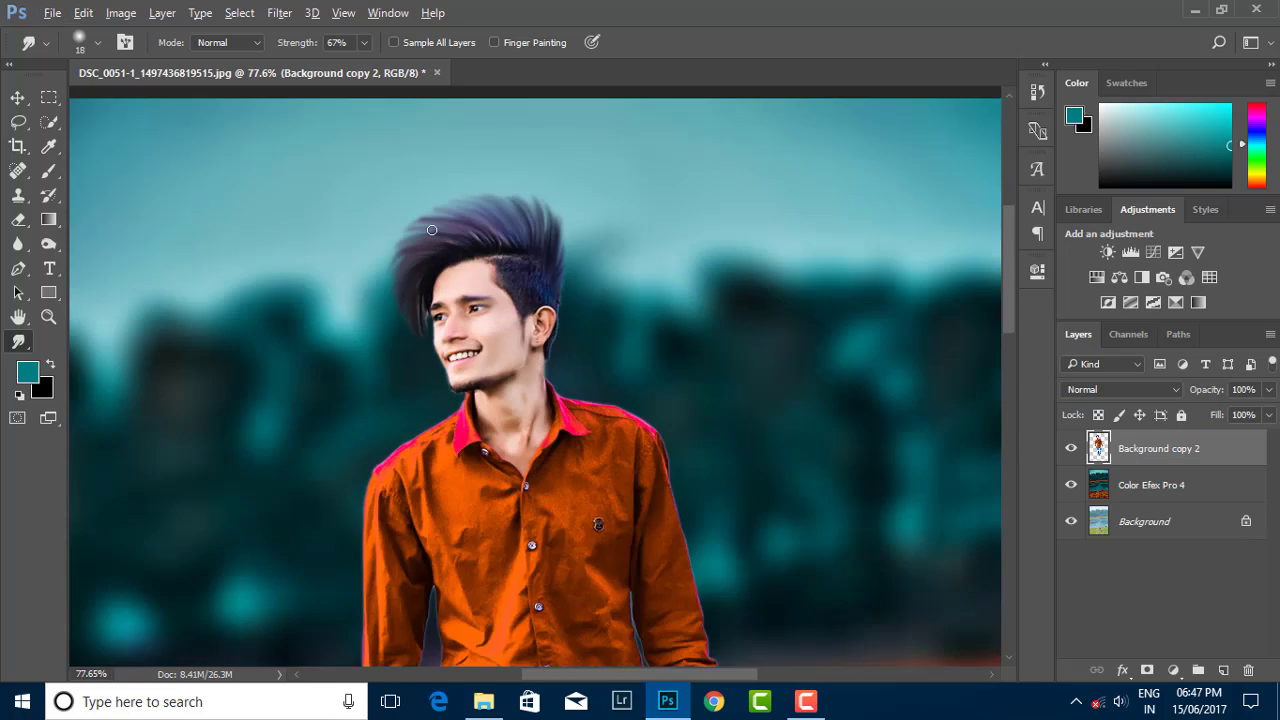
{"action": "scroll", "coordinate": [372, 305], "scroll_direction": "down", "scroll_amount": 3}
{"action": "scroll", "coordinate": [527, 155], "scroll_direction": "up", "scroll_amount": 1}
{"action": "scroll", "coordinate": [527, 155], "scroll_direction": "up", "scroll_amount": 1}
{"action": "scroll", "coordinate": [527, 155], "scroll_direction": "up", "scroll_amount": 2}
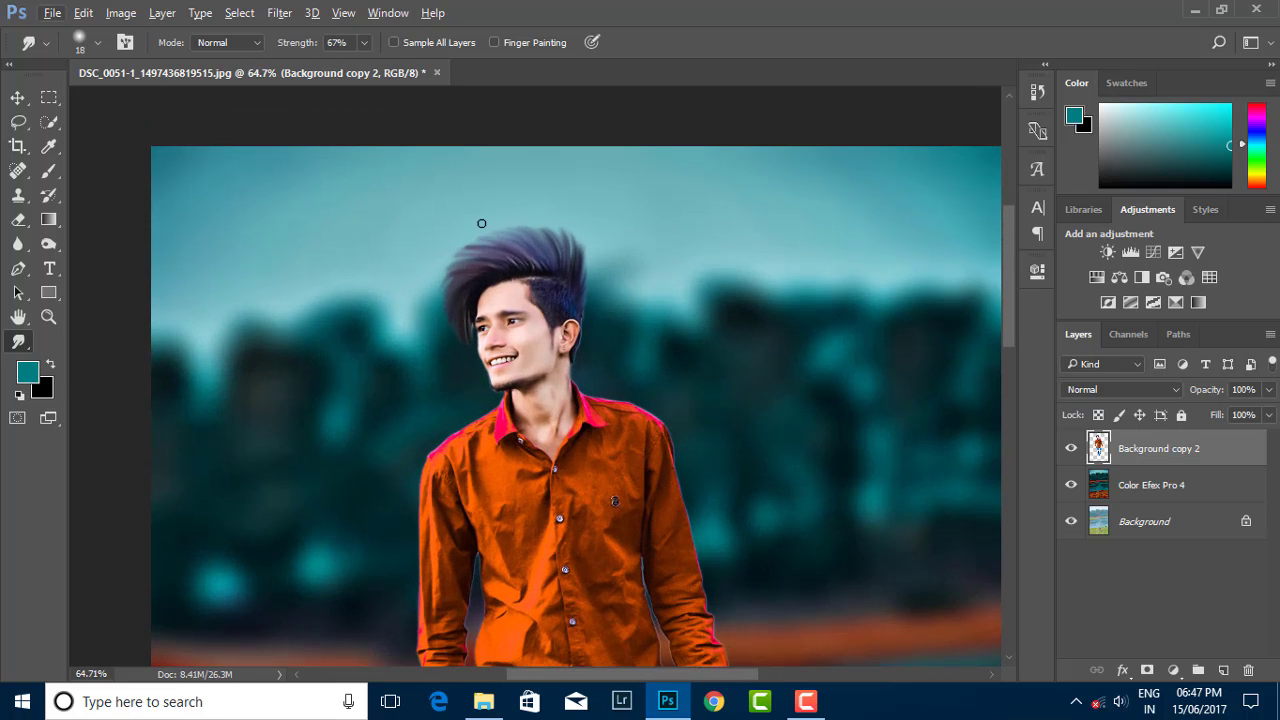
{"action": "left_click", "coordinate": [279, 12]}
Step: Push the hair outline outward with Liquify's Forward Warp and apply the reshaping
{"action": "left_click", "coordinate": [304, 156]}
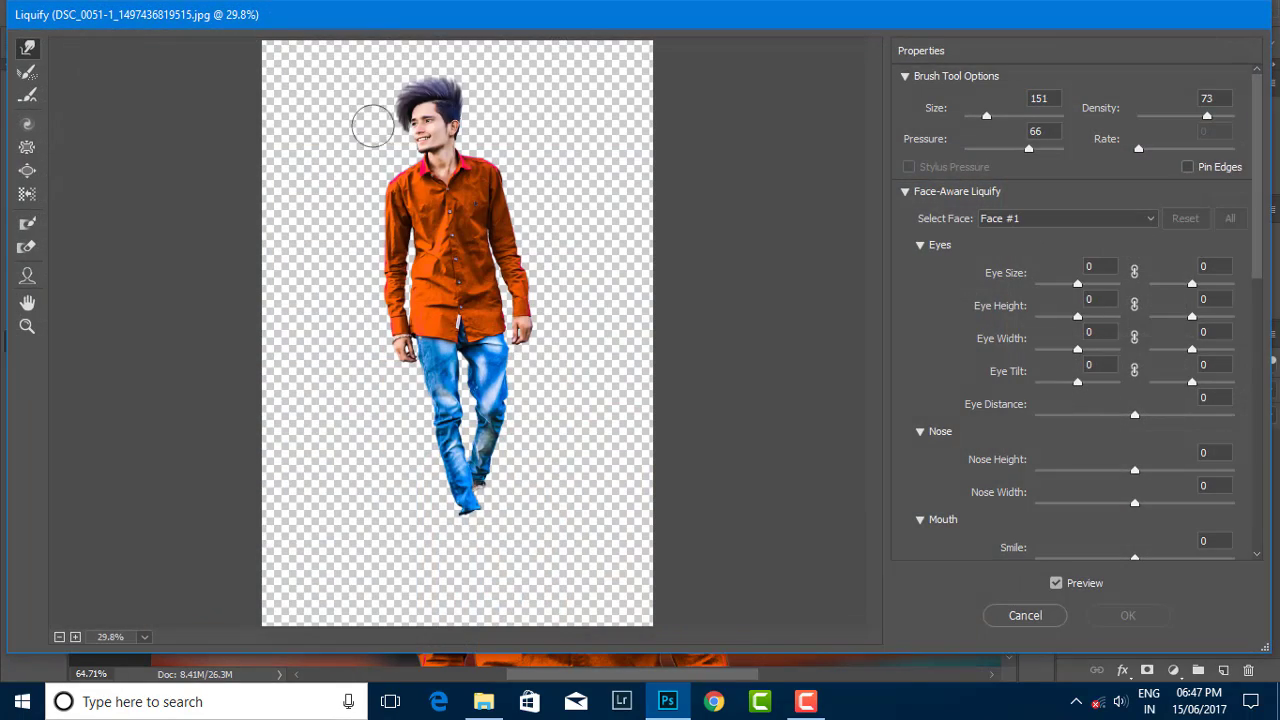
{"action": "scroll", "coordinate": [330, 160], "scroll_direction": "up", "scroll_amount": 1}
{"action": "scroll", "coordinate": [340, 150], "scroll_direction": "up", "scroll_amount": 2}
{"action": "scroll", "coordinate": [330, 160], "scroll_direction": "up", "scroll_amount": 1}
{"action": "scroll", "coordinate": [260, 170], "scroll_direction": "up", "scroll_amount": 1}
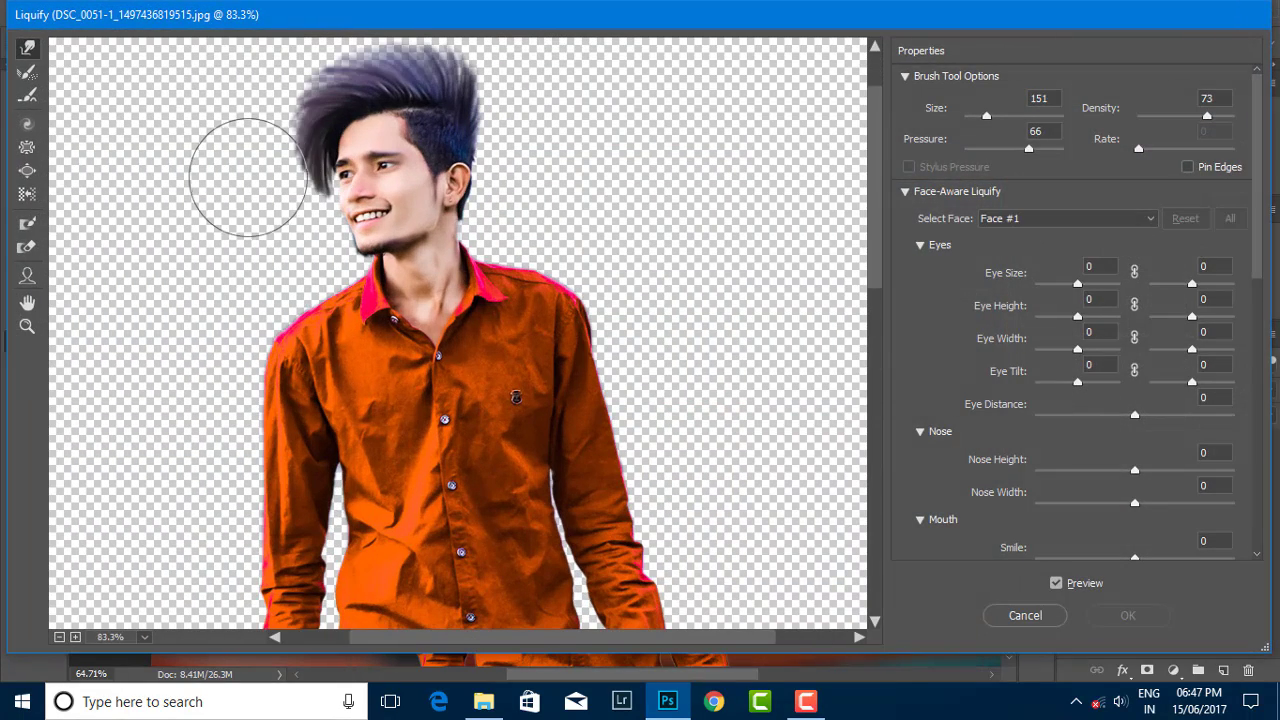
{"action": "scroll", "coordinate": [340, 150], "scroll_direction": "up", "scroll_amount": 2}
{"action": "left_click_drag", "start_coordinate": [460, 185], "coordinate": [500, 165]}
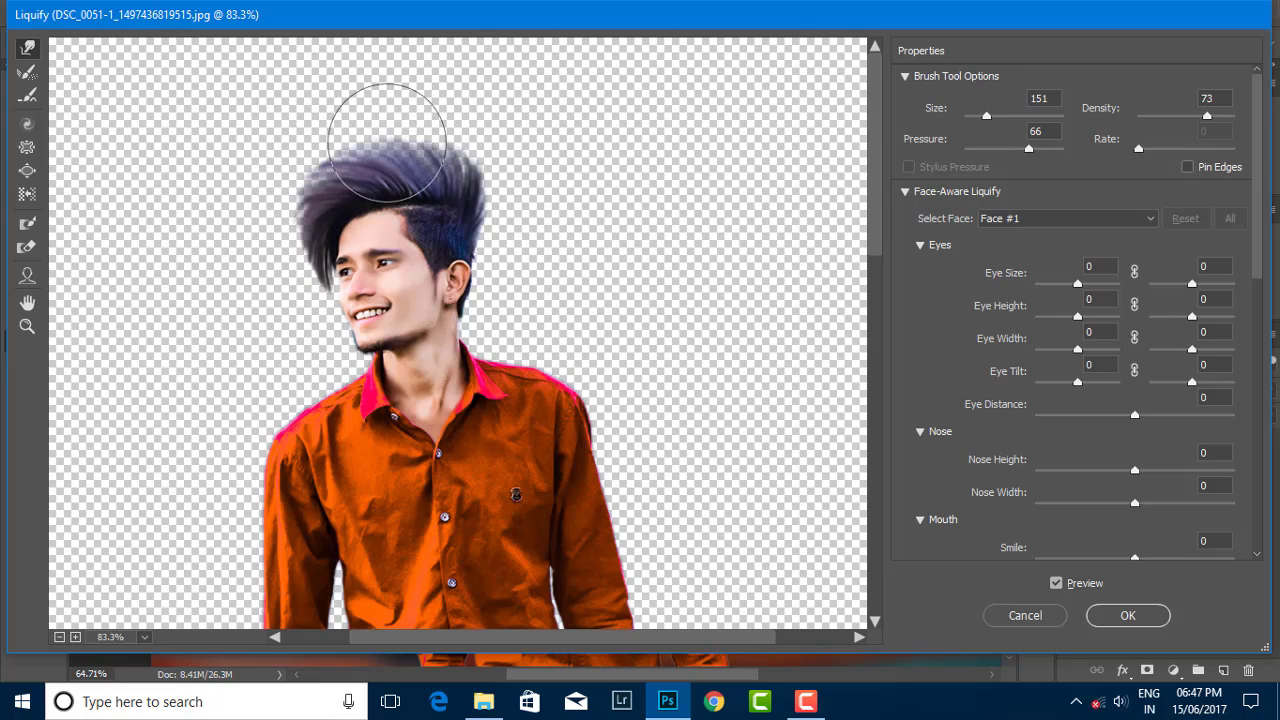
{"action": "scroll", "coordinate": [268, 235], "scroll_direction": "down", "scroll_amount": 1}
{"action": "scroll", "coordinate": [286, 157], "scroll_direction": "down", "scroll_amount": 1}
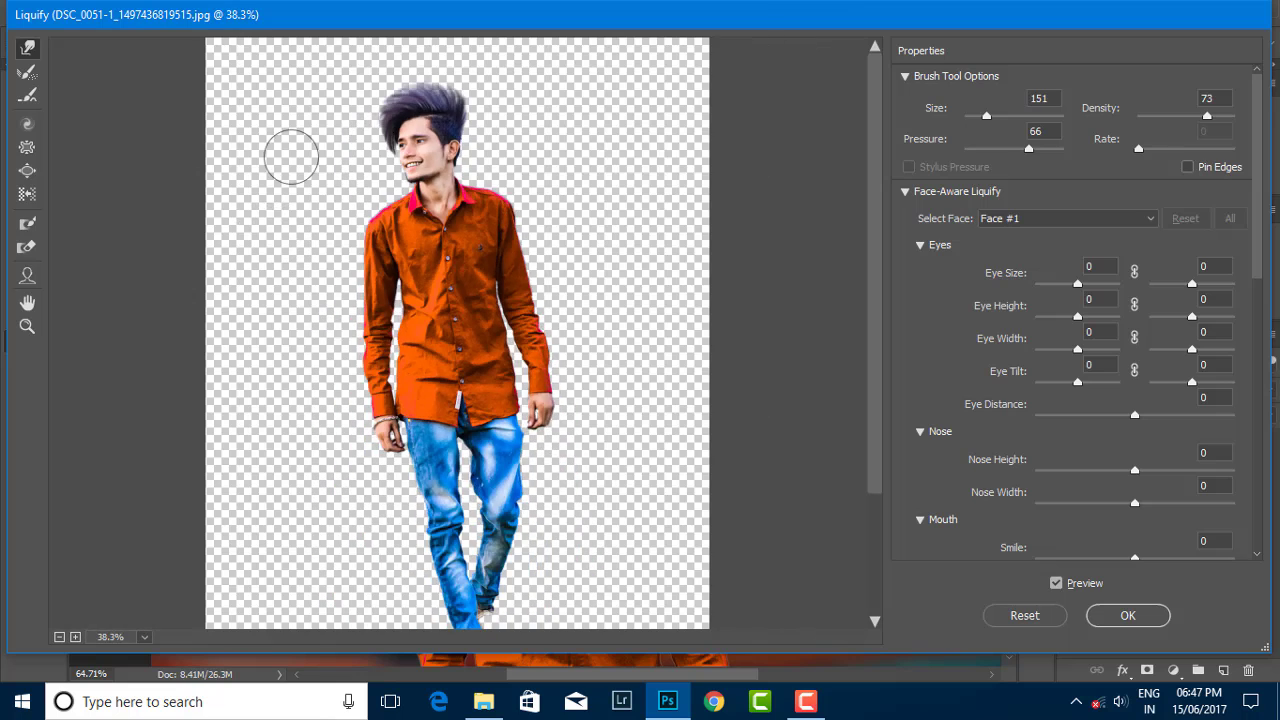
{"action": "scroll", "coordinate": [309, 137], "scroll_direction": "up", "scroll_amount": 1}
{"action": "scroll", "coordinate": [305, 135], "scroll_direction": "up", "scroll_amount": 1}
{"action": "scroll", "coordinate": [520, 140], "scroll_direction": "up", "scroll_amount": 1}
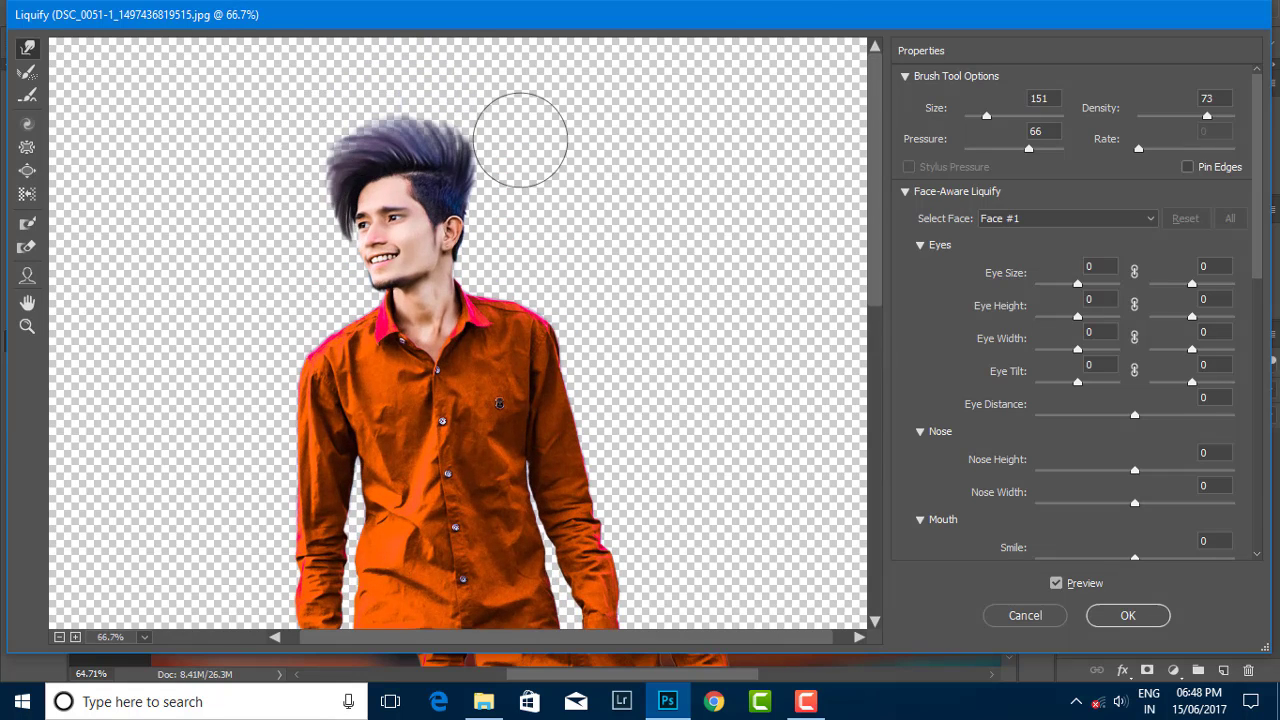
{"action": "scroll", "coordinate": [266, 229], "scroll_direction": "up", "scroll_amount": 1}
{"action": "scroll", "coordinate": [280, 235], "scroll_direction": "up", "scroll_amount": 1}
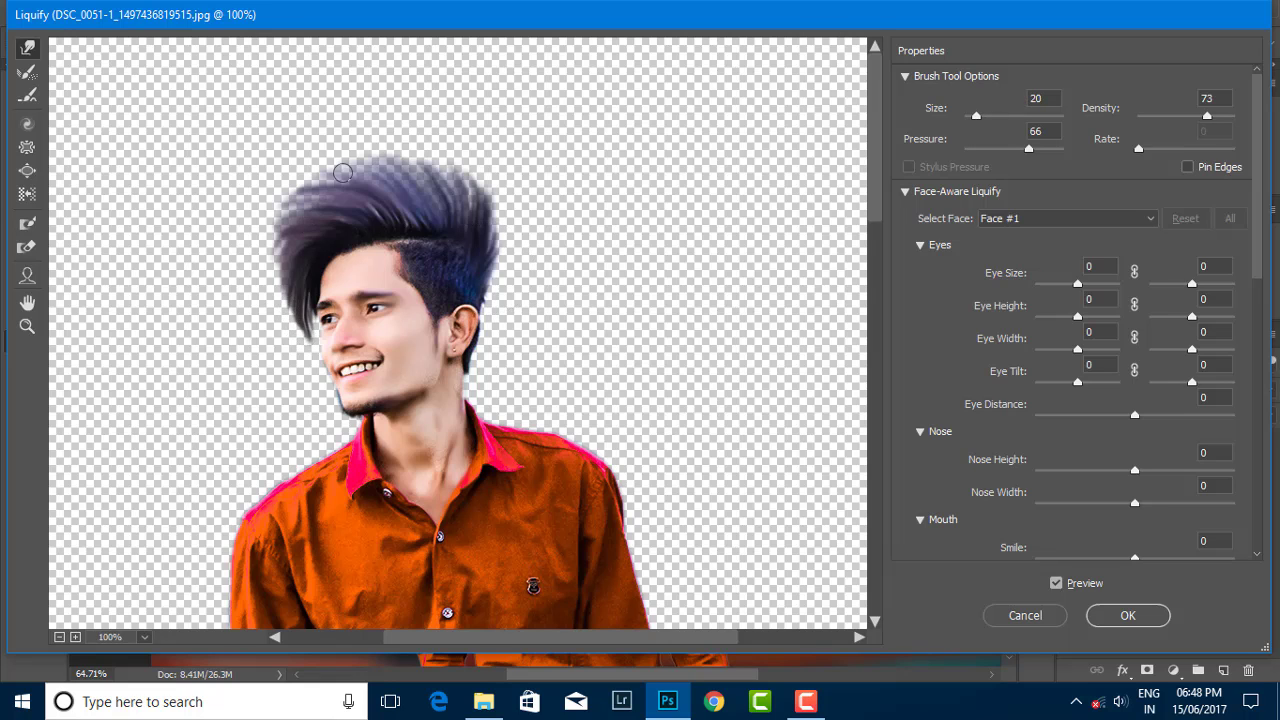
{"action": "scroll", "coordinate": [342, 173], "scroll_direction": "down", "scroll_amount": 1}
{"action": "key", "text": "Return"}
{"action": "scroll", "coordinate": [535, 375], "scroll_direction": "down", "scroll_amount": 3}
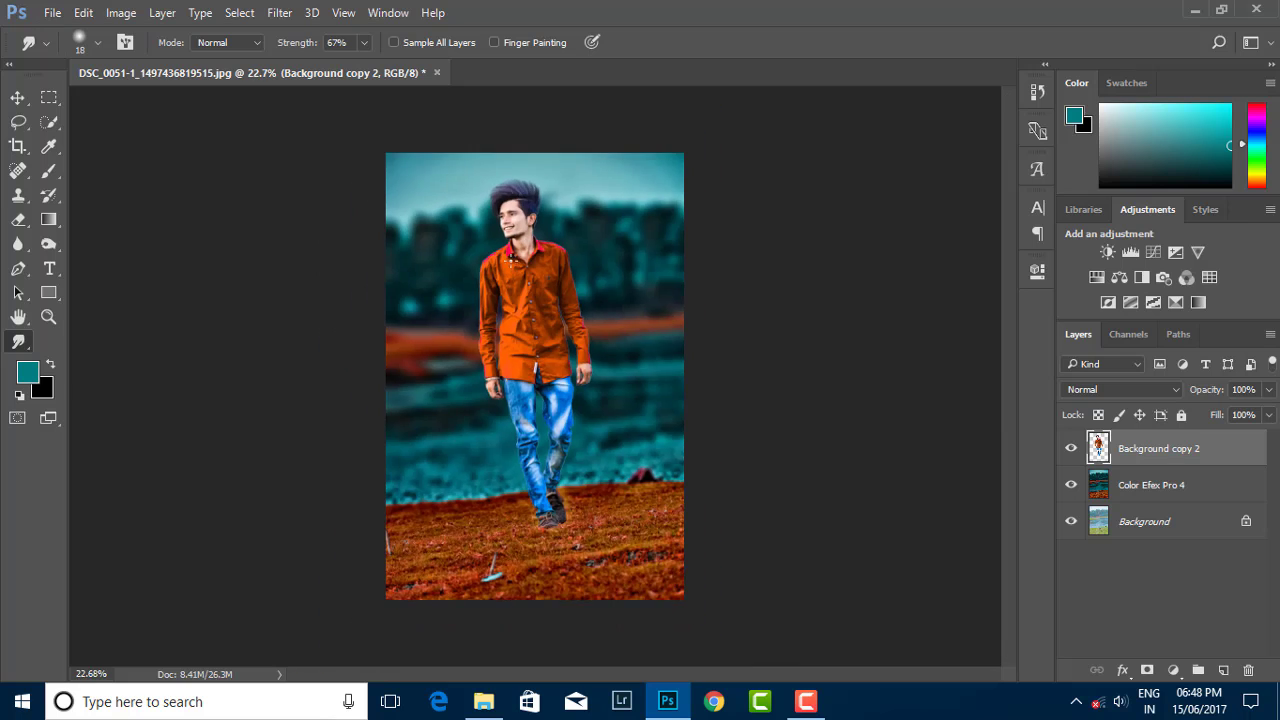
Step: Select the man's hair with the Quick Selection tool
{"action": "scroll", "coordinate": [538, 183], "scroll_direction": "up", "scroll_amount": 3}
{"action": "scroll", "coordinate": [560, 205], "scroll_direction": "up", "scroll_amount": 2}
{"action": "key", "text": "w"}
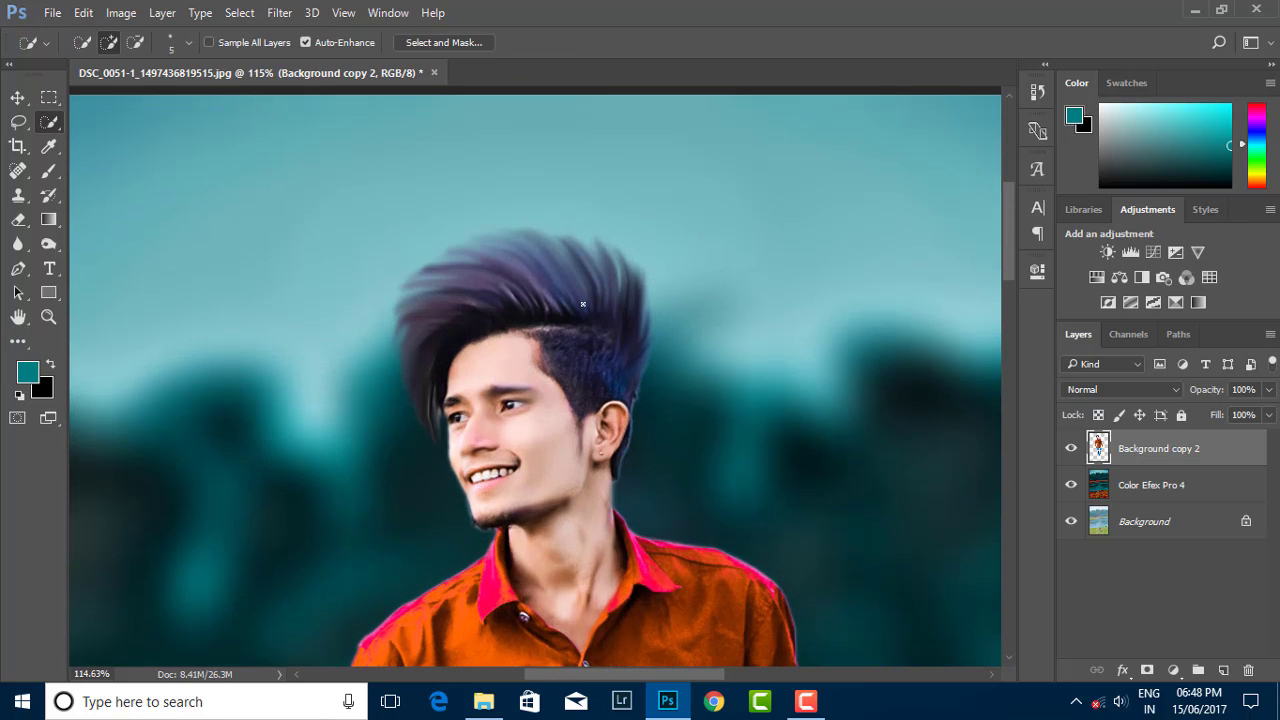
{"action": "left_click_drag", "start_coordinate": [582, 303], "coordinate": [540, 270]}
Step: Desaturate the selected hair to -57 with Hue/Saturation
{"action": "left_click", "coordinate": [121, 12]}
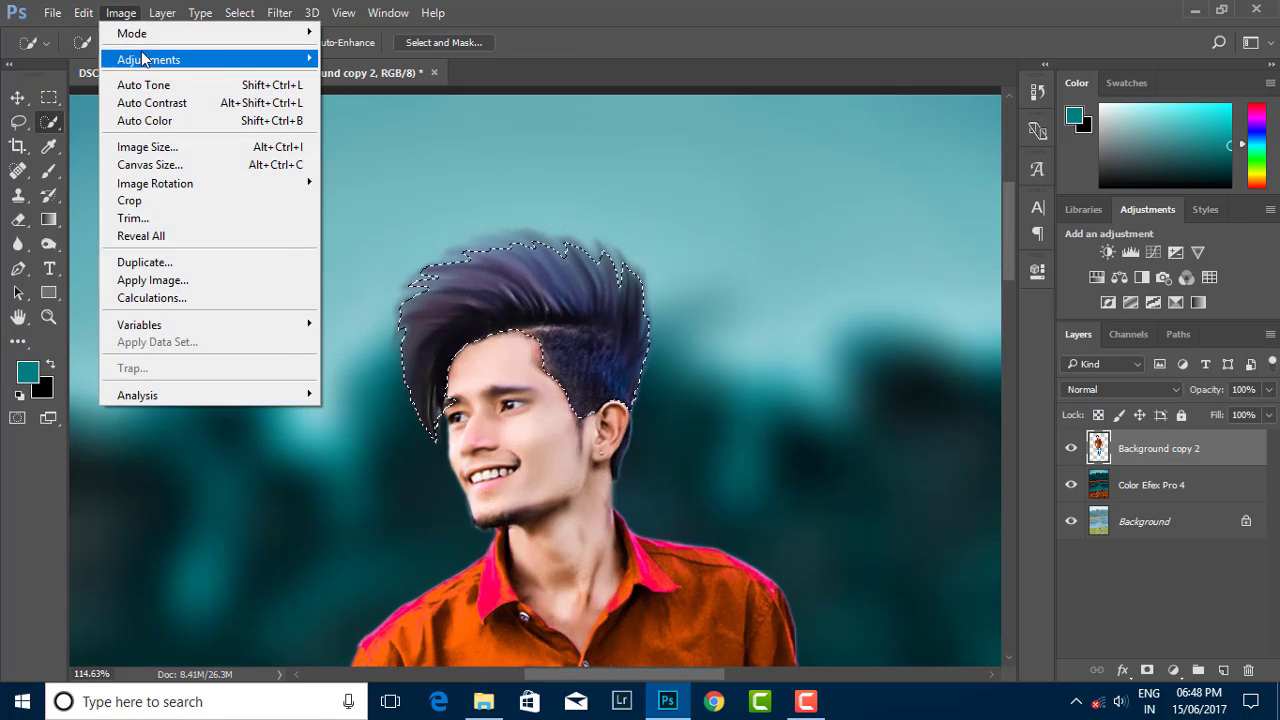
{"action": "left_click", "coordinate": [410, 152]}
{"action": "left_click_drag", "start_coordinate": [914, 320], "coordinate": [862, 321]}
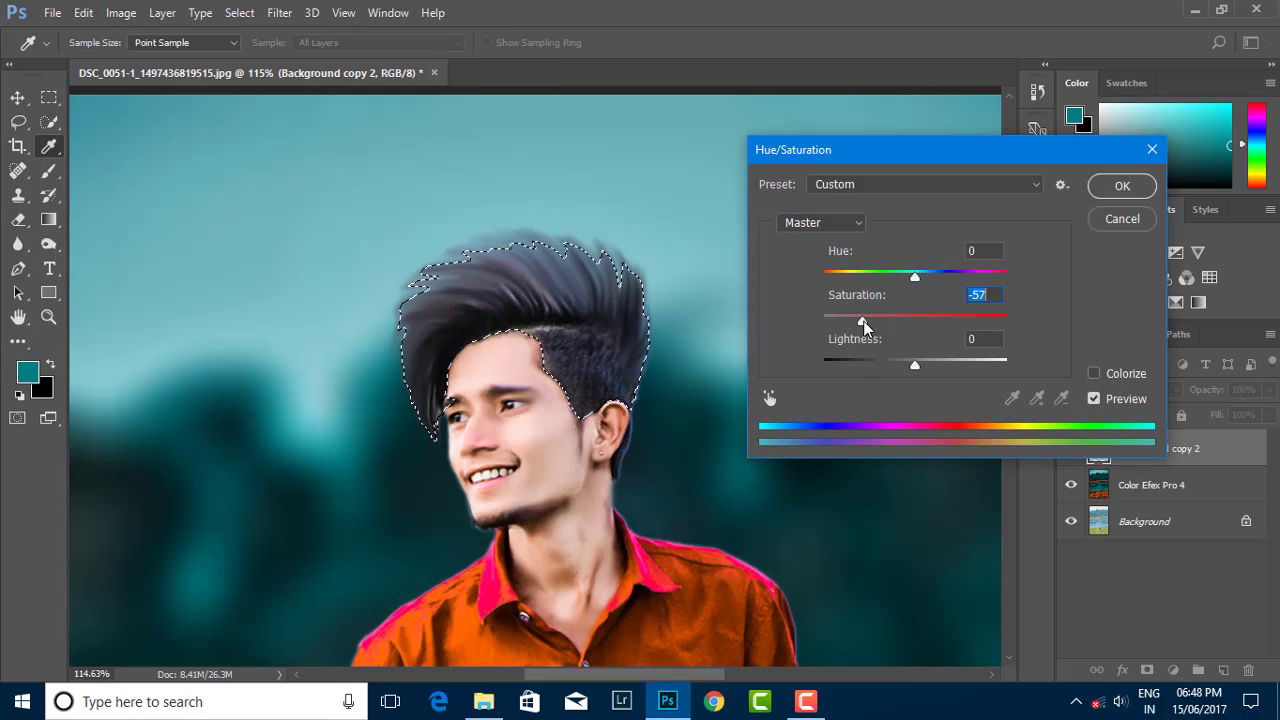
{"action": "key", "text": "Return"}
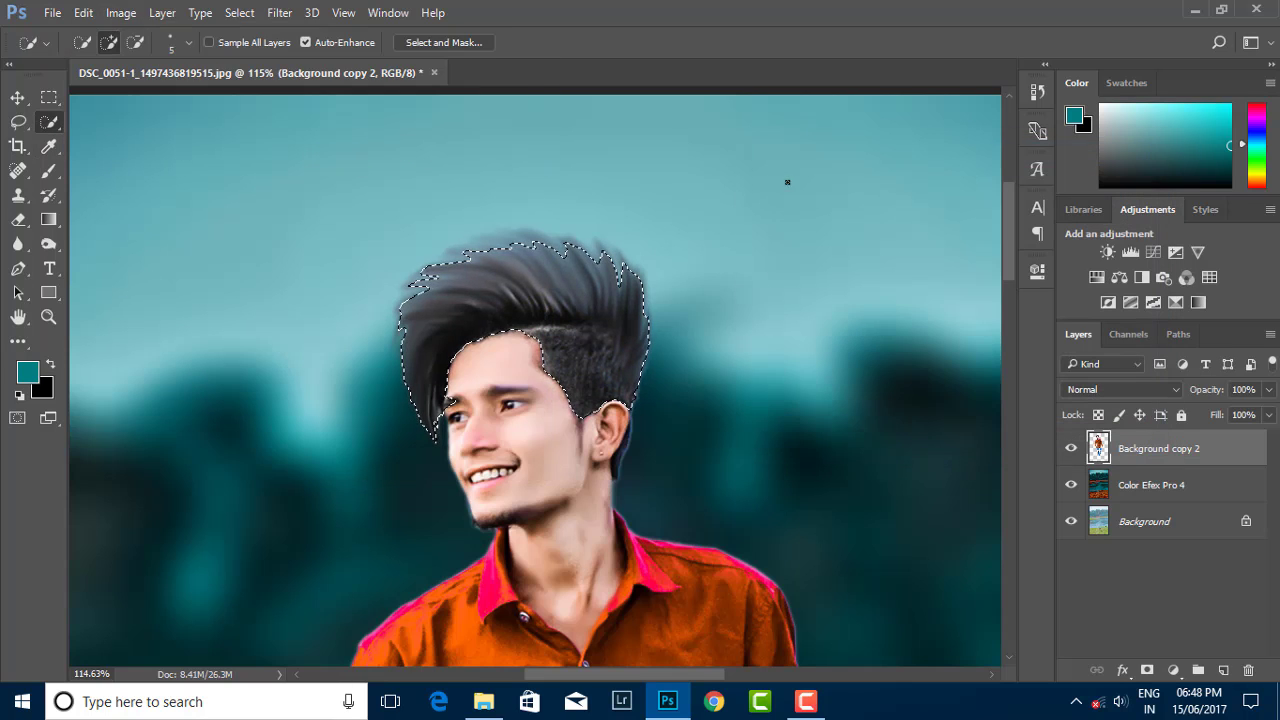
{"action": "left_click", "coordinate": [279, 12]}
Step: Give the hair Camera Raw Clarity +59 and Whites +30, then fit the photo in view
{"action": "left_click", "coordinate": [320, 120]}
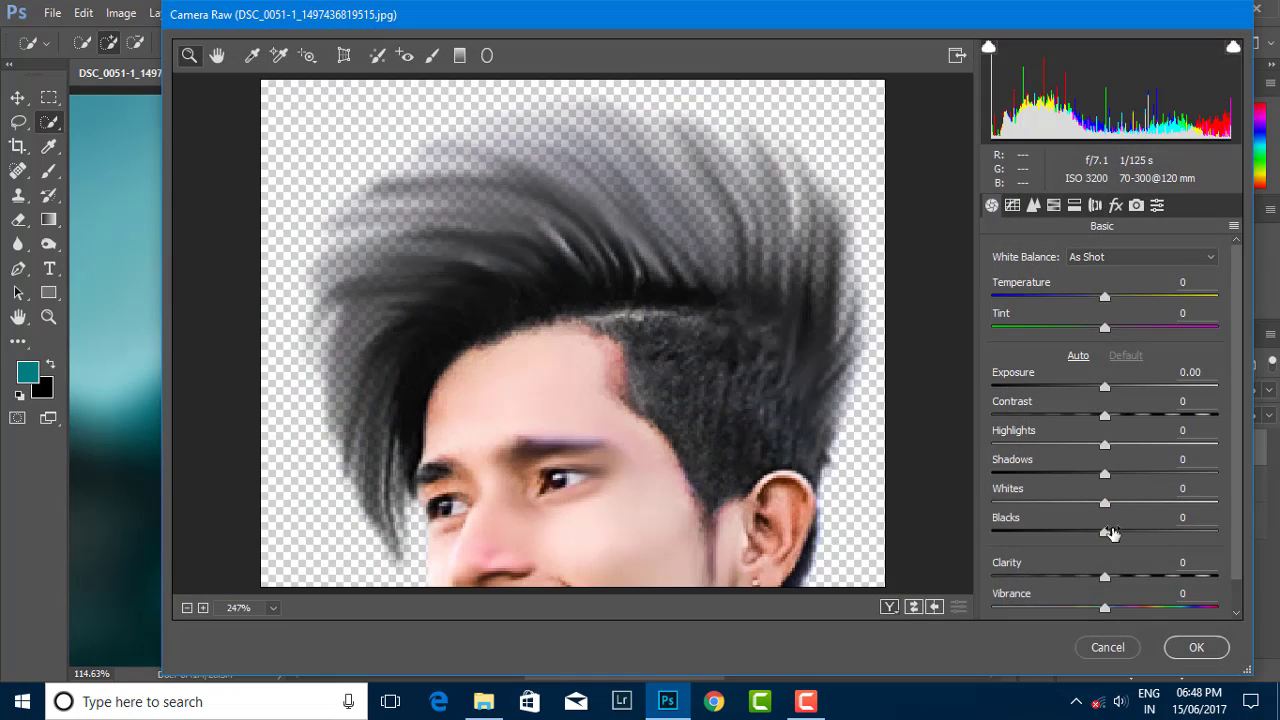
{"action": "left_click_drag", "start_coordinate": [1125, 576], "coordinate": [1170, 578]}
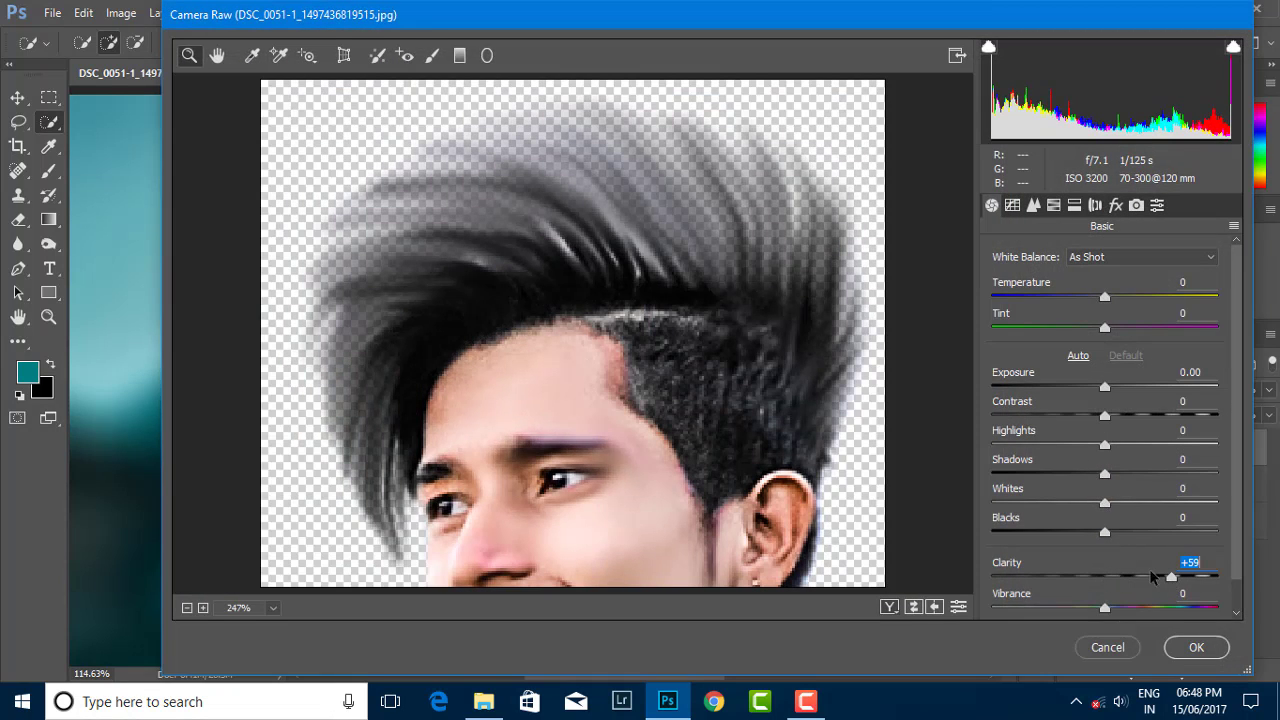
{"action": "left_click_drag", "start_coordinate": [1105, 503], "coordinate": [1129, 503]}
{"action": "left_click", "coordinate": [1196, 647]}
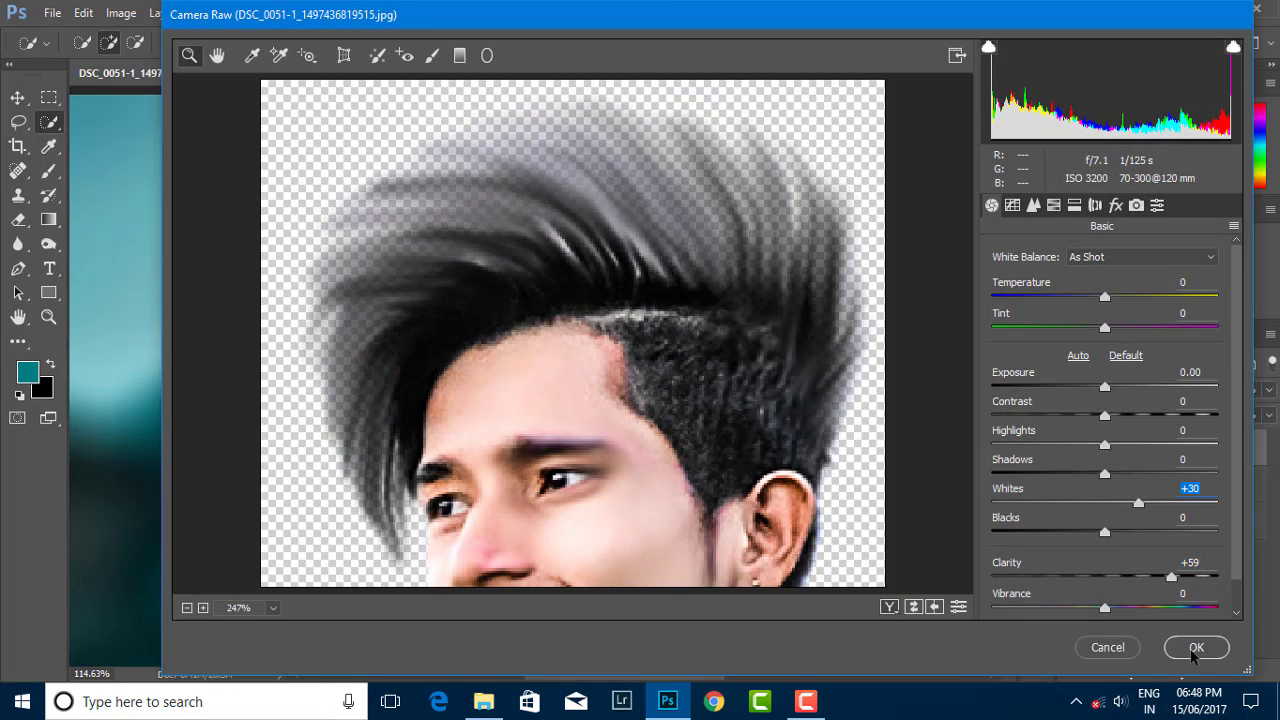
{"action": "left_click", "coordinate": [49, 97]}
{"action": "key", "text": "ctrl+0"}
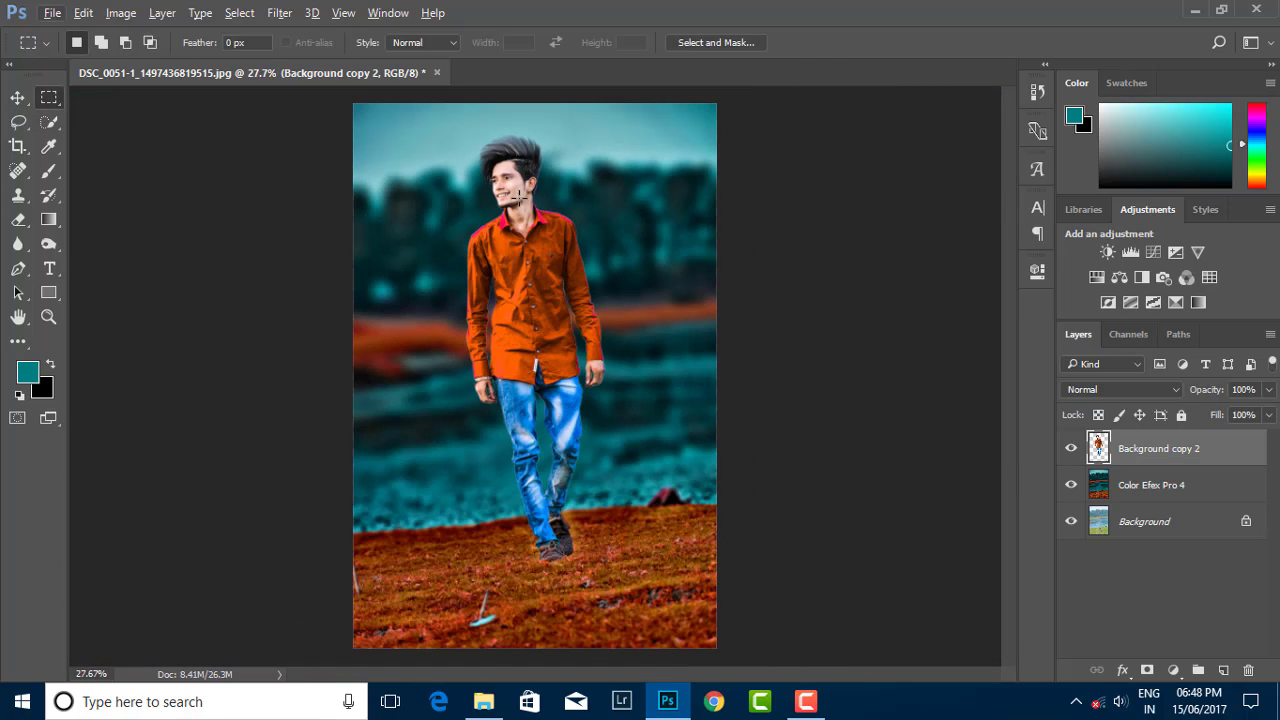
Step: Zoom in on the man's head and select the Eraser tool
{"action": "scroll", "coordinate": [519, 190], "scroll_direction": "up", "scroll_amount": 1}
{"action": "scroll", "coordinate": [500, 160], "scroll_direction": "up", "scroll_amount": 2}
{"action": "scroll", "coordinate": [510, 152], "scroll_direction": "up", "scroll_amount": 1}
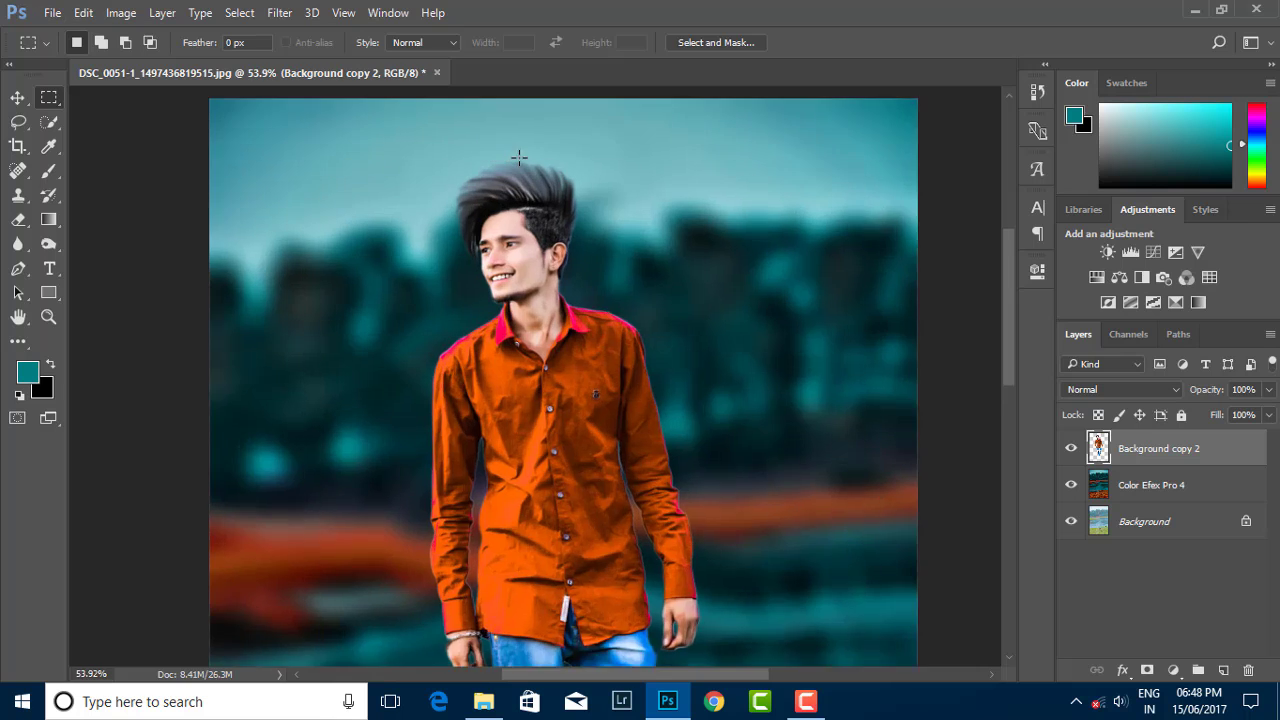
{"action": "scroll", "coordinate": [519, 157], "scroll_direction": "up", "scroll_amount": 1}
{"action": "scroll", "coordinate": [525, 200], "scroll_direction": "up", "scroll_amount": 1}
{"action": "scroll", "coordinate": [530, 225], "scroll_direction": "up", "scroll_amount": 1}
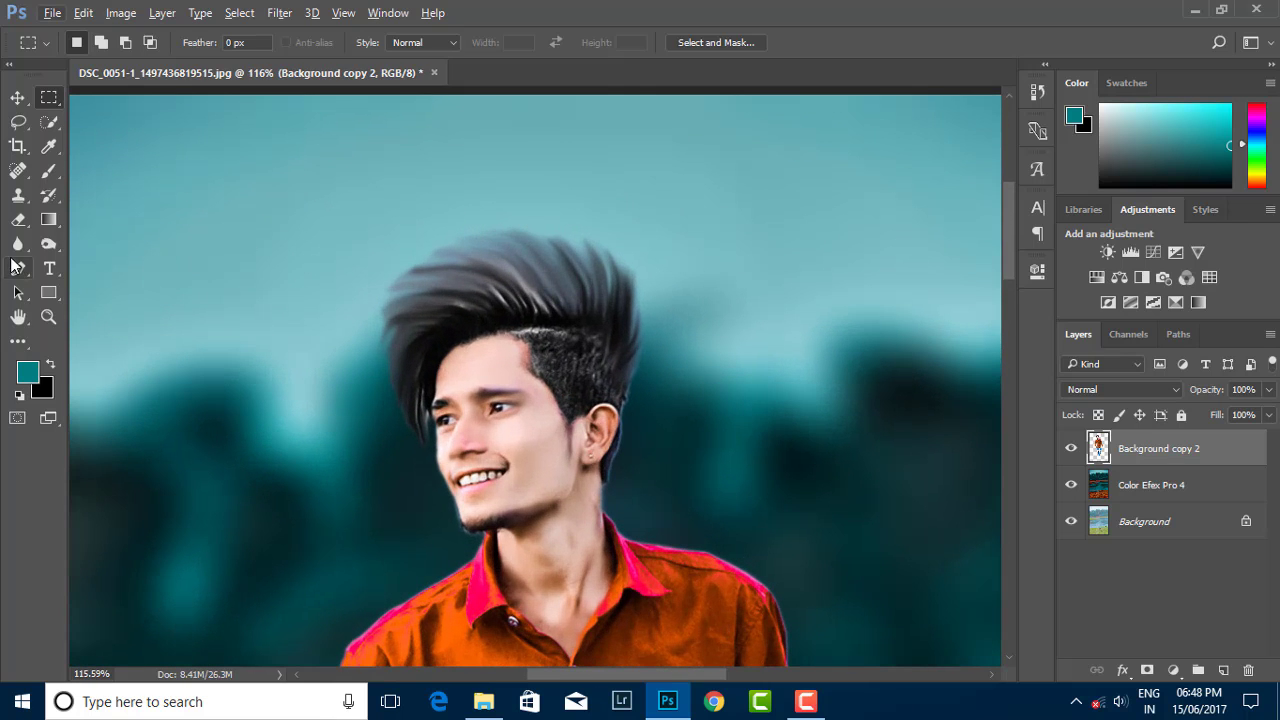
{"action": "right_click", "coordinate": [18, 219]}
{"action": "left_click", "coordinate": [120, 212]}
Step: Set the eraser brush size to 88 px, then switch to the Smudge tool
{"action": "scroll", "coordinate": [470, 257], "scroll_direction": "up", "scroll_amount": 1}
{"action": "right_click", "coordinate": [495, 280]}
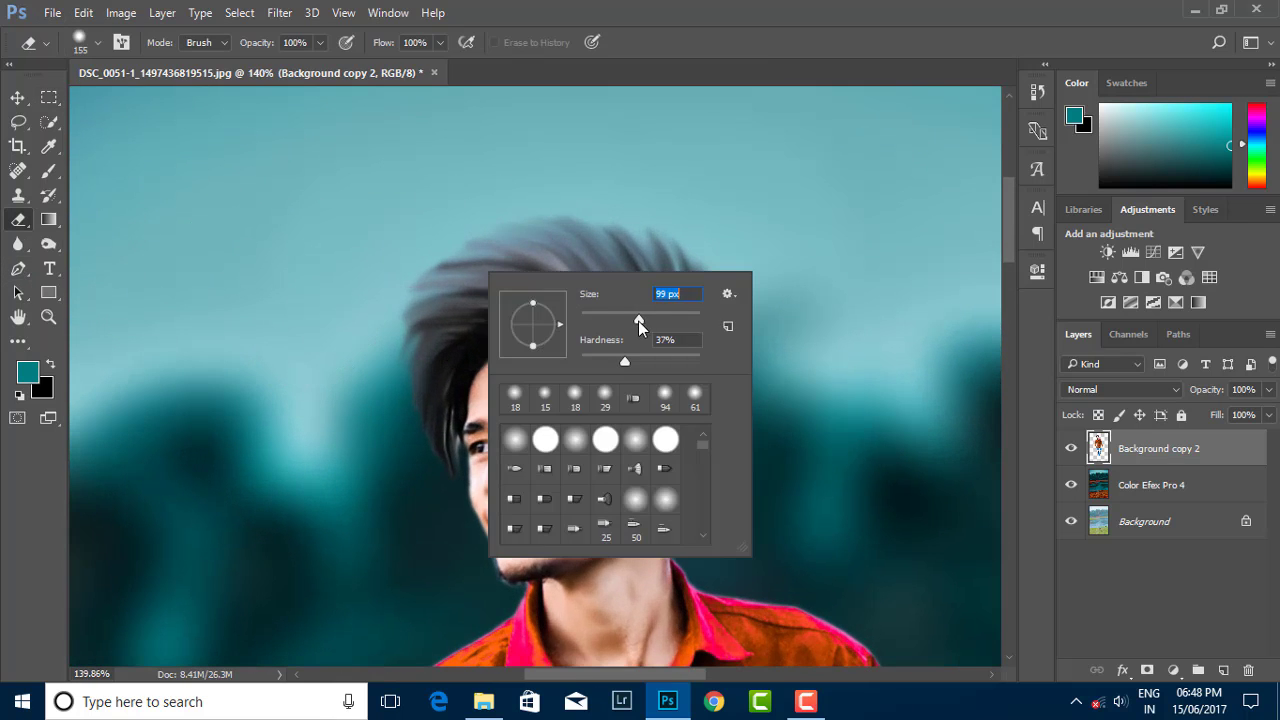
{"action": "left_click_drag", "start_coordinate": [639, 325], "coordinate": [633, 325]}
{"action": "left_click", "coordinate": [355, 353]}
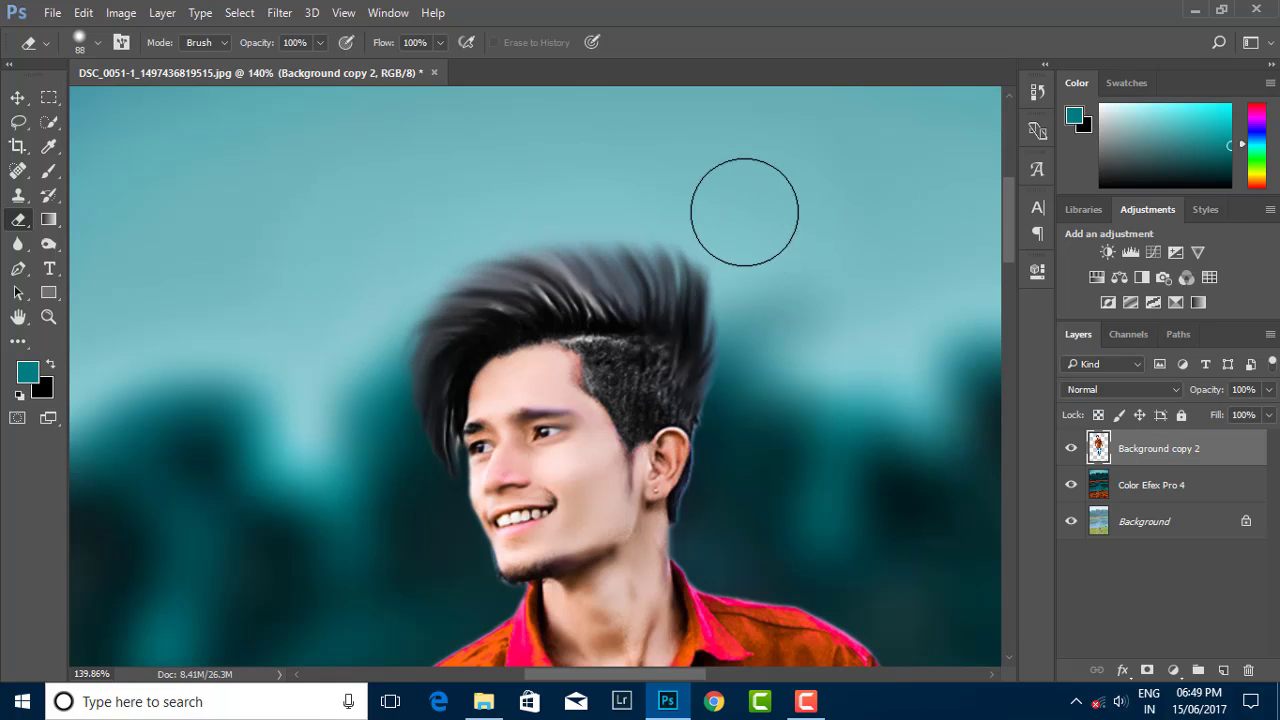
{"action": "left_click", "coordinate": [18, 341]}
{"action": "left_click", "coordinate": [77, 375]}
Step: Smudge the top of the hair upward and pull its left edge outward
{"action": "scroll", "coordinate": [533, 288], "scroll_direction": "up", "scroll_amount": 1}
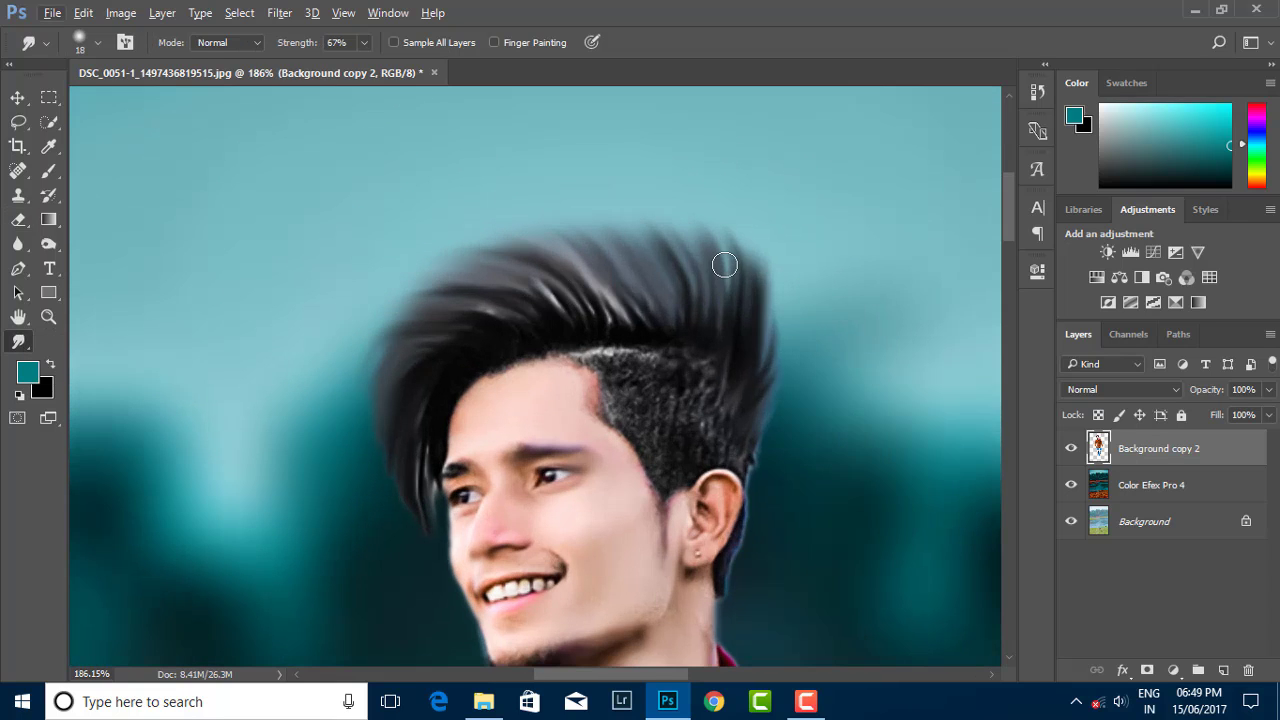
{"action": "right_click", "coordinate": [725, 264]}
{"action": "mouse_move", "coordinate": [720, 250]}
{"action": "left_mouse_down"}
{"action": "mouse_move", "coordinate": [660, 203]}
{"action": "mouse_move", "coordinate": [538, 236]}
{"action": "left_mouse_up"}
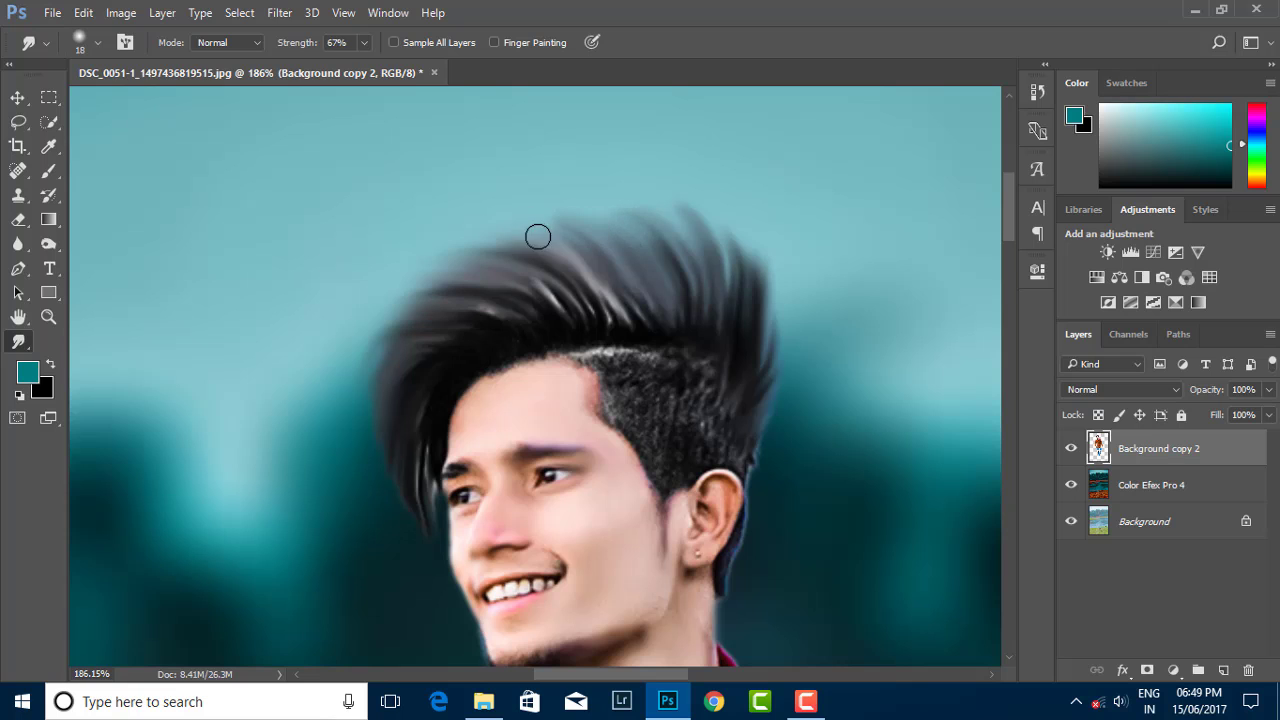
{"action": "left_click_drag", "start_coordinate": [416, 302], "coordinate": [366, 413]}
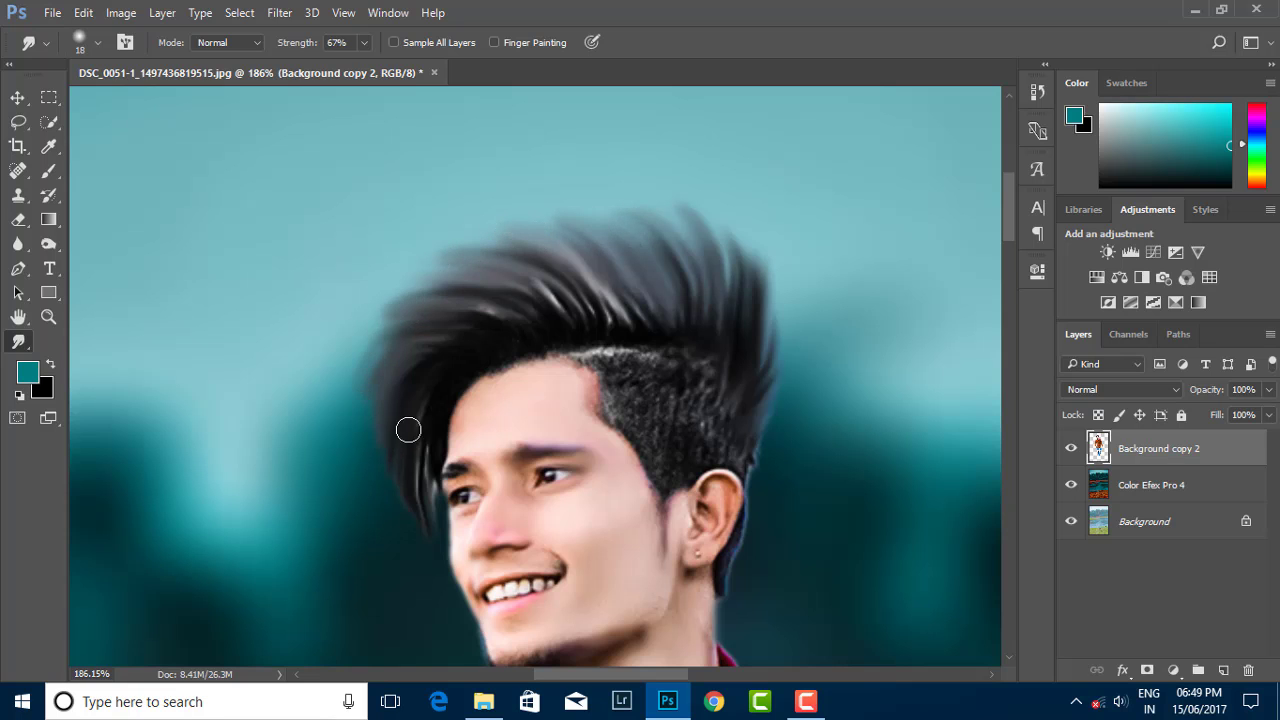
{"action": "scroll", "coordinate": [408, 429], "scroll_direction": "down", "scroll_amount": 3}
{"action": "scroll", "coordinate": [418, 313], "scroll_direction": "down", "scroll_amount": 3}
{"action": "scroll", "coordinate": [500, 135], "scroll_direction": "up", "scroll_amount": 2}
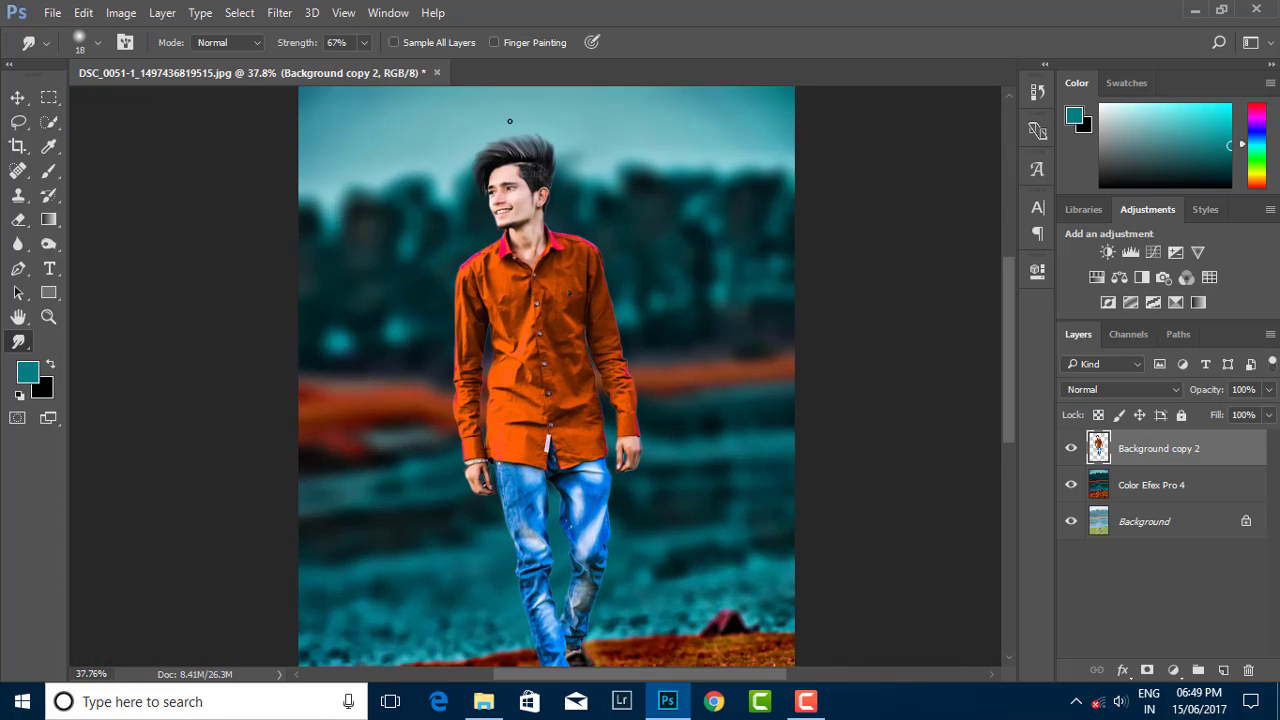
{"action": "scroll", "coordinate": [503, 131], "scroll_direction": "up", "scroll_amount": 3}
{"action": "scroll", "coordinate": [503, 131], "scroll_direction": "up", "scroll_amount": 3}
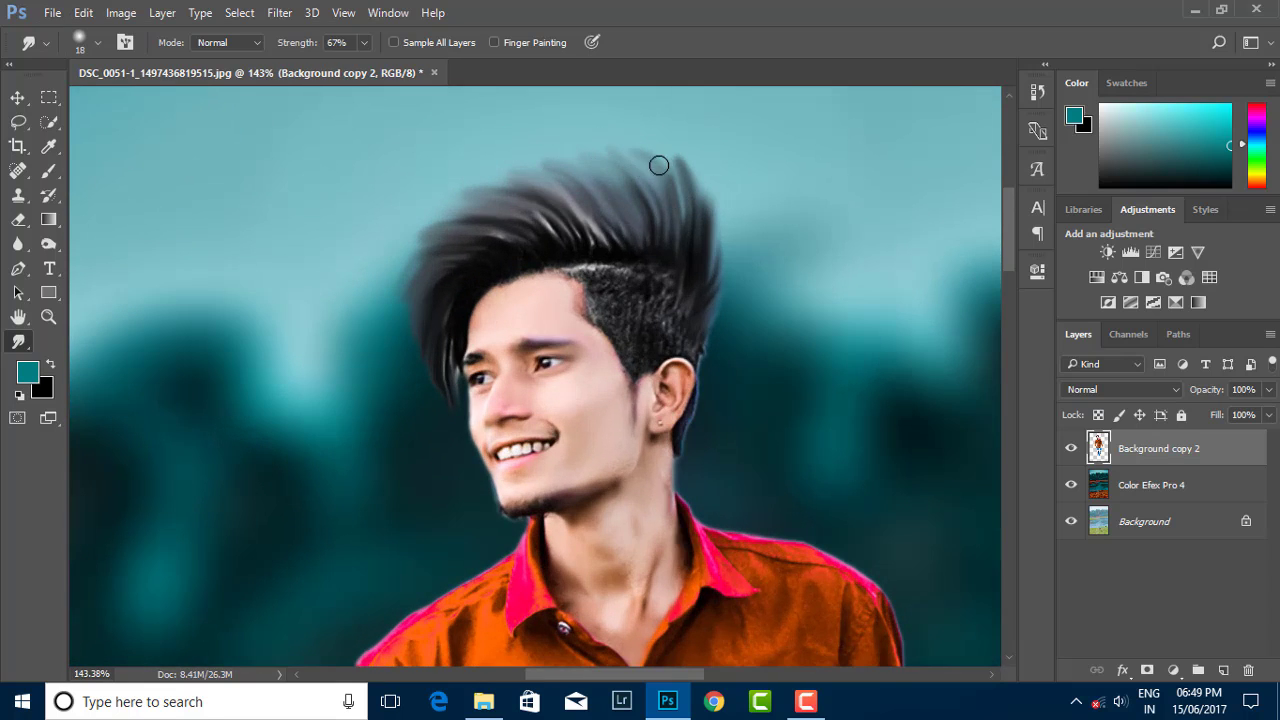
Step: Switch to a scattered brush preset and pull new strands up along the hair top
{"action": "right_click", "coordinate": [540, 211]}
{"action": "left_click", "coordinate": [738, 334]}
{"action": "scroll", "coordinate": [594, 200], "scroll_direction": "up", "scroll_amount": 2}
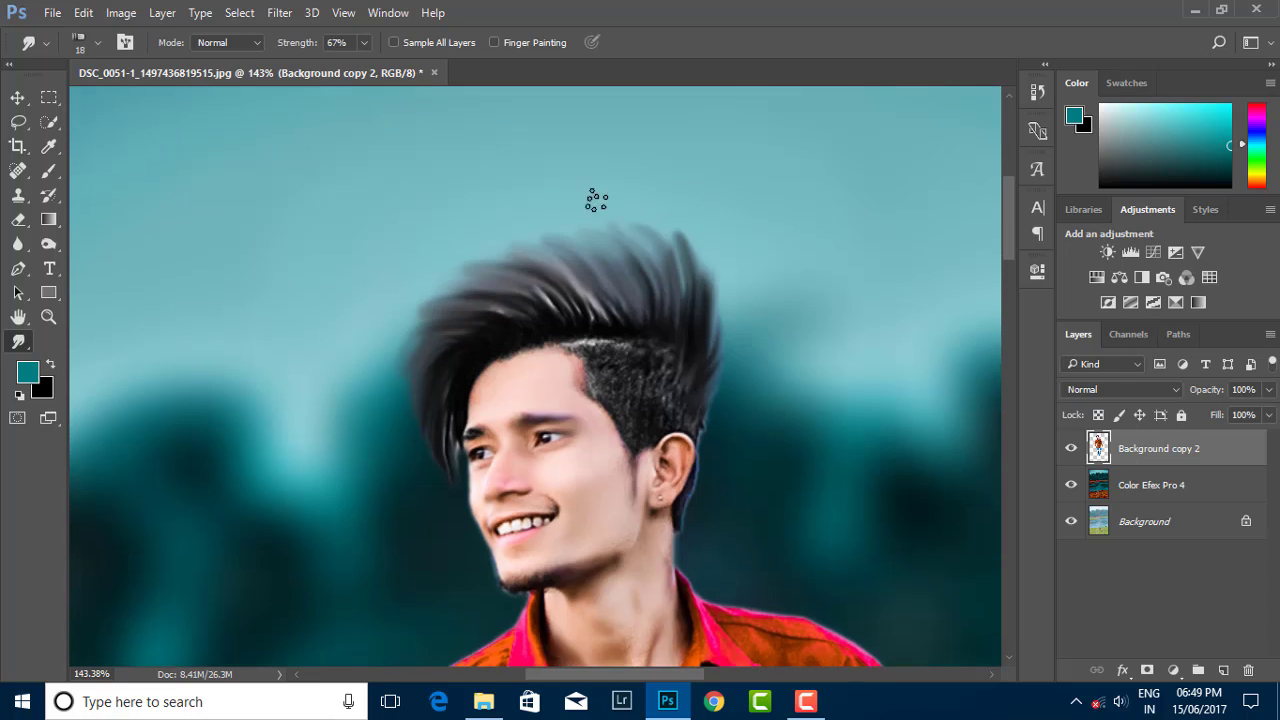
{"action": "left_click_drag", "start_coordinate": [621, 229], "coordinate": [445, 312]}
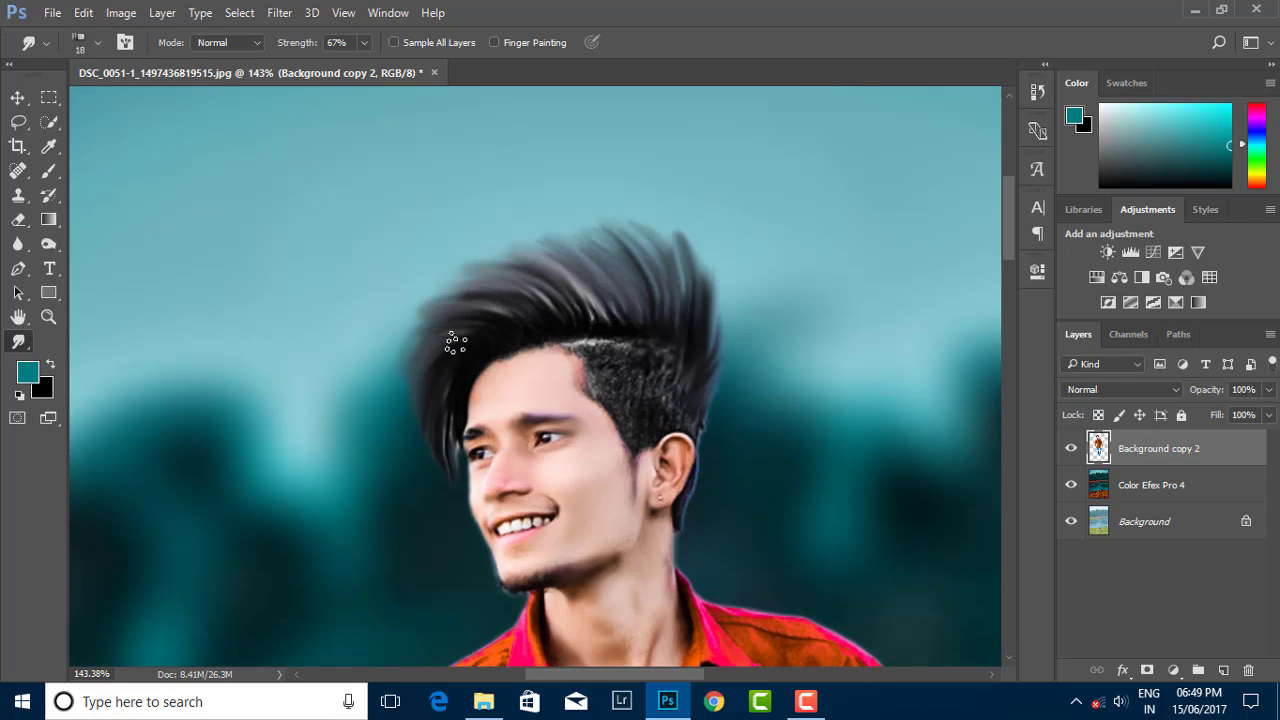
{"action": "mouse_move", "coordinate": [563, 266]}
{"action": "left_mouse_down"}
{"action": "mouse_move", "coordinate": [605, 305]}
{"action": "mouse_move", "coordinate": [648, 305]}
{"action": "mouse_move", "coordinate": [637, 237]}
{"action": "mouse_move", "coordinate": [677, 294]}
{"action": "mouse_move", "coordinate": [580, 290]}
{"action": "mouse_move", "coordinate": [554, 260]}
{"action": "mouse_move", "coordinate": [571, 240]}
{"action": "mouse_move", "coordinate": [651, 251]}
{"action": "mouse_move", "coordinate": [558, 287]}
{"action": "mouse_move", "coordinate": [495, 248]}
{"action": "mouse_move", "coordinate": [449, 271]}
{"action": "mouse_move", "coordinate": [437, 302]}
{"action": "left_mouse_up"}
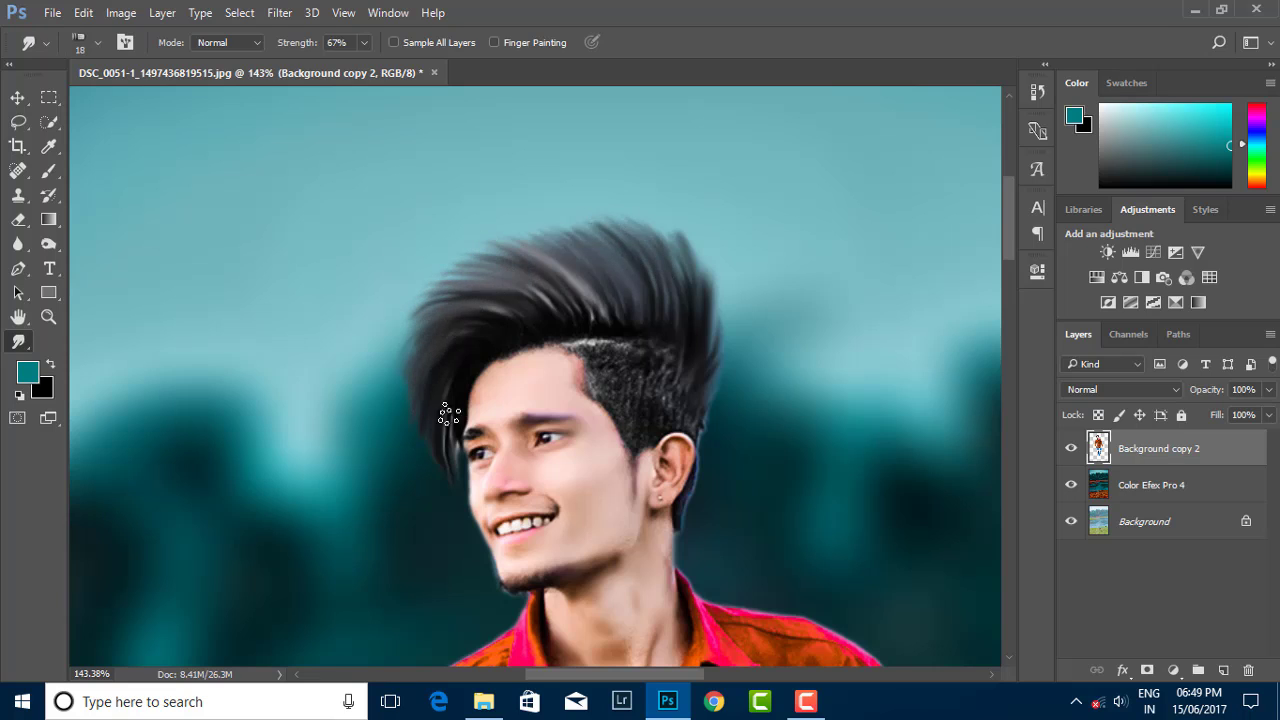
Step: Pull the upper-right hair into new spikes
{"action": "scroll", "coordinate": [623, 292], "scroll_direction": "up", "scroll_amount": 2}
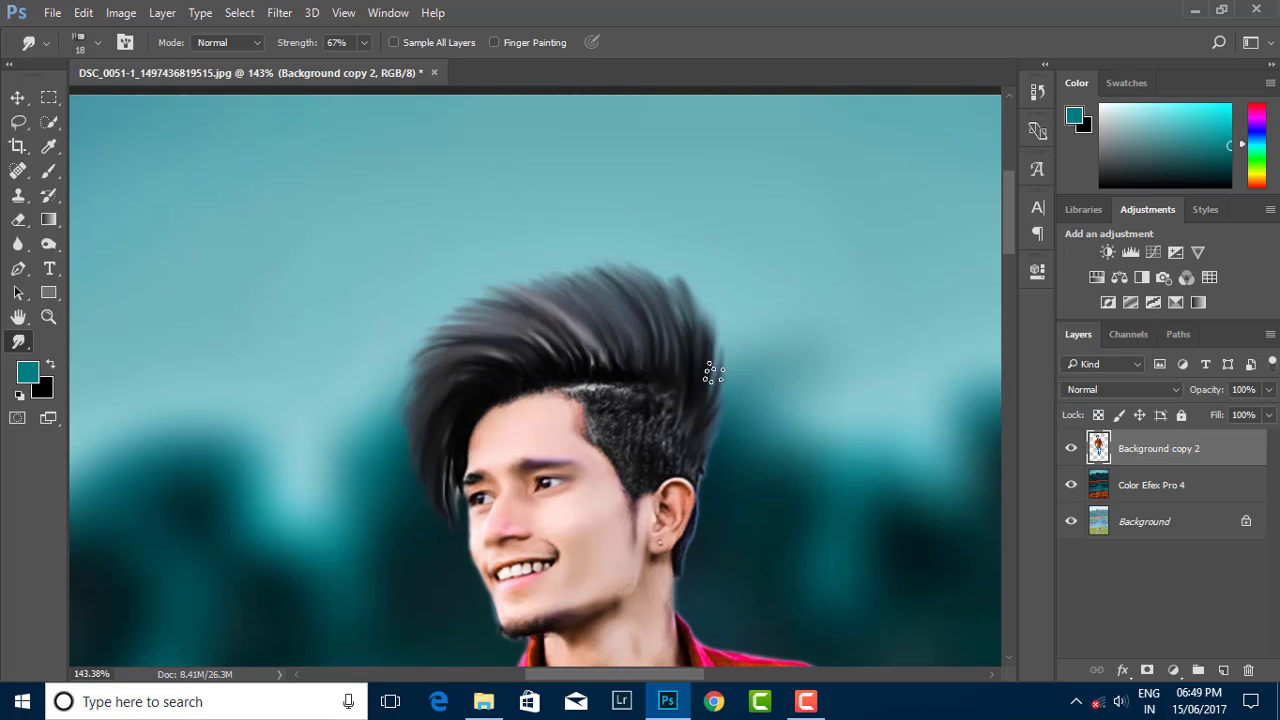
{"action": "mouse_move", "coordinate": [713, 373]}
{"action": "left_mouse_down"}
{"action": "mouse_move", "coordinate": [705, 288]}
{"action": "mouse_move", "coordinate": [680, 292]}
{"action": "mouse_move", "coordinate": [657, 263]}
{"action": "mouse_move", "coordinate": [548, 285]}
{"action": "mouse_move", "coordinate": [517, 309]}
{"action": "left_mouse_up"}
{"action": "scroll", "coordinate": [501, 308], "scroll_direction": "down", "scroll_amount": 3}
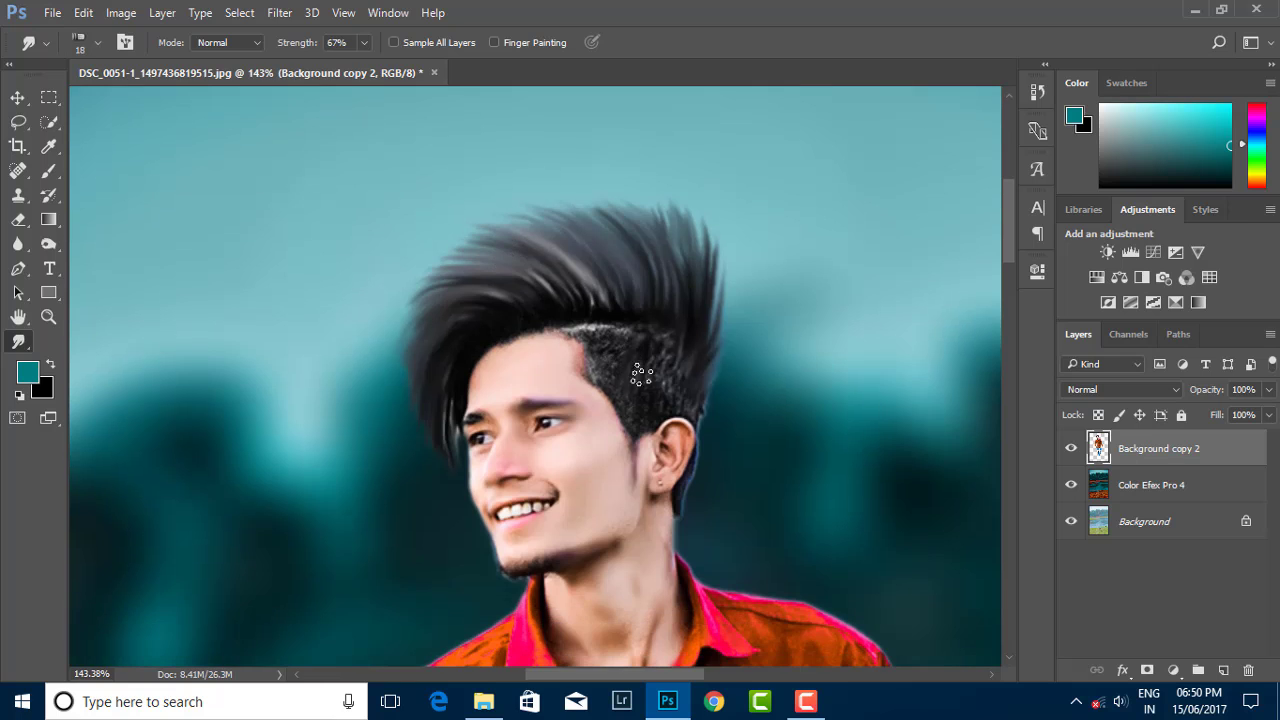
{"action": "scroll", "coordinate": [596, 354], "scroll_direction": "down", "scroll_amount": 5}
{"action": "scroll", "coordinate": [596, 354], "scroll_direction": "down", "scroll_amount": 3}
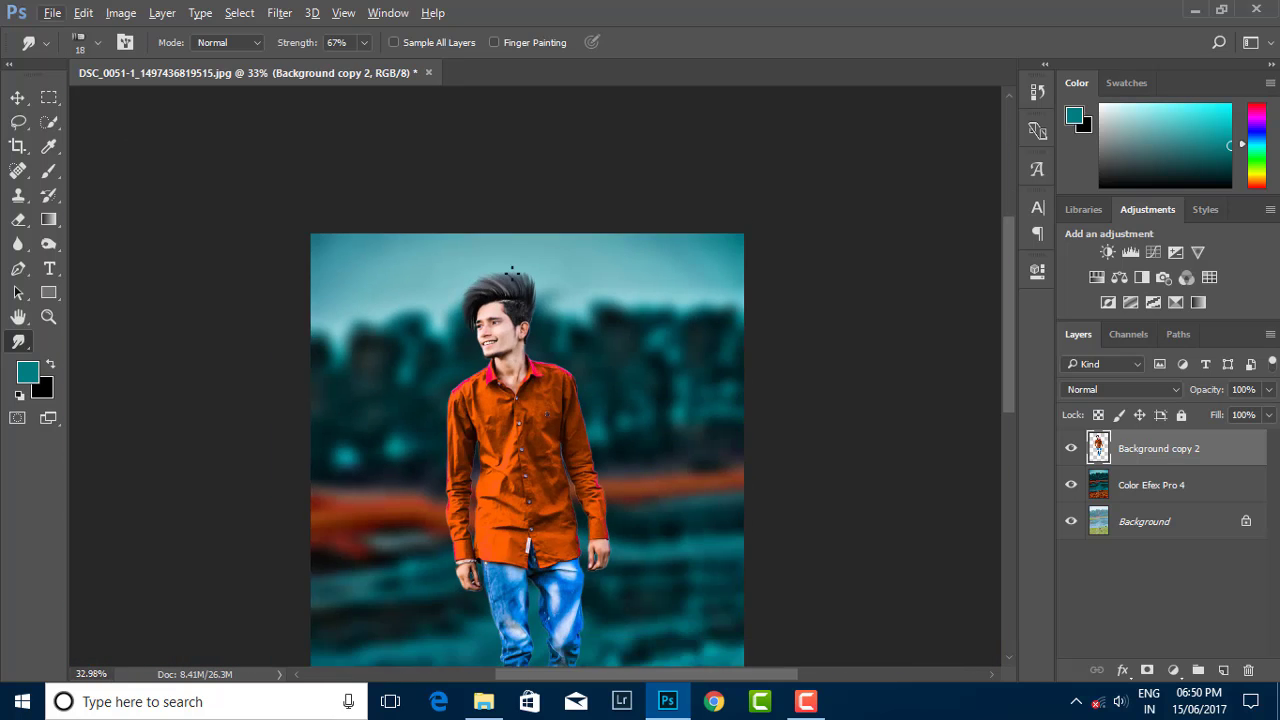
{"action": "scroll", "coordinate": [472, 142], "scroll_direction": "up", "scroll_amount": 1}
{"action": "scroll", "coordinate": [472, 142], "scroll_direction": "up", "scroll_amount": 1}
{"action": "scroll", "coordinate": [472, 142], "scroll_direction": "down", "scroll_amount": 2}
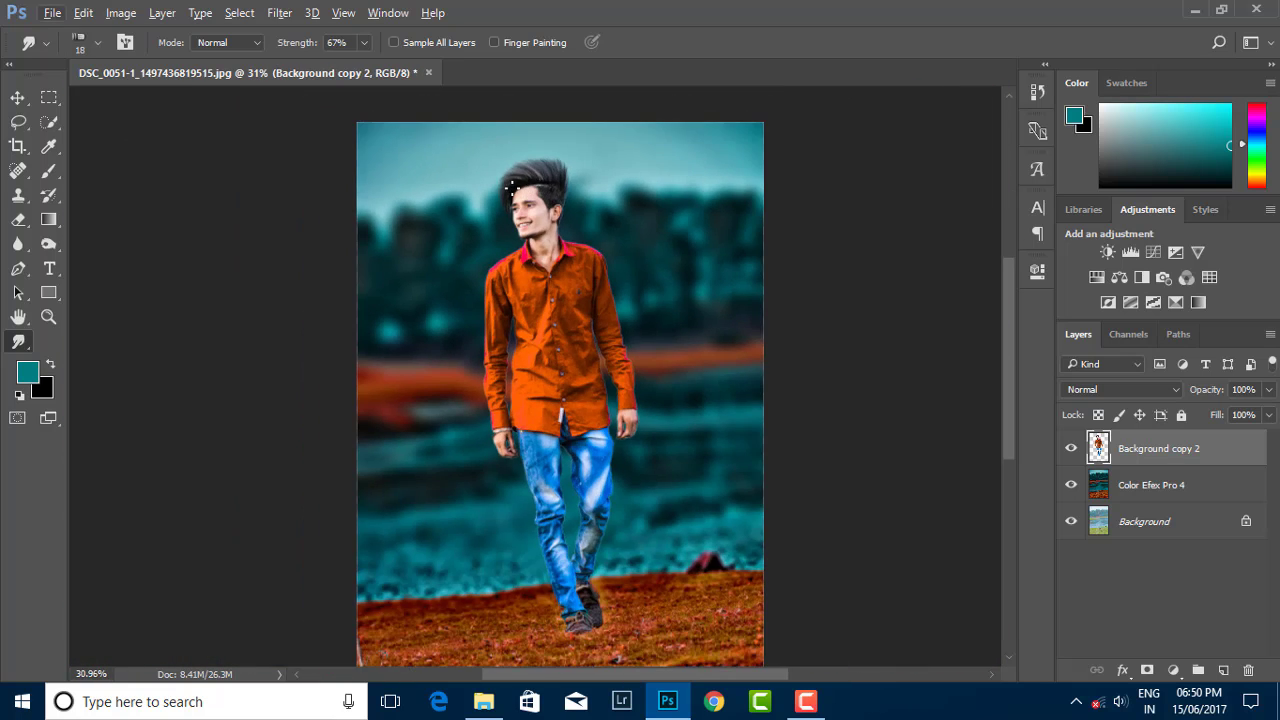
{"action": "scroll", "coordinate": [472, 142], "scroll_direction": "down", "scroll_amount": 1}
Step: Apply Camera Raw Shadows +27 and Clarity +17 to the cut-out figure
{"action": "left_click", "coordinate": [279, 12]}
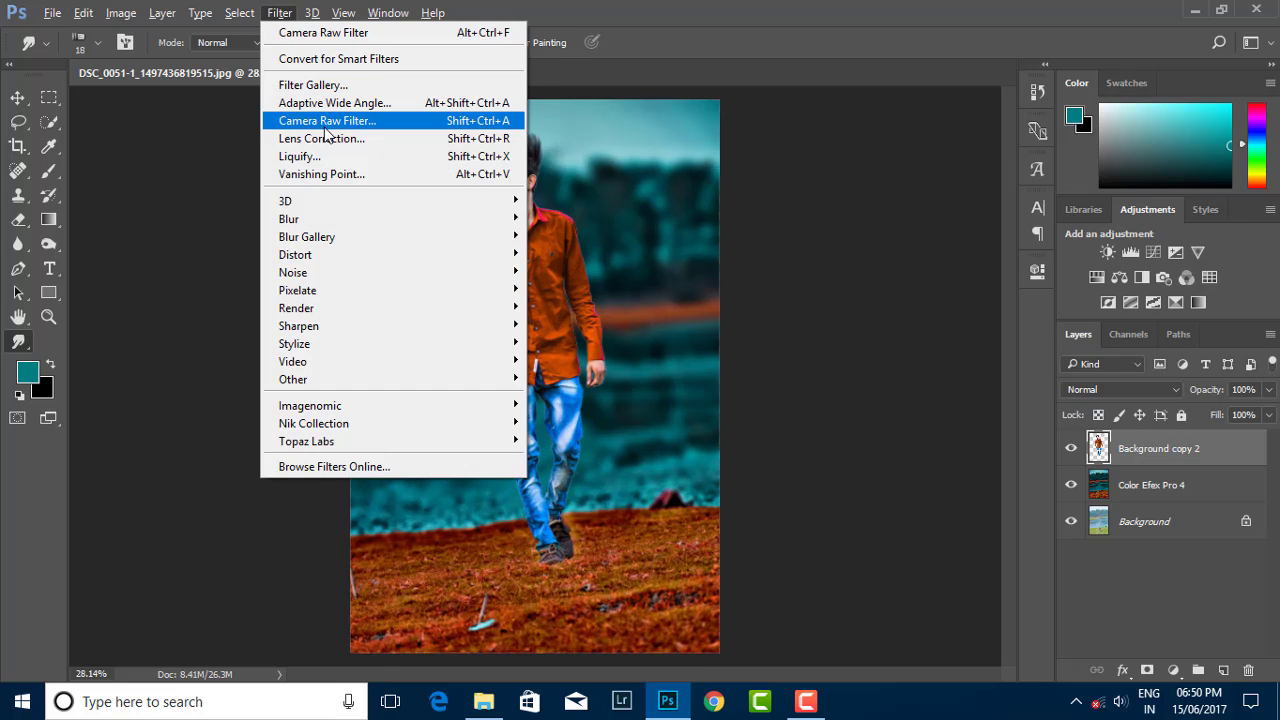
{"action": "left_click", "coordinate": [310, 123]}
{"action": "left_click_drag", "start_coordinate": [1105, 474], "coordinate": [1135, 474]}
{"action": "left_click_drag", "start_coordinate": [1105, 577], "coordinate": [1123, 577]}
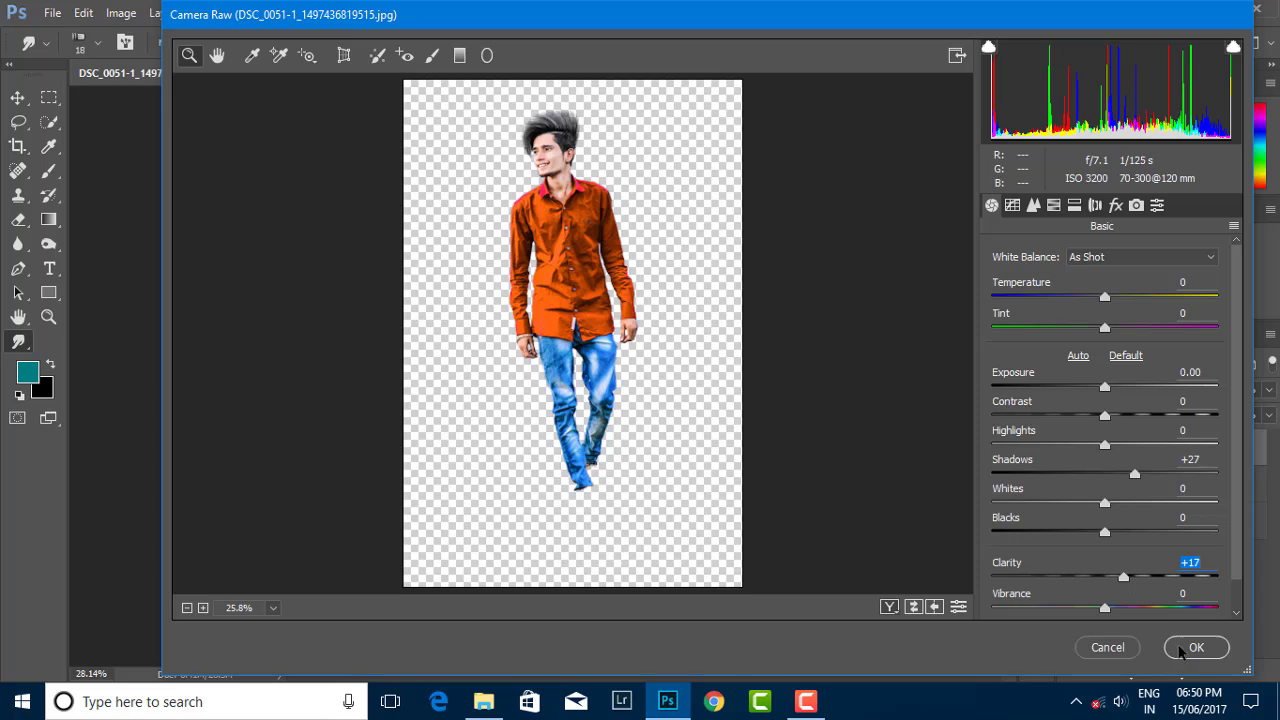
{"action": "left_click", "coordinate": [1196, 647]}
Step: Compare the figure before and after the adjustment, then launch Topaz DeNoise 5
{"action": "key", "text": "ctrl+z"}
{"action": "key", "text": "ctrl+z"}
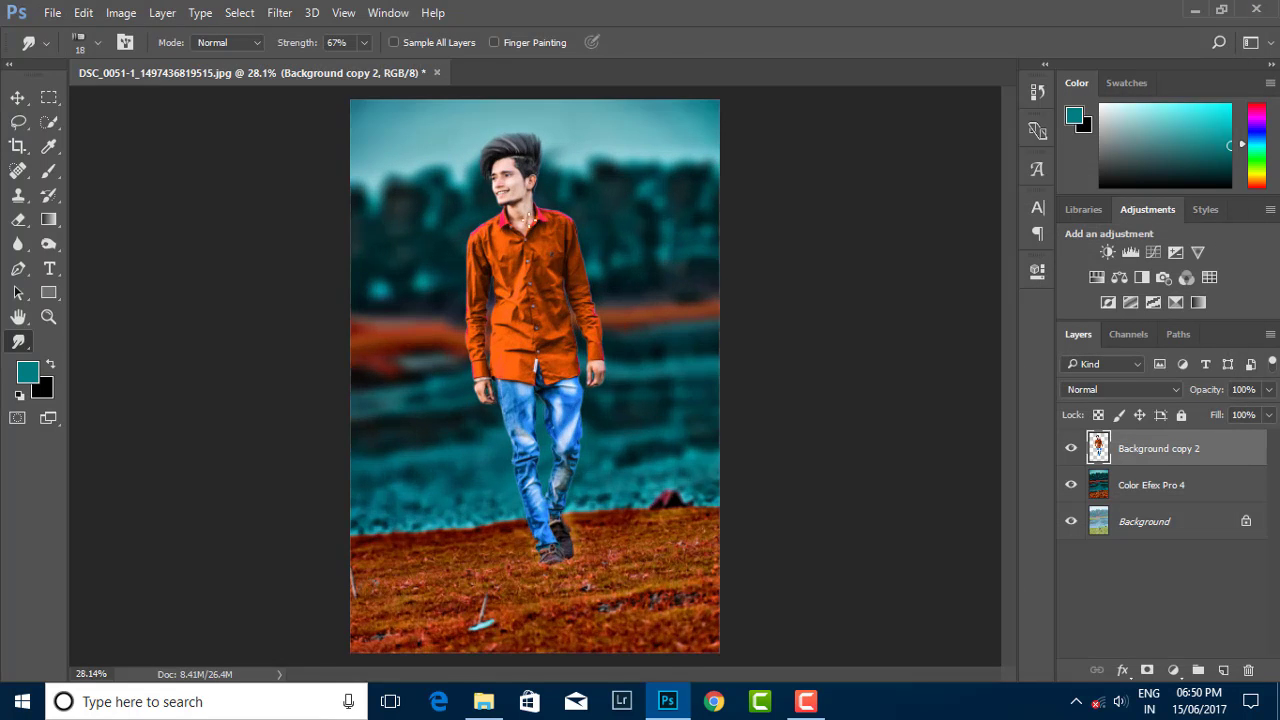
{"action": "scroll", "coordinate": [620, 258], "scroll_direction": "up", "scroll_amount": 2}
{"action": "scroll", "coordinate": [607, 246], "scroll_direction": "down", "scroll_amount": 2}
{"action": "left_click", "coordinate": [279, 13]}
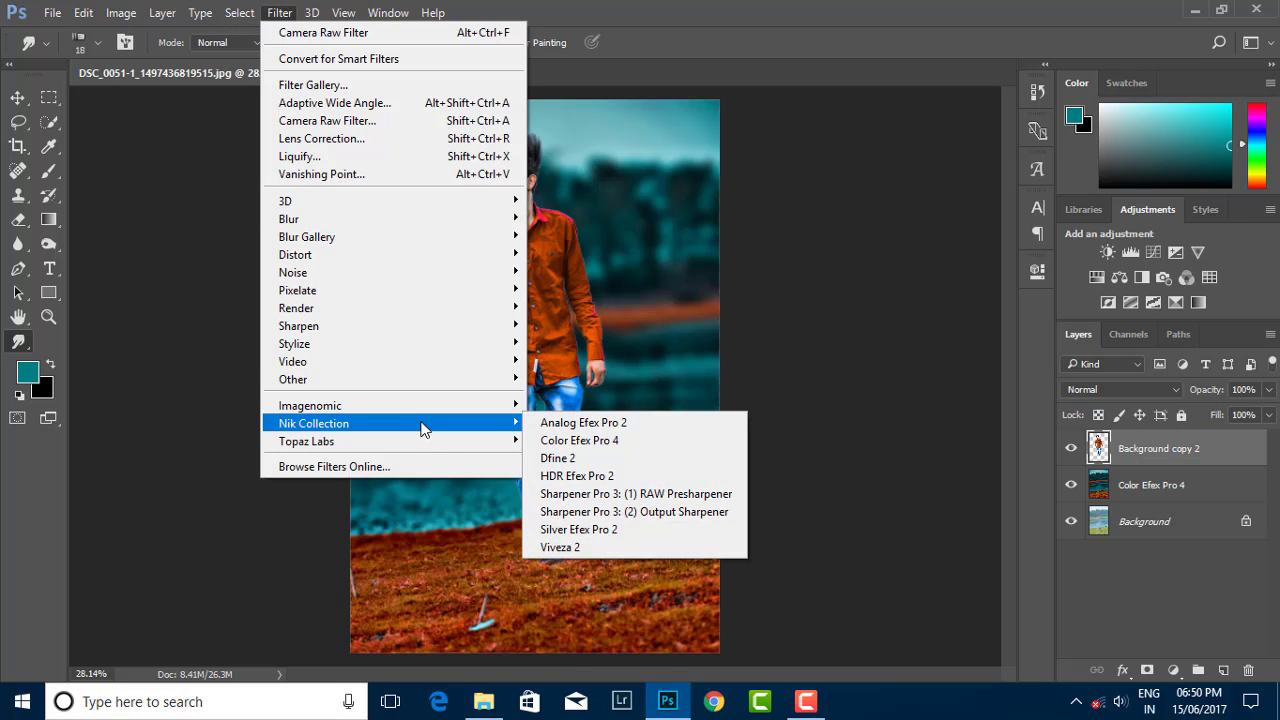
{"action": "mouse_move", "coordinate": [306, 441]}
{"action": "left_click", "coordinate": [601, 533]}
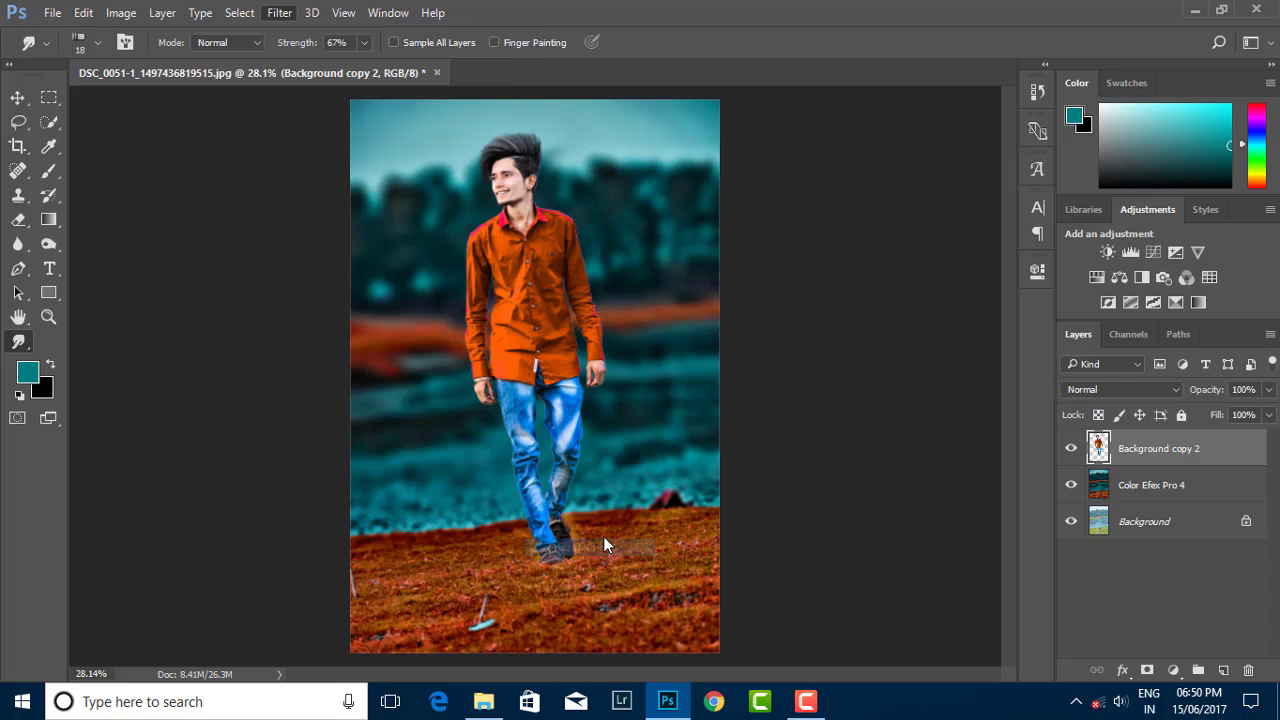
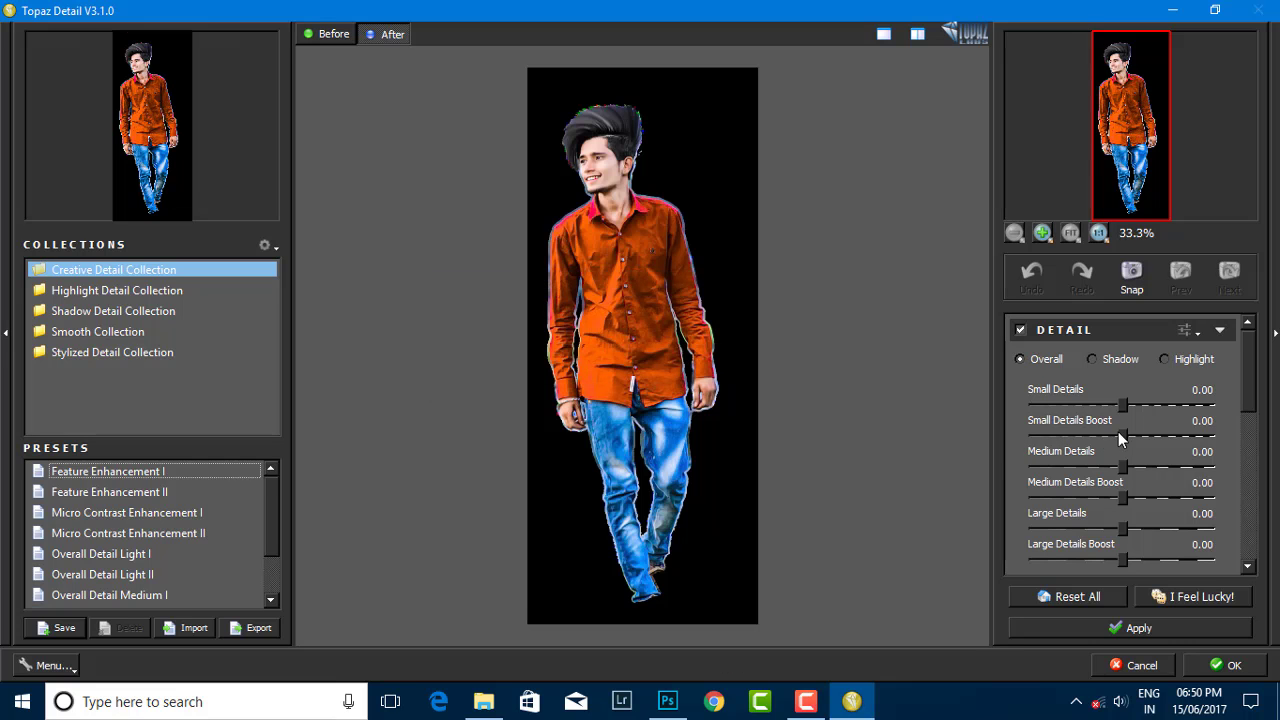
Step: Sharpen the subject in Topaz Detail with Large Details 0.07 and Large Details Boost 0.06
{"action": "left_click_drag", "start_coordinate": [1124, 528], "coordinate": [1128, 528]}
{"action": "left_click_drag", "start_coordinate": [1124, 556], "coordinate": [1128, 556]}
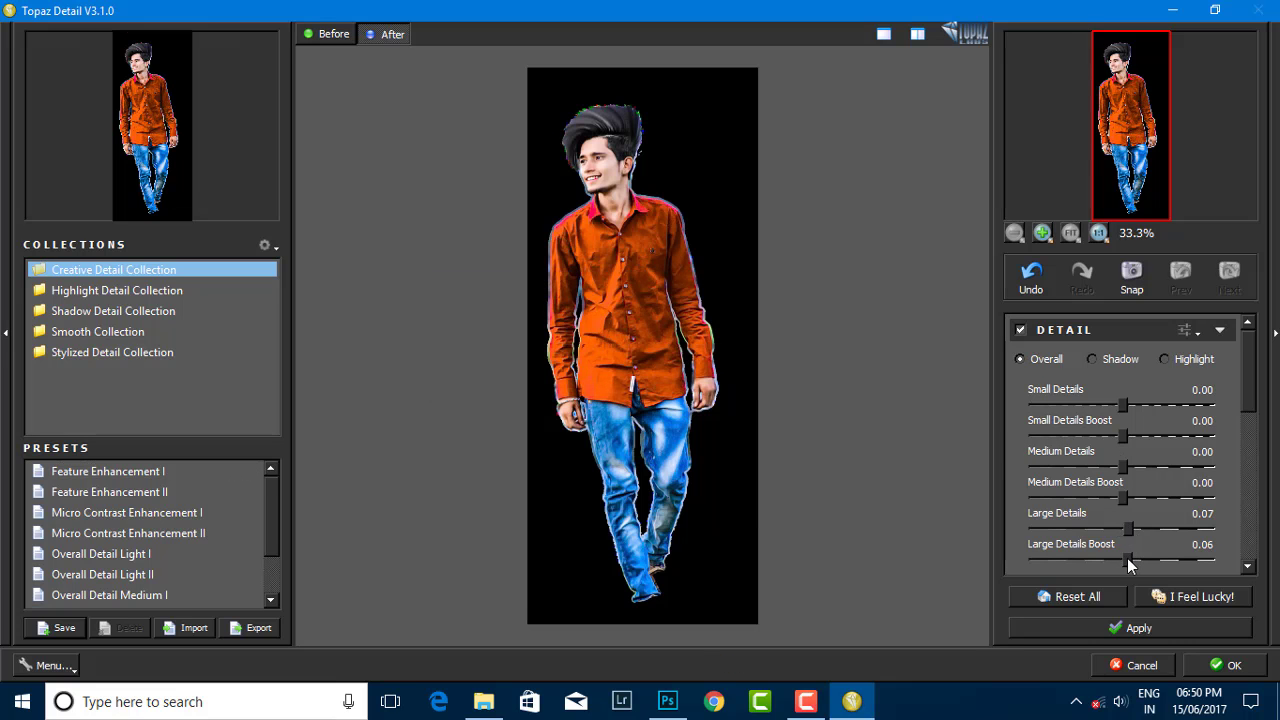
{"action": "left_click", "coordinate": [1228, 666]}
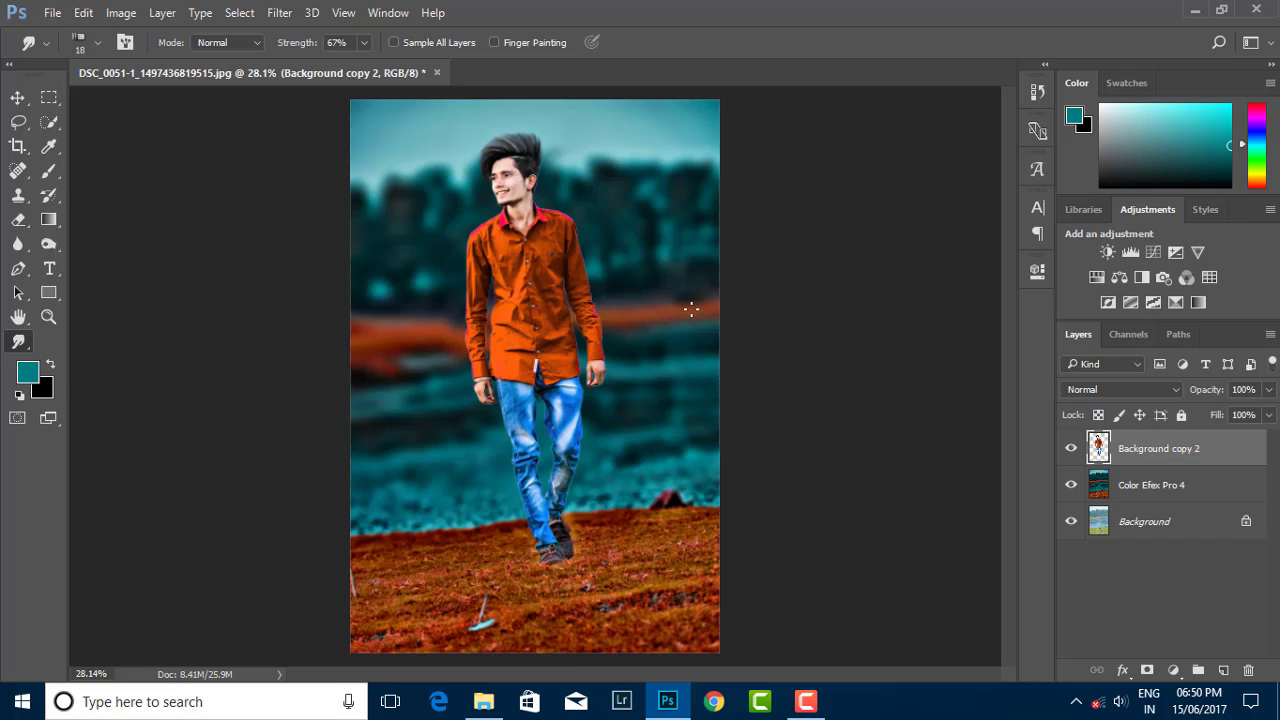
Step: Place a flare PNG from G: Wallpaper+Png > ALL PNG > light above Color Efex Pro 4, over the head
{"action": "scroll", "coordinate": [717, 309], "scroll_direction": "up", "scroll_amount": 2}
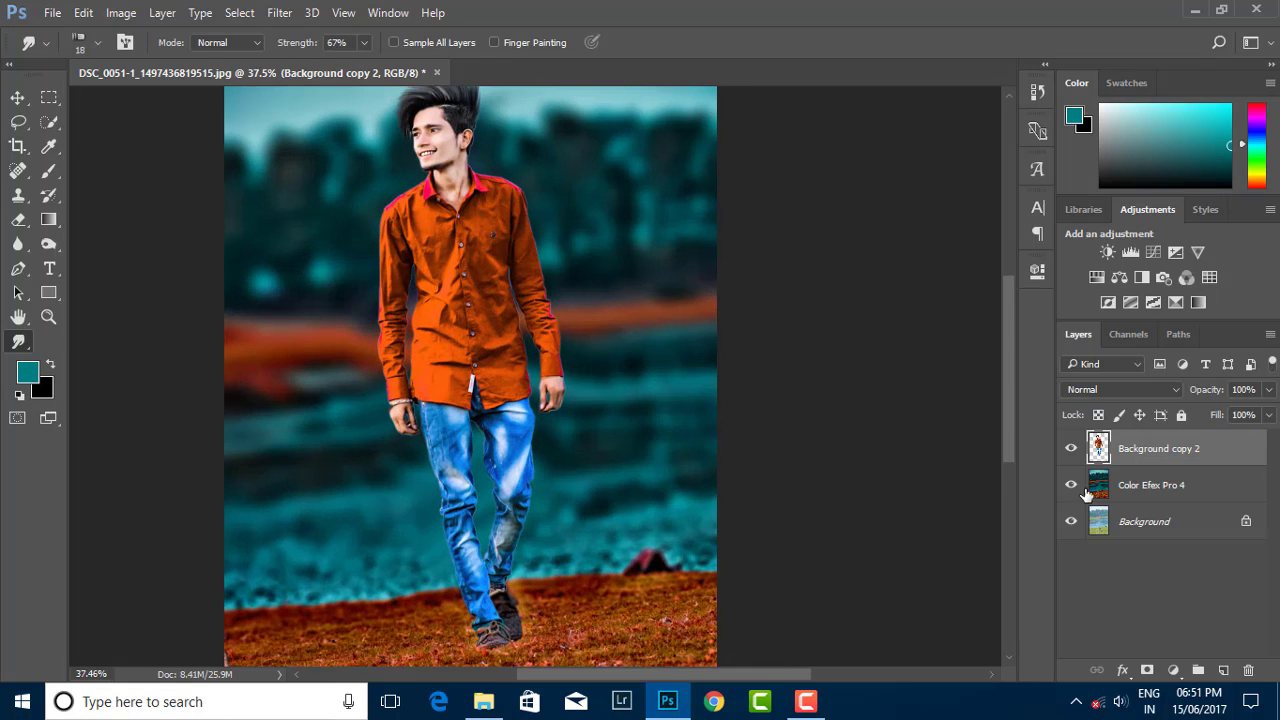
{"action": "left_click", "coordinate": [1100, 485]}
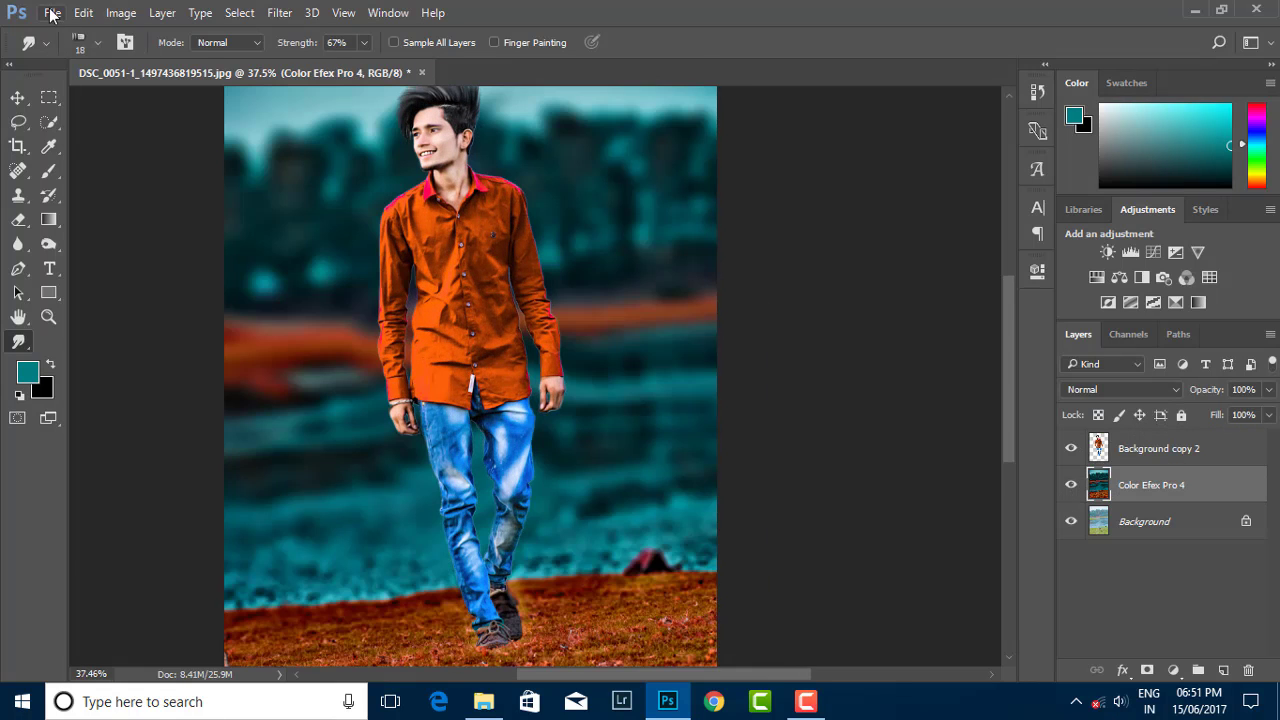
{"action": "left_click", "coordinate": [52, 13]}
{"action": "left_click", "coordinate": [135, 356]}
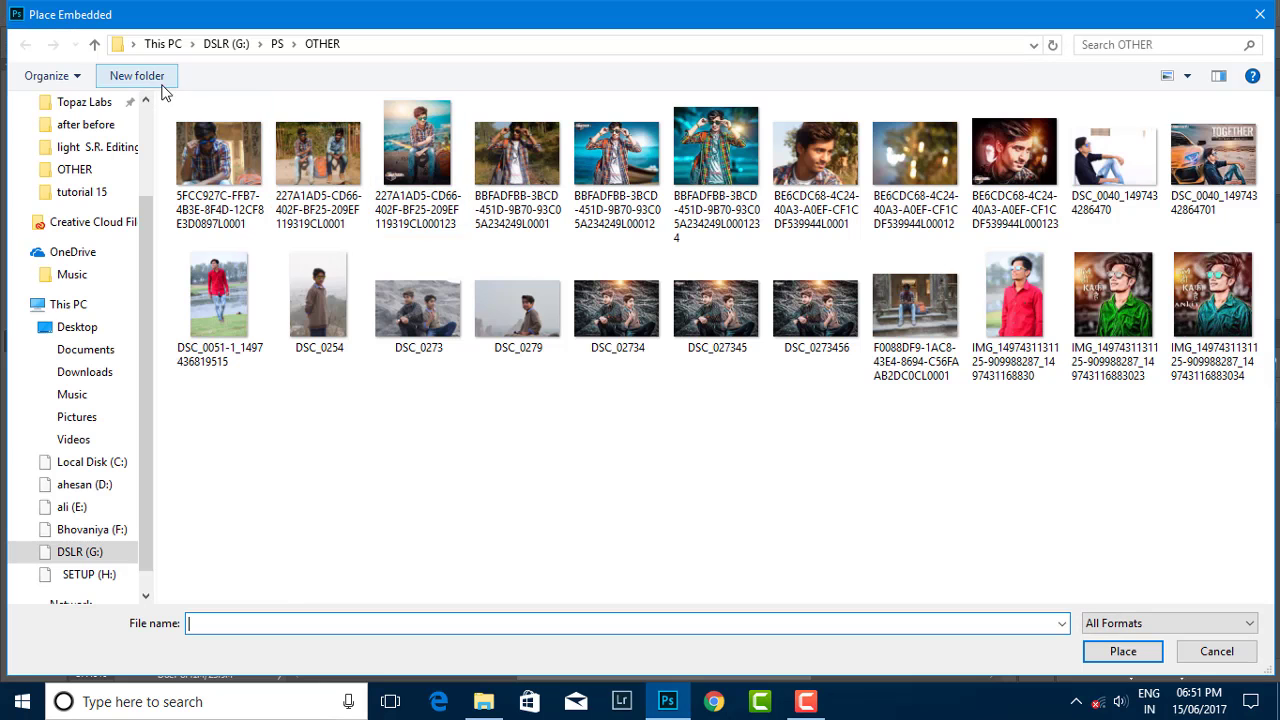
{"action": "left_click", "coordinate": [94, 44]}
{"action": "left_click", "coordinate": [94, 44]}
{"action": "double_click", "coordinate": [280, 332]}
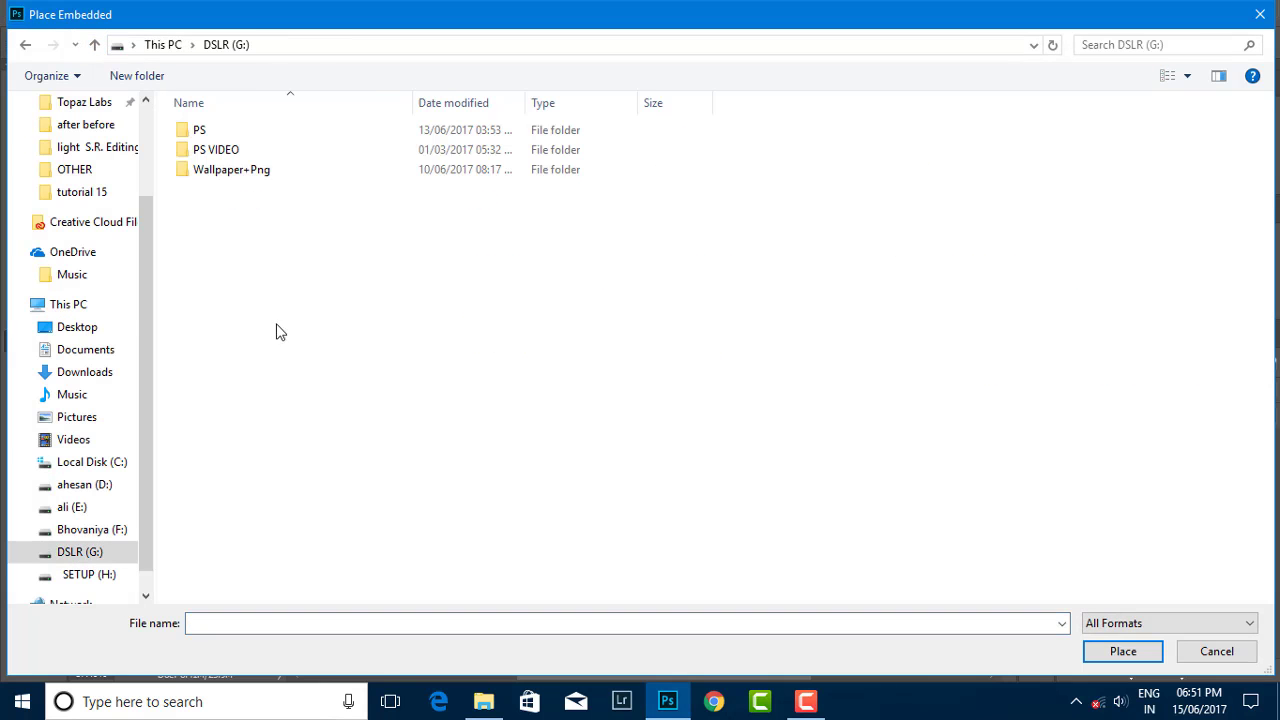
{"action": "double_click", "coordinate": [243, 172]}
{"action": "double_click", "coordinate": [330, 160]}
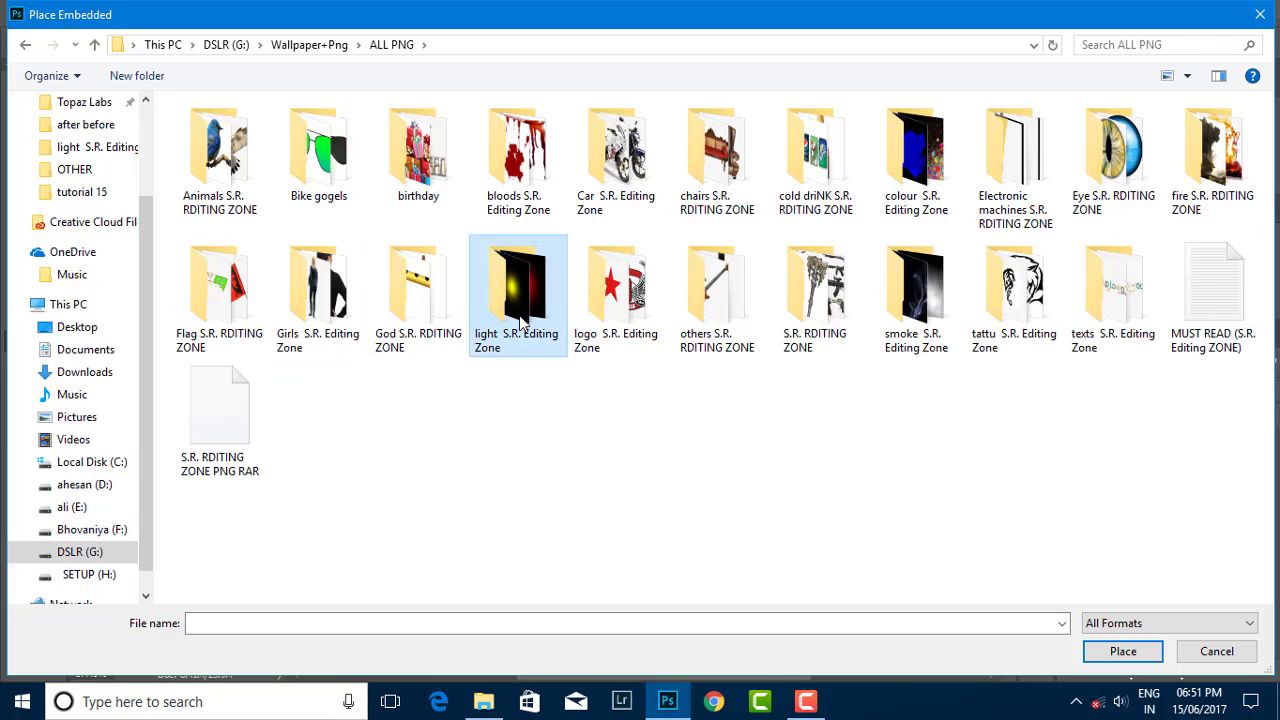
{"action": "double_click", "coordinate": [520, 318]}
{"action": "double_click", "coordinate": [905, 295]}
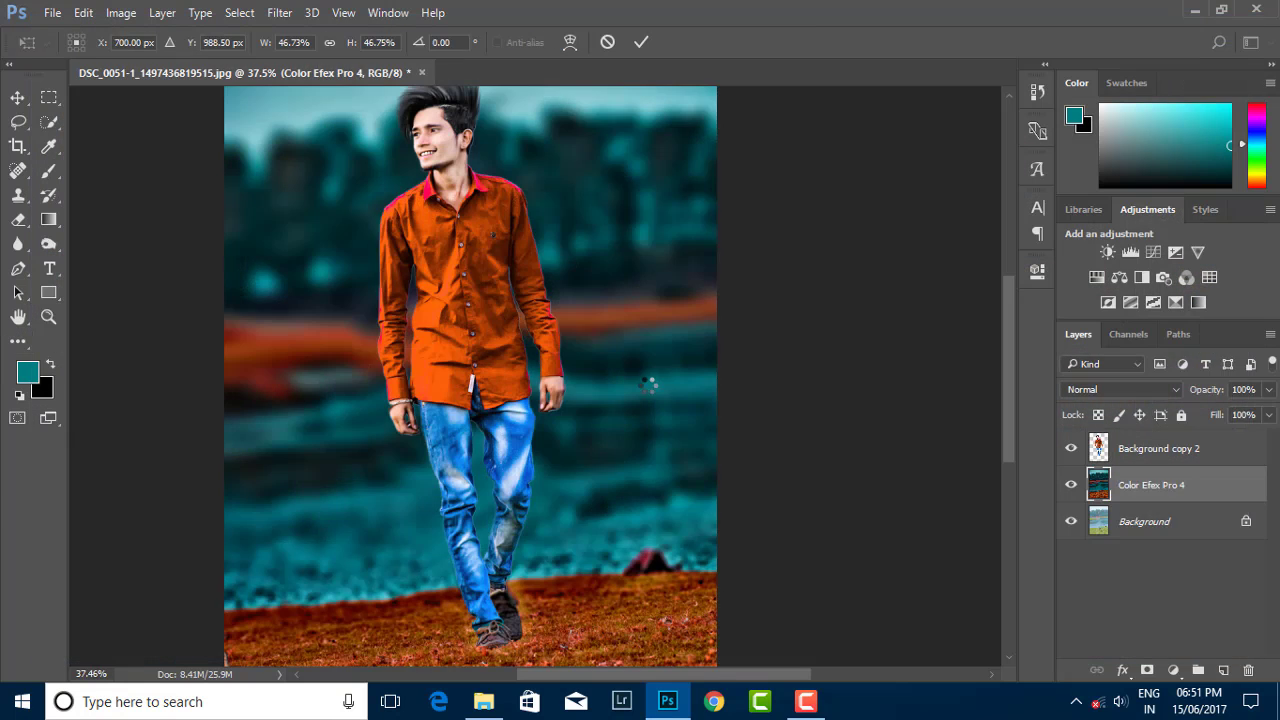
{"action": "left_click_drag", "start_coordinate": [648, 384], "coordinate": [555, 135]}
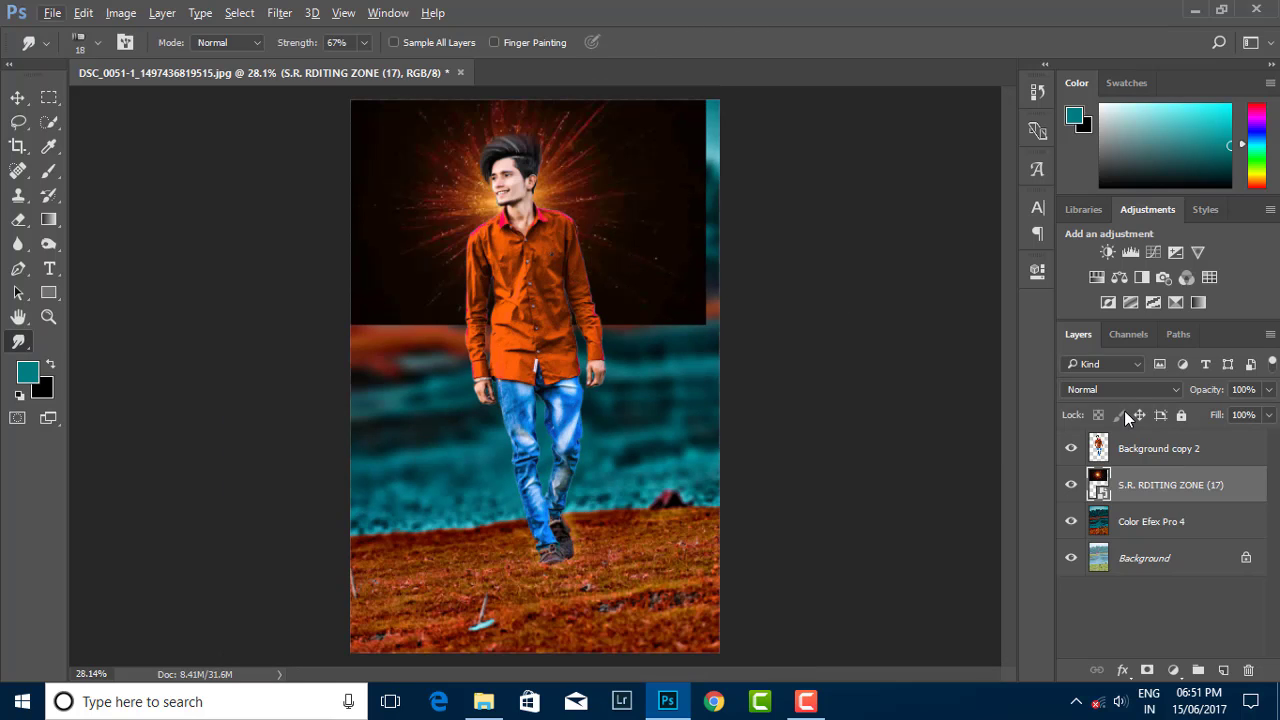
Step: Set the flare layer to Screen blend mode and soften it with a large Gaussian Blur
{"action": "left_click", "coordinate": [1120, 389]}
{"action": "left_click", "coordinate": [1100, 136]}
{"action": "left_click", "coordinate": [1112, 390]}
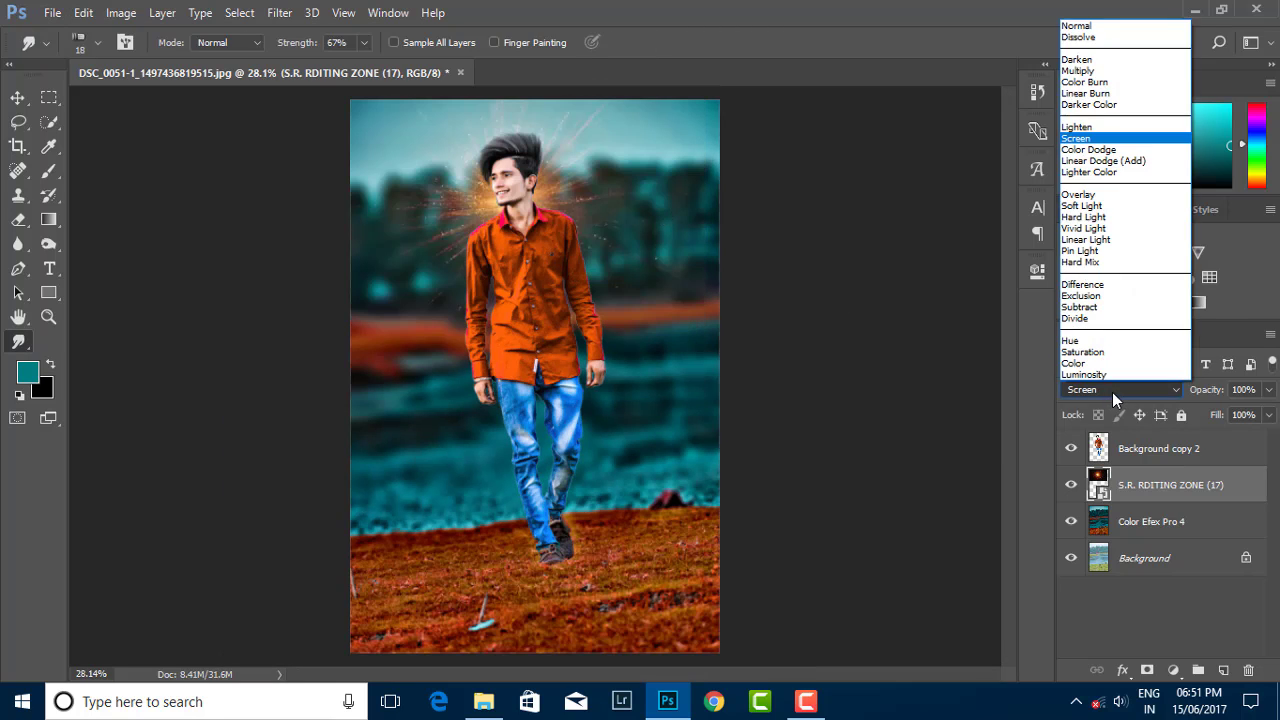
{"action": "left_click", "coordinate": [279, 12]}
{"action": "mouse_move", "coordinate": [300, 218]}
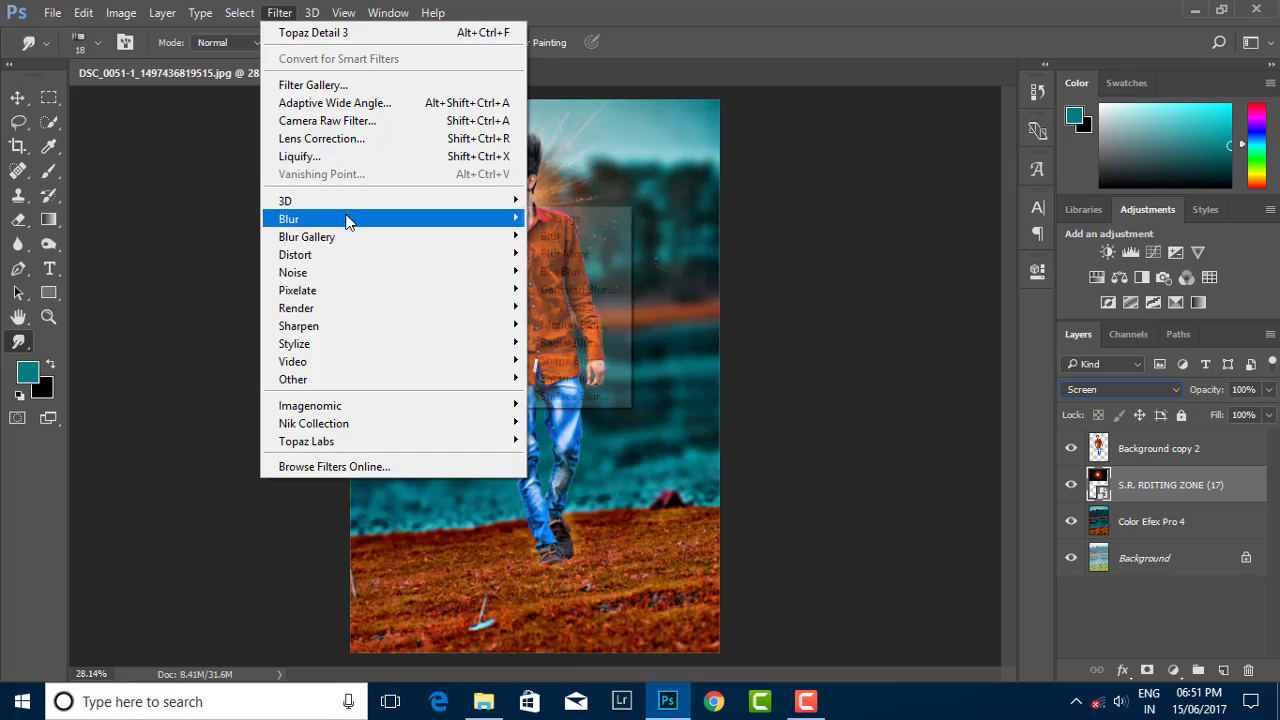
{"action": "left_click", "coordinate": [586, 289]}
{"action": "left_click", "coordinate": [999, 368]}
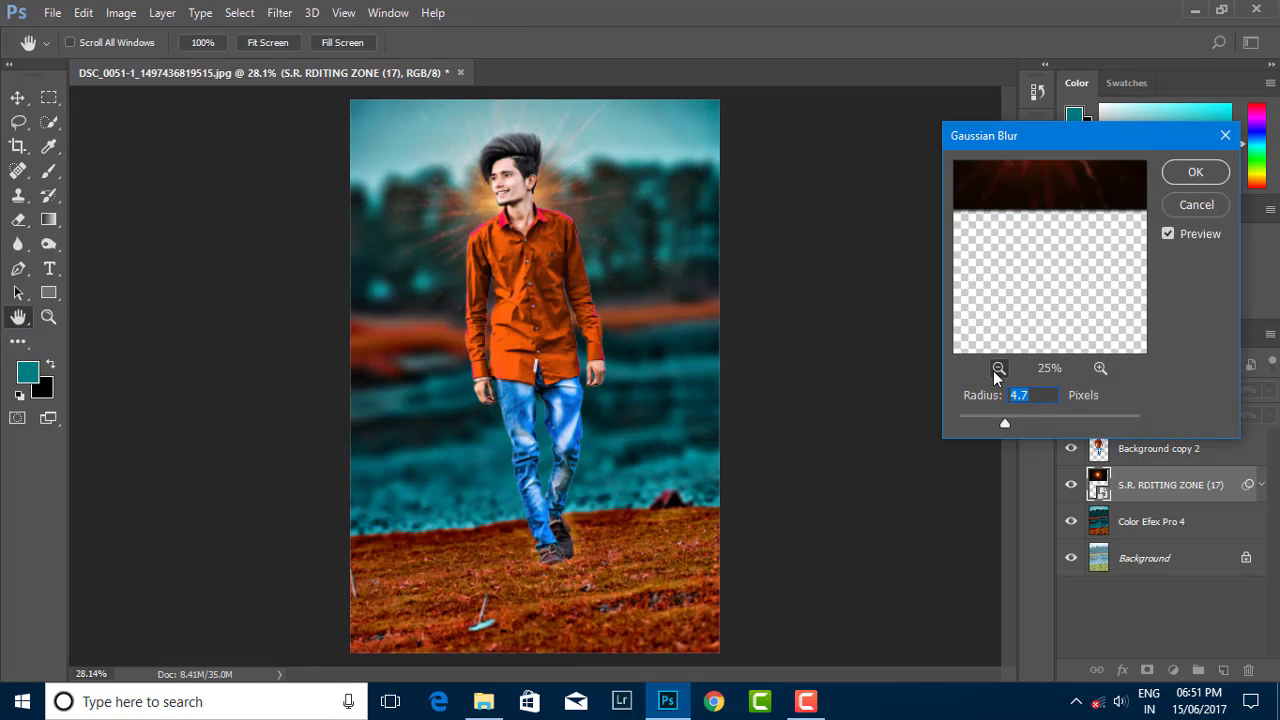
{"action": "left_click_drag", "start_coordinate": [1005, 422], "coordinate": [1072, 420]}
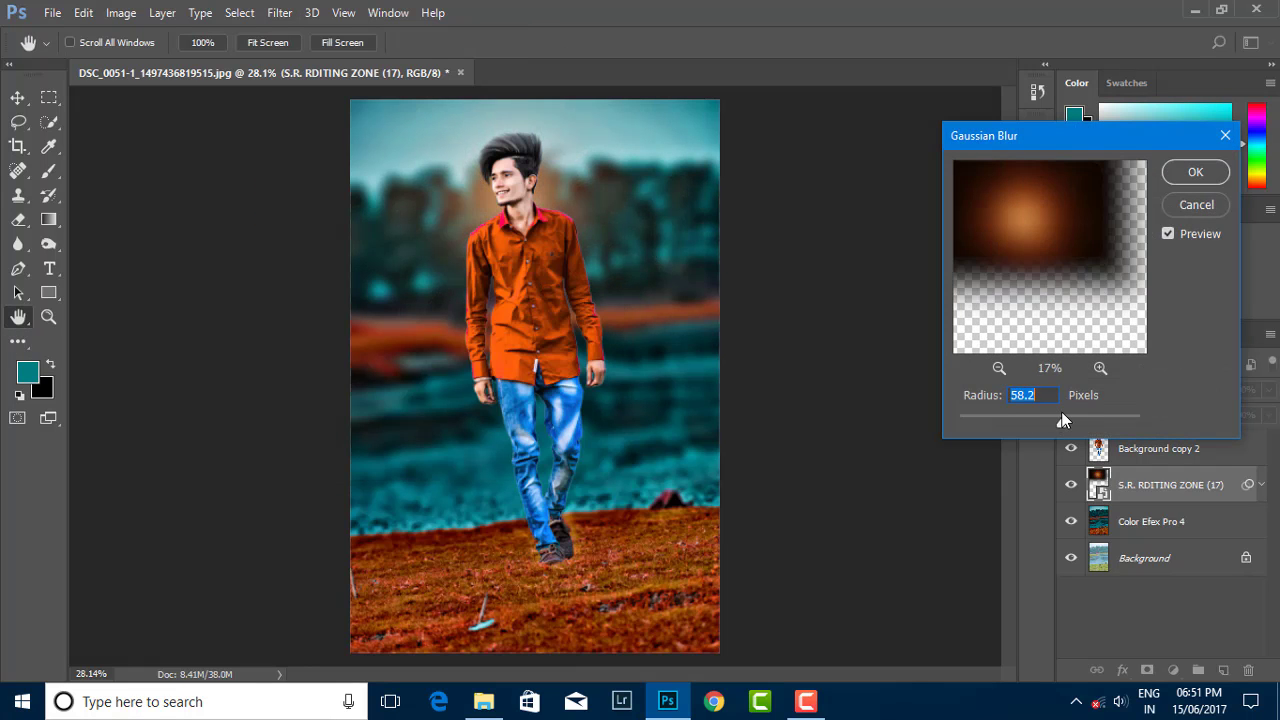
{"action": "left_click", "coordinate": [1195, 172]}
Step: Enlarge the blurred flare and position the glow behind the man's head
{"action": "key", "text": "v"}
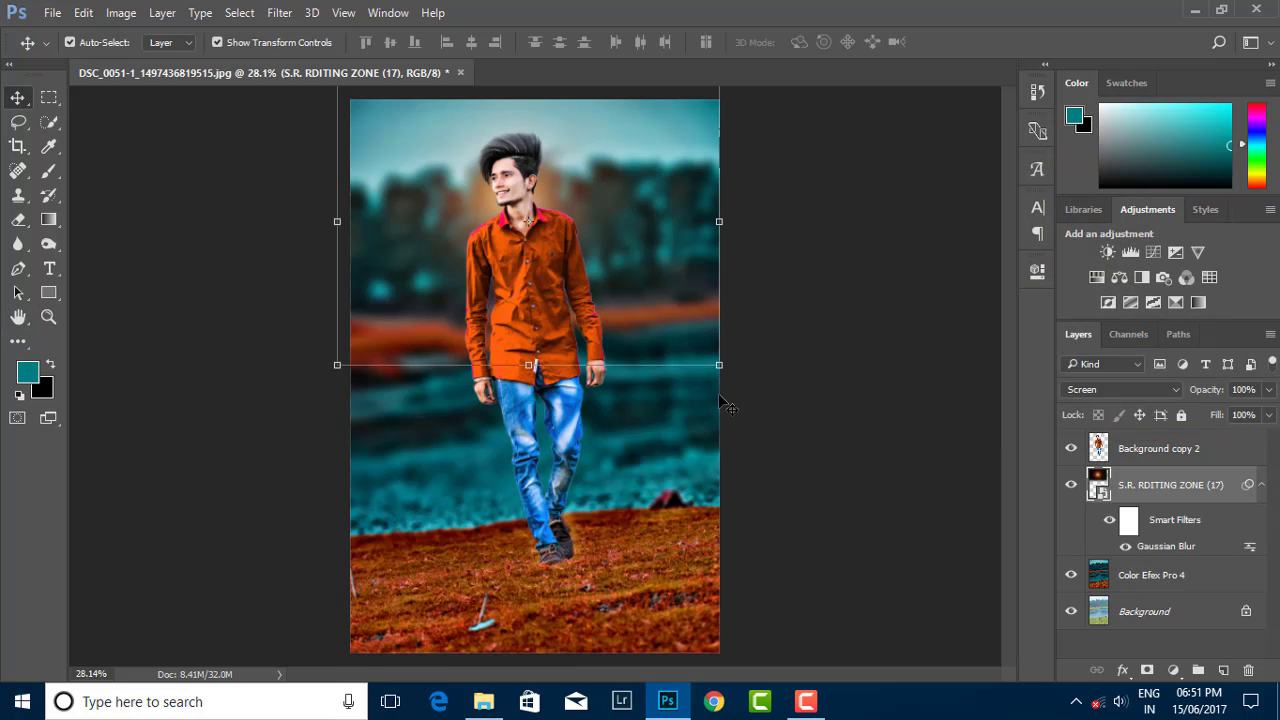
{"action": "left_click", "coordinate": [719, 365]}
{"action": "left_click", "coordinate": [690, 288]}
{"action": "left_click_drag", "start_coordinate": [719, 365], "coordinate": [1040, 660]}
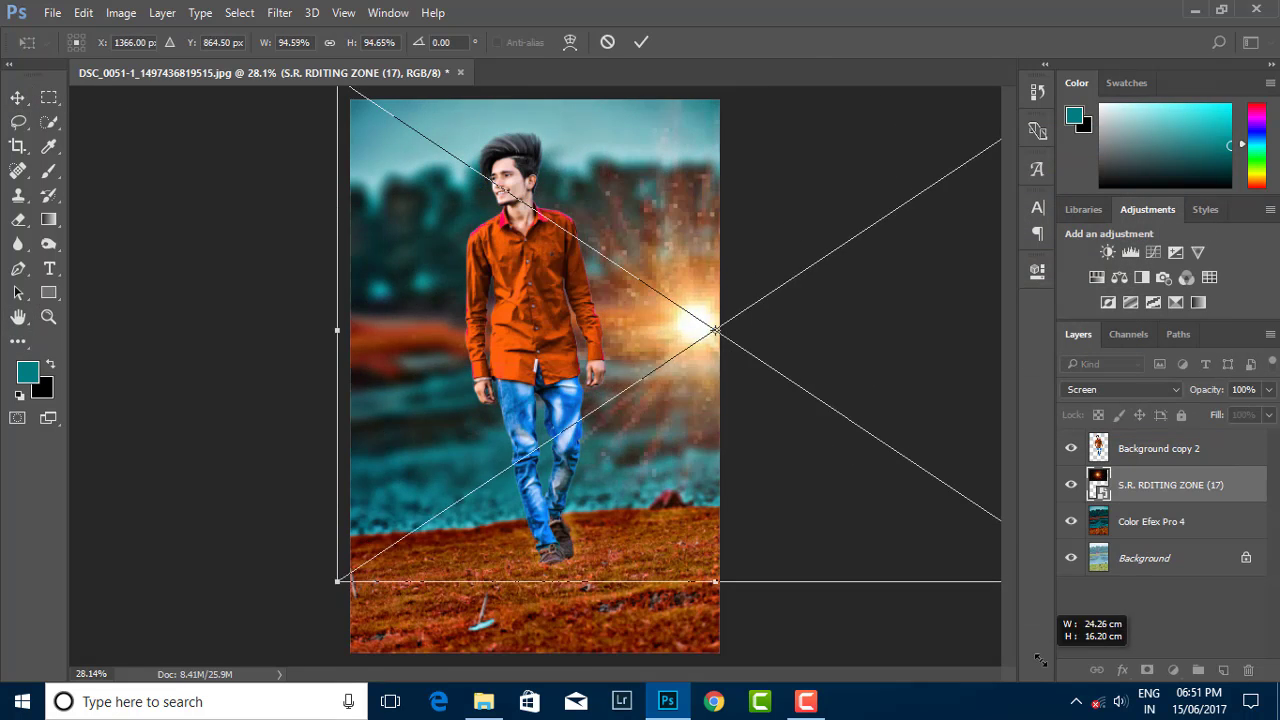
{"action": "mouse_move", "coordinate": [858, 425]}
{"action": "left_mouse_down"}
{"action": "mouse_move", "coordinate": [678, 332]}
{"action": "mouse_move", "coordinate": [680, 300]}
{"action": "left_mouse_up"}
{"action": "left_click_drag", "start_coordinate": [924, 459], "coordinate": [745, 325]}
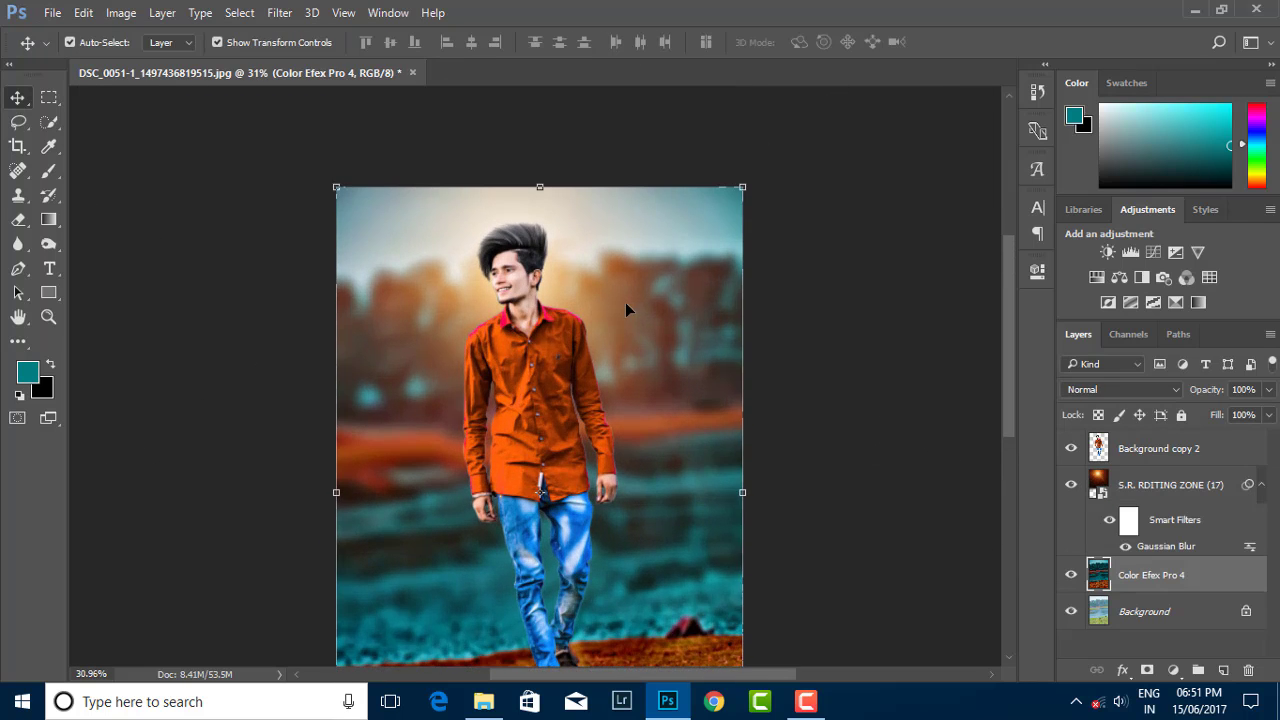
{"action": "left_click", "coordinate": [669, 287]}
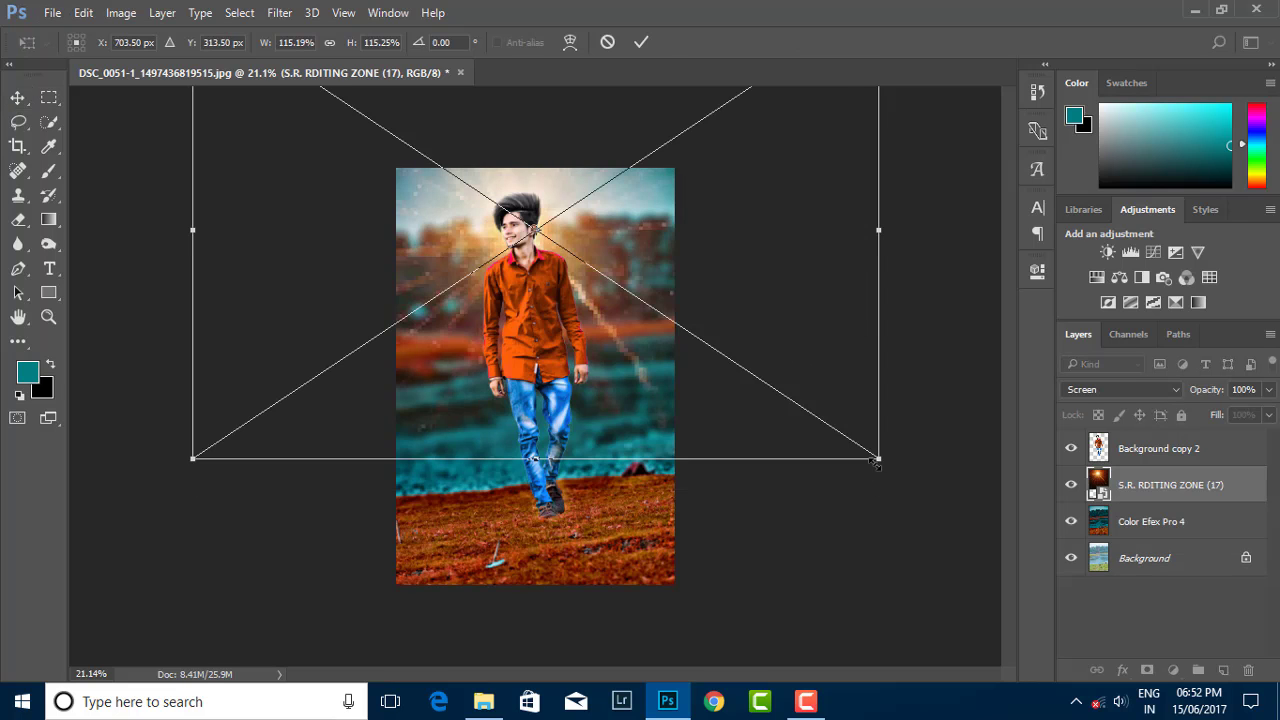
{"action": "left_click_drag", "start_coordinate": [694, 343], "coordinate": [585, 305]}
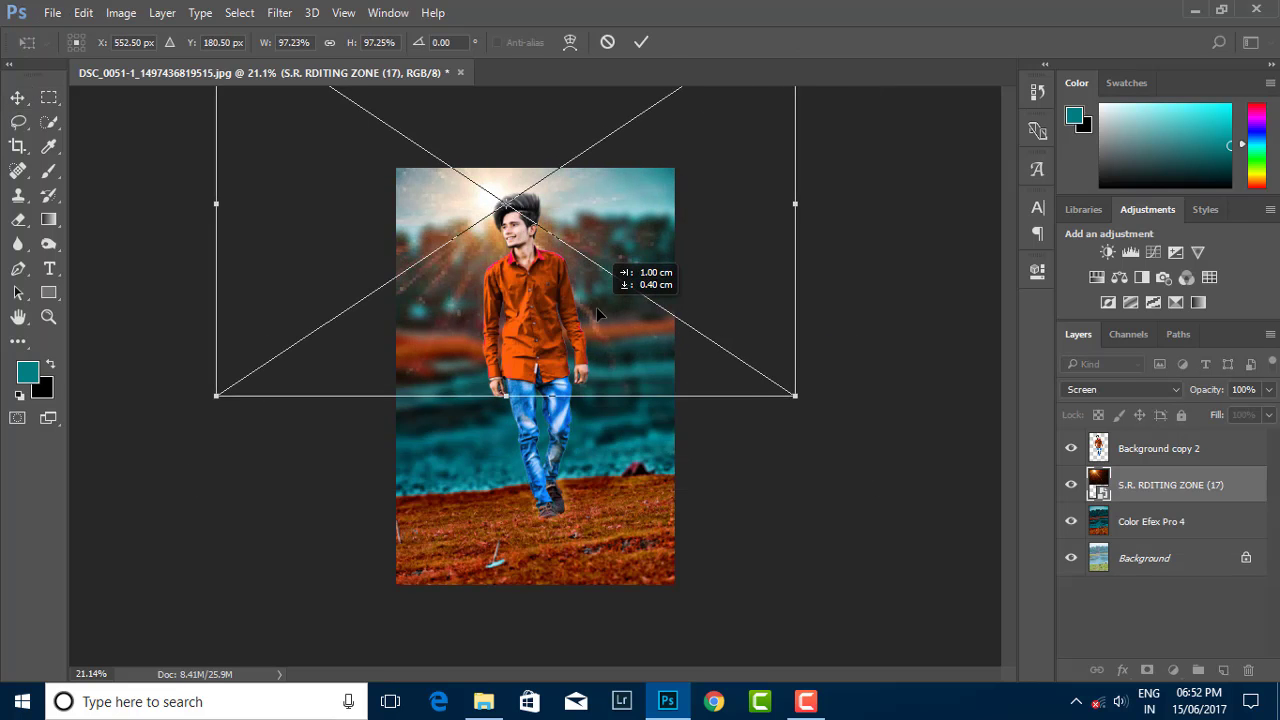
{"action": "left_click", "coordinate": [641, 41]}
{"action": "left_click", "coordinate": [423, 240]}
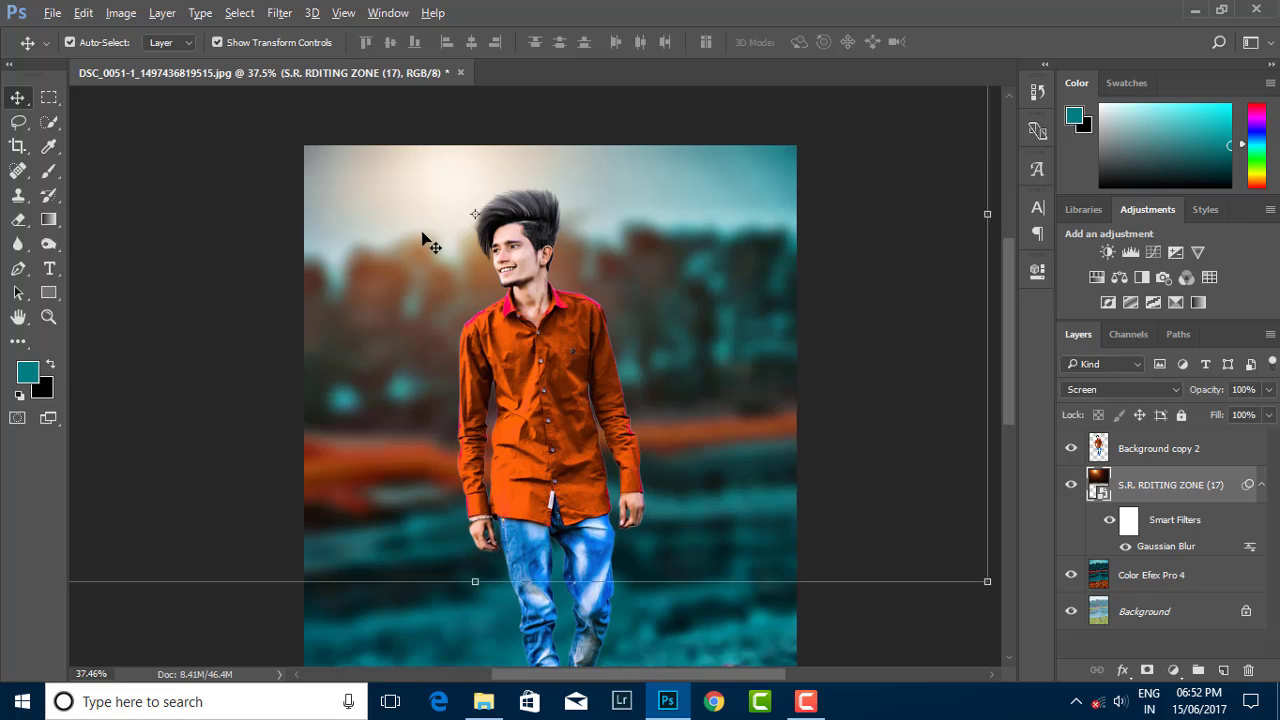
{"action": "scroll", "coordinate": [487, 270], "scroll_direction": "down", "scroll_amount": 2}
{"action": "left_click", "coordinate": [121, 12]}
Step: Darken the flare's shadows slightly with a Levels adjustment
{"action": "left_click", "coordinate": [371, 77]}
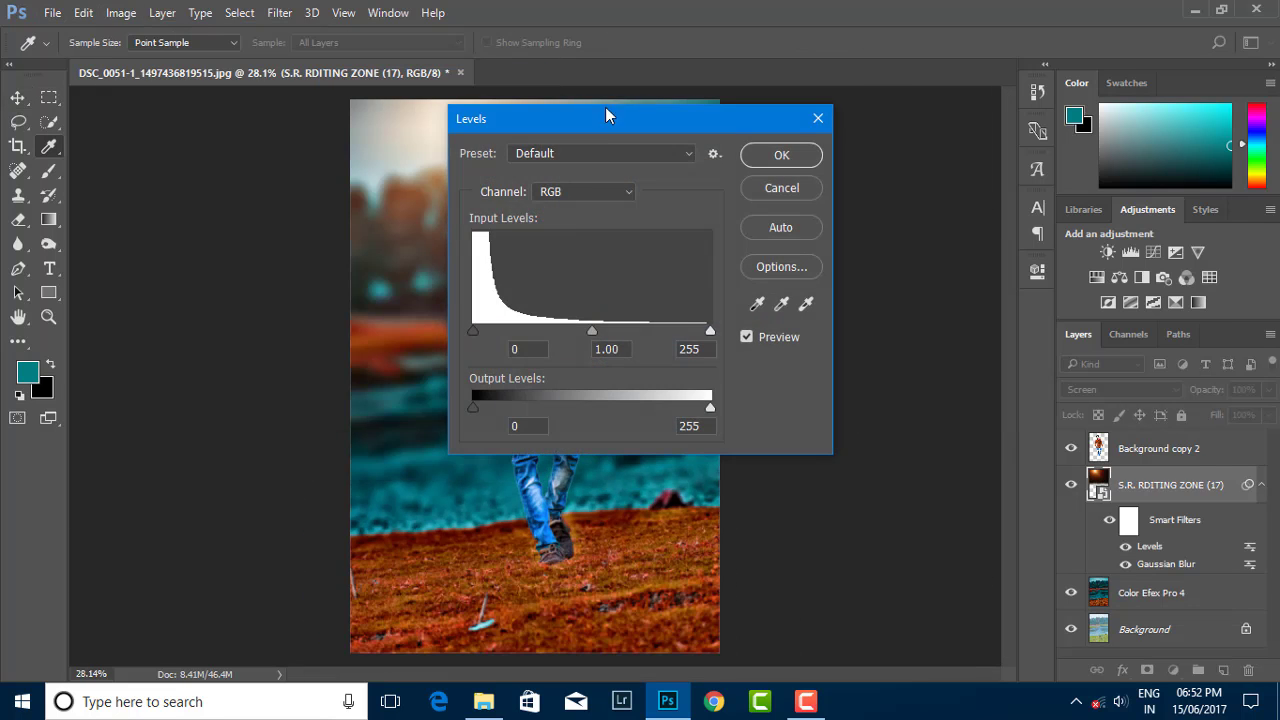
{"action": "left_click_drag", "start_coordinate": [605, 110], "coordinate": [980, 120]}
{"action": "left_click_drag", "start_coordinate": [848, 336], "coordinate": [846, 334]}
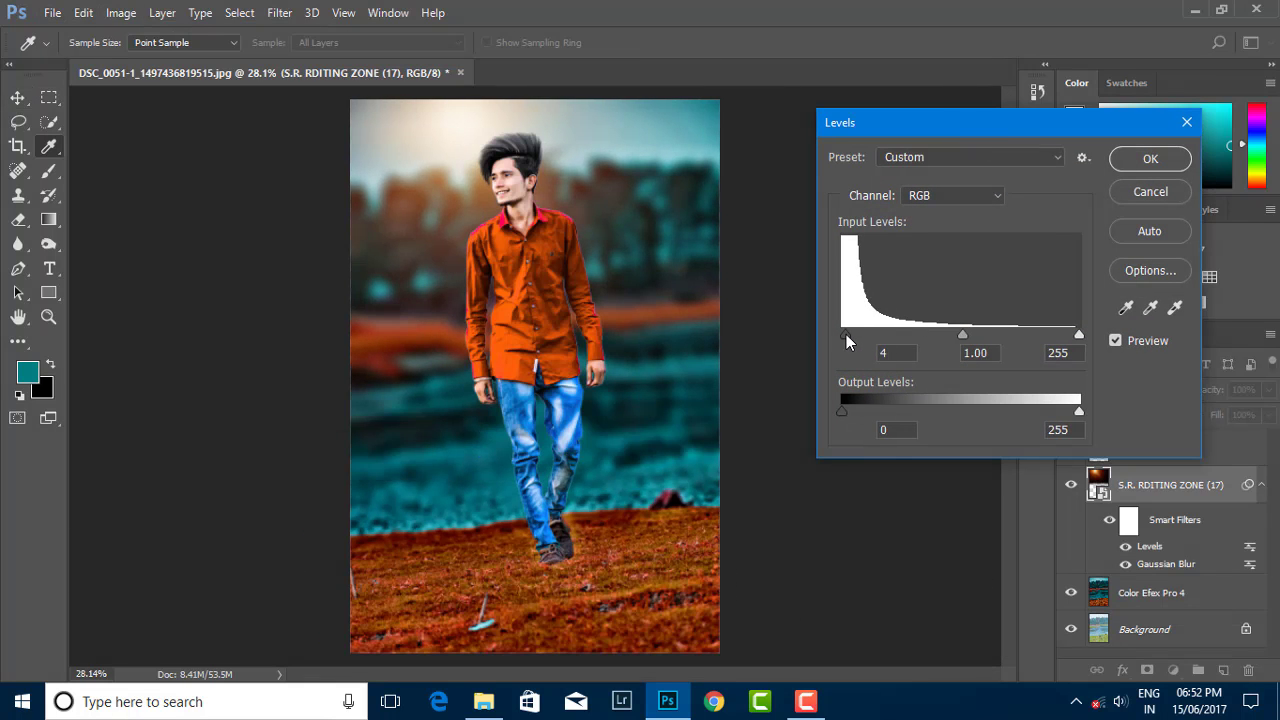
{"action": "left_click", "coordinate": [1147, 158]}
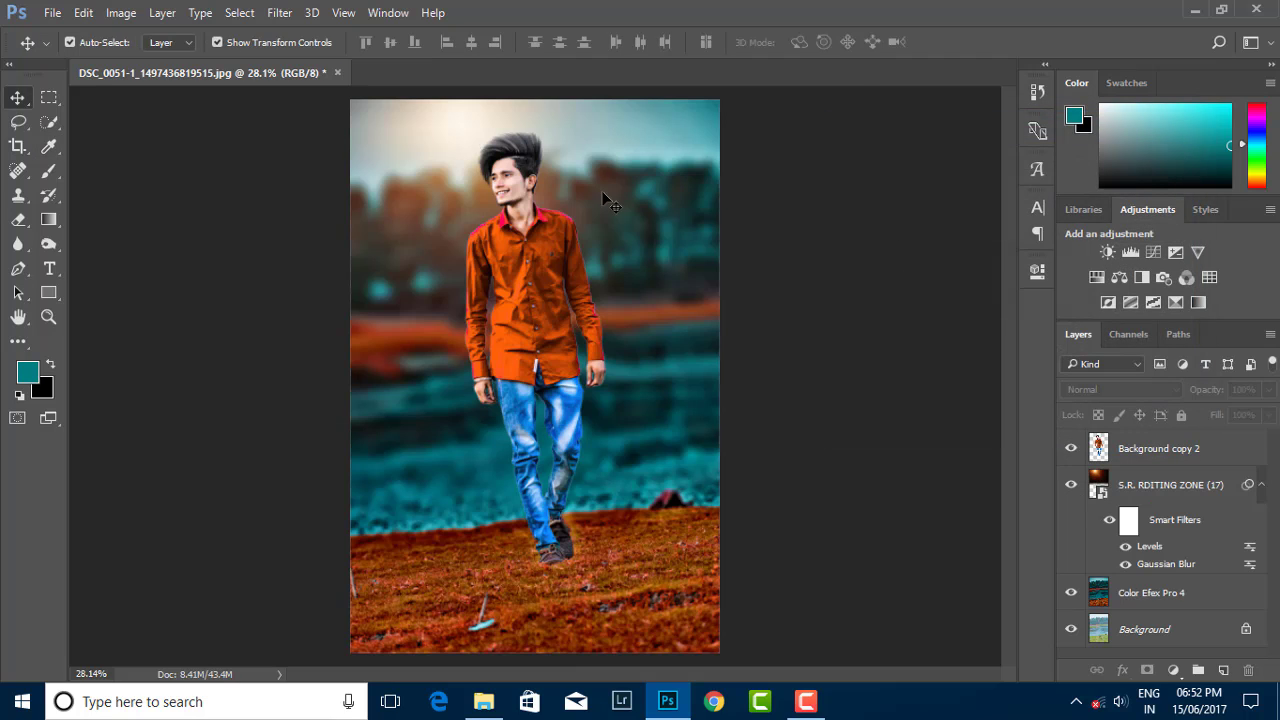
Step: Duplicate the S.R. RDITING ZONE (17) glow layer and shrink the copy to about 62%
{"action": "left_click", "coordinate": [1171, 485]}
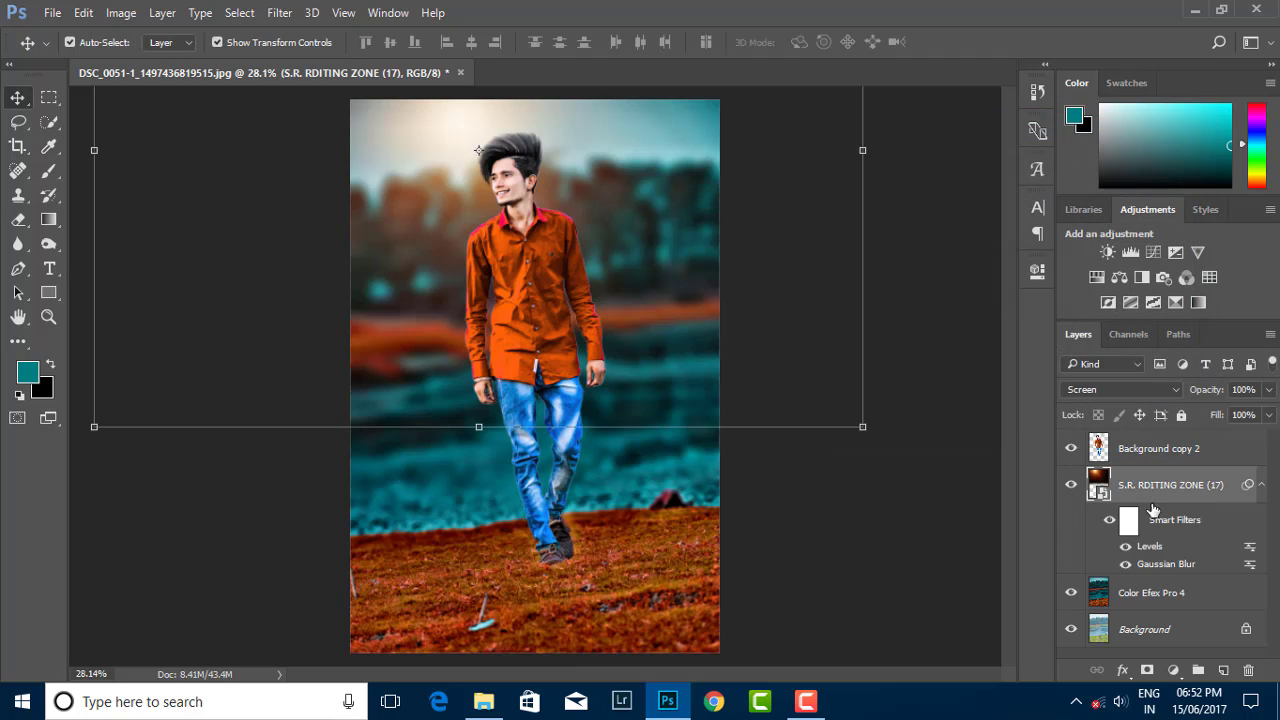
{"action": "left_click_drag", "start_coordinate": [1153, 511], "coordinate": [1223, 670]}
{"action": "scroll", "coordinate": [463, 206], "scroll_direction": "down", "scroll_amount": 1}
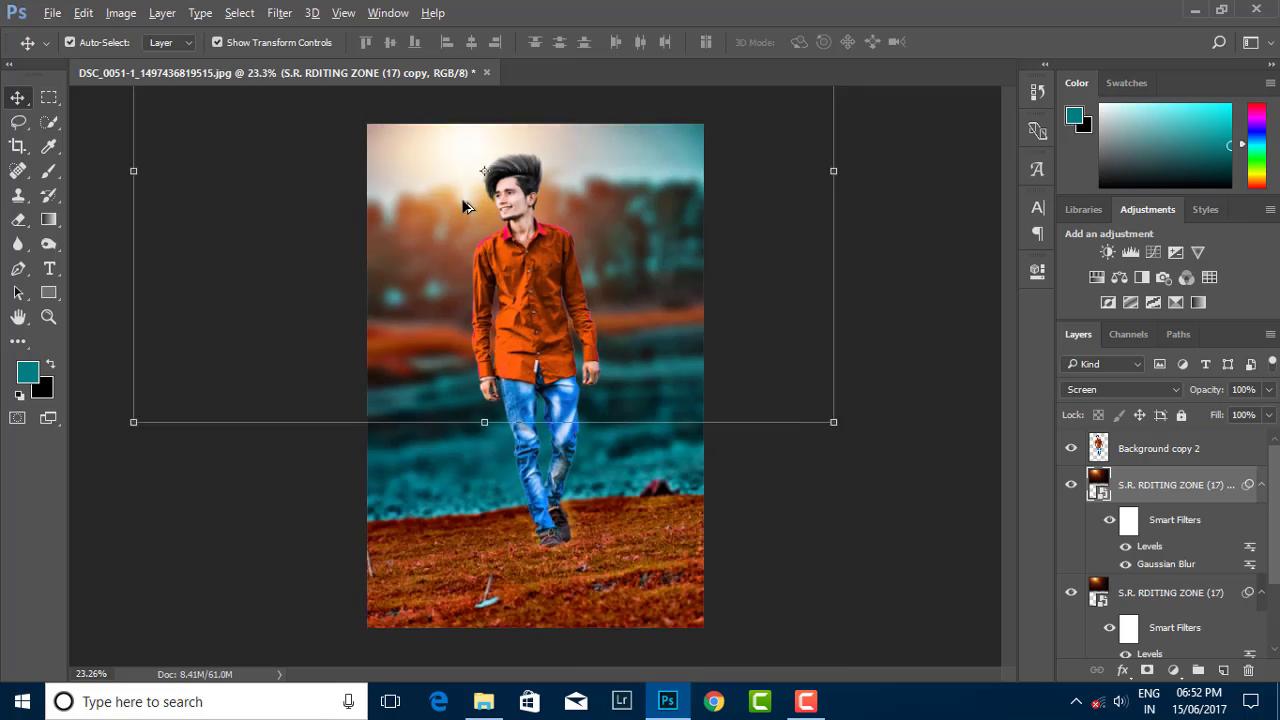
{"action": "scroll", "coordinate": [484, 206], "scroll_direction": "up", "scroll_amount": 1}
{"action": "key", "text": "ctrl+t"}
{"action": "key", "text": "Return"}
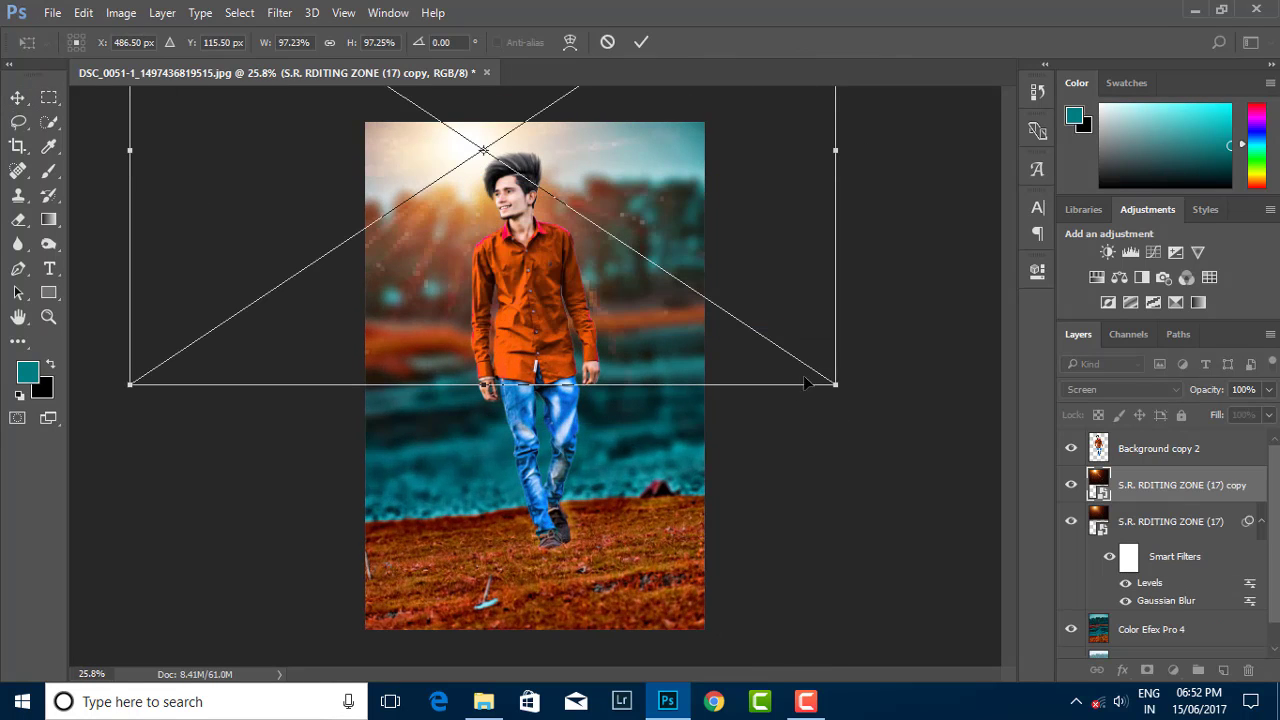
{"action": "left_click_drag", "start_coordinate": [806, 383], "coordinate": [560, 214]}
{"action": "left_click_drag", "start_coordinate": [431, 117], "coordinate": [460, 222]}
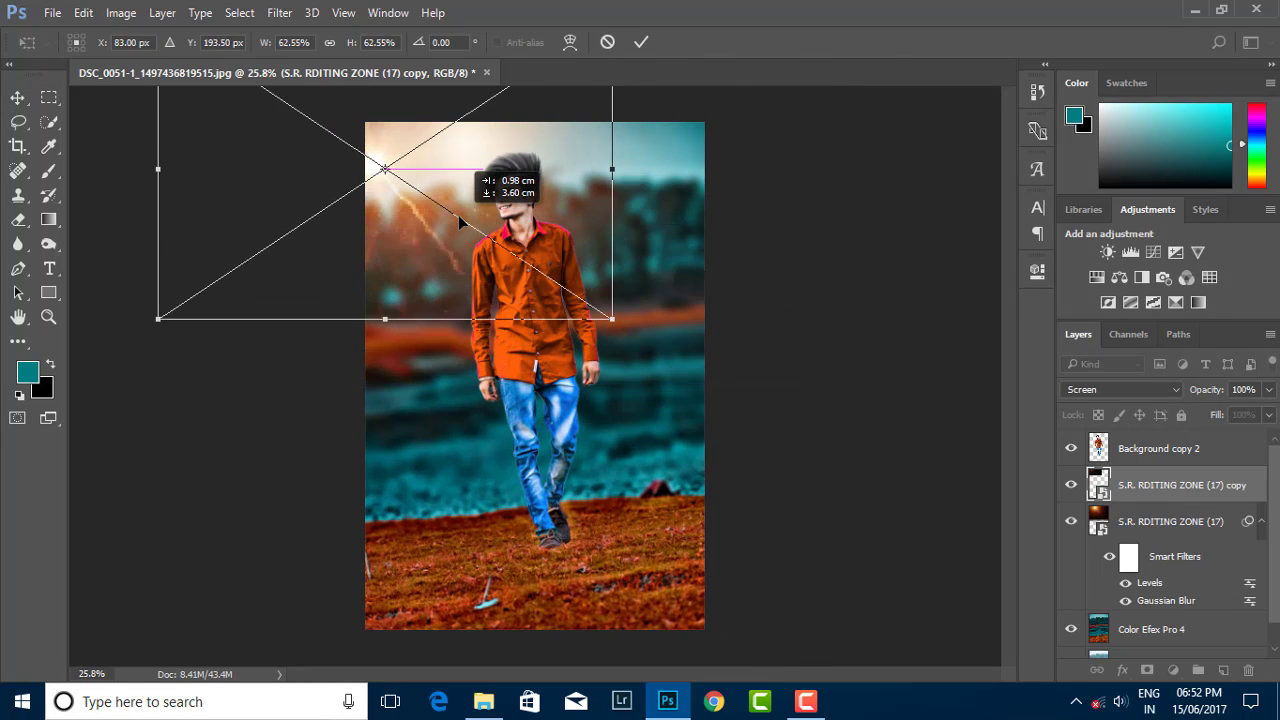
{"action": "left_click", "coordinate": [640, 41]}
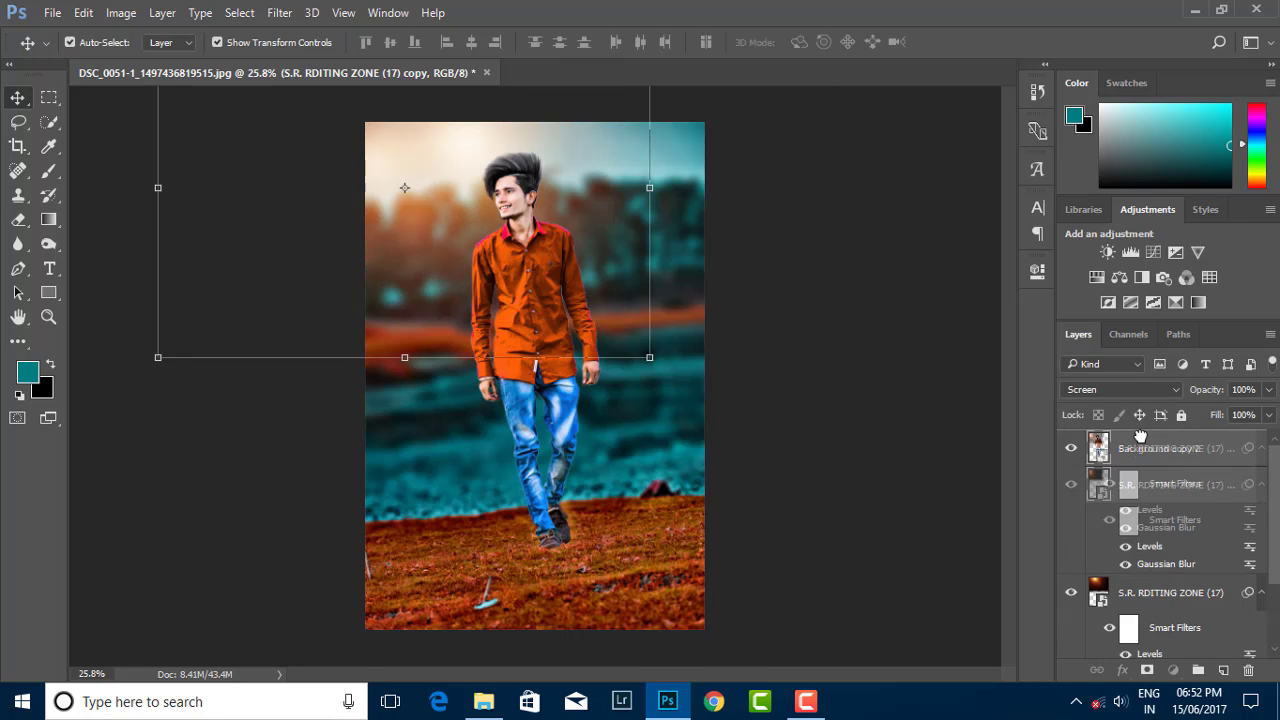
Step: Move the glow copy above Background copy 2 and fine-tune its position behind the head
{"action": "left_click_drag", "start_coordinate": [1180, 485], "coordinate": [1180, 438]}
{"action": "mouse_move", "coordinate": [386, 171]}
{"action": "left_mouse_down"}
{"action": "mouse_move", "coordinate": [403, 151]}
{"action": "mouse_move", "coordinate": [390, 268]}
{"action": "mouse_move", "coordinate": [658, 169]}
{"action": "left_mouse_up"}
{"action": "key", "text": "ctrl+minus"}
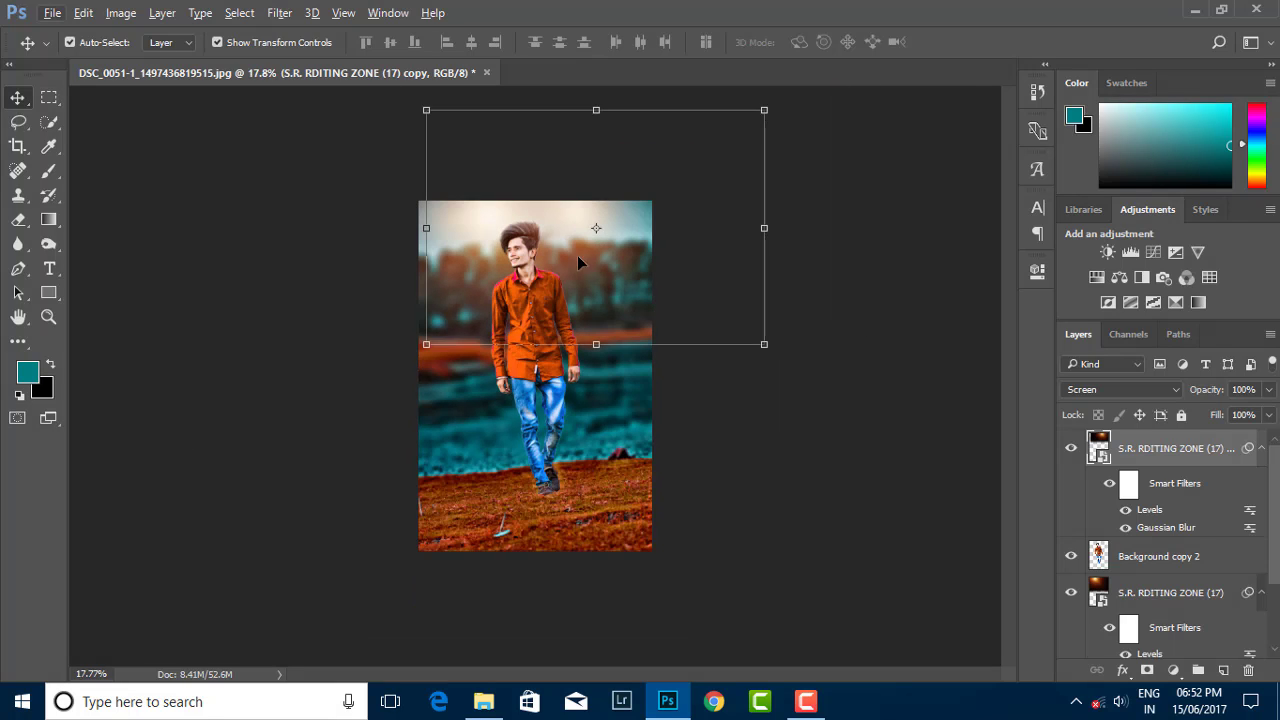
{"action": "key", "text": "ctrl+plus"}
{"action": "mouse_move", "coordinate": [583, 226]}
{"action": "left_mouse_down"}
{"action": "mouse_move", "coordinate": [657, 189]}
{"action": "mouse_move", "coordinate": [676, 211]}
{"action": "left_mouse_up"}
{"action": "key", "text": "ctrl+plus"}
{"action": "key", "text": "ctrl+minus"}
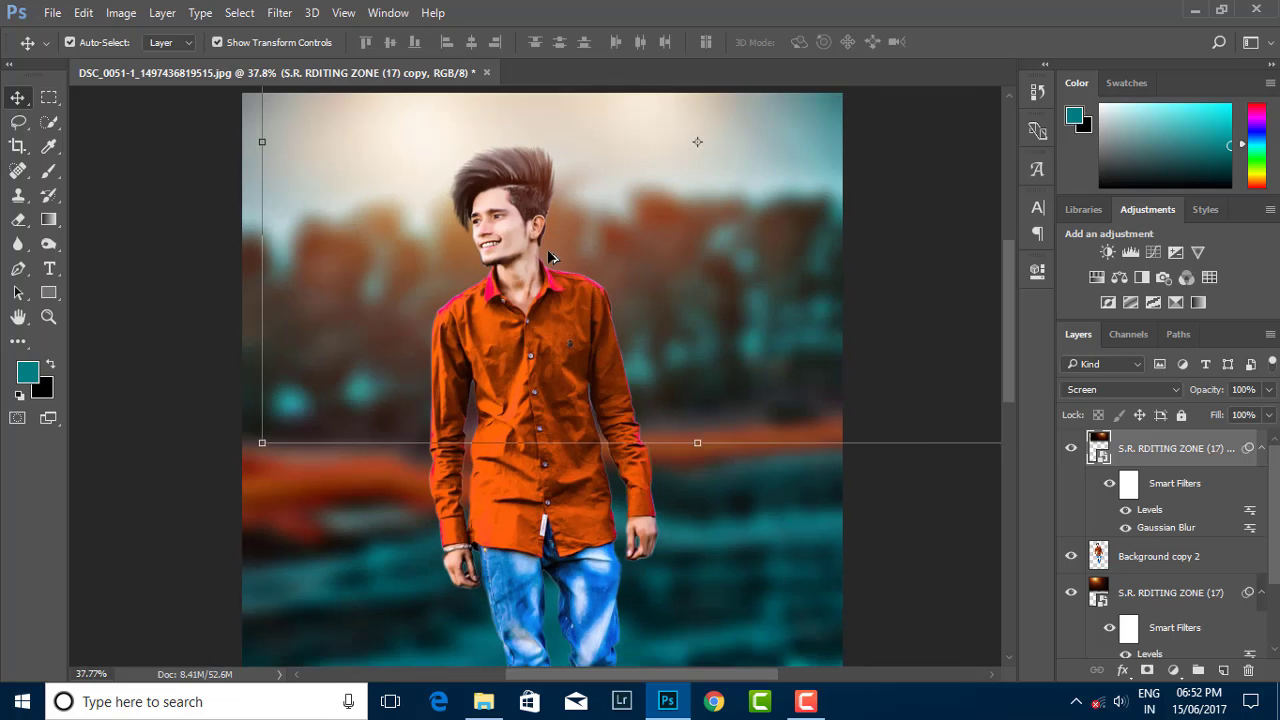
{"action": "left_click", "coordinate": [1071, 448]}
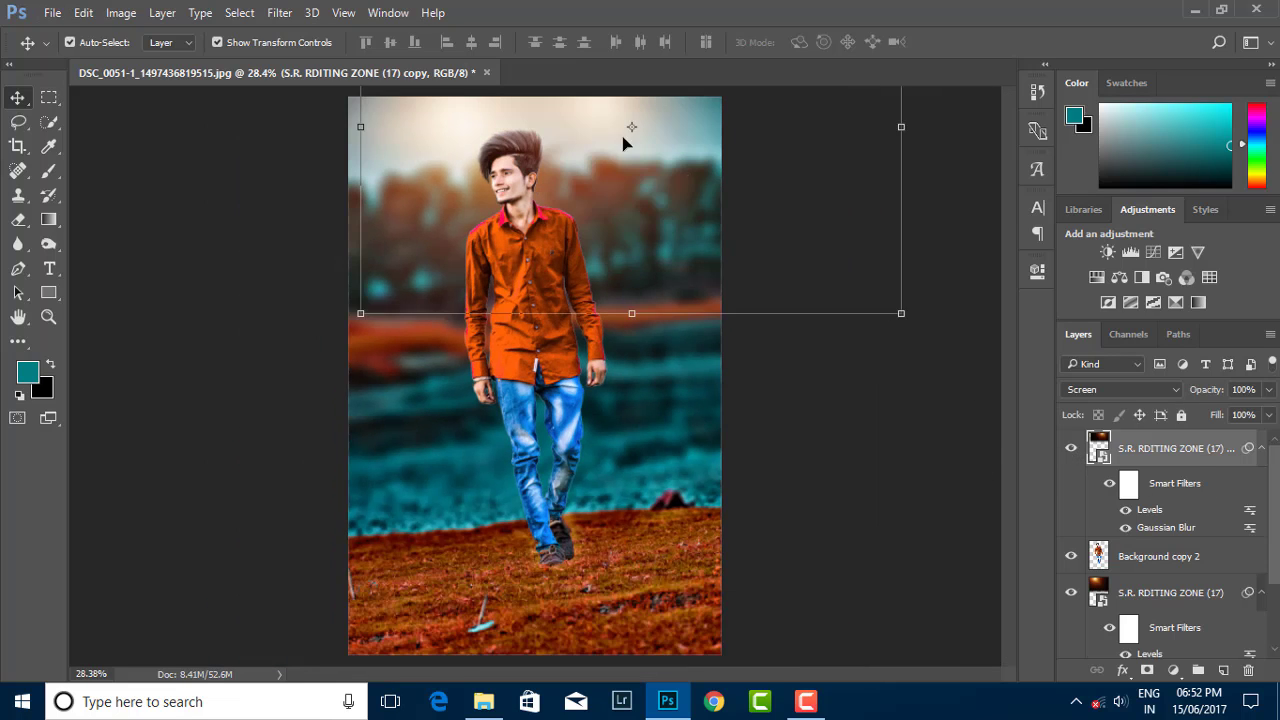
{"action": "left_click_drag", "start_coordinate": [632, 127], "coordinate": [654, 115]}
{"action": "key", "text": "ctrl+minus"}
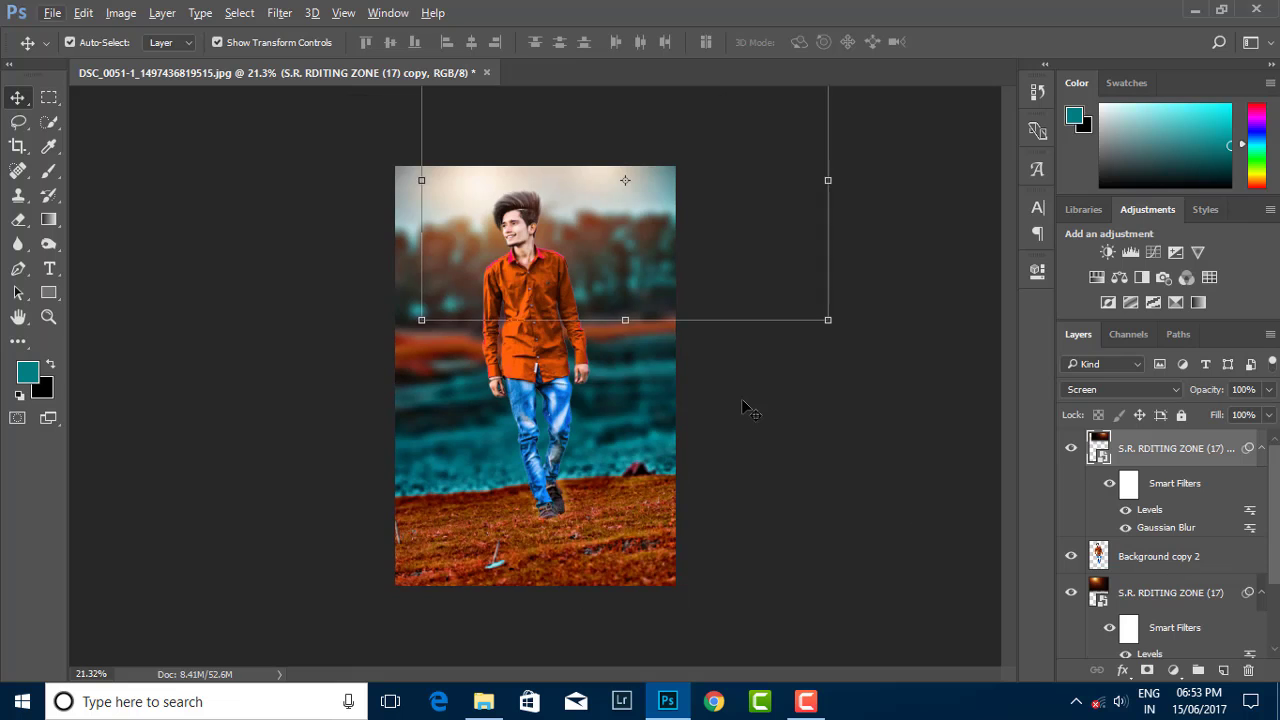
Step: Flatten all layers into a single Background layer
{"action": "right_click", "coordinate": [1150, 612]}
{"action": "left_click", "coordinate": [961, 613]}
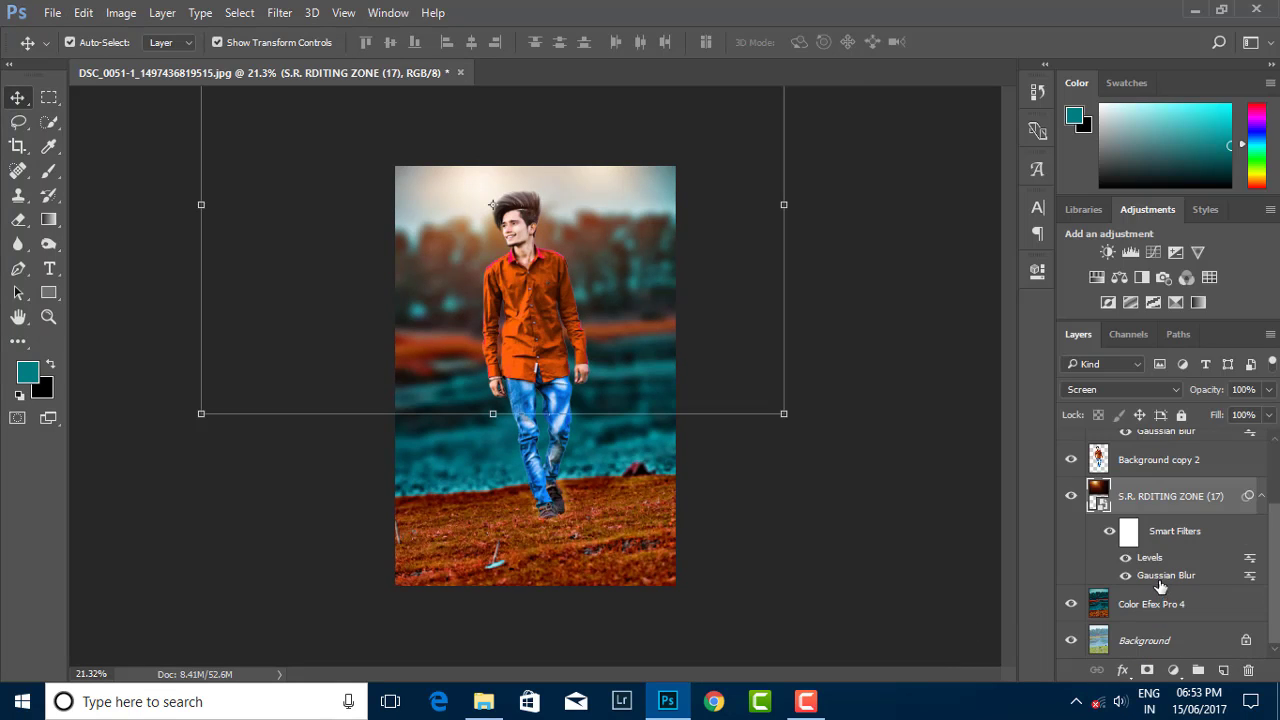
{"action": "right_click", "coordinate": [1150, 491]}
{"action": "left_click", "coordinate": [975, 600]}
{"action": "key", "text": "ctrl+0"}
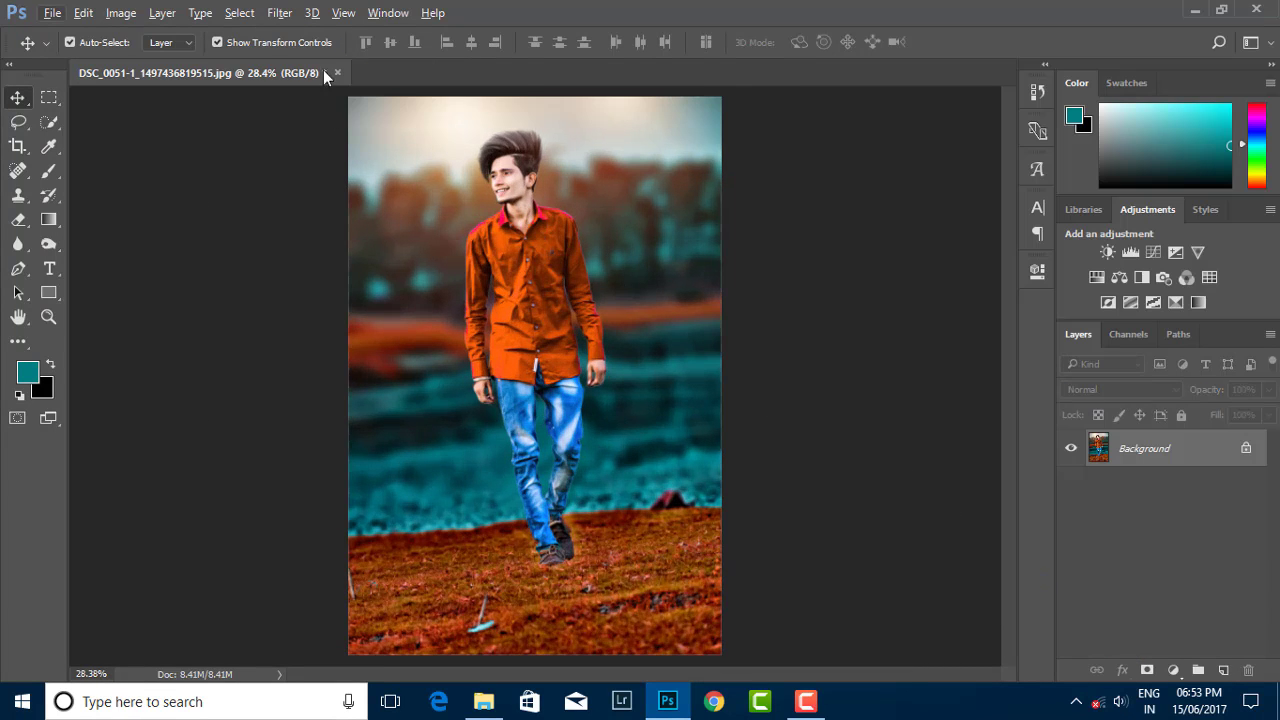
{"action": "left_click", "coordinate": [279, 12]}
Step: In the Camera Raw filter, set Post Crop Vignetting to -28
{"action": "left_click", "coordinate": [318, 120]}
{"action": "left_click", "coordinate": [1033, 205]}
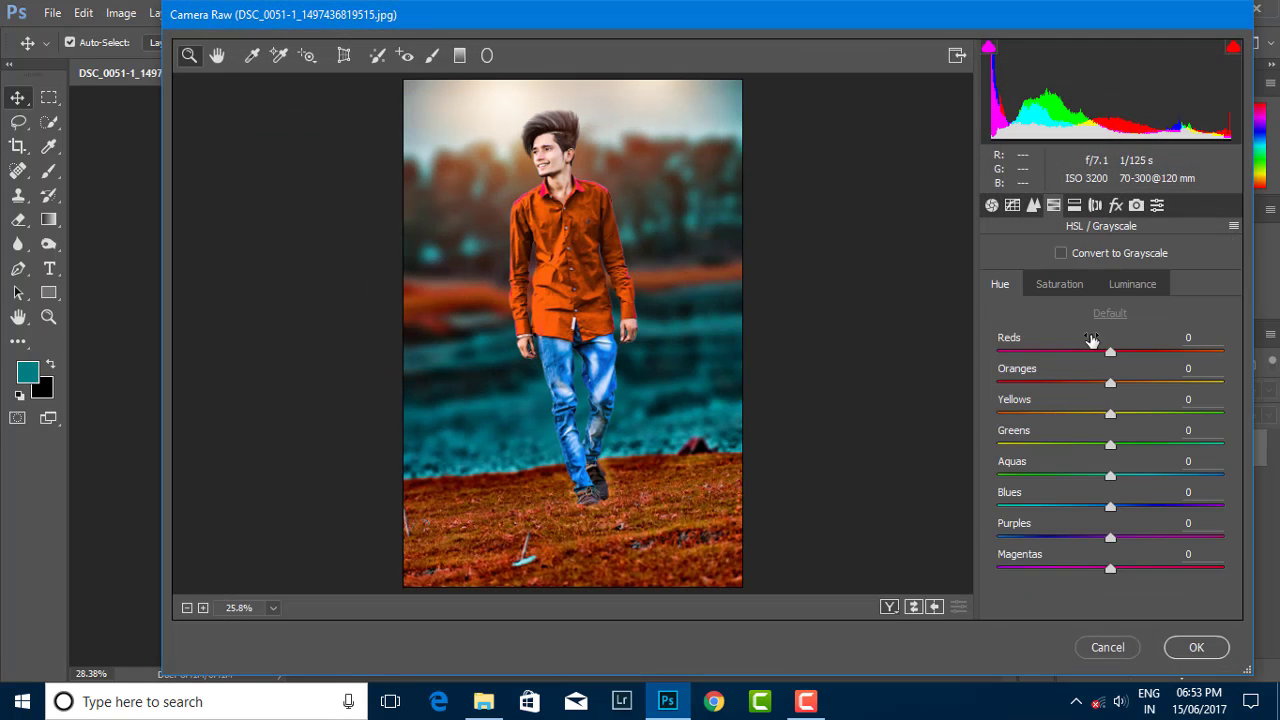
{"action": "left_click", "coordinate": [1033, 205]}
{"action": "left_click", "coordinate": [1116, 205]}
{"action": "left_click", "coordinate": [1097, 516]}
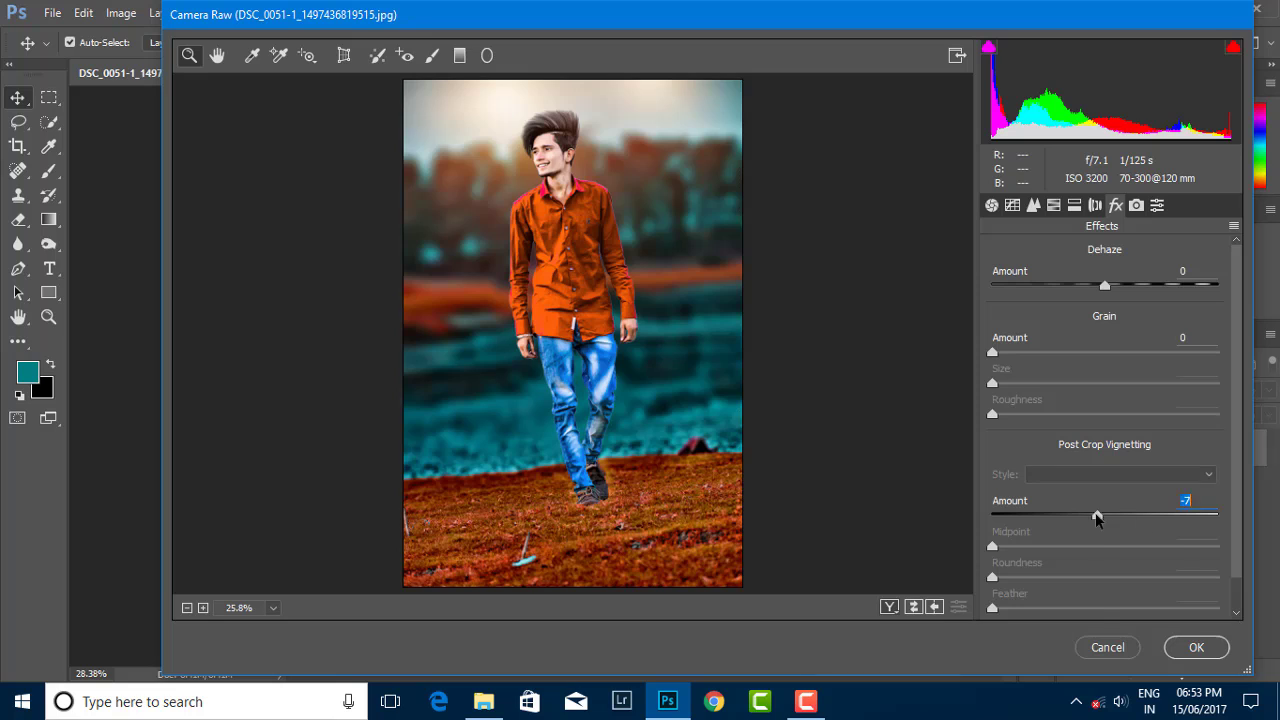
{"action": "mouse_move", "coordinate": [1097, 516]}
{"action": "left_mouse_down"}
{"action": "mouse_move", "coordinate": [1058, 516]}
{"action": "mouse_move", "coordinate": [1074, 516]}
{"action": "left_mouse_up"}
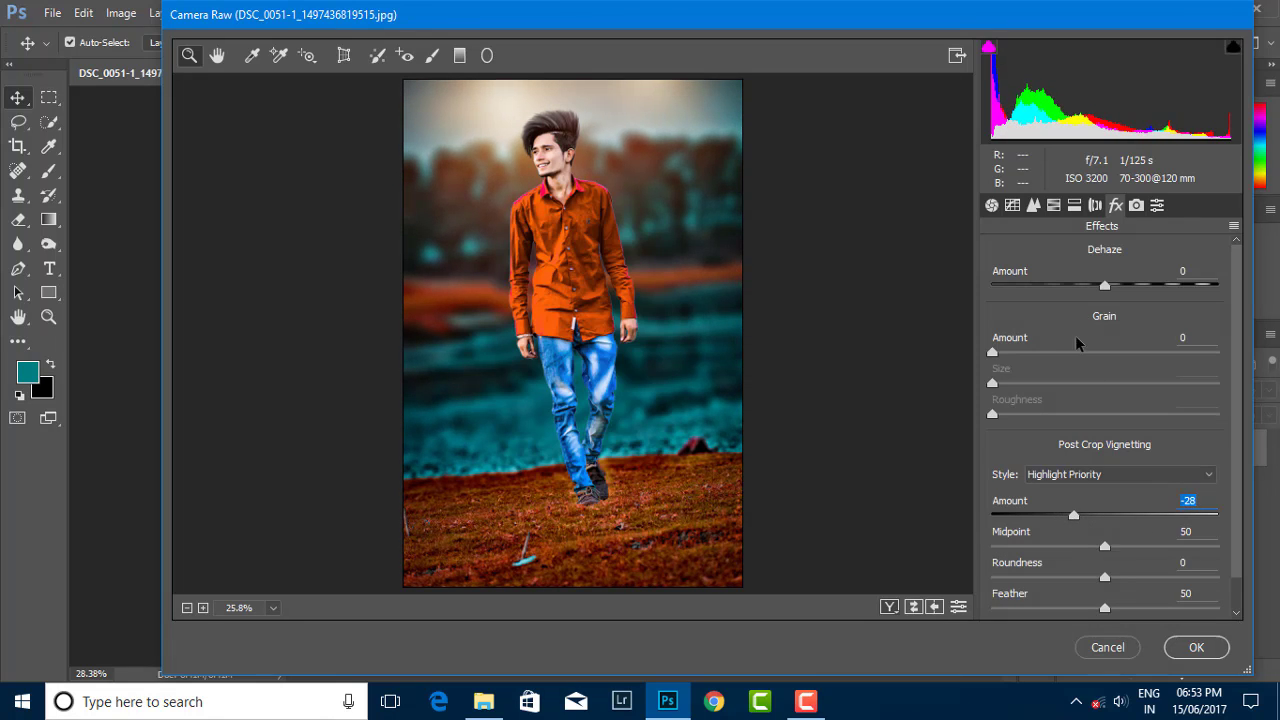
Step: Set Basic tone to Exposure -0.05, Shadows +38, Whites +29 and Clarity +10
{"action": "left_click", "coordinate": [1034, 206]}
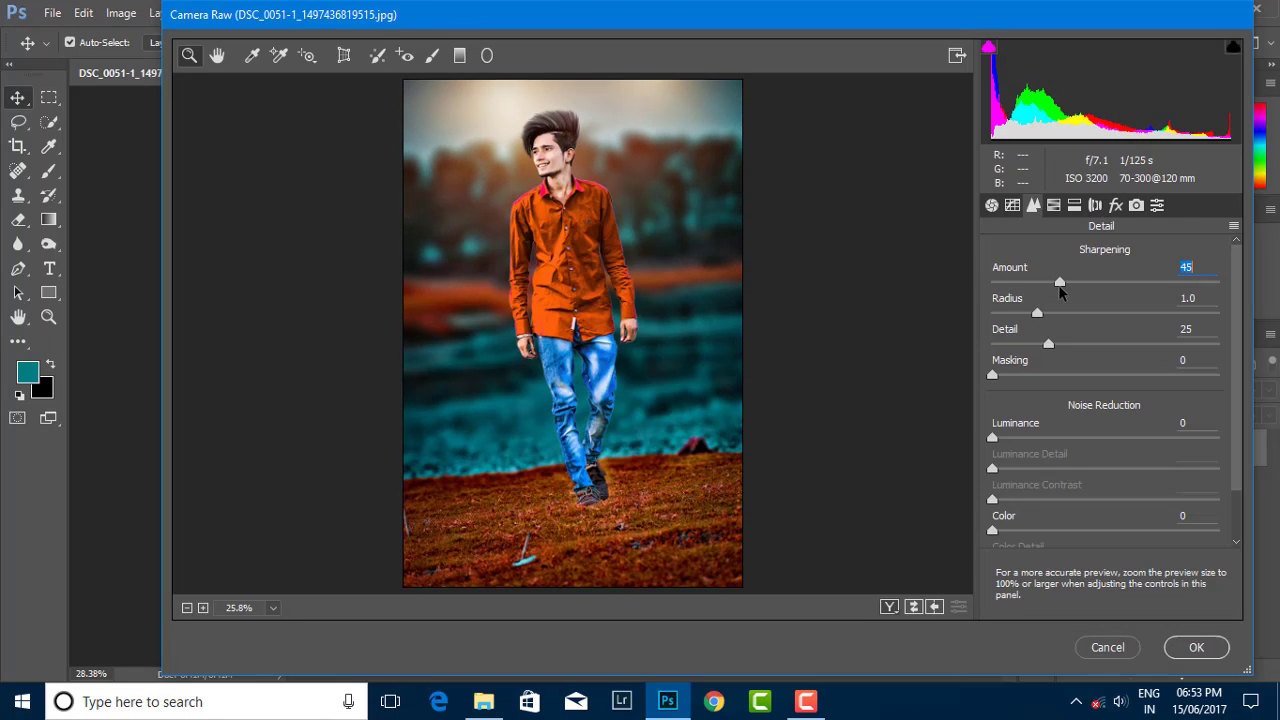
{"action": "left_click", "coordinate": [1112, 206]}
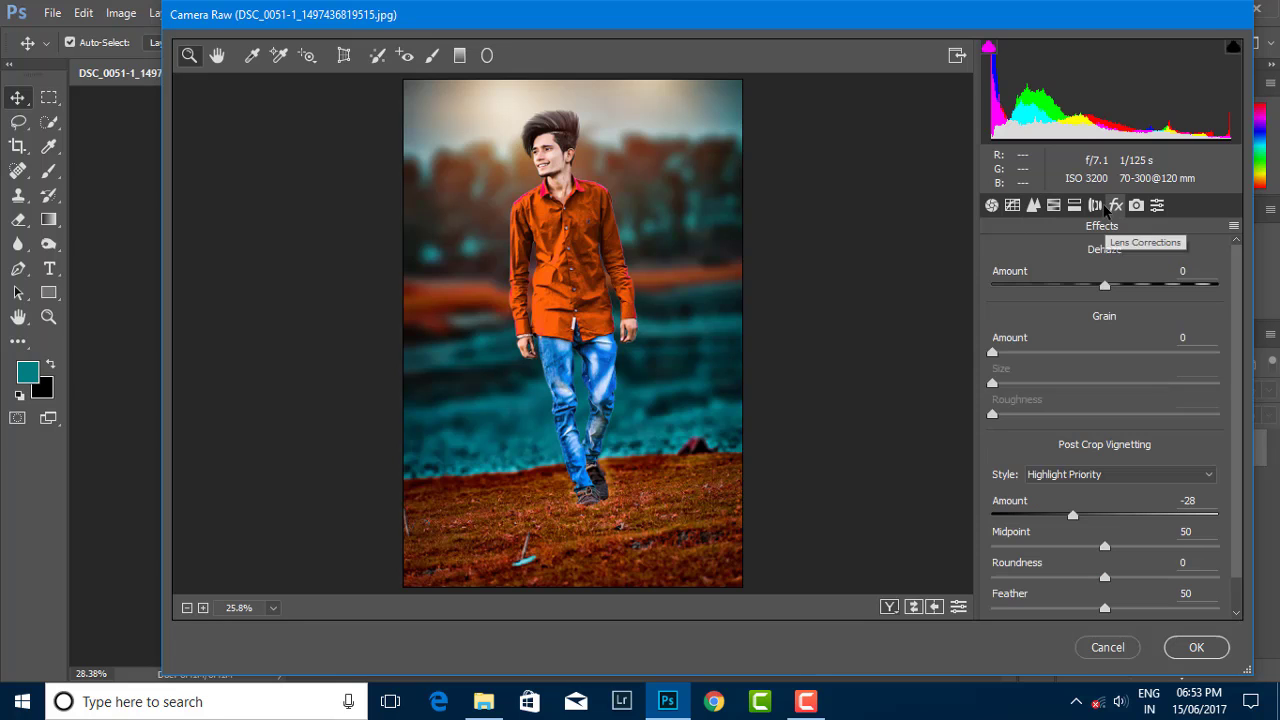
{"action": "left_click", "coordinate": [1010, 207]}
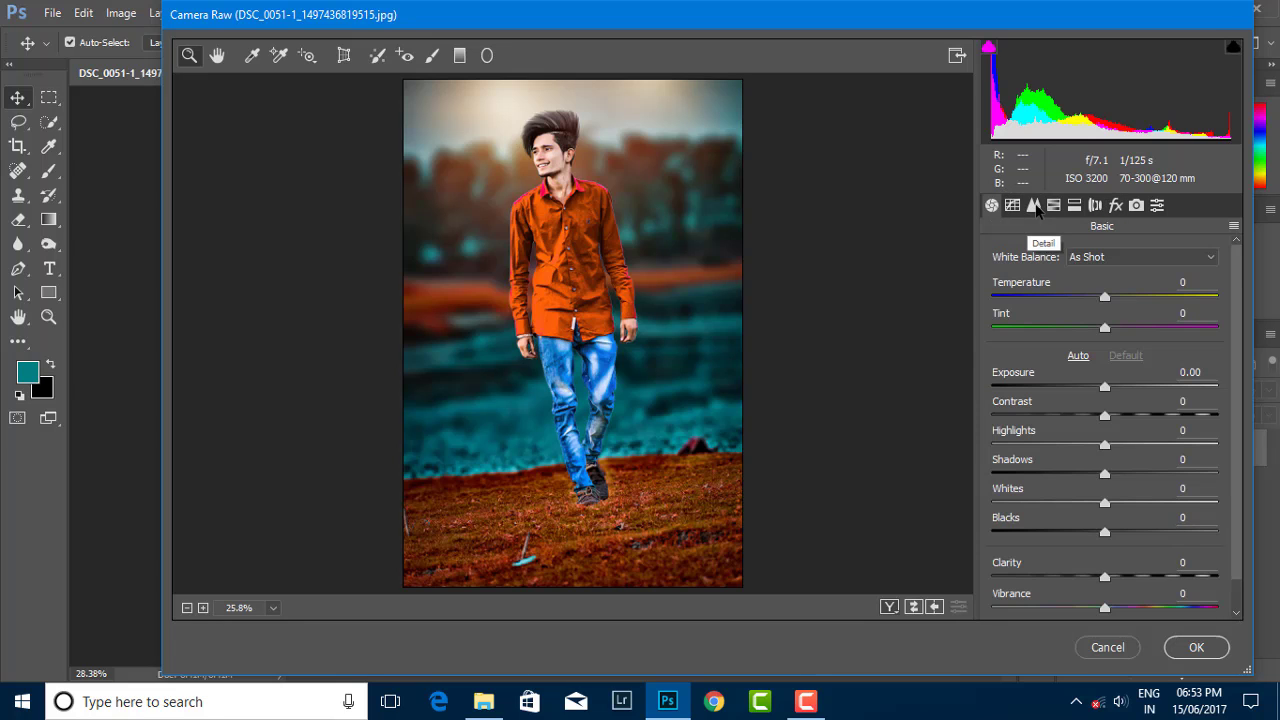
{"action": "mouse_move", "coordinate": [1105, 502]}
{"action": "left_mouse_down"}
{"action": "mouse_move", "coordinate": [1141, 508]}
{"action": "mouse_move", "coordinate": [1147, 473]}
{"action": "left_mouse_up"}
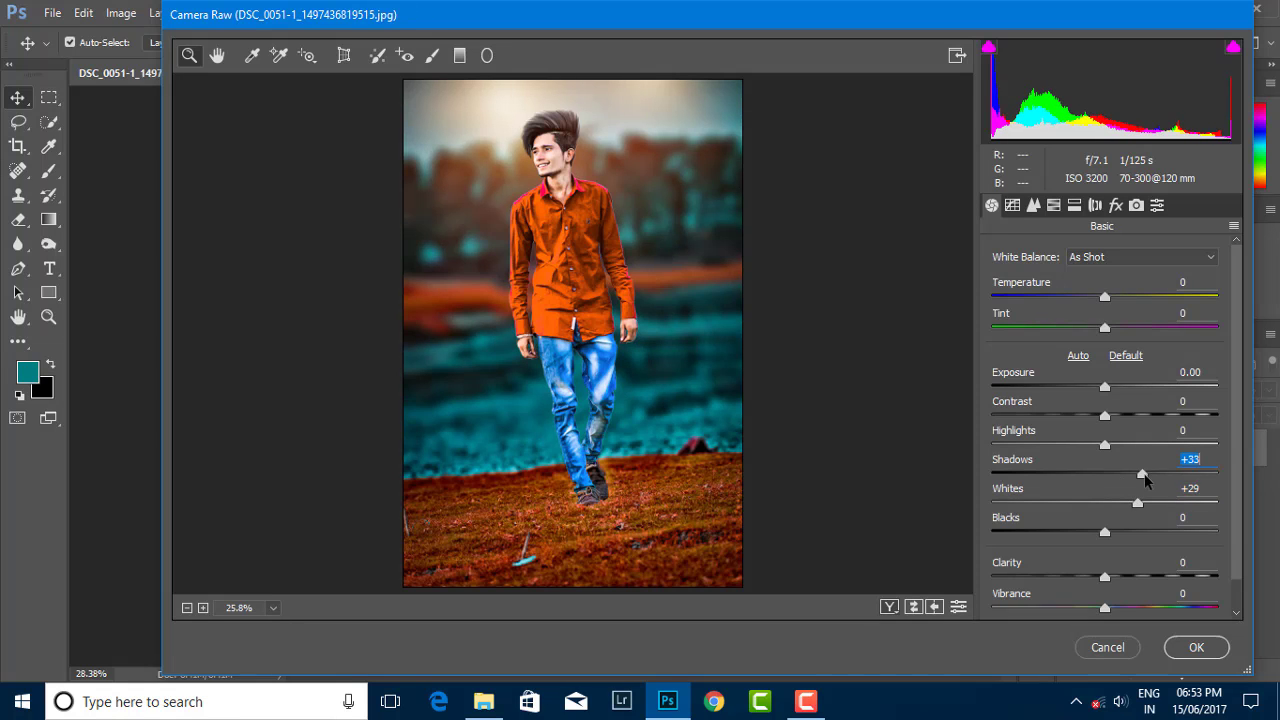
{"action": "left_click_drag", "start_coordinate": [1105, 577], "coordinate": [1119, 578]}
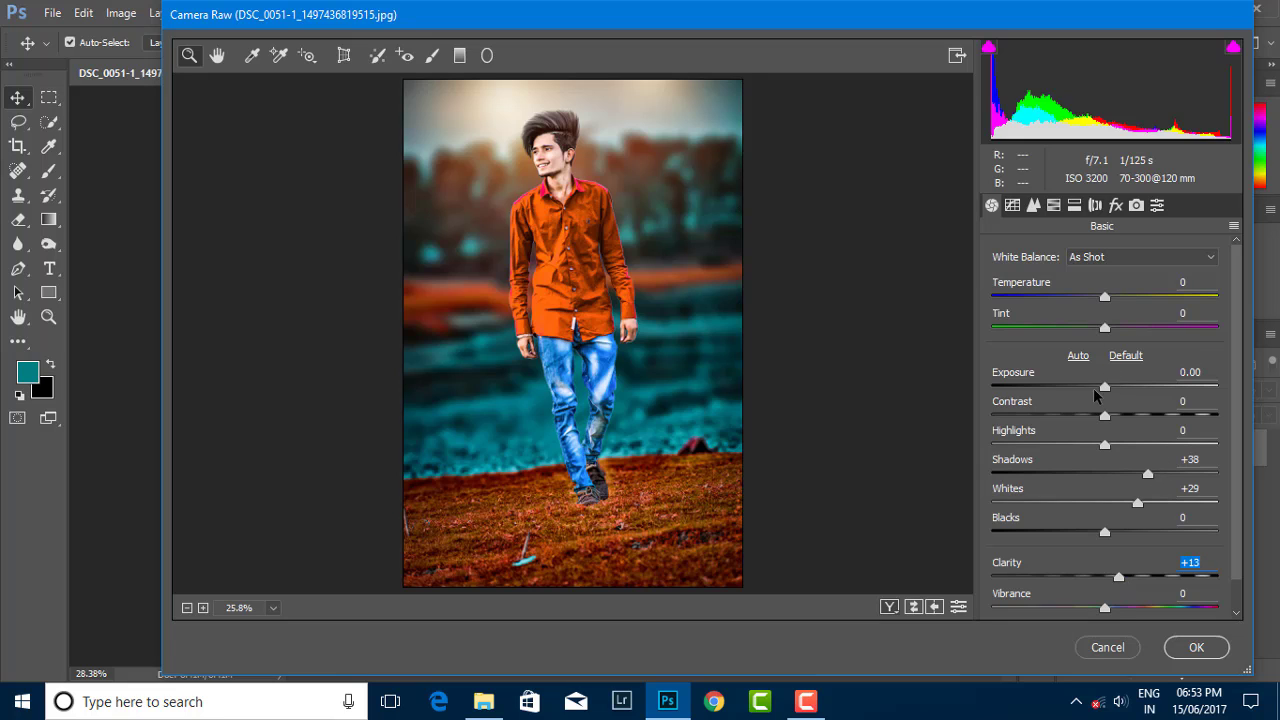
{"action": "left_click_drag", "start_coordinate": [1105, 388], "coordinate": [1104, 389]}
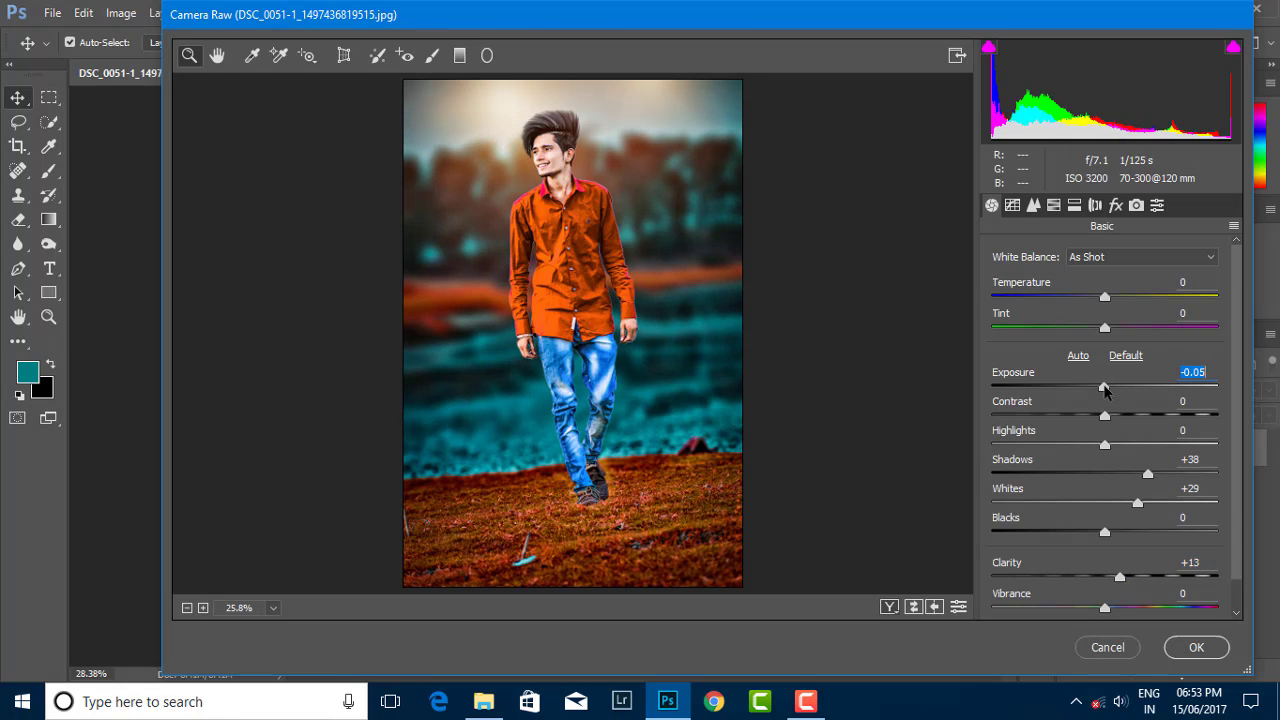
{"action": "left_click_drag", "start_coordinate": [1105, 531], "coordinate": [1092, 531]}
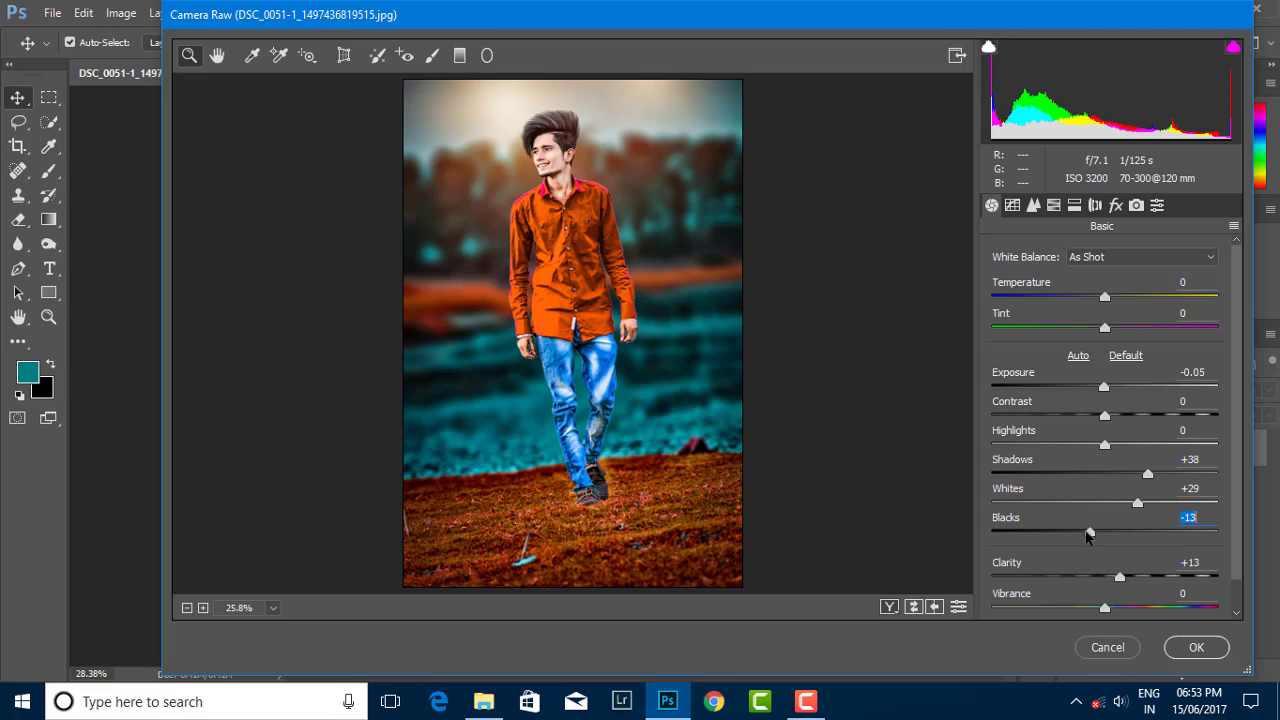
{"action": "key", "text": "ctrl+z"}
{"action": "left_click_drag", "start_coordinate": [1120, 577], "coordinate": [1116, 577]}
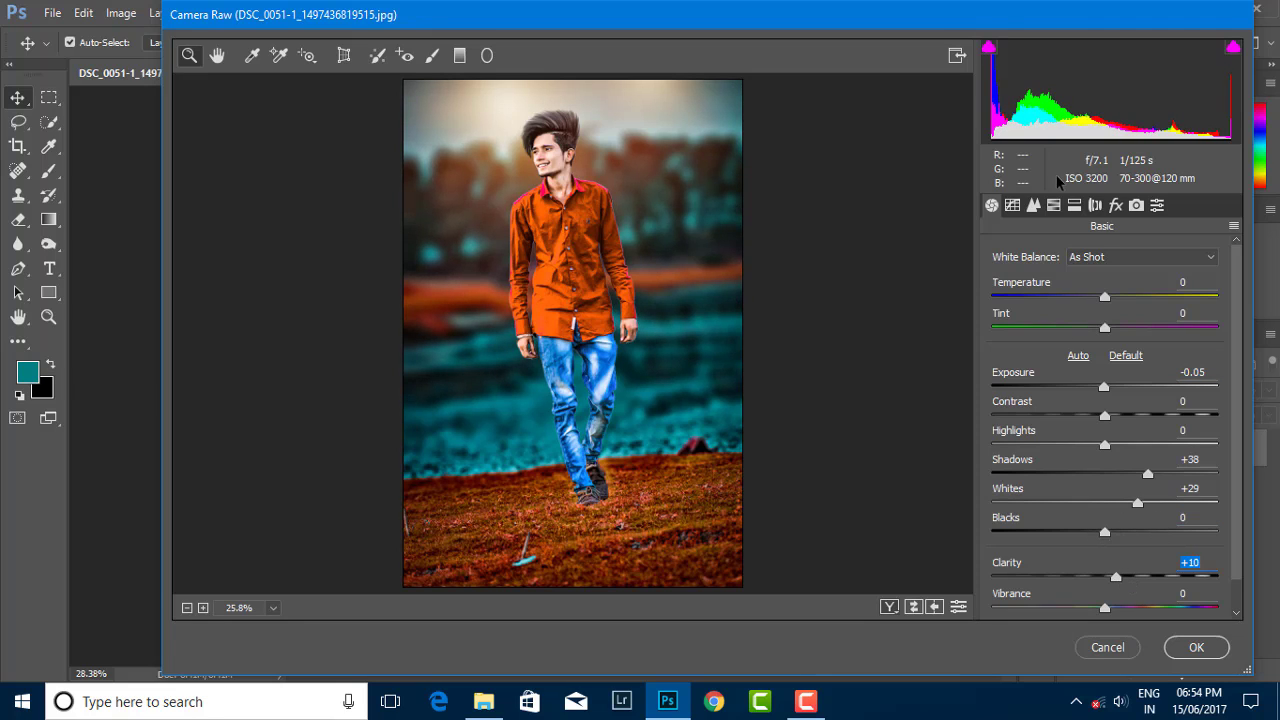
{"action": "left_click", "coordinate": [1070, 206]}
Step: Boost yellow saturation, shift the Aquas and Blues hues, and reset Purples hue to zero
{"action": "left_click", "coordinate": [1059, 284]}
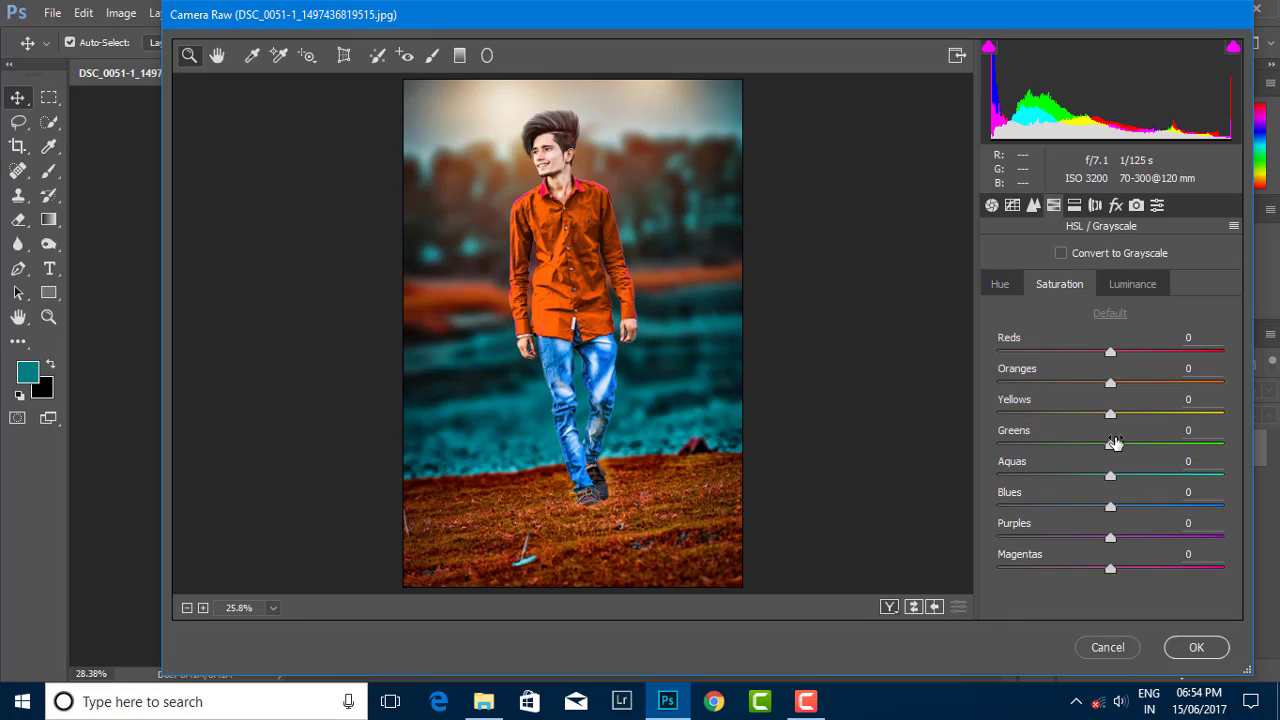
{"action": "left_click_drag", "start_coordinate": [1110, 413], "coordinate": [1207, 414]}
{"action": "left_click", "coordinate": [1003, 284]}
{"action": "mouse_move", "coordinate": [1113, 416]}
{"action": "left_mouse_down"}
{"action": "mouse_move", "coordinate": [1037, 417]}
{"action": "mouse_move", "coordinate": [1220, 417]}
{"action": "mouse_move", "coordinate": [1014, 409]}
{"action": "mouse_move", "coordinate": [1110, 420]}
{"action": "left_mouse_up"}
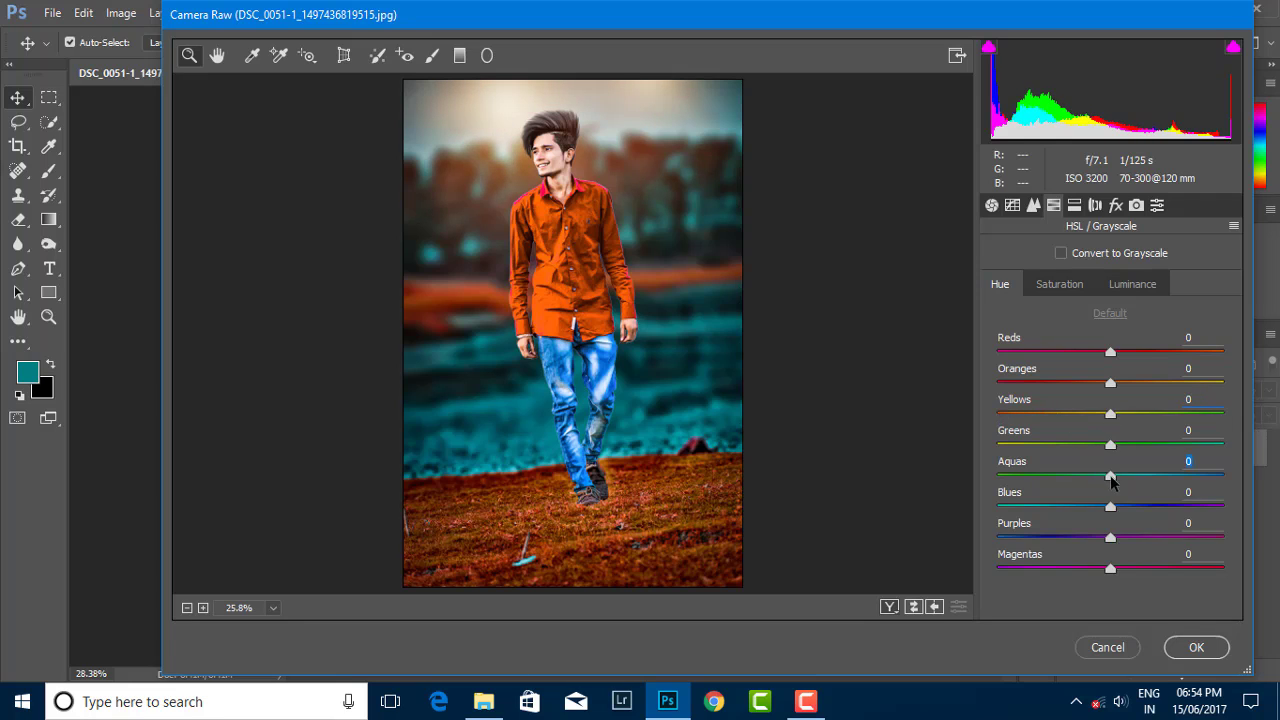
{"action": "mouse_move", "coordinate": [1112, 481]}
{"action": "left_mouse_down"}
{"action": "mouse_move", "coordinate": [1202, 483]}
{"action": "mouse_move", "coordinate": [976, 470]}
{"action": "mouse_move", "coordinate": [1130, 480]}
{"action": "mouse_move", "coordinate": [1012, 493]}
{"action": "left_mouse_up"}
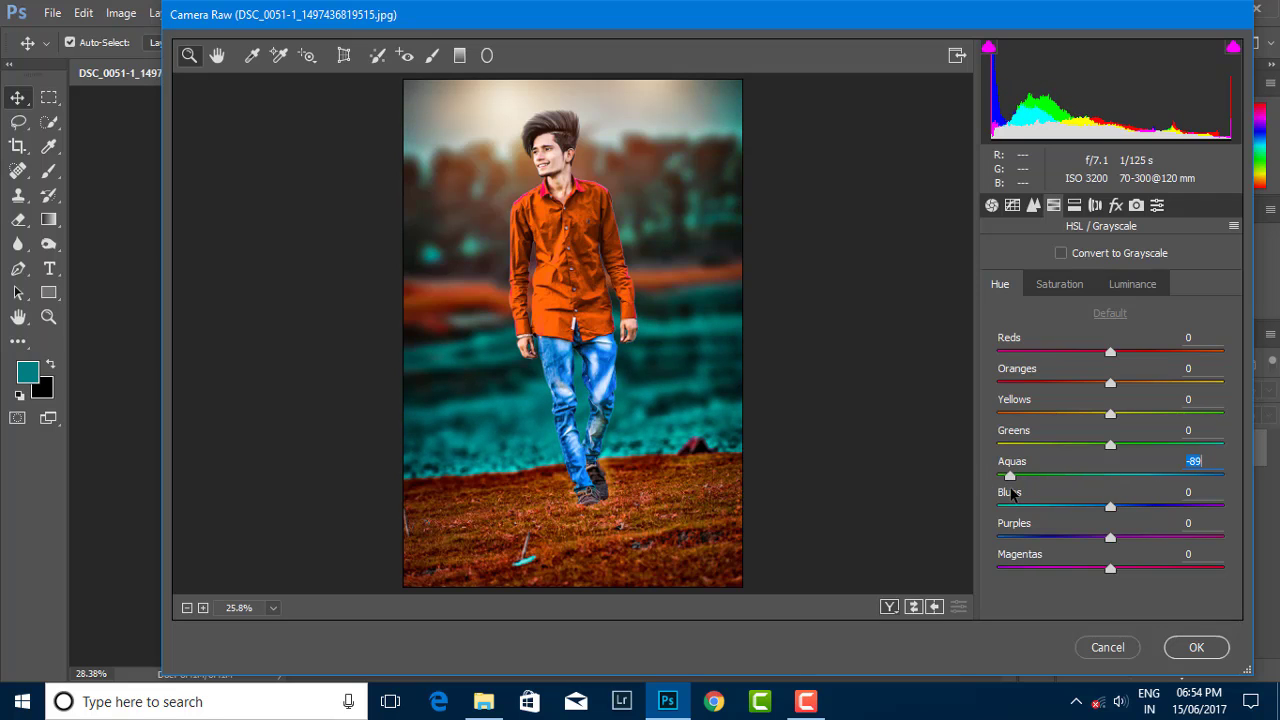
{"action": "mouse_move", "coordinate": [1110, 507]}
{"action": "left_mouse_down"}
{"action": "mouse_move", "coordinate": [1057, 507]}
{"action": "mouse_move", "coordinate": [1143, 505]}
{"action": "mouse_move", "coordinate": [1085, 505]}
{"action": "mouse_move", "coordinate": [1237, 541]}
{"action": "mouse_move", "coordinate": [1068, 538]}
{"action": "mouse_move", "coordinate": [1148, 538]}
{"action": "mouse_move", "coordinate": [1170, 508]}
{"action": "mouse_move", "coordinate": [1215, 510]}
{"action": "mouse_move", "coordinate": [1169, 507]}
{"action": "left_mouse_up"}
{"action": "double_click", "coordinate": [1145, 538]}
Step: Saturate the aquas, and set Oranges luminance +8 and Oranges saturation -6
{"action": "left_click", "coordinate": [1060, 285]}
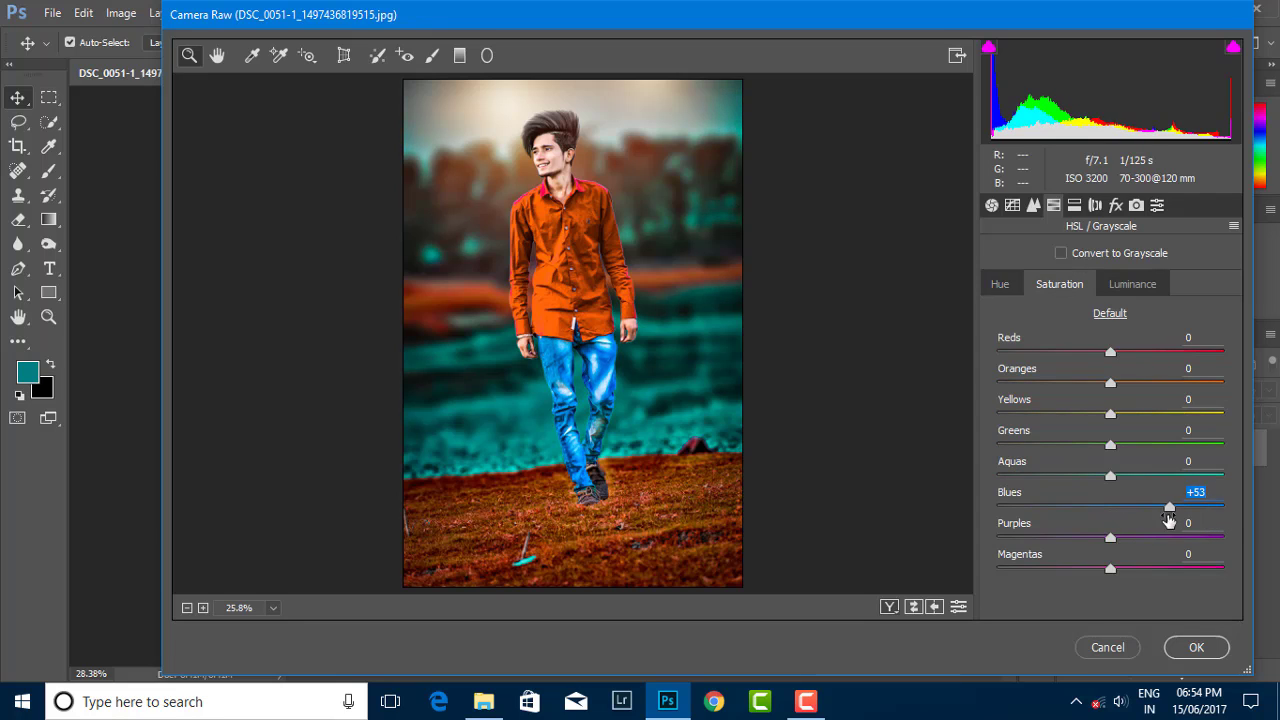
{"action": "mouse_move", "coordinate": [1111, 476]}
{"action": "left_mouse_down"}
{"action": "mouse_move", "coordinate": [1203, 476]}
{"action": "mouse_move", "coordinate": [1150, 476]}
{"action": "left_mouse_up"}
{"action": "left_click", "coordinate": [1132, 284]}
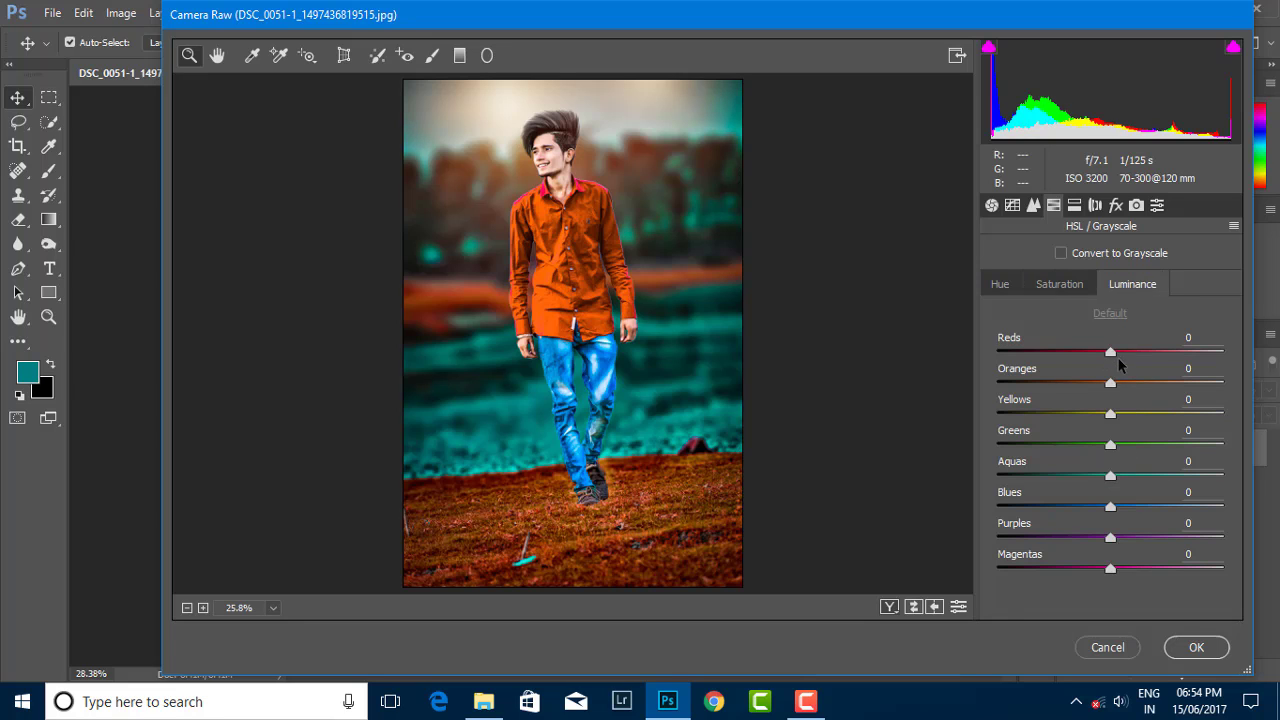
{"action": "mouse_move", "coordinate": [1111, 382]}
{"action": "left_mouse_down"}
{"action": "mouse_move", "coordinate": [1143, 382]}
{"action": "mouse_move", "coordinate": [1120, 386]}
{"action": "left_mouse_up"}
{"action": "scroll", "coordinate": [750, 255], "scroll_direction": "down", "scroll_amount": 1}
{"action": "scroll", "coordinate": [743, 232], "scroll_direction": "up", "scroll_amount": 1}
{"action": "scroll", "coordinate": [577, 177], "scroll_direction": "up", "scroll_amount": 1}
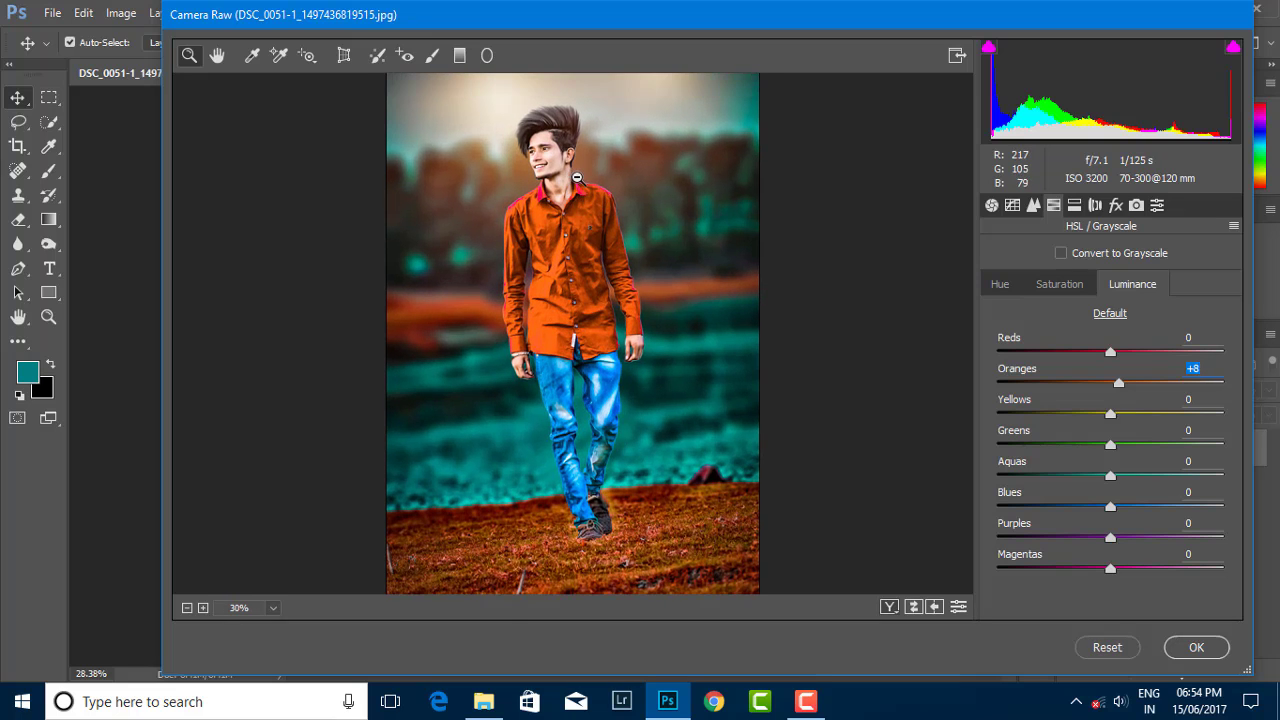
{"action": "left_click", "coordinate": [1059, 284]}
{"action": "left_click_drag", "start_coordinate": [1110, 383], "coordinate": [1103, 386]}
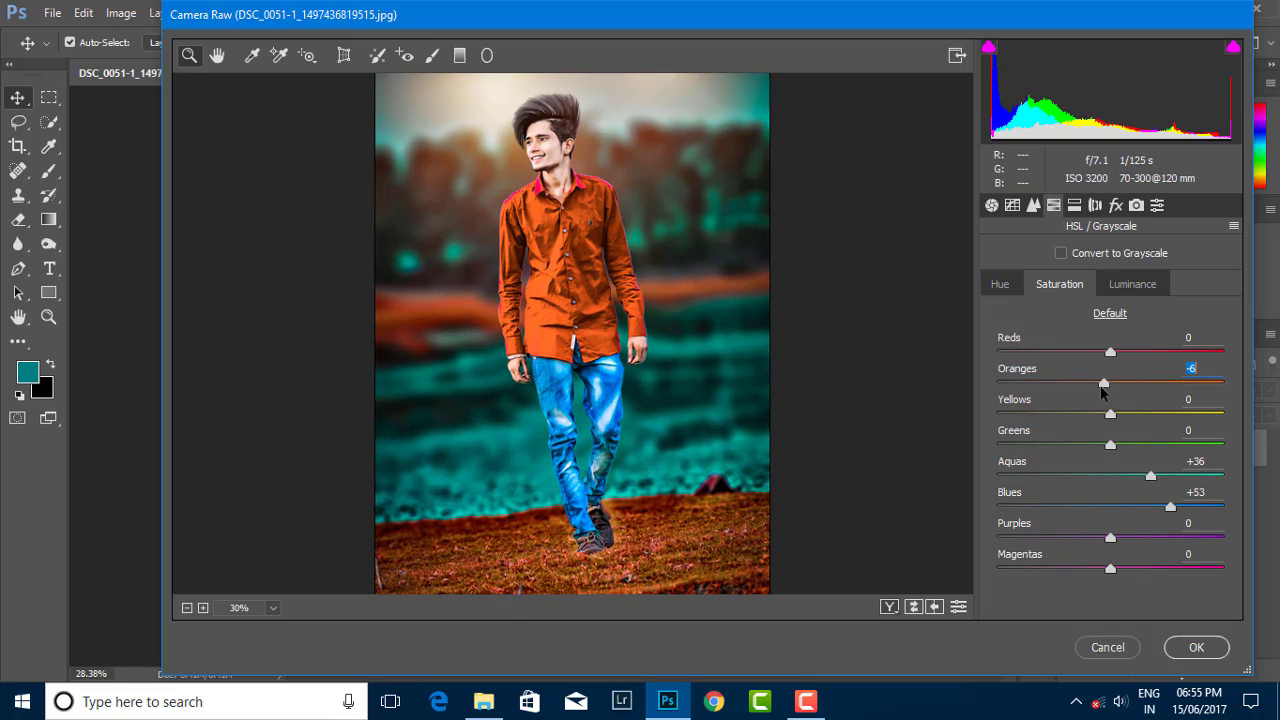
{"action": "scroll", "coordinate": [590, 214], "scroll_direction": "down", "scroll_amount": 1}
{"action": "scroll", "coordinate": [614, 214], "scroll_direction": "down", "scroll_amount": 1}
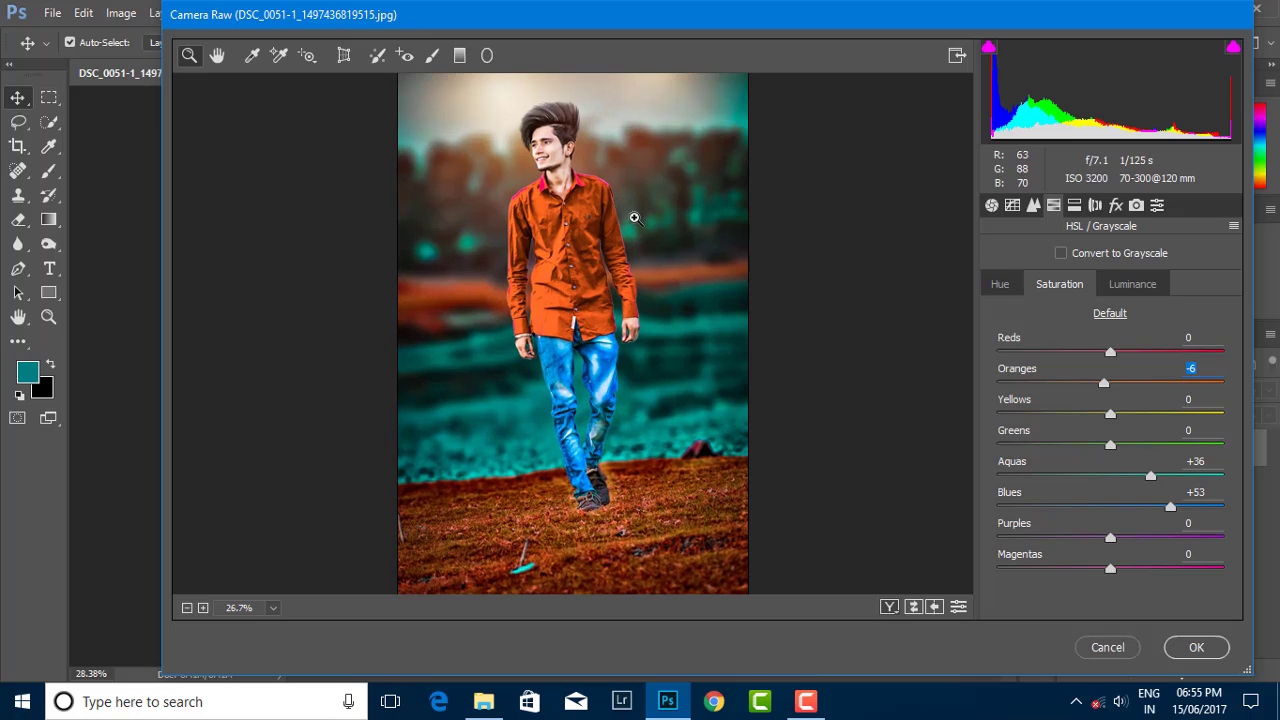
{"action": "left_click", "coordinate": [991, 206]}
Step: Apply the Camera Raw colour grade to the photo
{"action": "left_click", "coordinate": [1196, 647]}
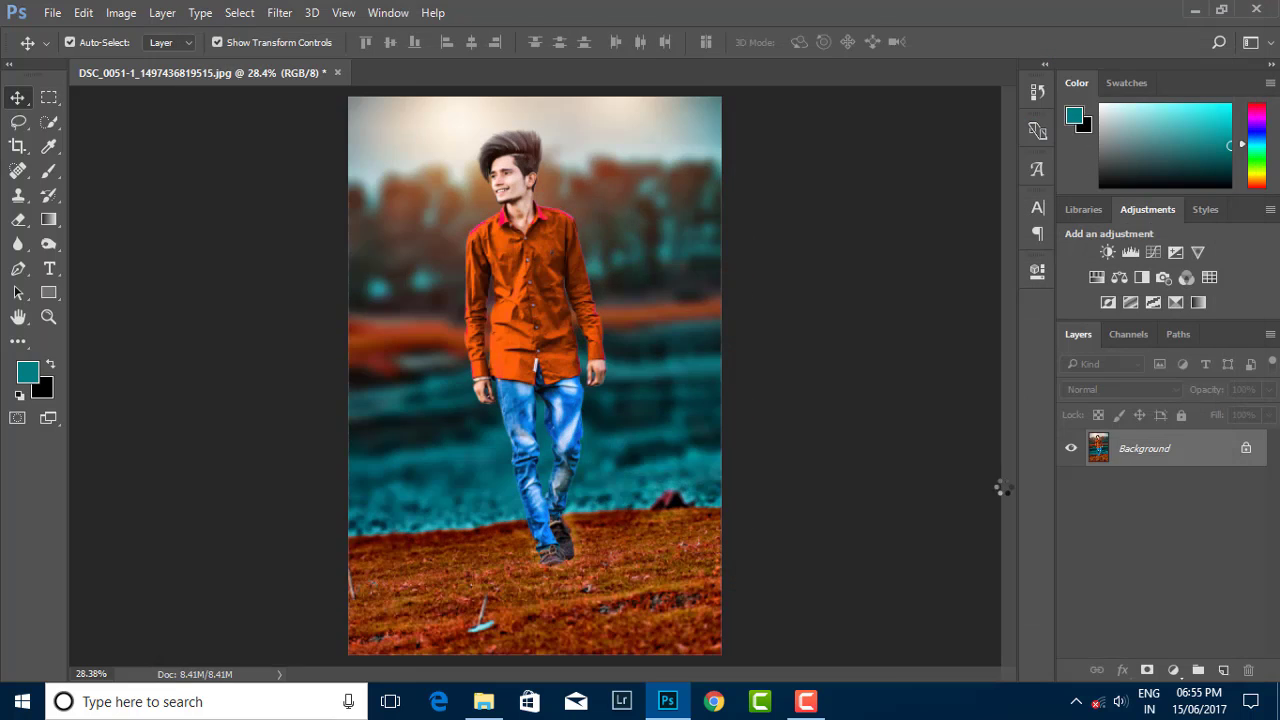
{"action": "scroll", "coordinate": [537, 237], "scroll_direction": "up", "scroll_amount": 3}
{"action": "scroll", "coordinate": [537, 237], "scroll_direction": "down", "scroll_amount": 1}
{"action": "scroll", "coordinate": [537, 237], "scroll_direction": "down", "scroll_amount": 1}
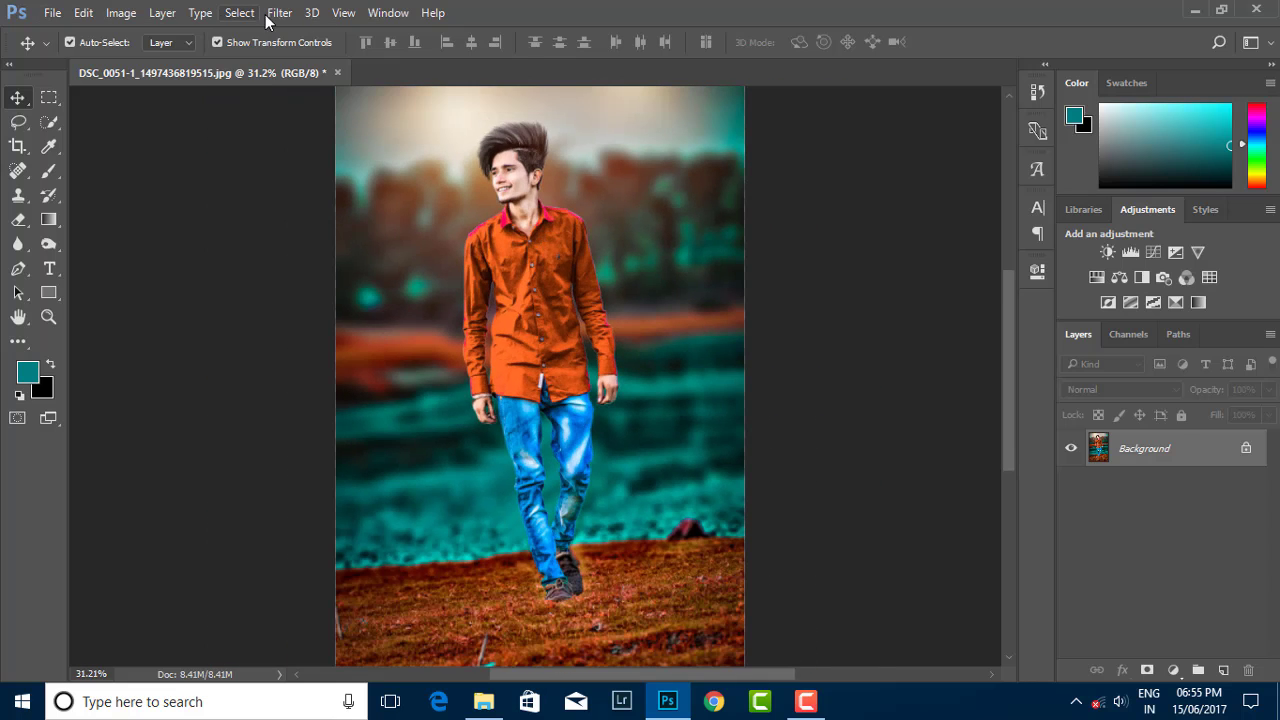
Step: Remove noise from the photo with the GREYCstoration filter
{"action": "left_click", "coordinate": [279, 12]}
{"action": "left_click", "coordinate": [585, 329]}
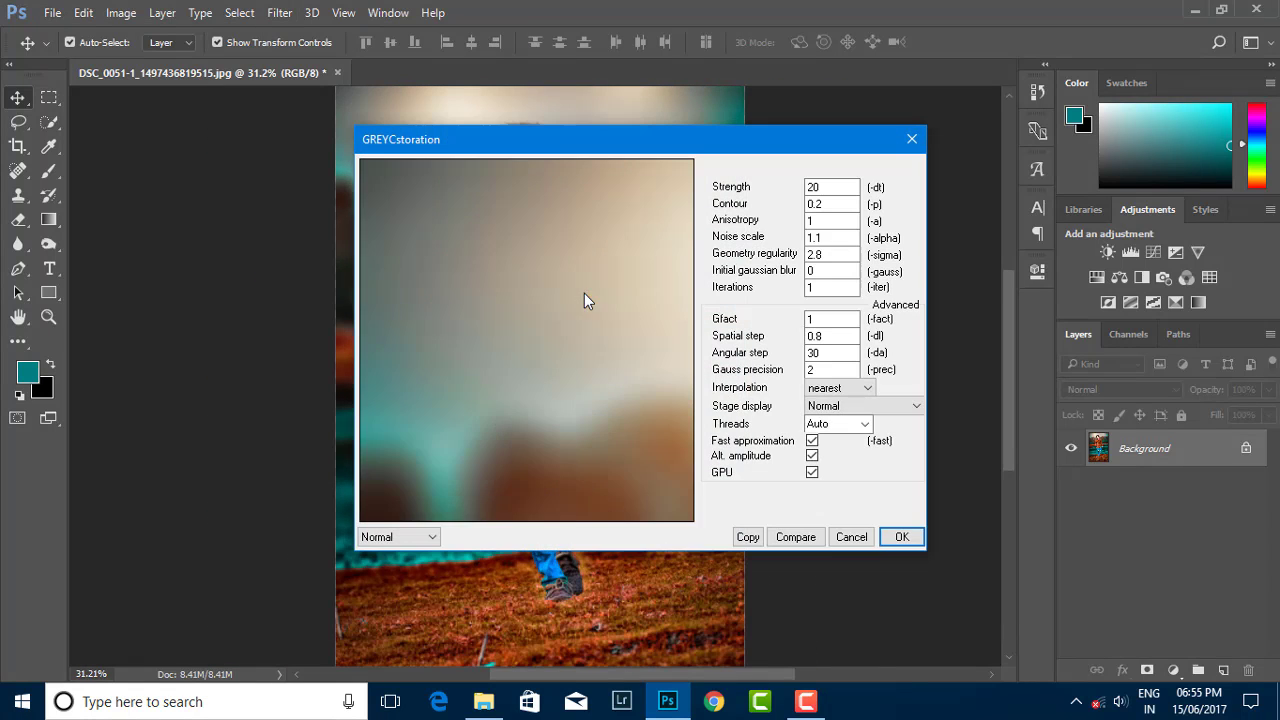
{"action": "mouse_move", "coordinate": [591, 371]}
{"action": "left_mouse_down"}
{"action": "mouse_move", "coordinate": [480, 300]}
{"action": "mouse_move", "coordinate": [520, 380]}
{"action": "left_mouse_up"}
{"action": "left_click", "coordinate": [898, 536]}
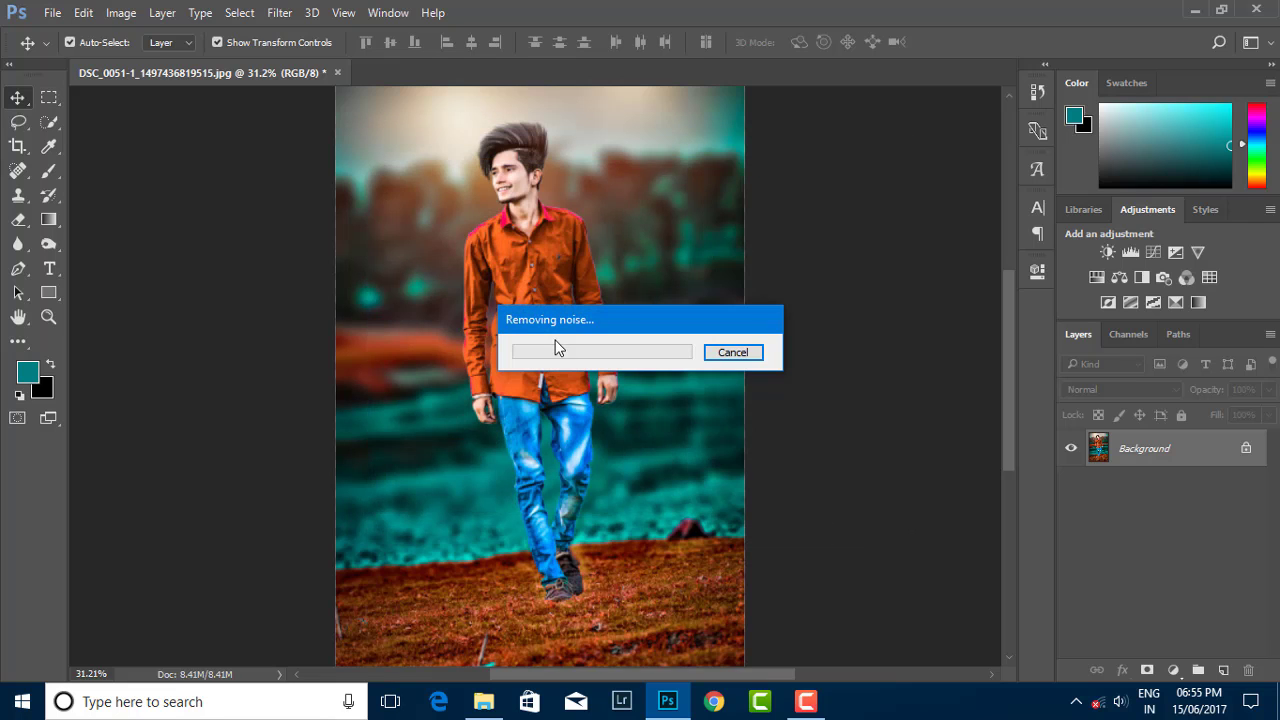
{"action": "scroll", "coordinate": [546, 268], "scroll_direction": "up", "scroll_amount": 1}
{"action": "scroll", "coordinate": [546, 268], "scroll_direction": "up", "scroll_amount": 1}
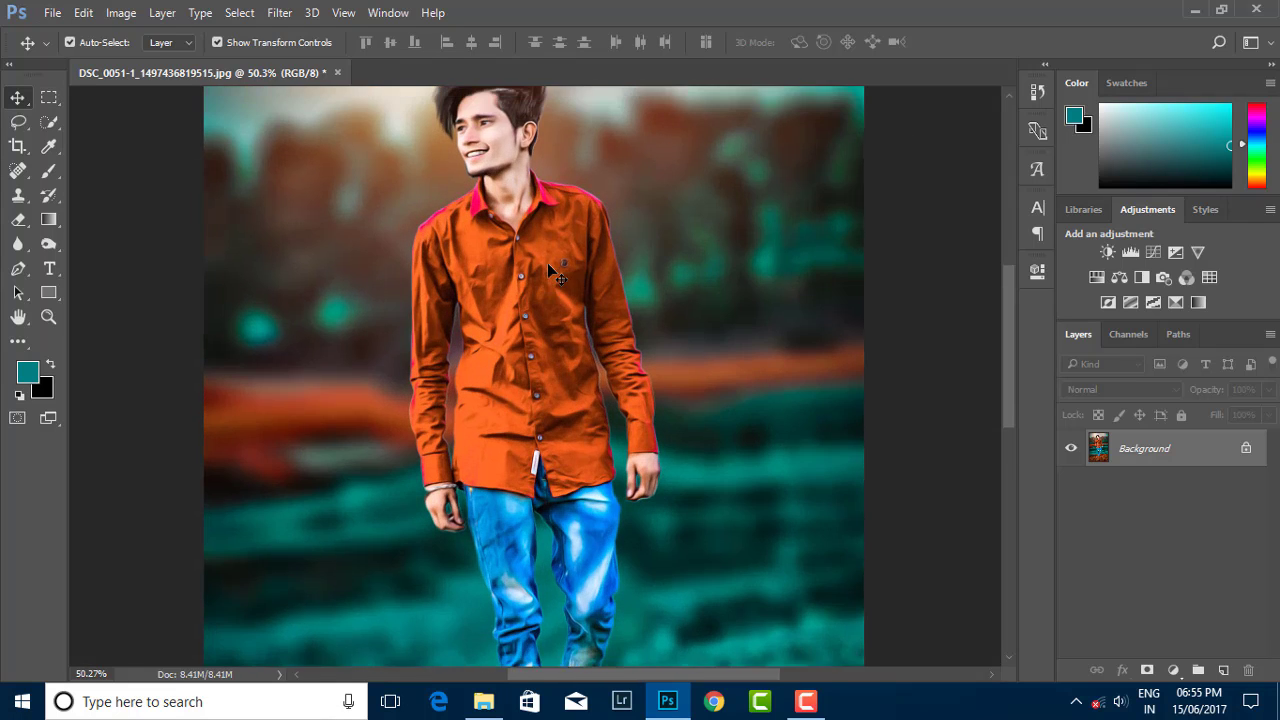
{"action": "scroll", "coordinate": [546, 268], "scroll_direction": "down", "scroll_amount": 1}
{"action": "left_click", "coordinate": [279, 12]}
Step: Apply a second Camera Raw pass with Clarity +7 and Sharpening Amount 12
{"action": "left_click", "coordinate": [330, 118]}
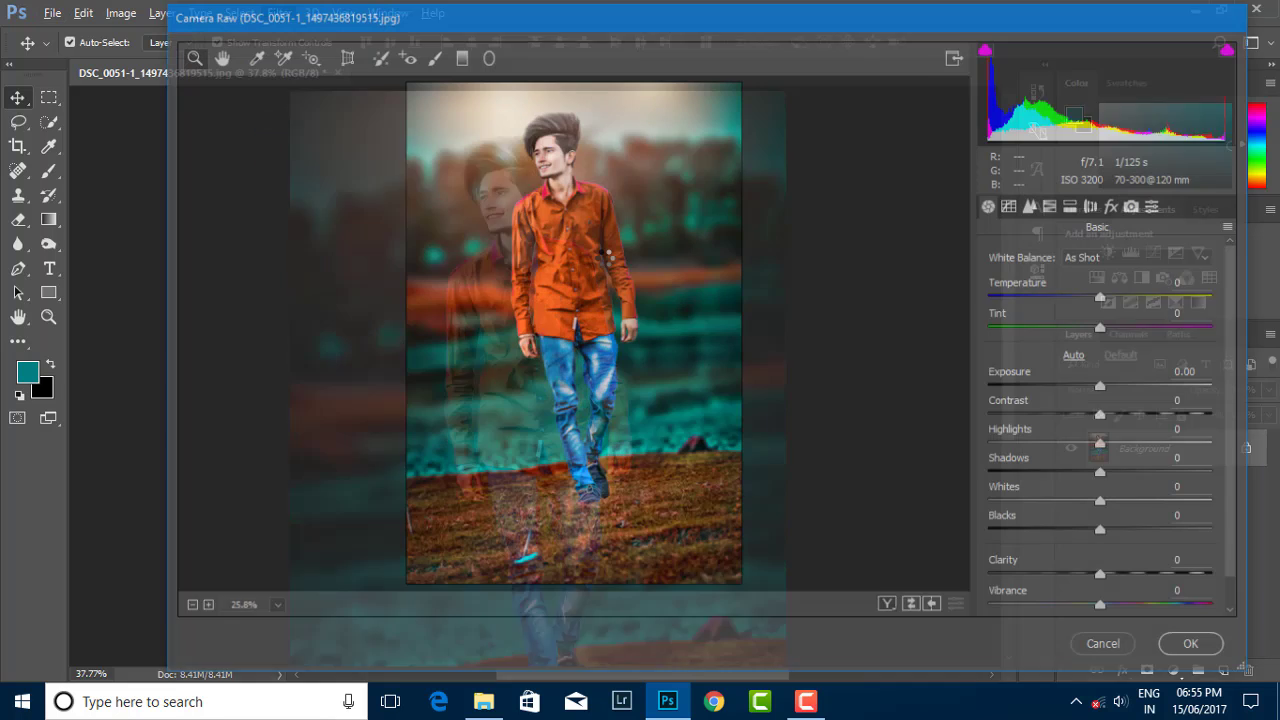
{"action": "left_click", "coordinate": [565, 210]}
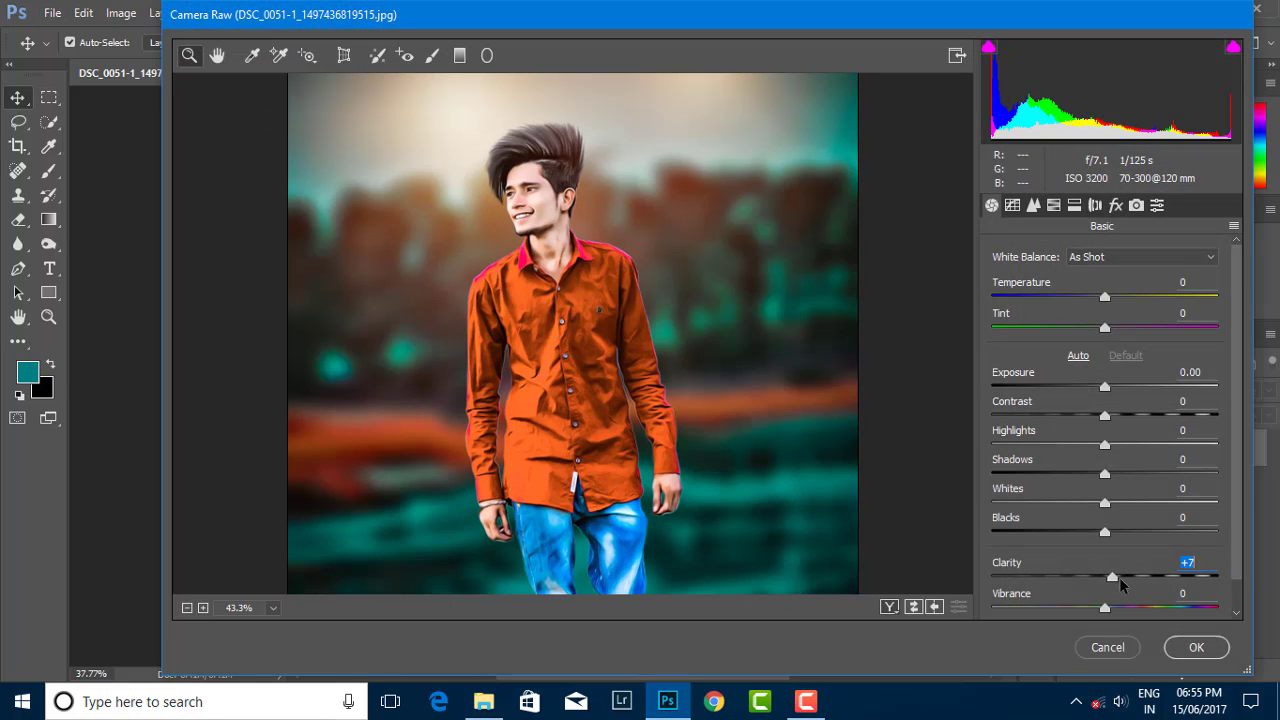
{"action": "left_click", "coordinate": [1033, 205]}
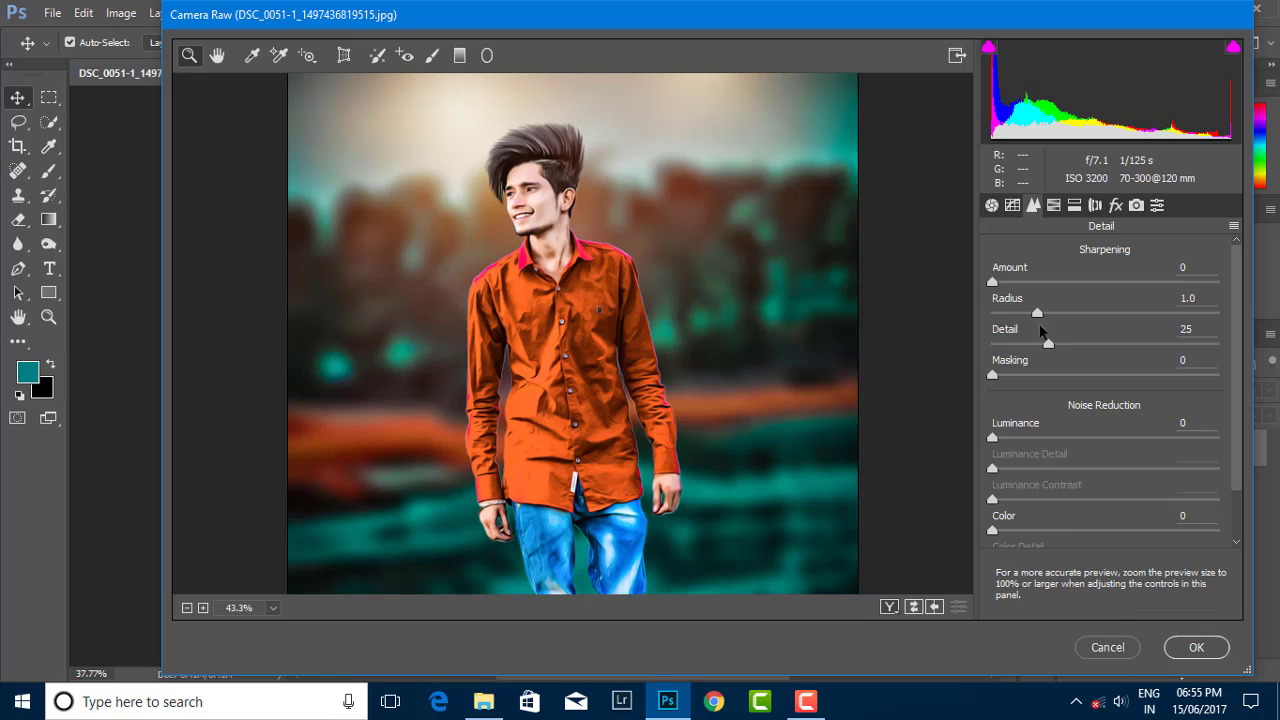
{"action": "left_click_drag", "start_coordinate": [997, 284], "coordinate": [1011, 284]}
{"action": "left_click", "coordinate": [694, 283], "text": "alt"}
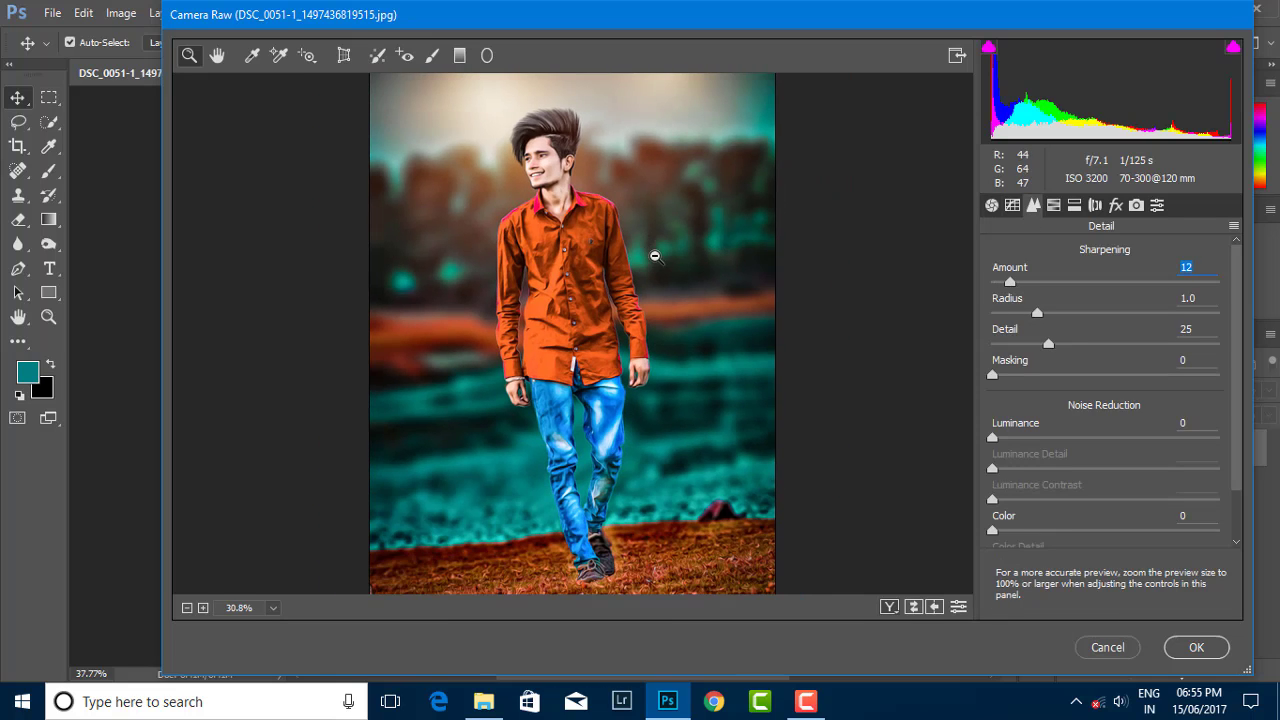
{"action": "left_click", "coordinate": [604, 216], "text": "alt"}
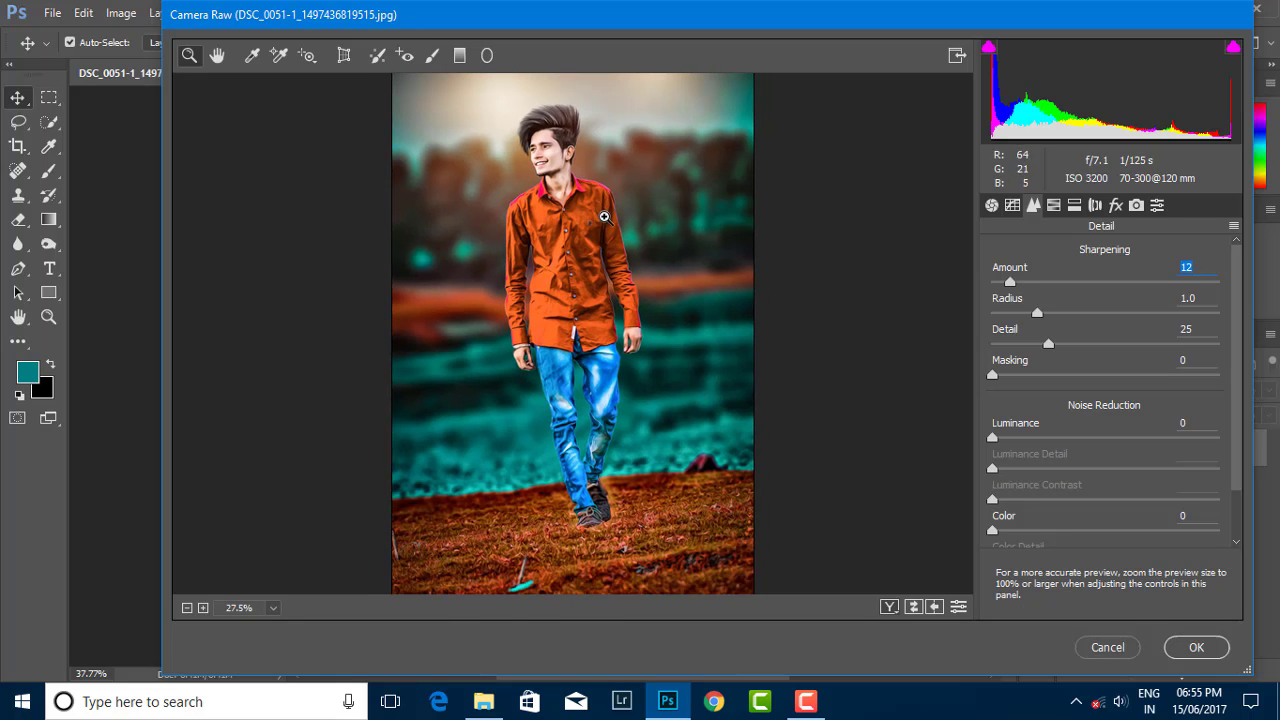
{"action": "left_click", "coordinate": [1175, 645]}
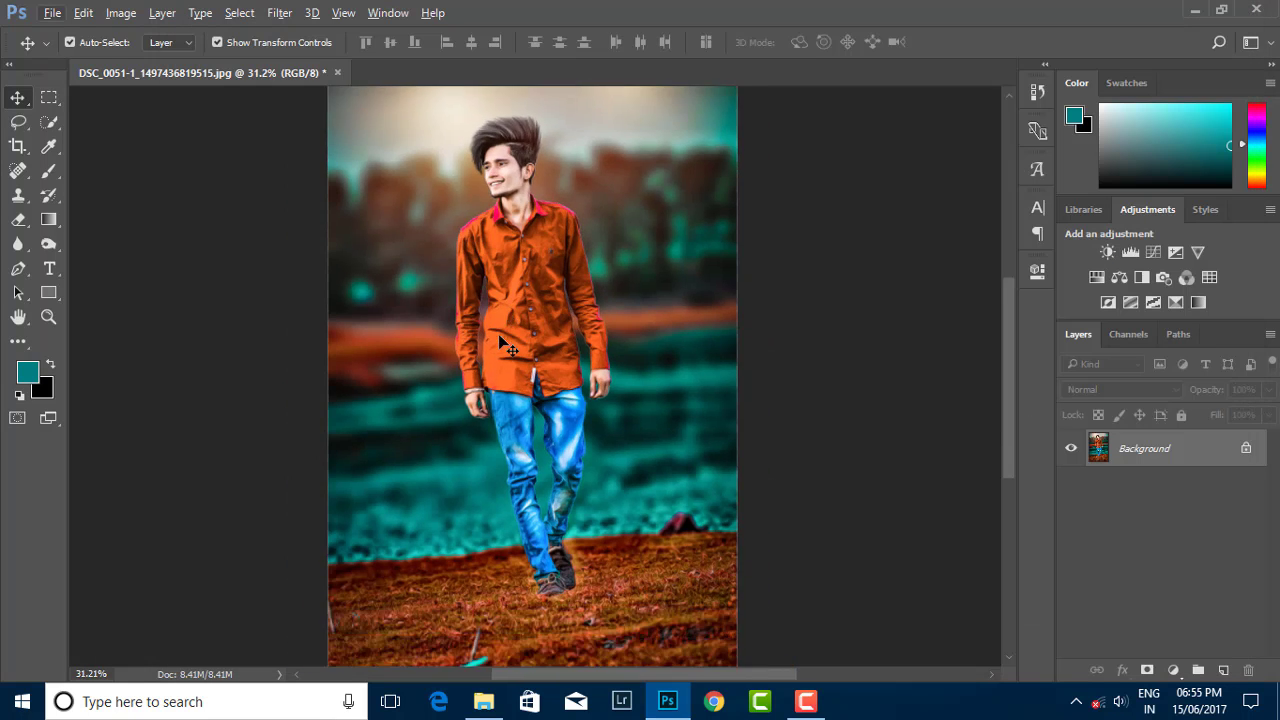
Step: Blur the teal-field and grass boundary near the feet with a size-193 Blur brush
{"action": "left_click", "coordinate": [18, 243]}
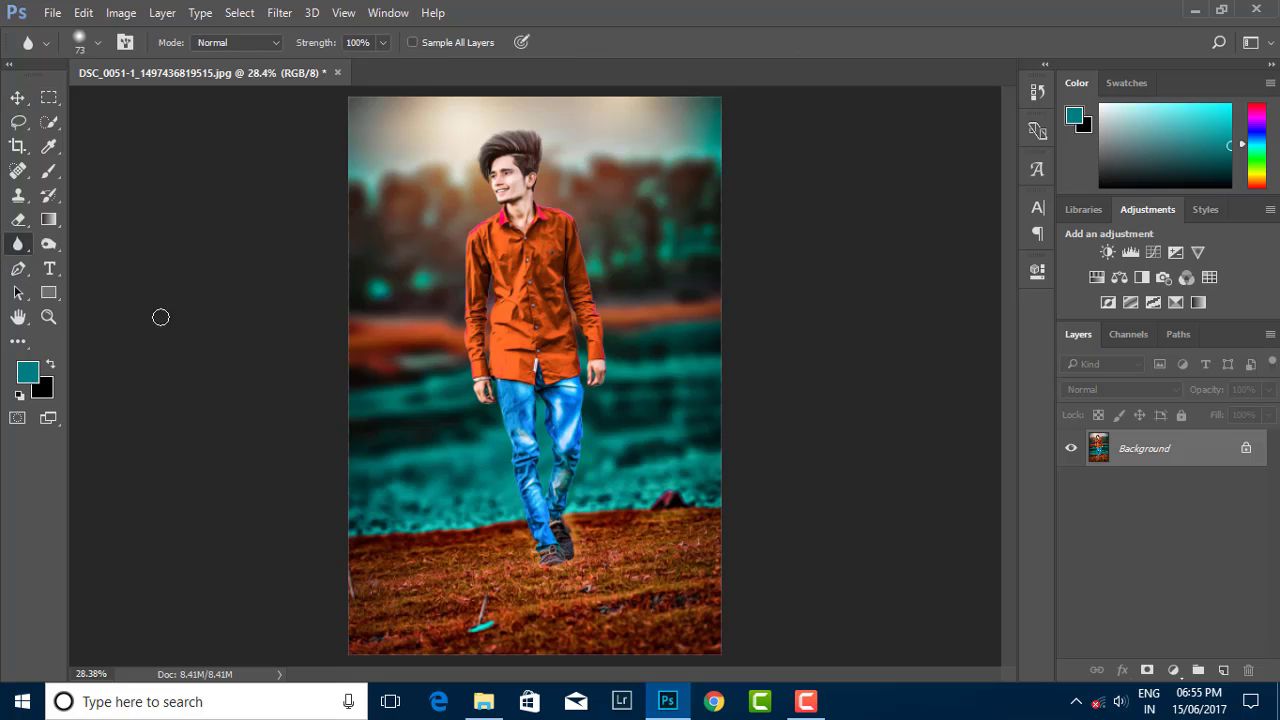
{"action": "scroll", "coordinate": [417, 394], "scroll_direction": "up", "scroll_amount": 2}
{"action": "right_click", "coordinate": [500, 400]}
{"action": "type", "text": "193"}
{"action": "key", "text": "Tab"}
{"action": "key", "text": "Return"}
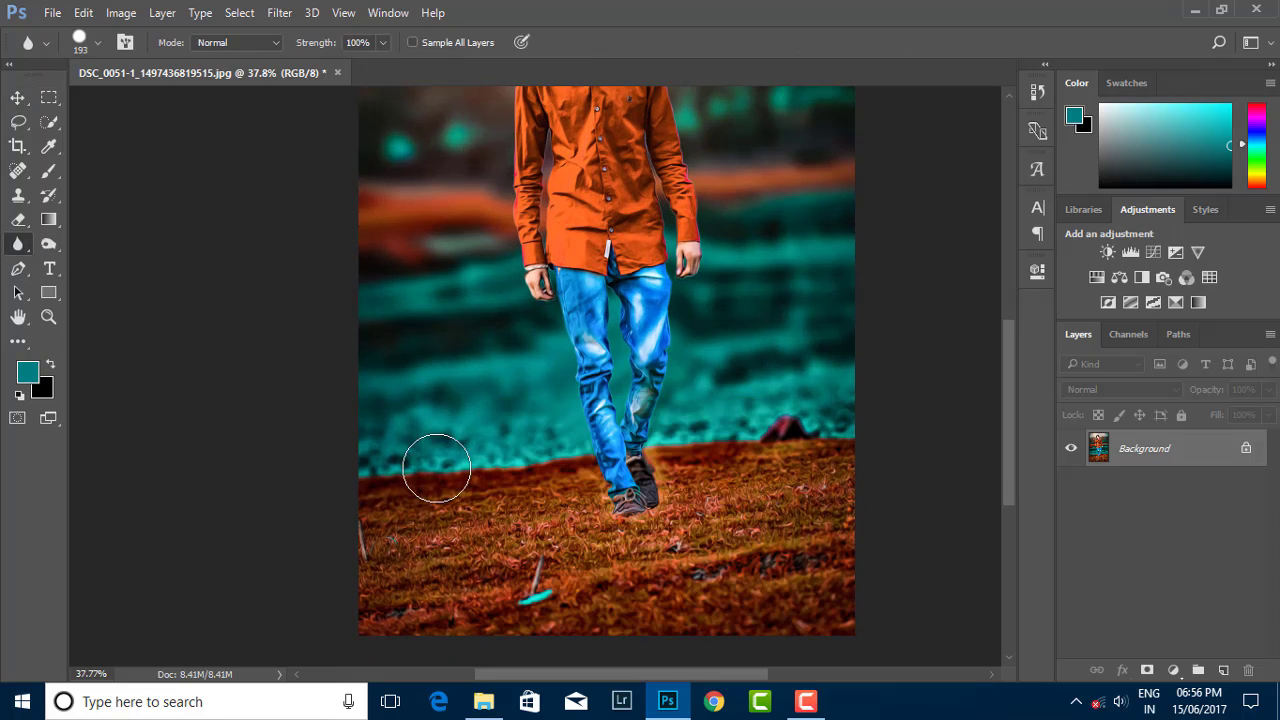
{"action": "mouse_move", "coordinate": [436, 468]}
{"action": "left_mouse_down"}
{"action": "mouse_move", "coordinate": [351, 466]}
{"action": "mouse_move", "coordinate": [537, 440]}
{"action": "left_mouse_up"}
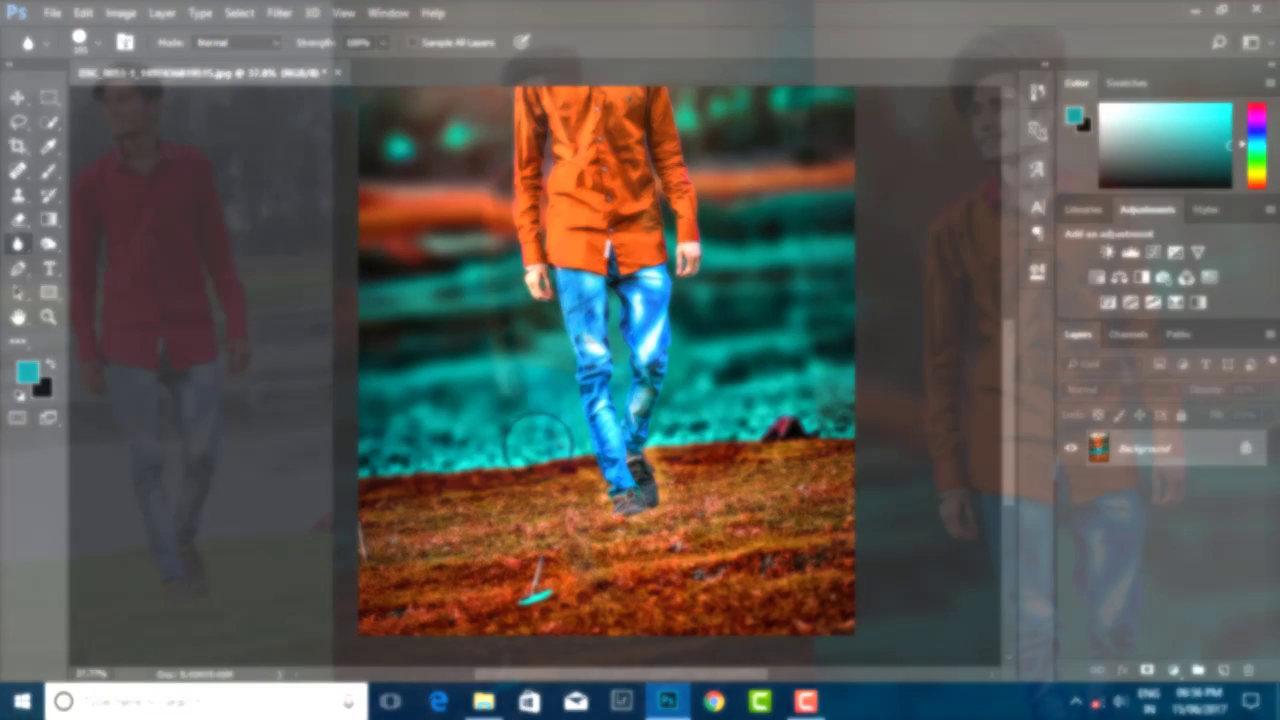